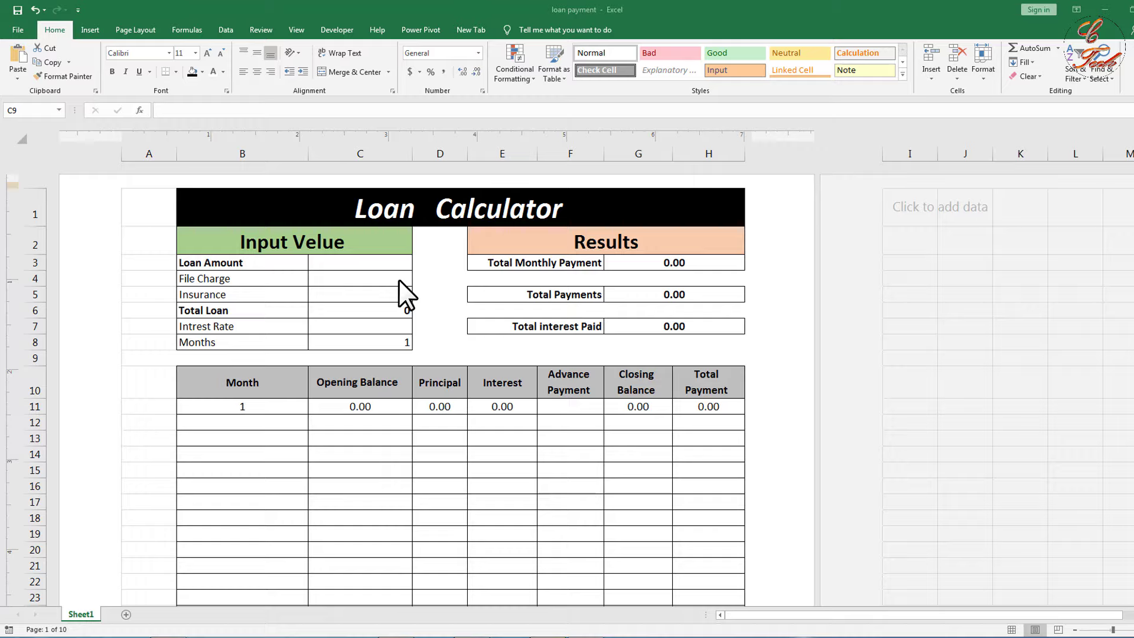
Enter a loan amount of 100000 and an insurance charge of 2000 in the calculator's input values
double_click(356, 260)
left_click(359, 260)
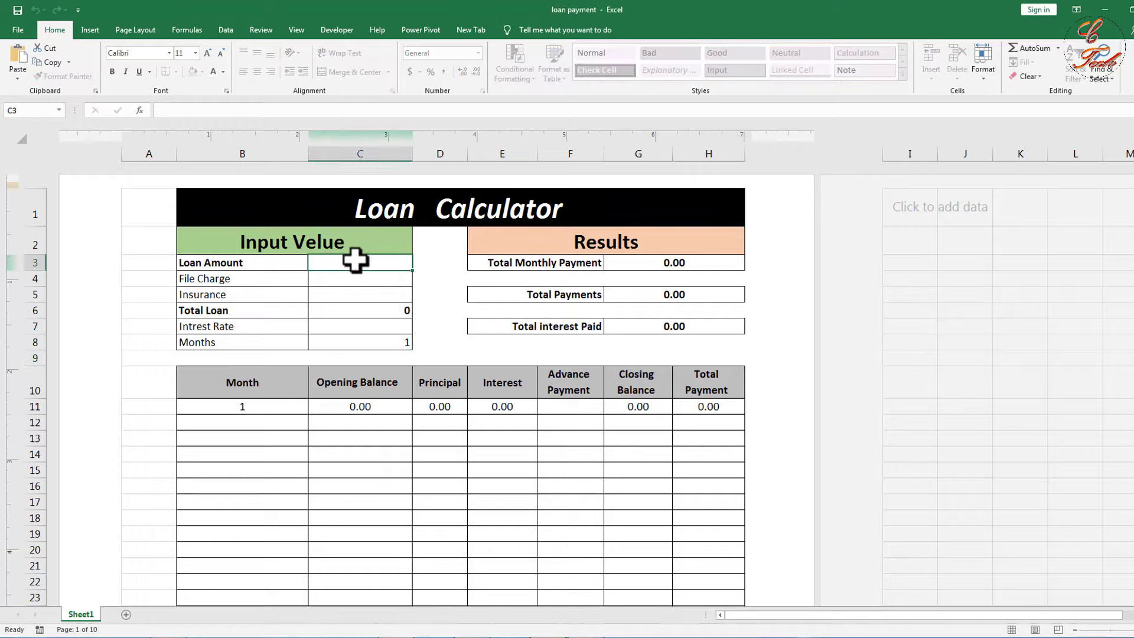
type("100000")
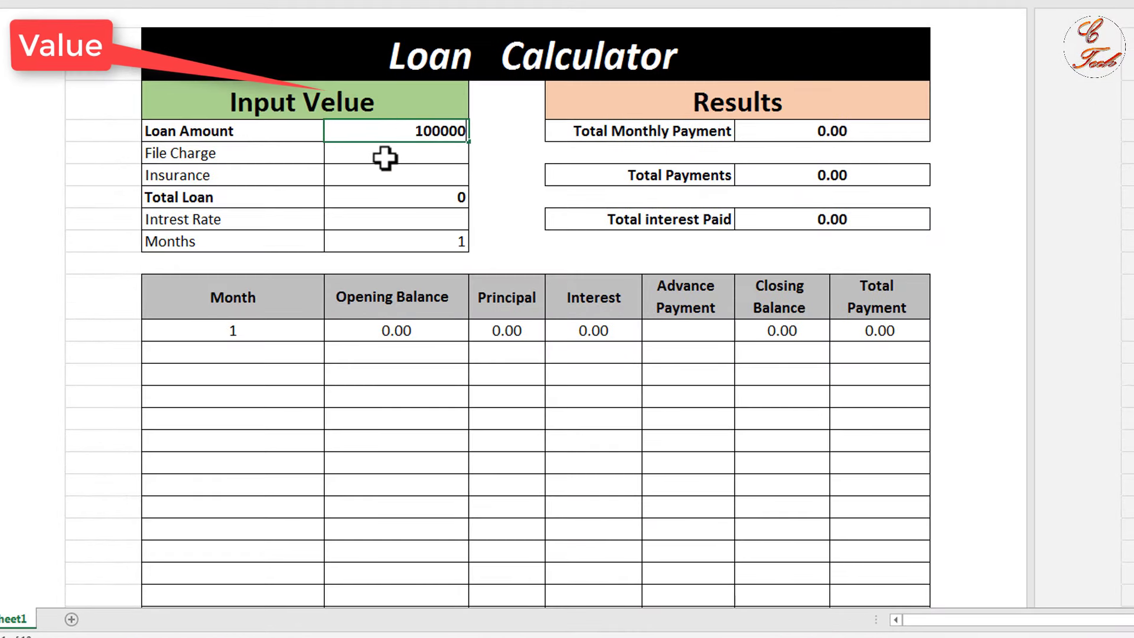
key("Return")
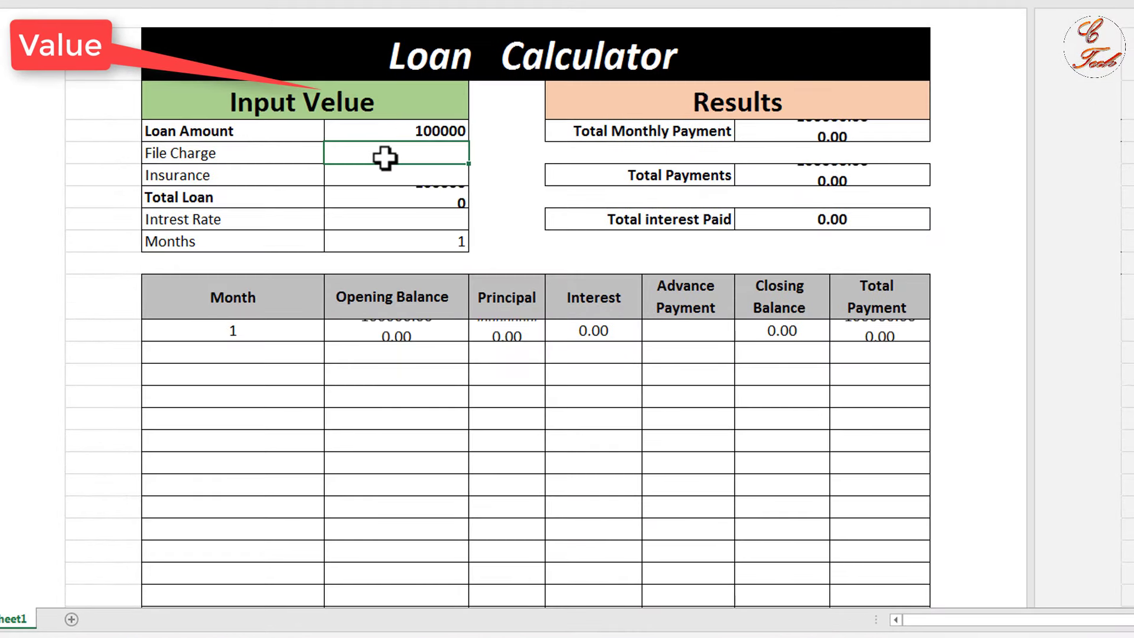
left_click(356, 176)
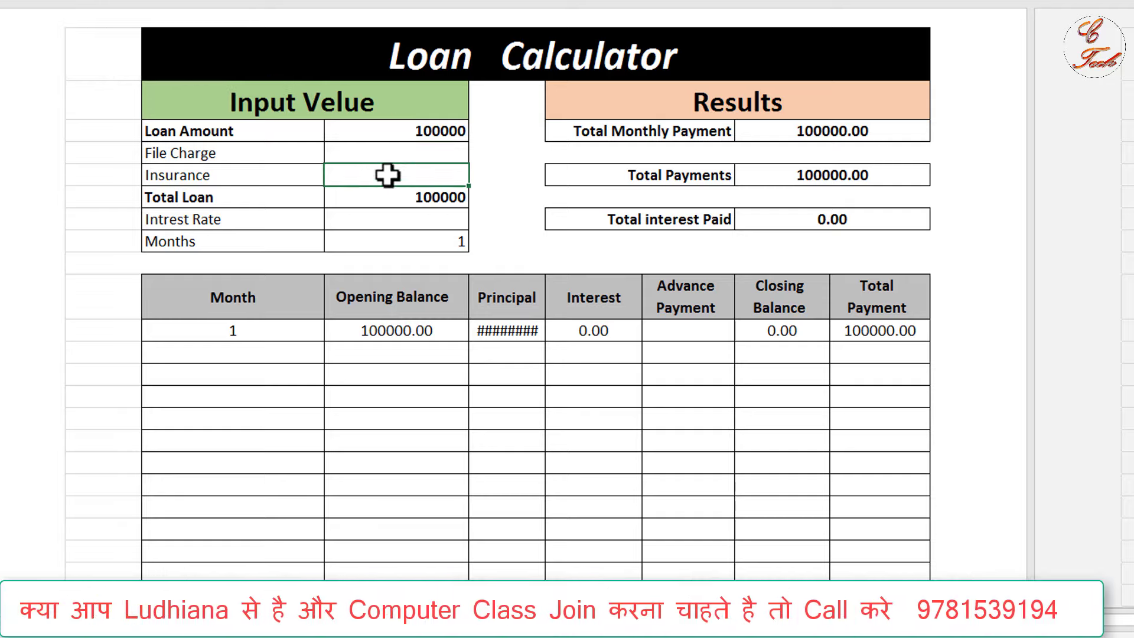
type("2000")
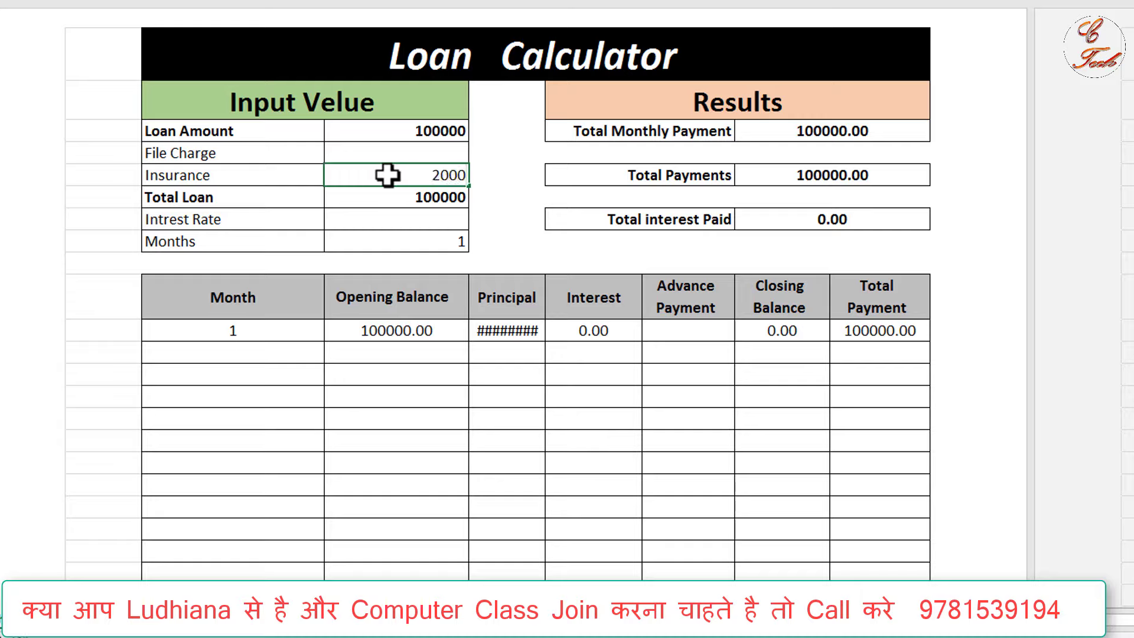
key("Return")
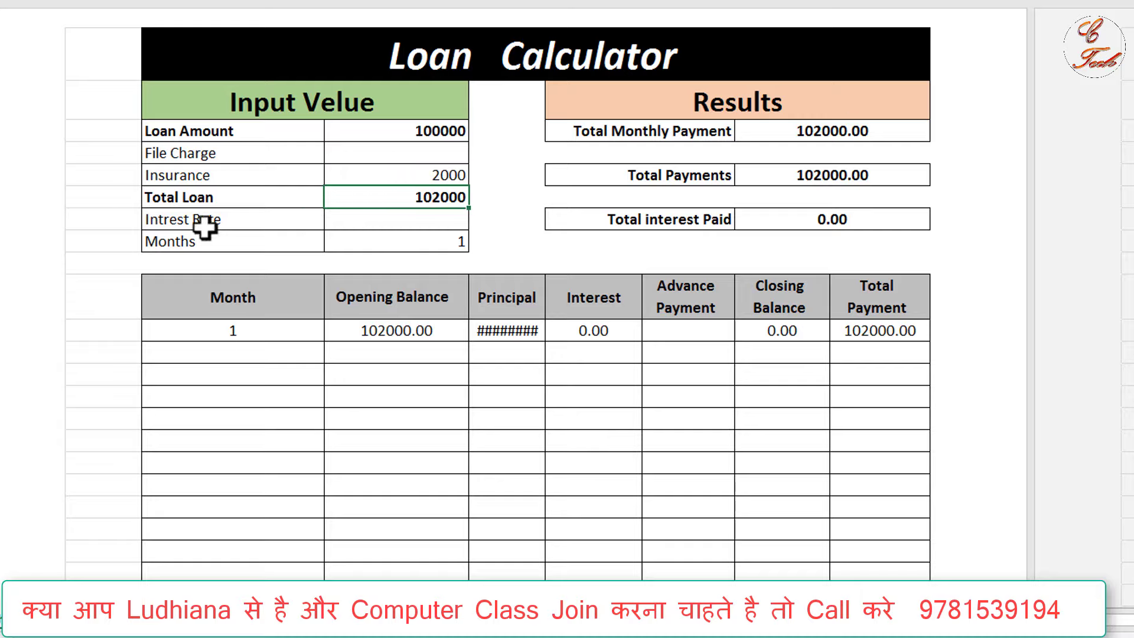
Set the interest rate to 12% and the loan term to 36 months
left_click(398, 222)
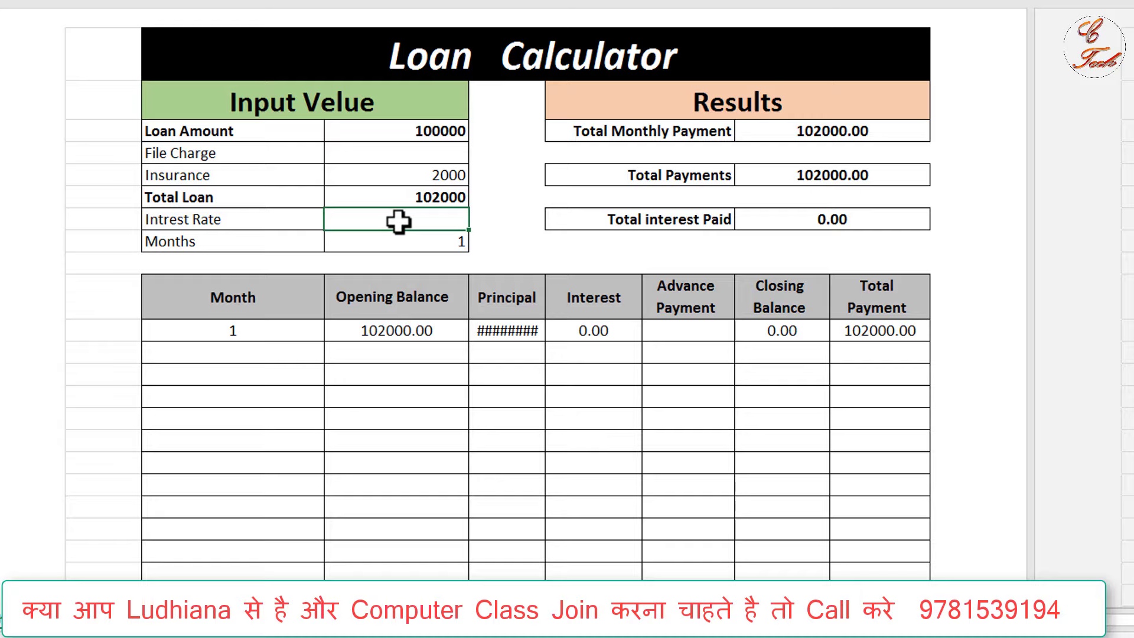
type("12")
key("Return")
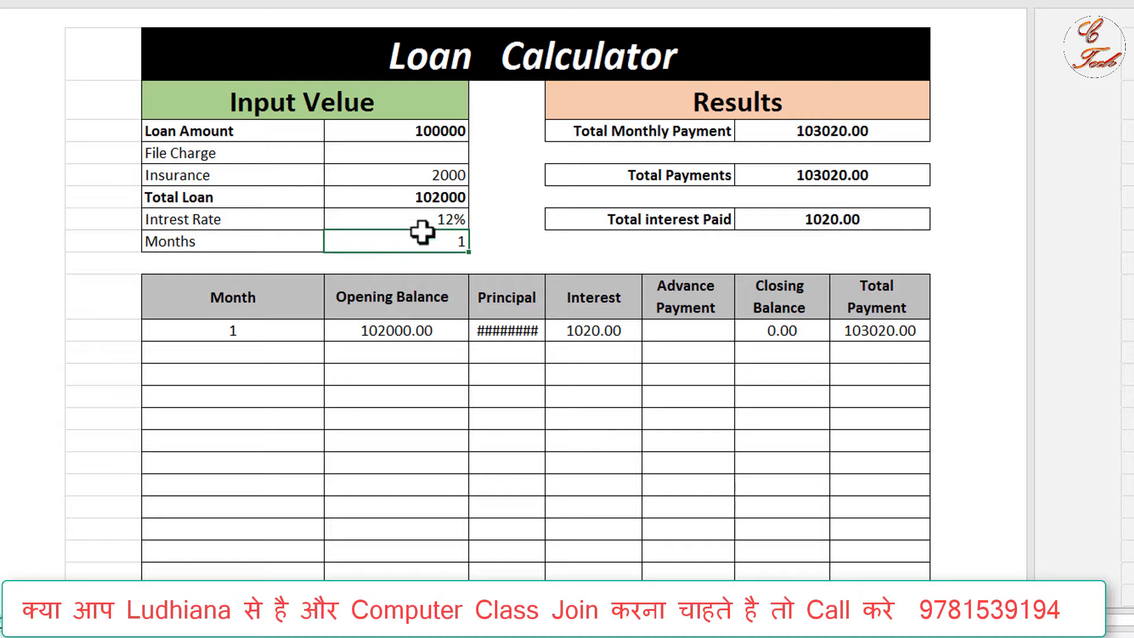
type("36")
key("Return")
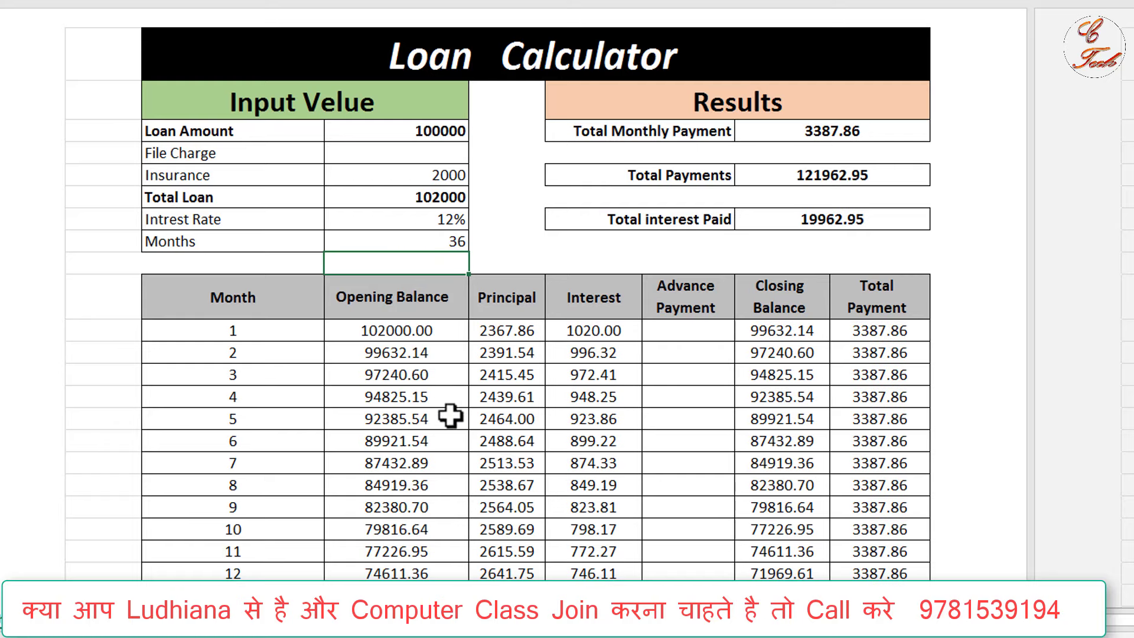
Set the loan term to 120 months and look through the repayment schedule
left_click(444, 243)
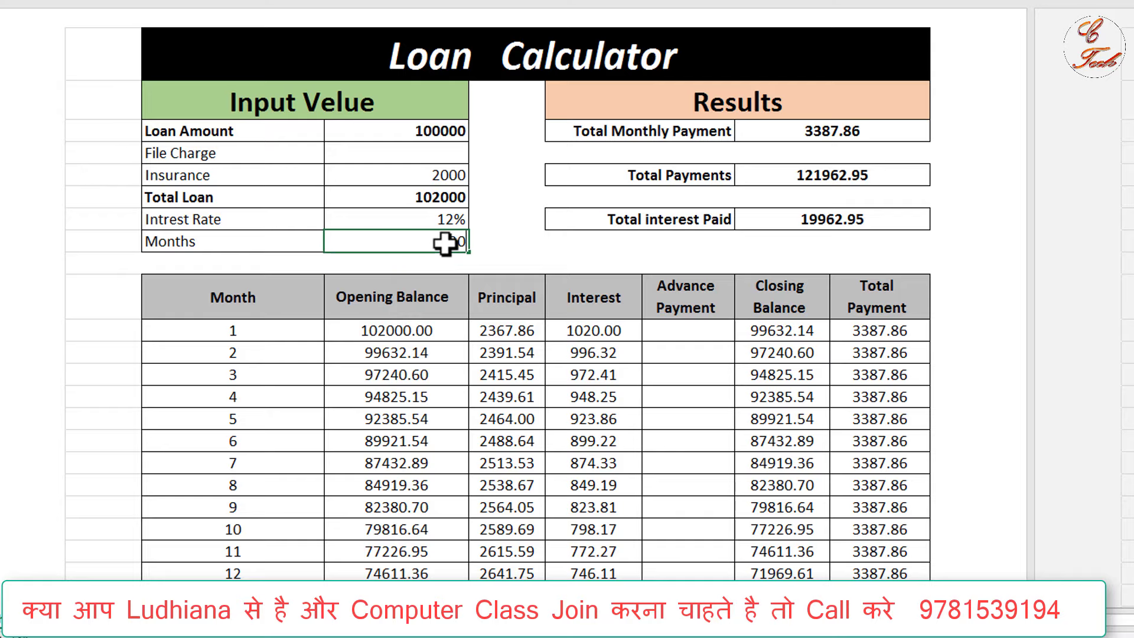
type("120")
key("Return")
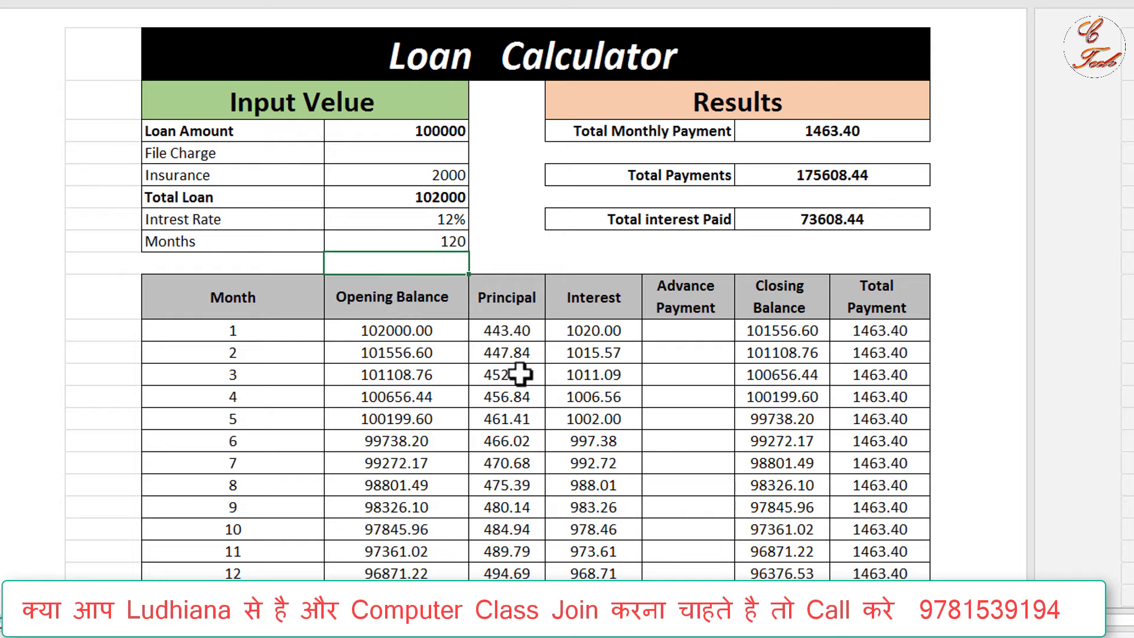
scroll(520, 373, "down", 18)
scroll(519, 373, "down", 20)
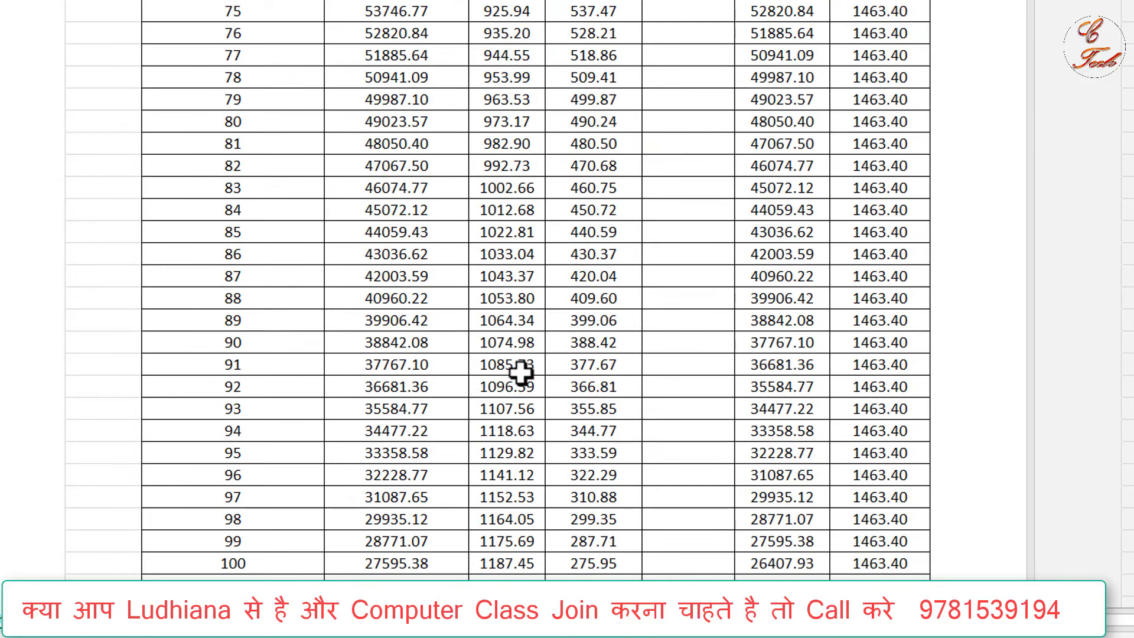
scroll(520, 373, "up", 7)
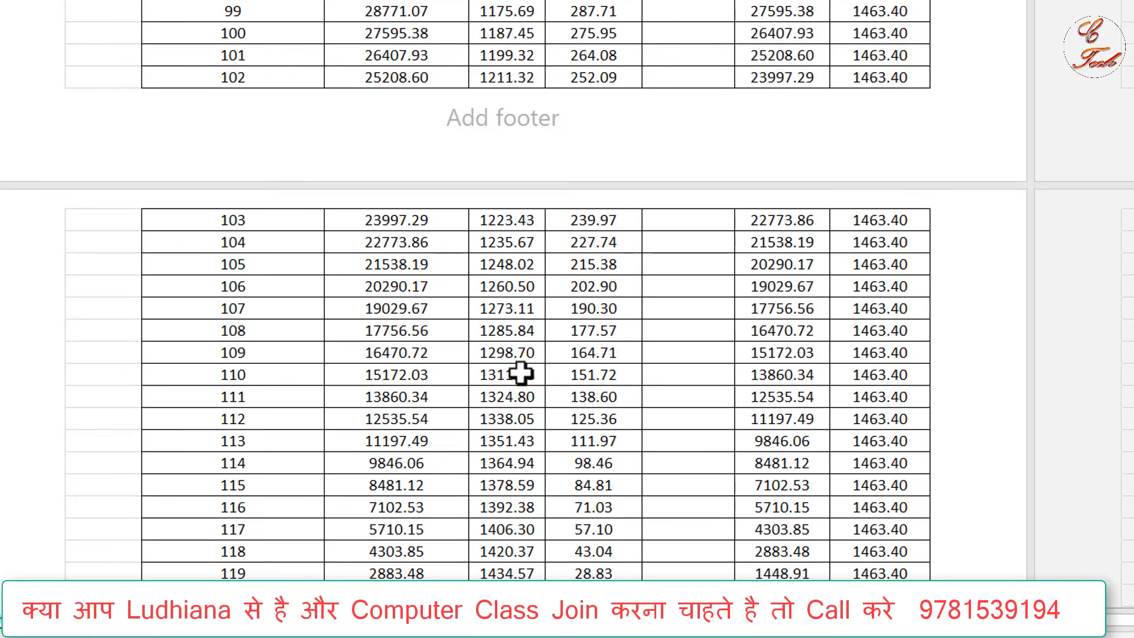
scroll(520, 373, "up", 20)
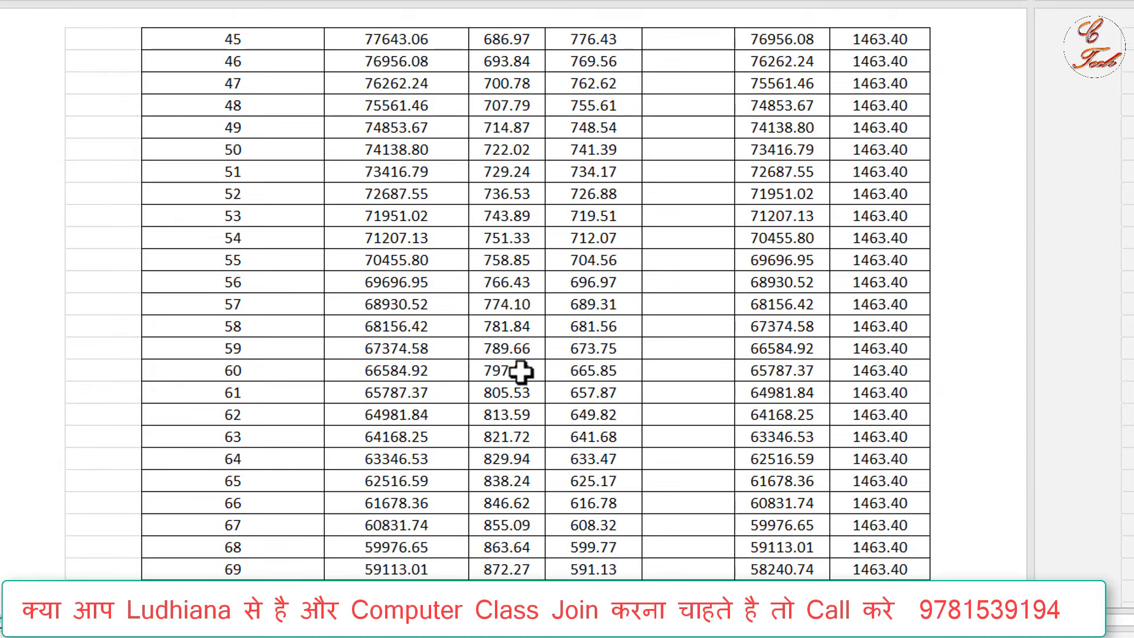
scroll(520, 373, "up", 12)
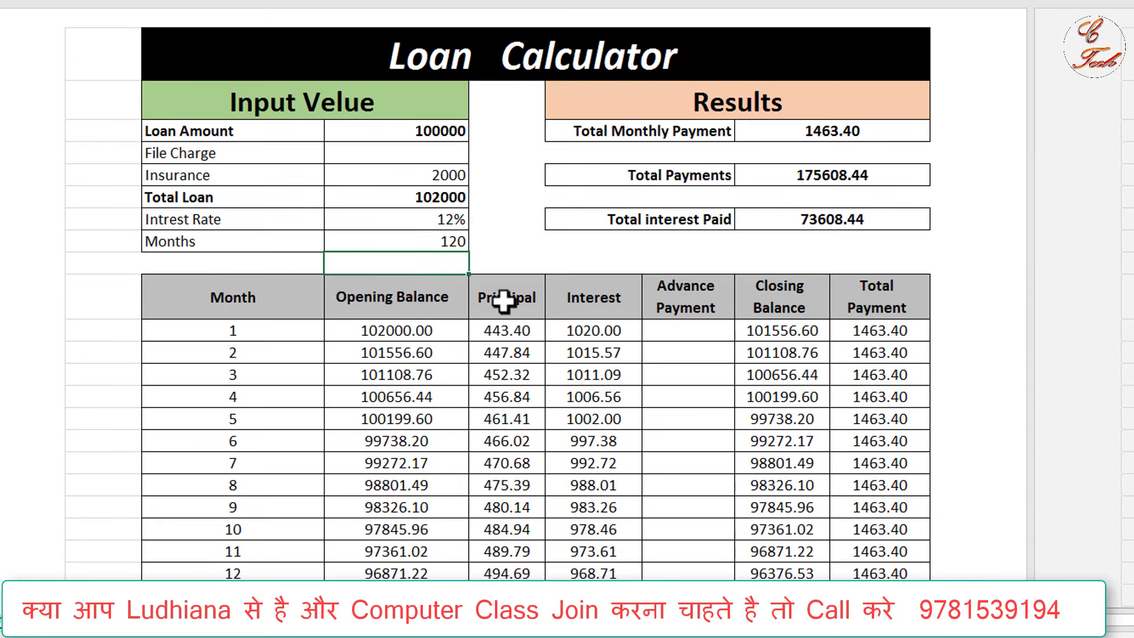
Set the loan term to 12 months and check the repayment schedule
left_click(441, 242)
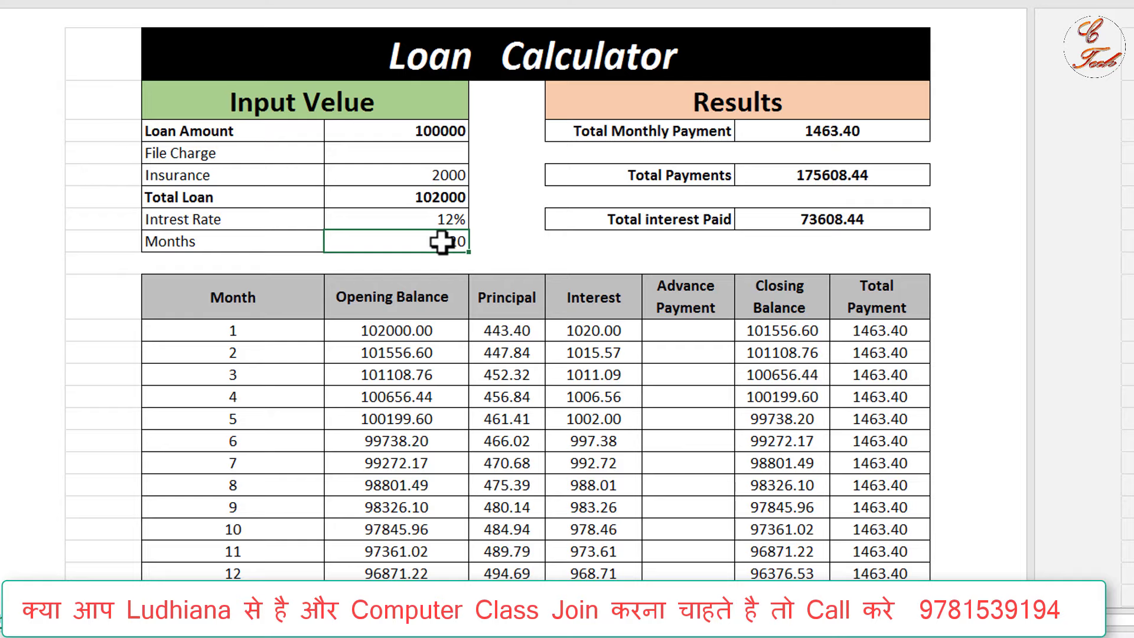
type("12")
key("Return")
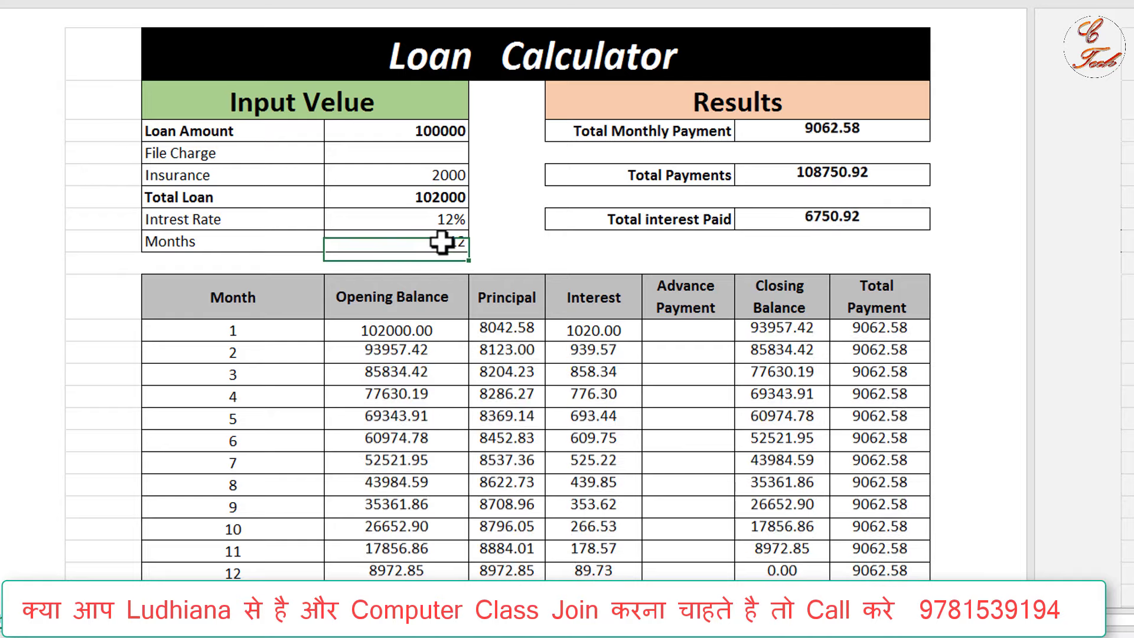
scroll(461, 331, "down", 2)
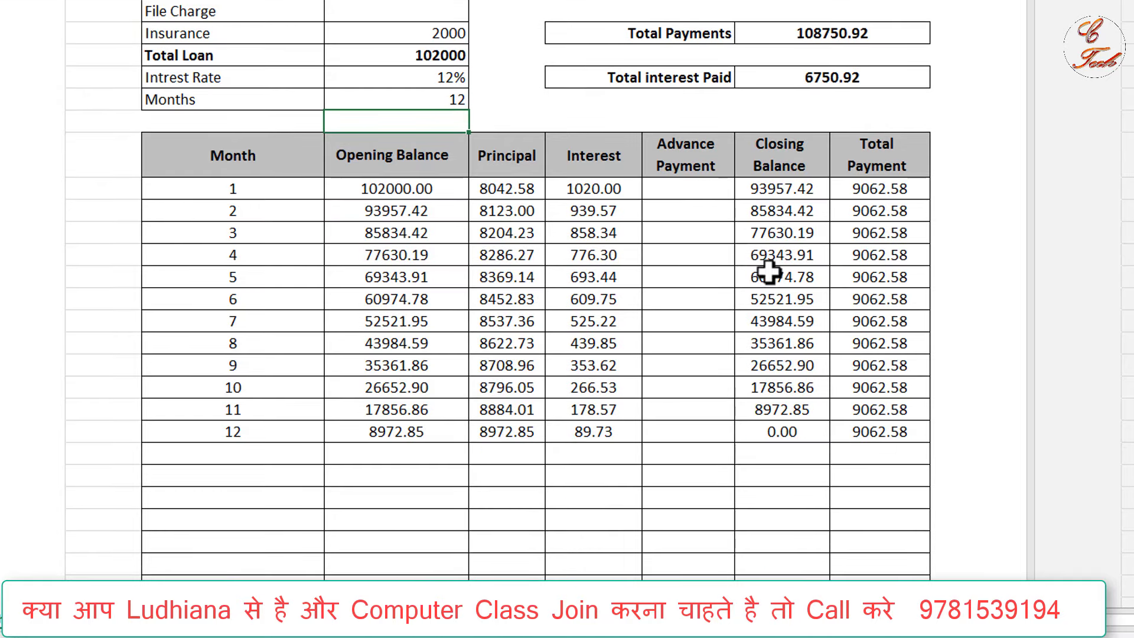
scroll(601, 329, "up", 2)
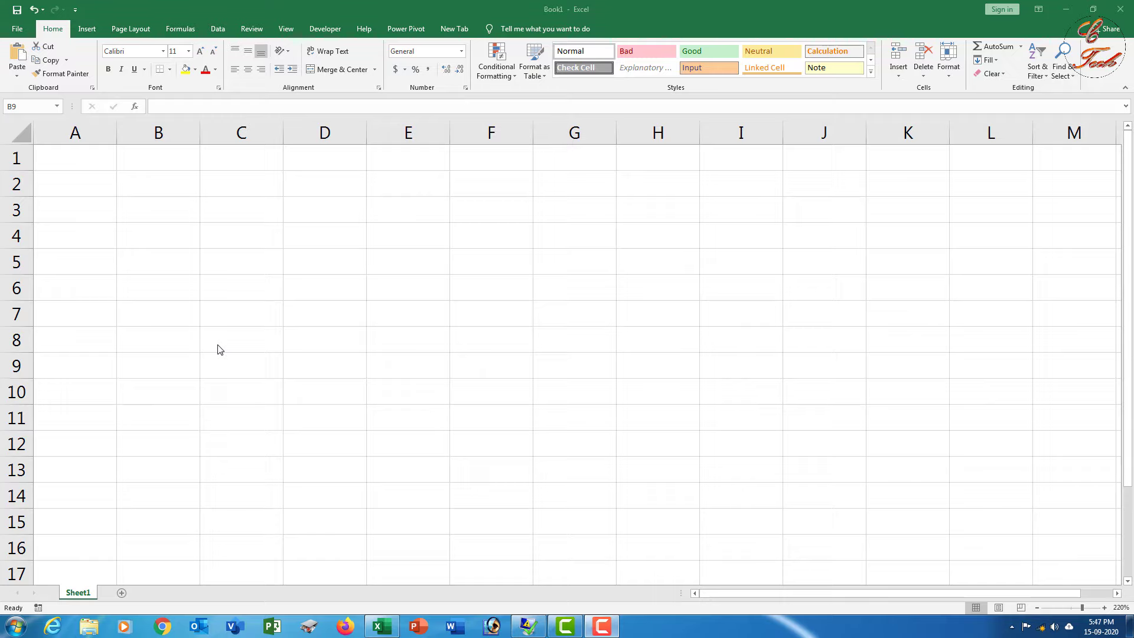
In the blank workbook Book1, enter the headings Month in B9 and Opening Balance in C9, and fit column C to its text
left_click(179, 369)
type("Month")
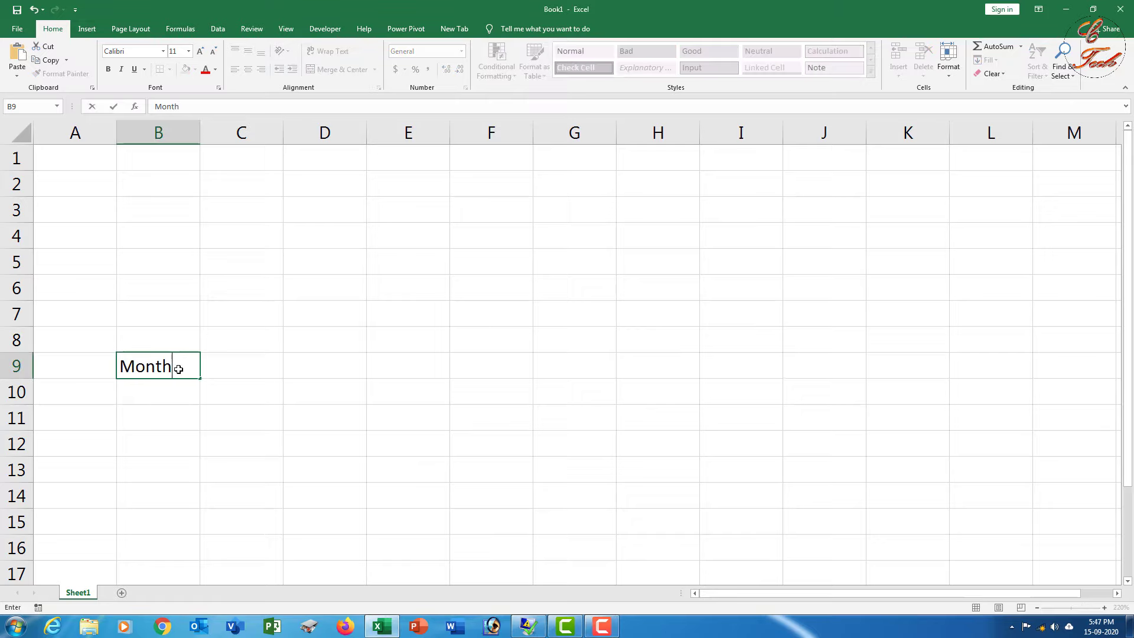
key("Tab")
type("Opening Balance")
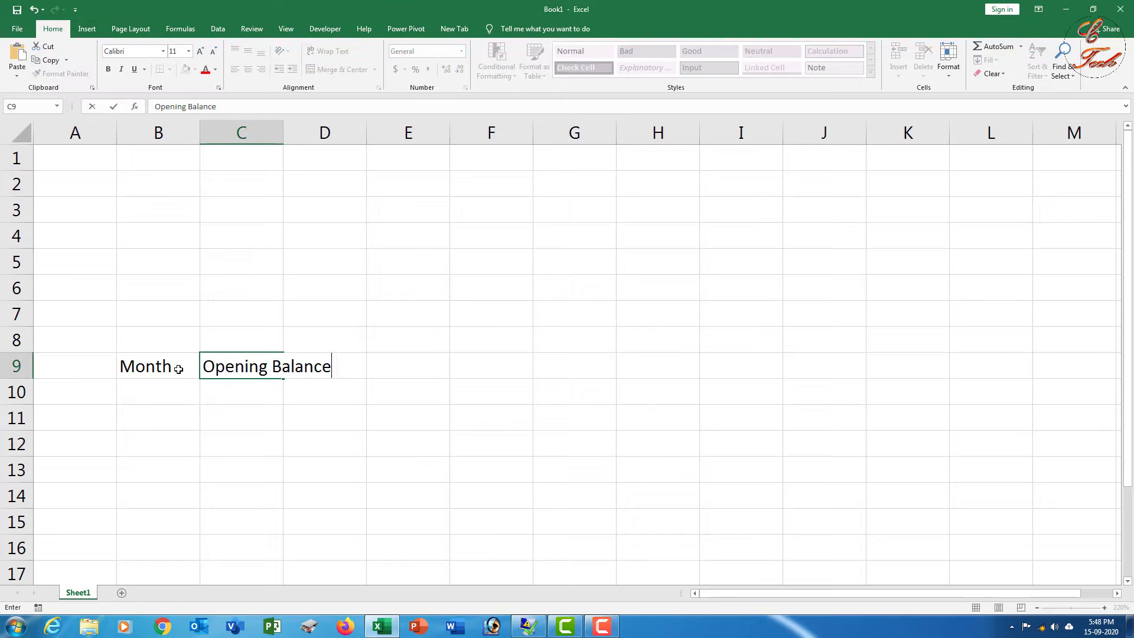
left_click(310, 392)
double_click(284, 136)
Enter the headings Principal in D9 and Interest in E9
left_click(361, 365)
type("Principal")
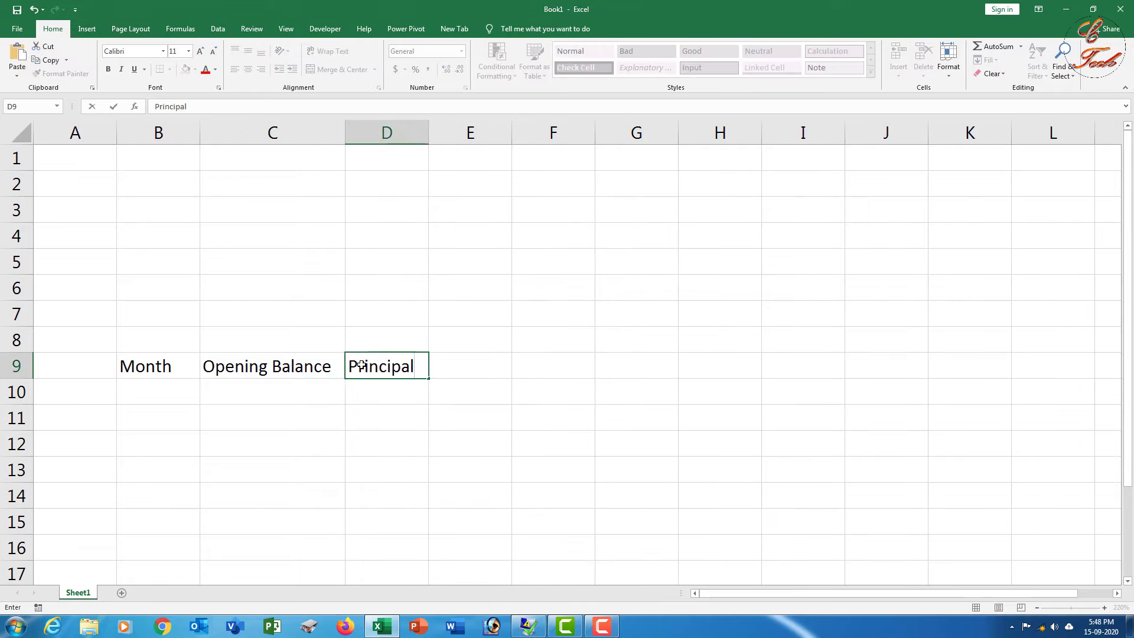
left_click(454, 367)
type("Intrest")
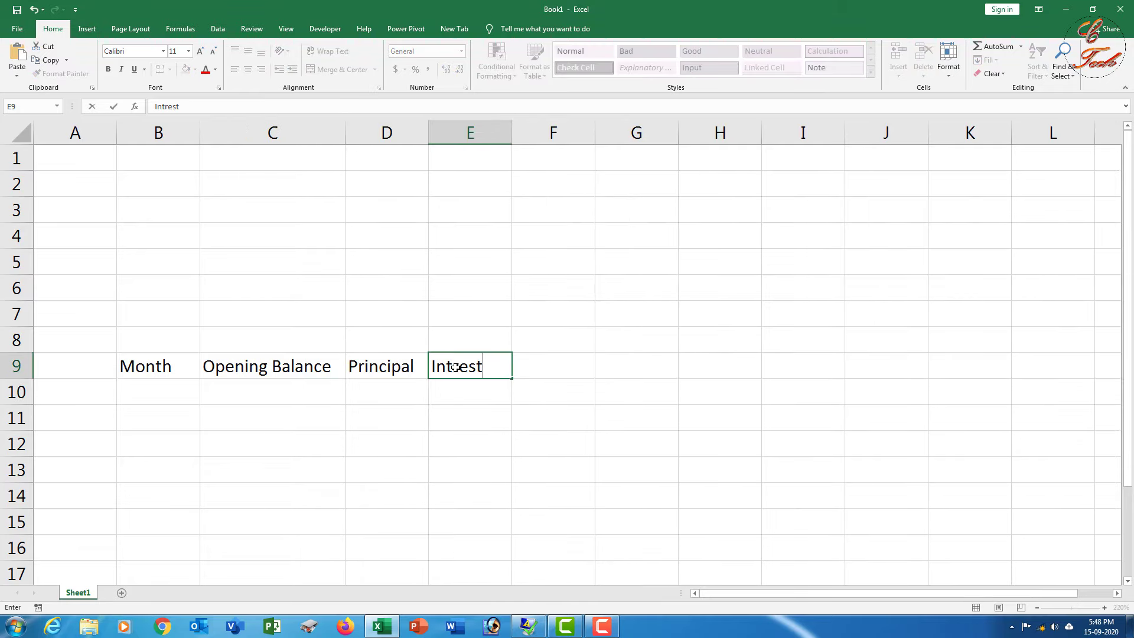
left_click(452, 367)
type("e")
Enter the heading Advance Payment in F9 and wrap its text
left_click(532, 363)
type("Adv")
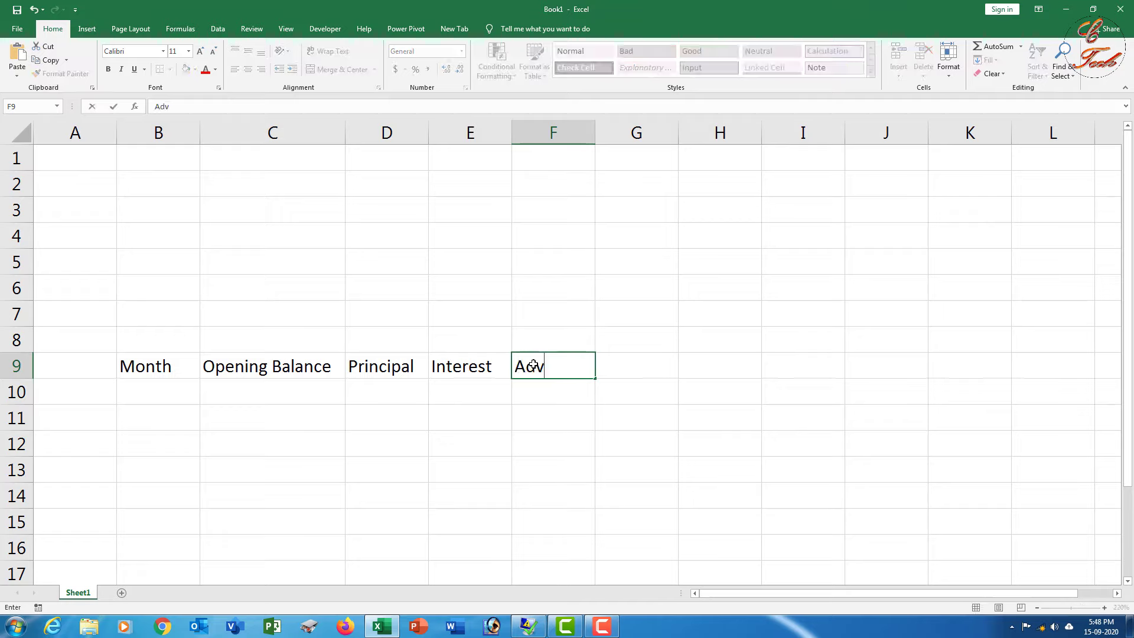
type("ance Payment")
key("Return")
left_click(534, 365)
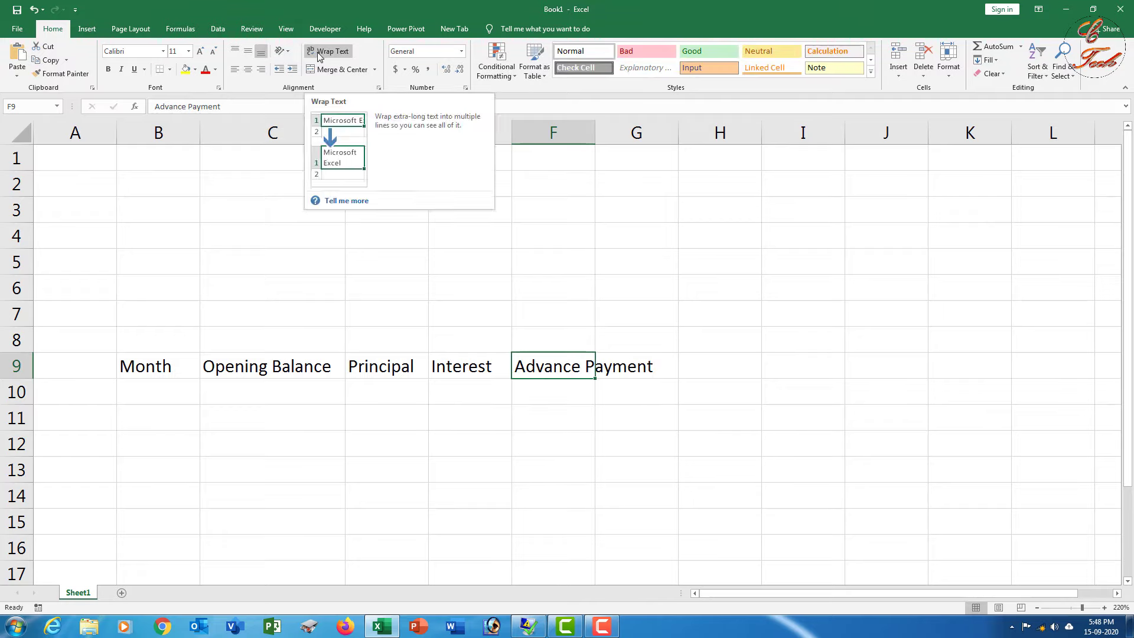
left_click(328, 51)
Enter the heading Closing Balance in G9 and wrap its text
left_click(617, 381)
type("Closing Balance")
key("Return")
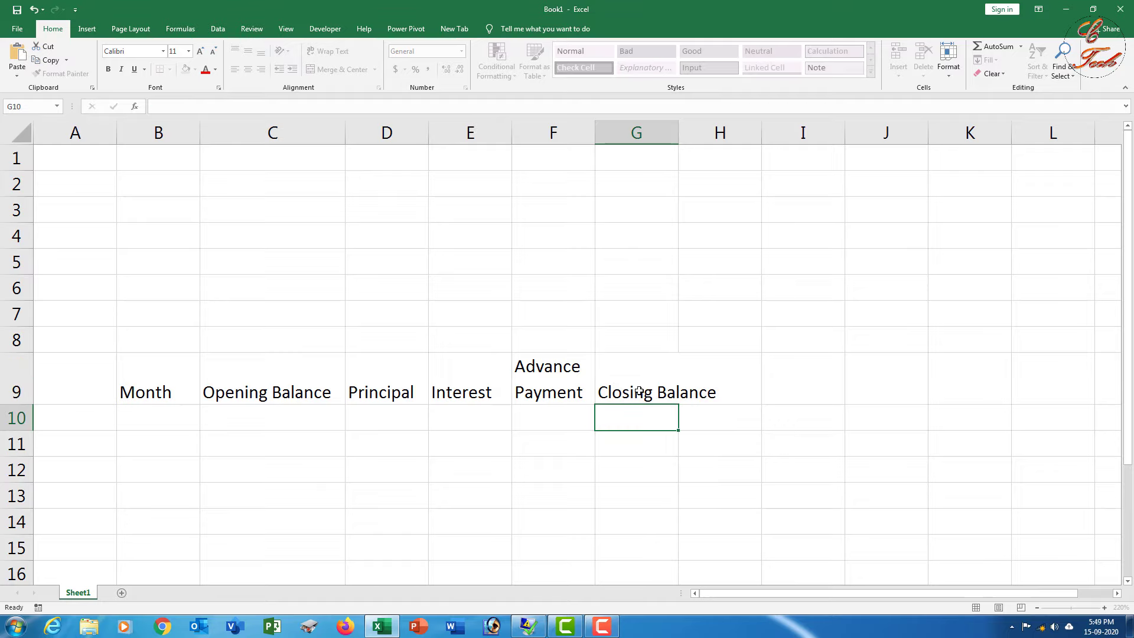
left_click(637, 392)
left_click(331, 56)
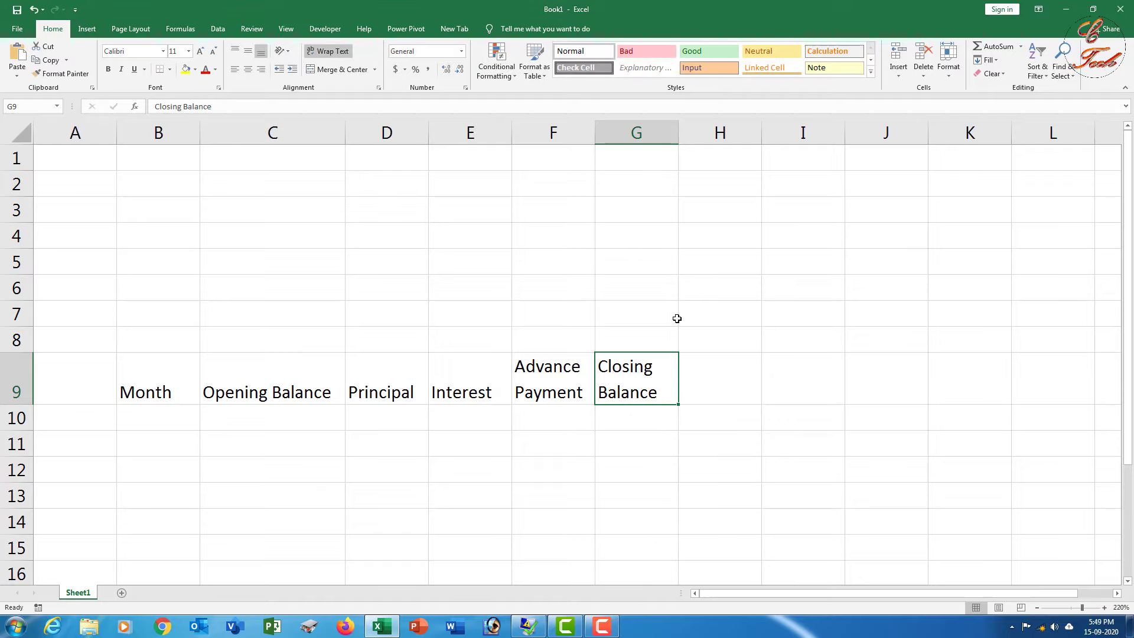
Enter the heading Total Payment in H9 and wrap its text
left_click(699, 381)
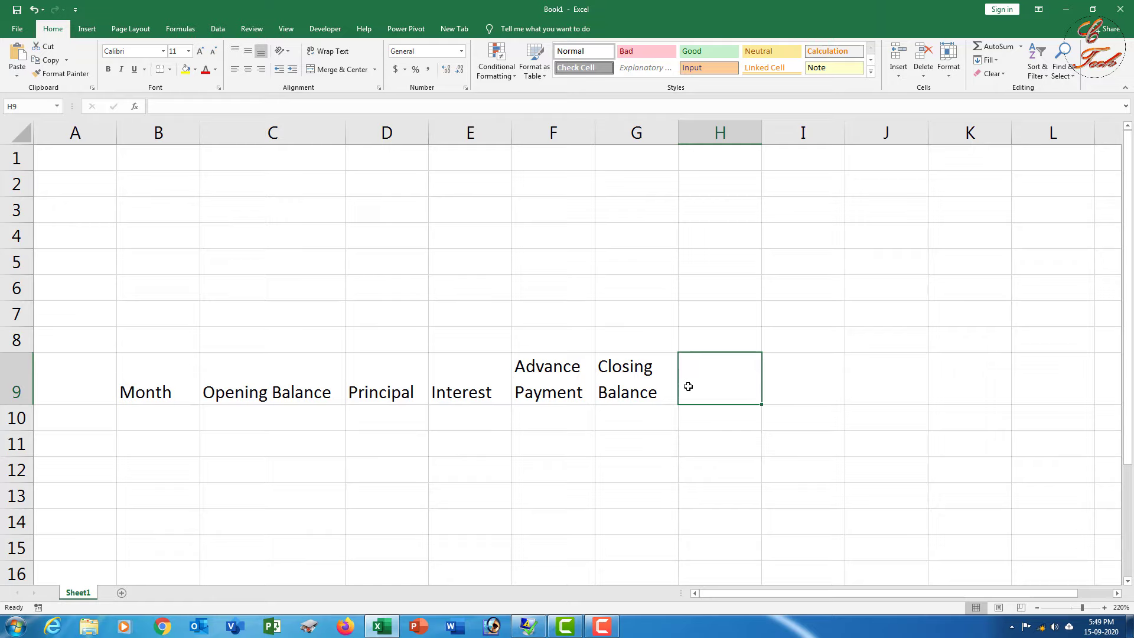
type("T")
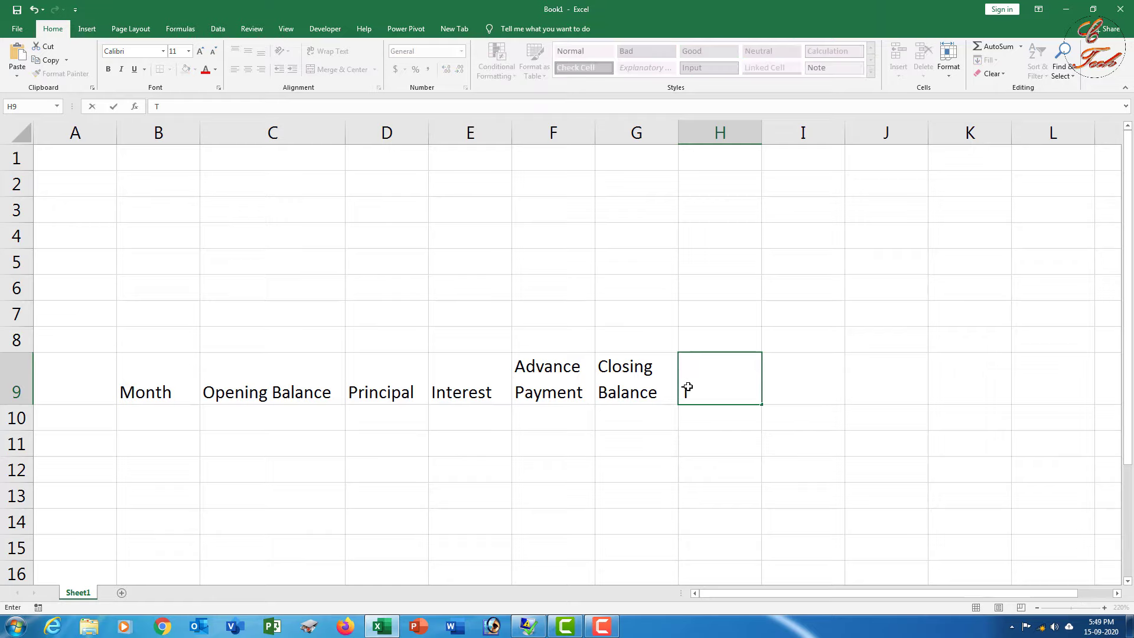
type("otal Payment")
key("Return")
left_click(727, 384)
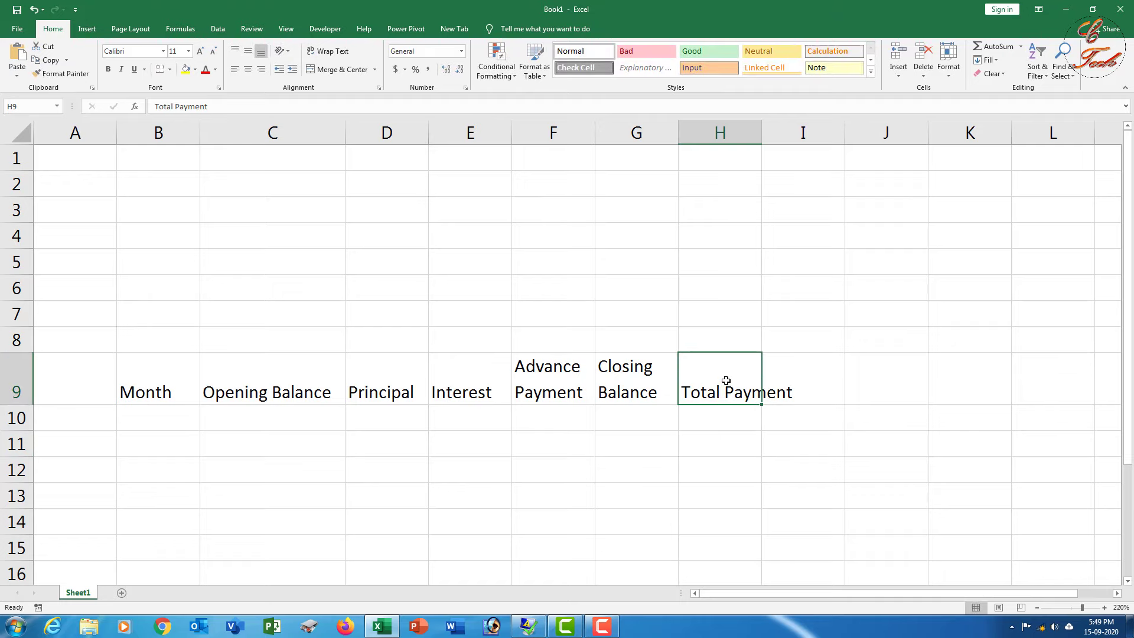
left_click(332, 53)
Apply all borders to the header cells B9:H9 and centre their text horizontally and vertically
left_click_drag(189, 376, 693, 392)
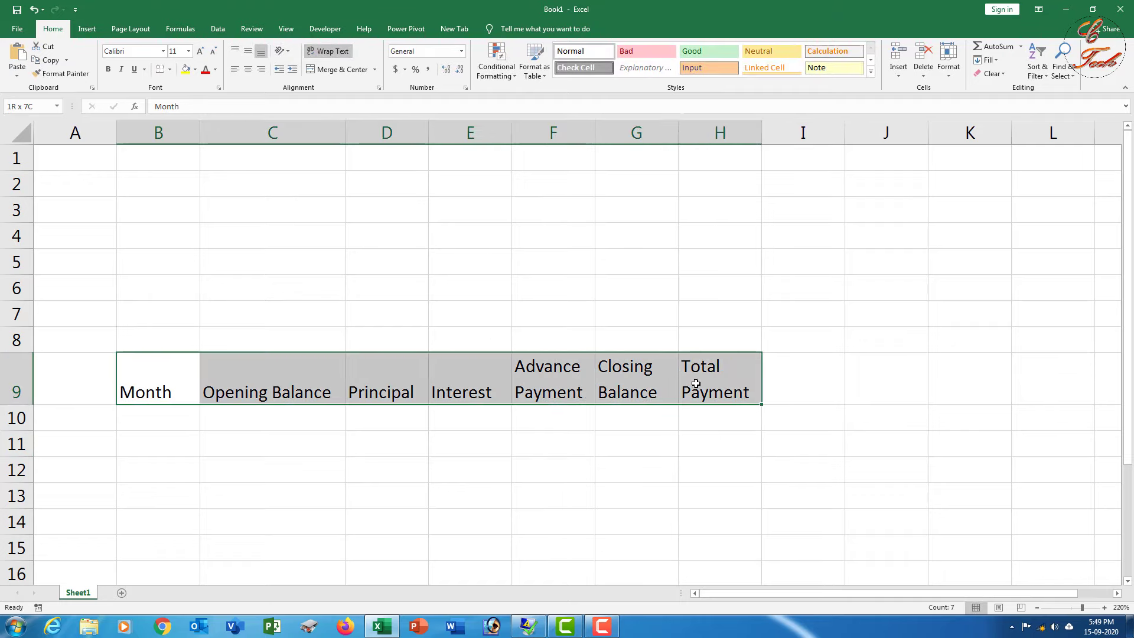
left_click(169, 69)
left_click(180, 170)
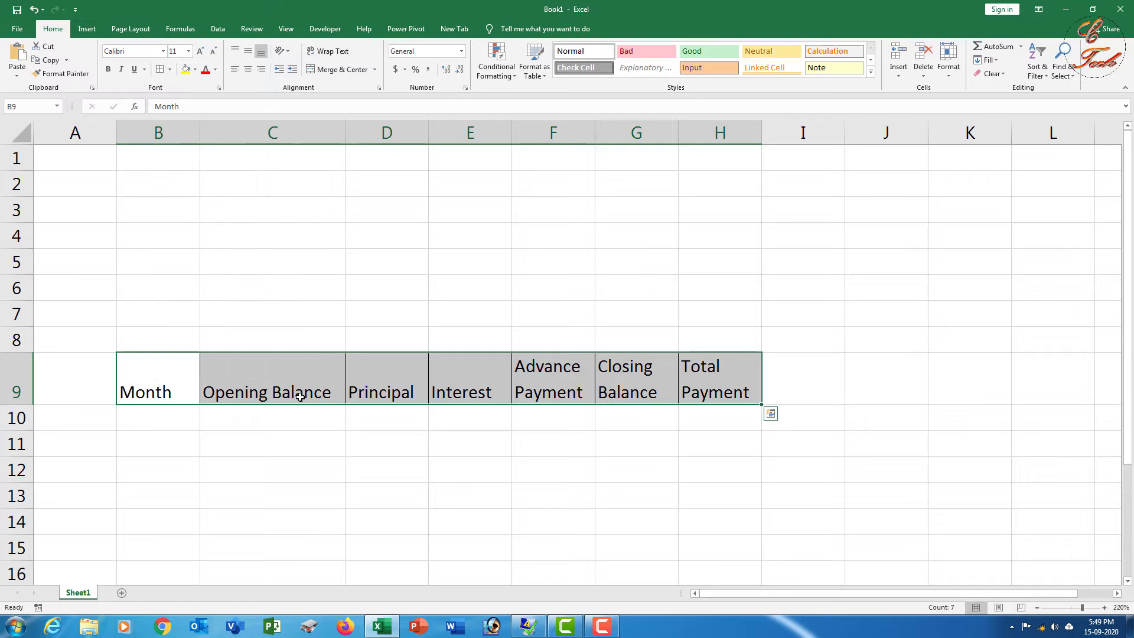
left_click(248, 69)
left_click(249, 52)
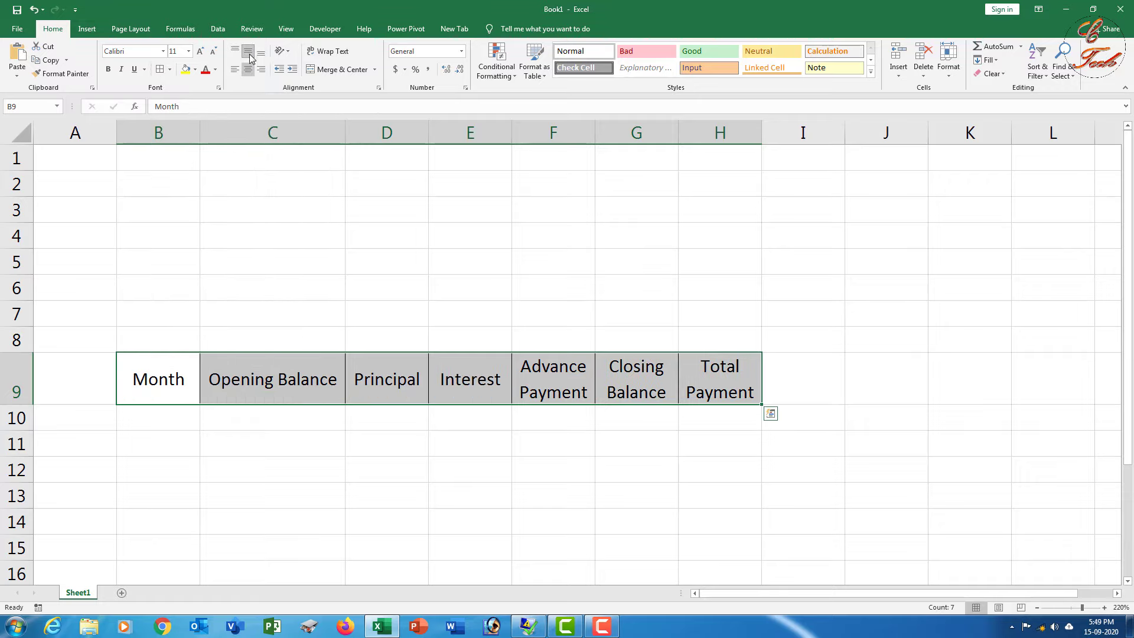
Fill the header cells B9:H9 with White, Background 1, Darker 25% and make their text bold
left_click(194, 69)
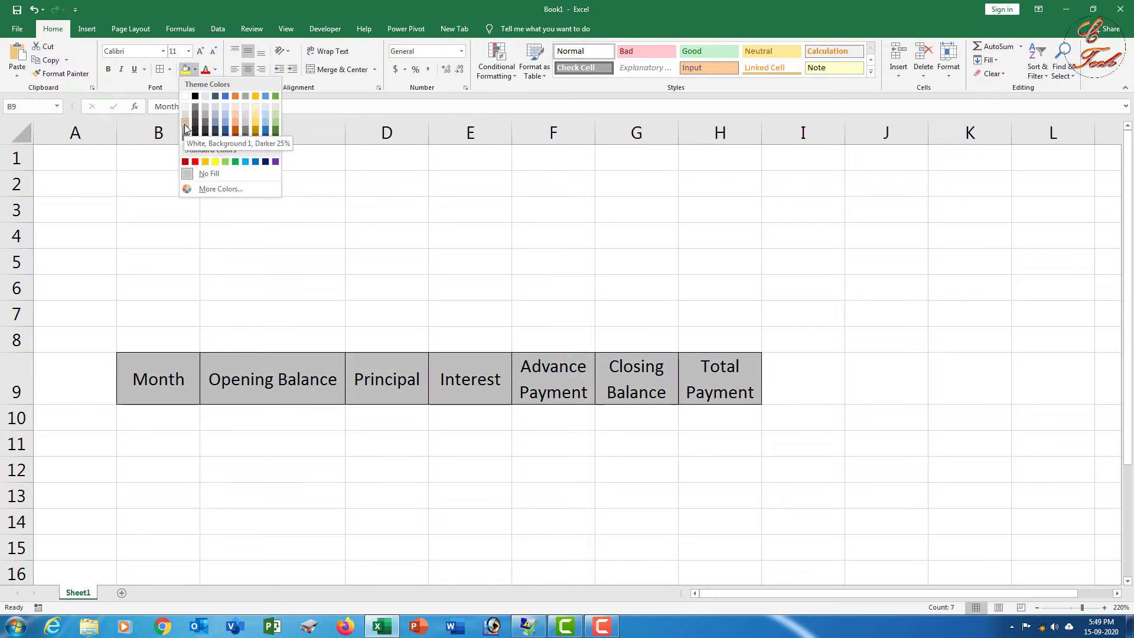
left_click(185, 127)
left_click(108, 70)
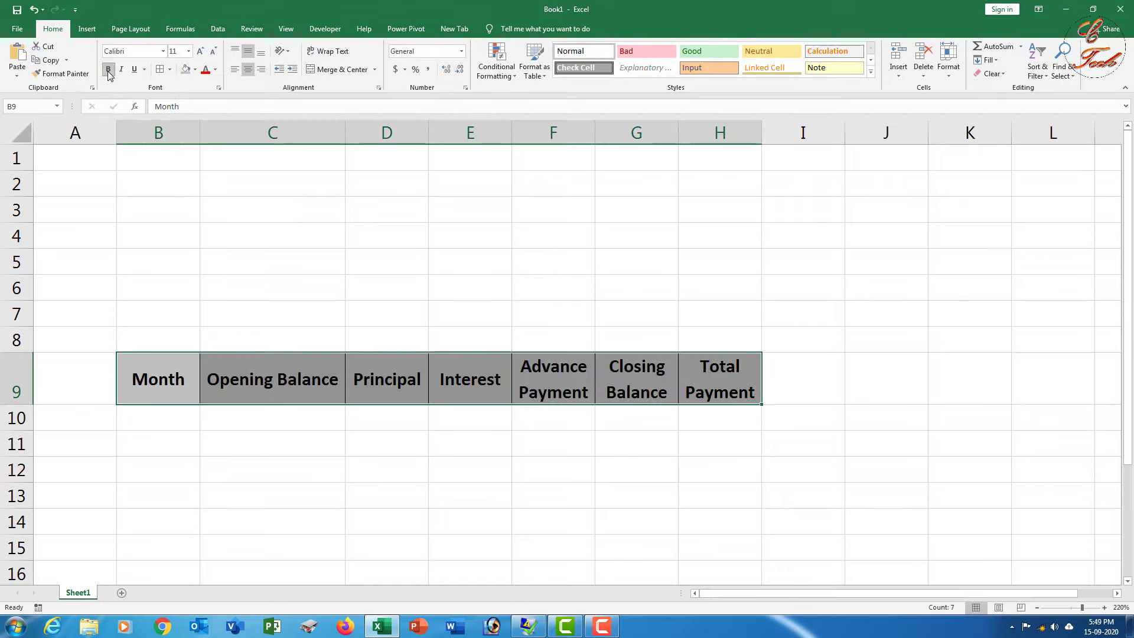
Go through the schedule headings in B9:H9 one by one, from Month to Total Payment
left_click(175, 391)
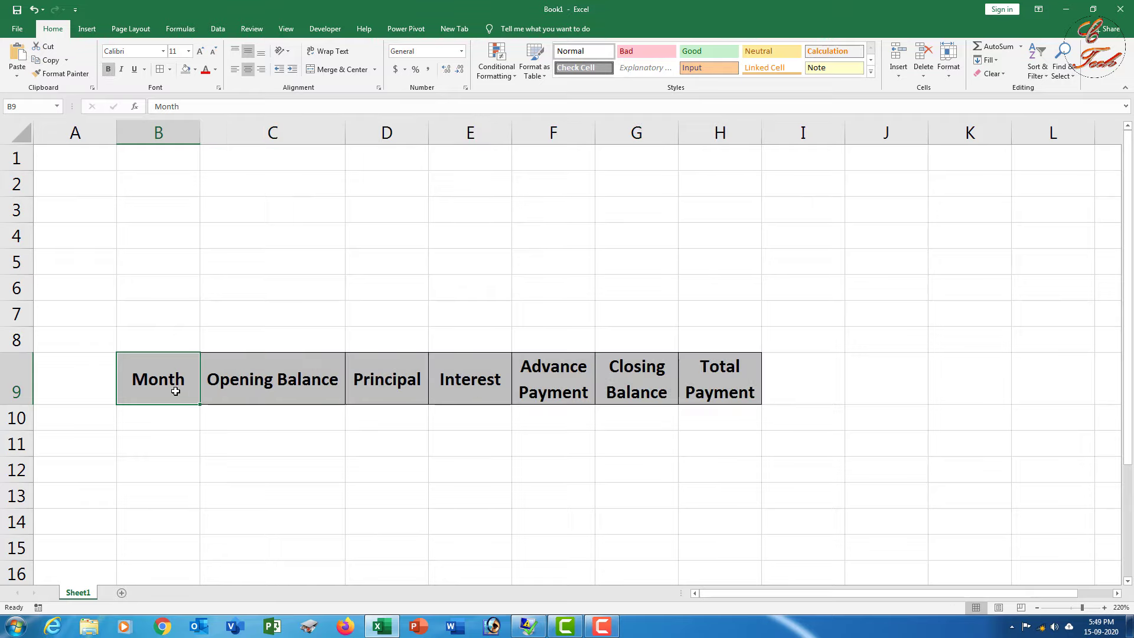
left_click(258, 391)
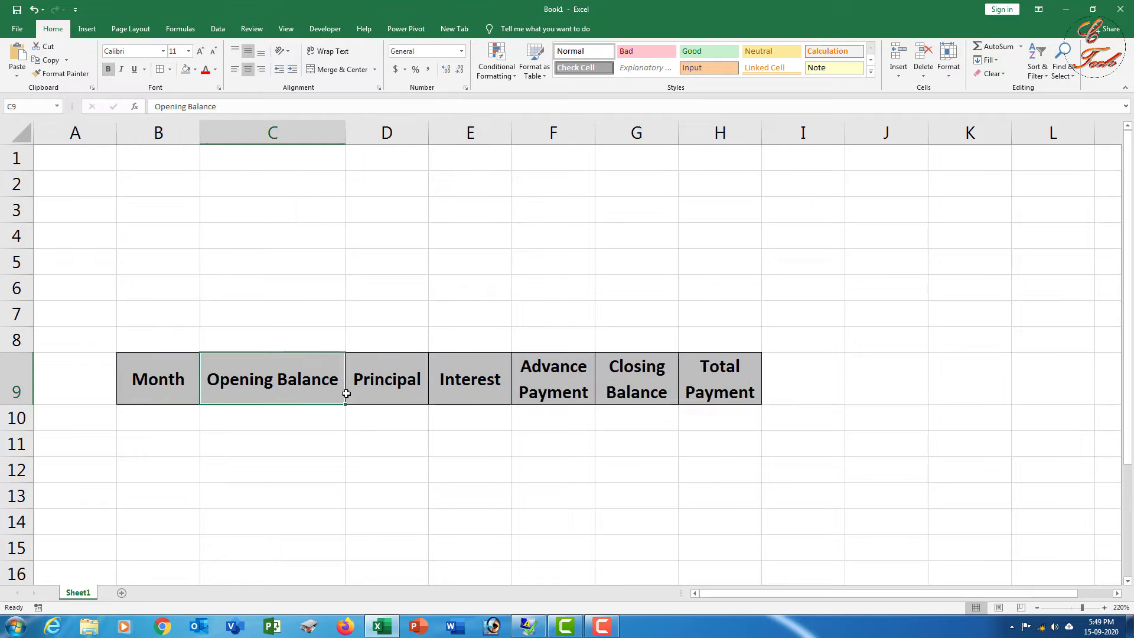
left_click(377, 392)
left_click(473, 393)
left_click(567, 389)
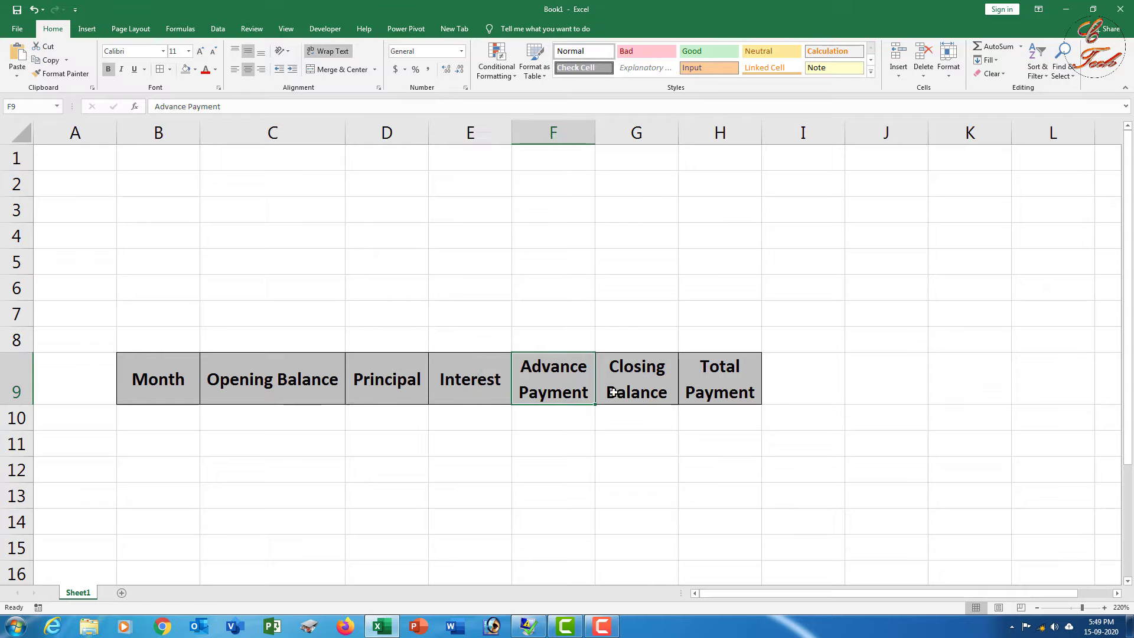
left_click(653, 389)
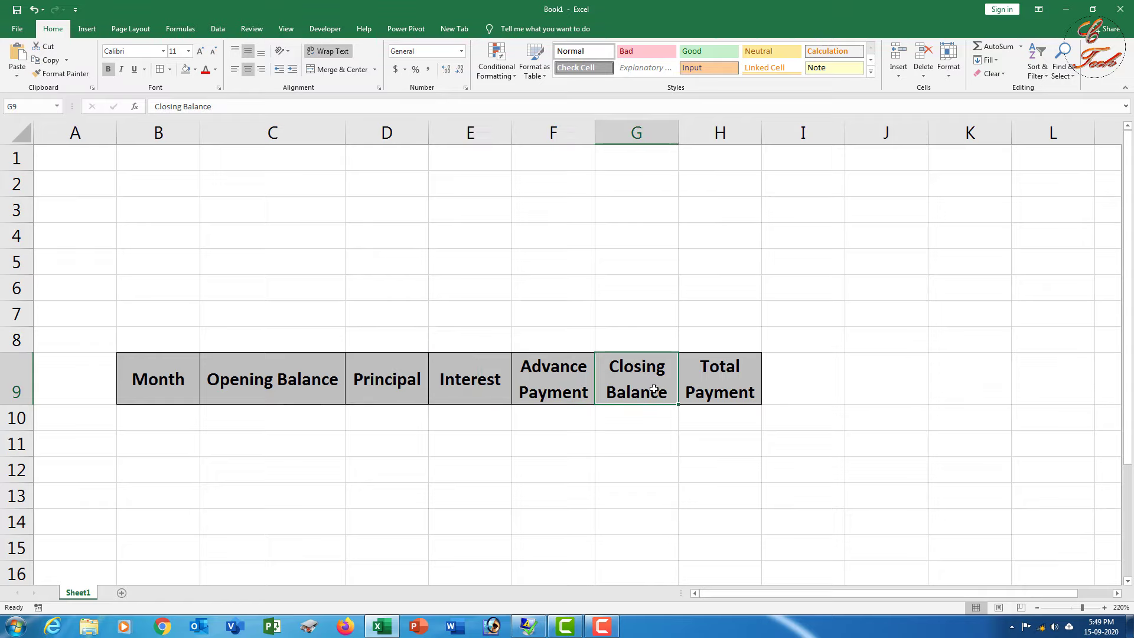
left_click(719, 376)
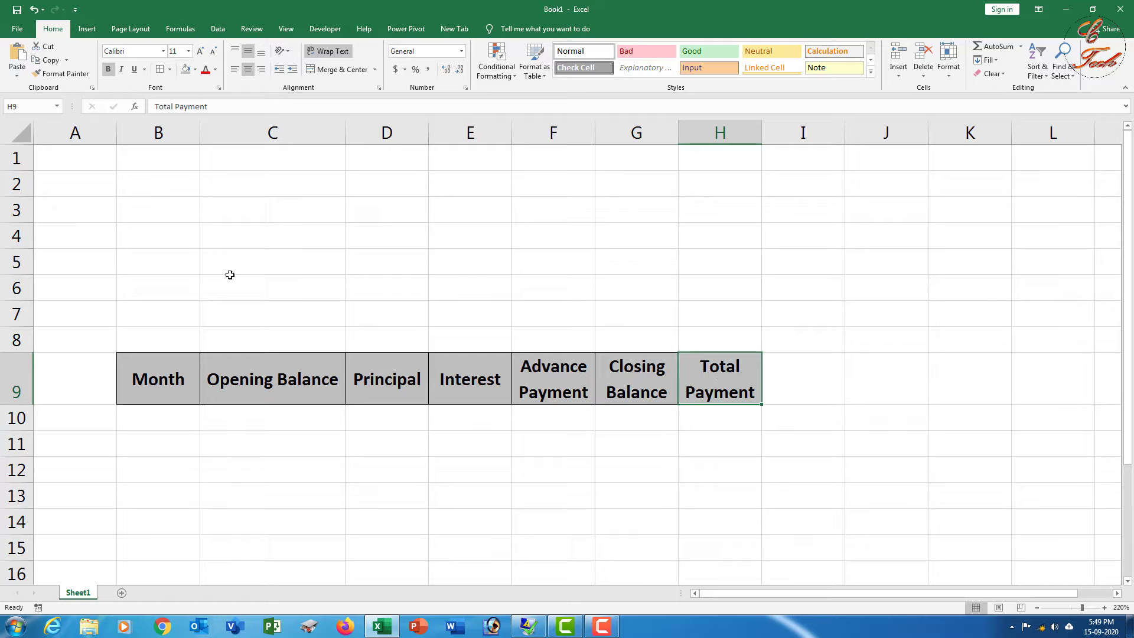
Merge and center B1:H1 and enter the title Loan Calculator in it
left_click_drag(162, 160, 696, 154)
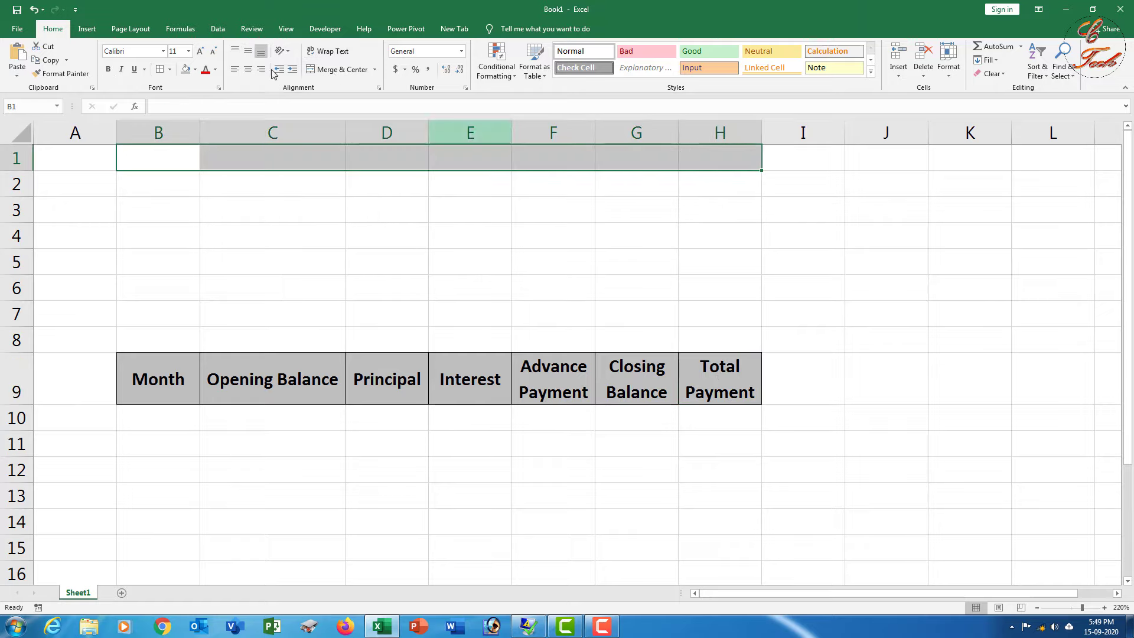
left_click(338, 70)
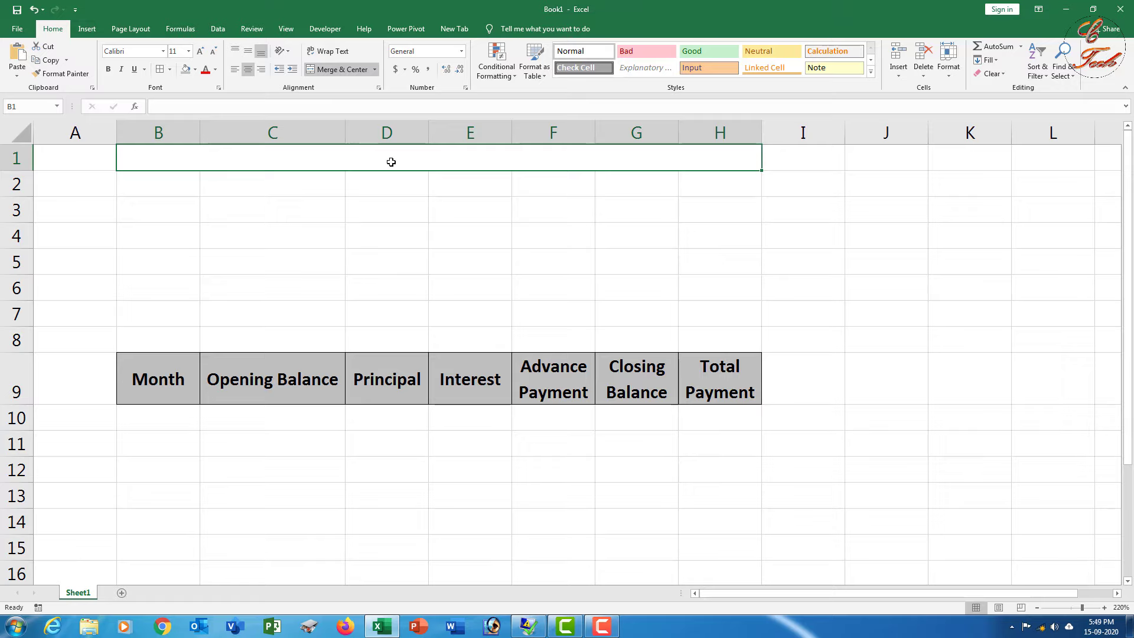
type("Loan Calculator")
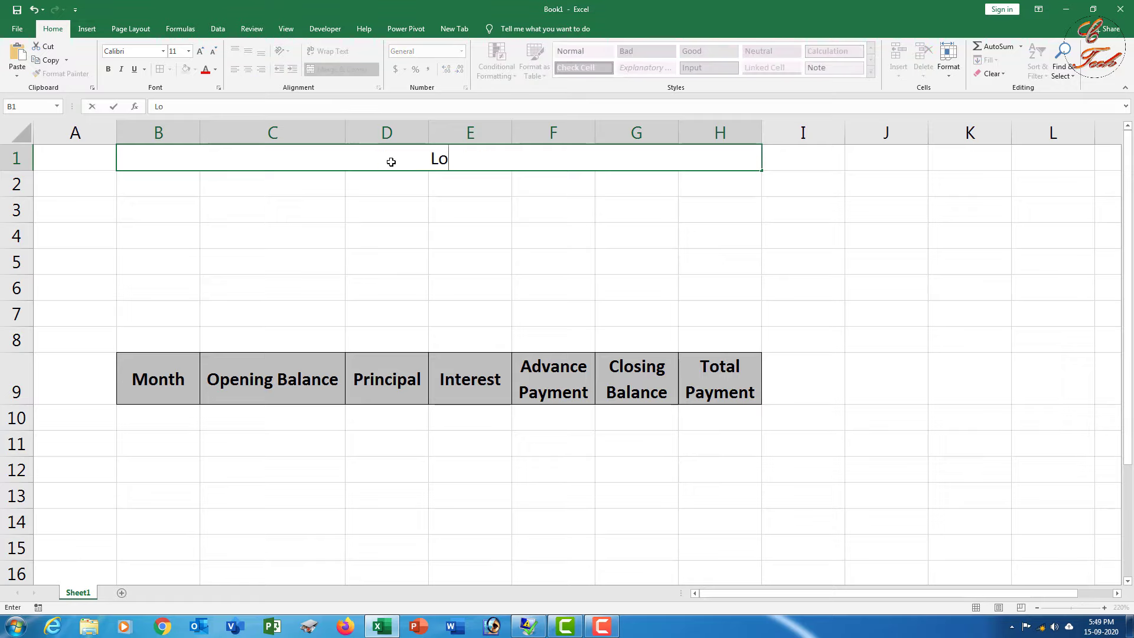
left_click(405, 183)
left_click(406, 161)
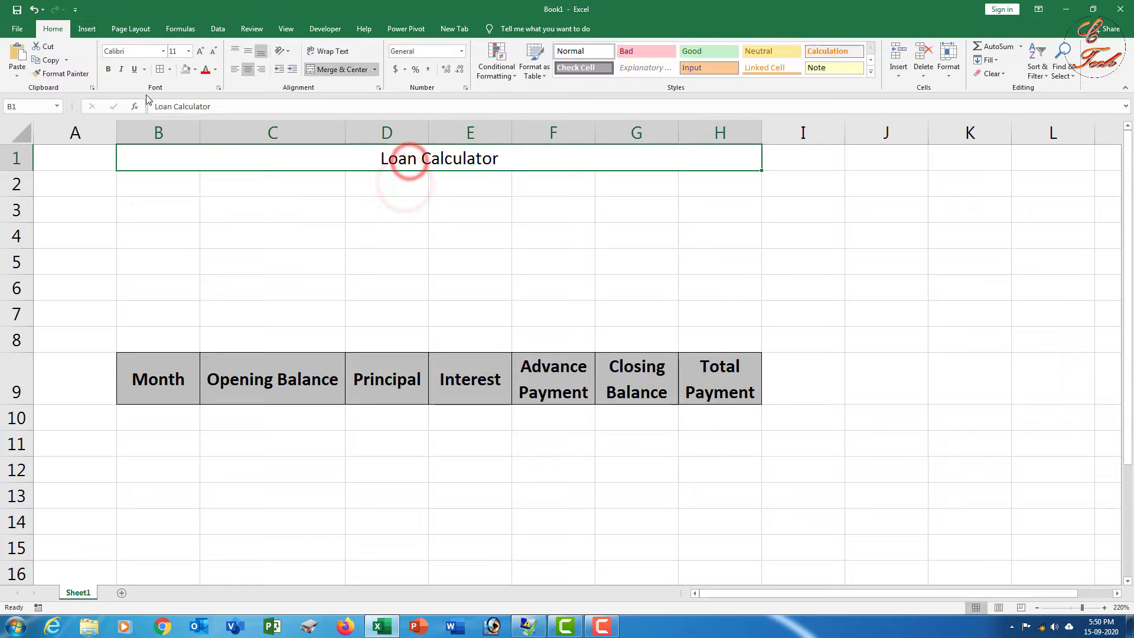
Make the Loan Calculator title bold and italic and set its font size to 18
left_click(108, 69)
left_click(200, 51)
left_click(201, 52)
left_click(201, 52)
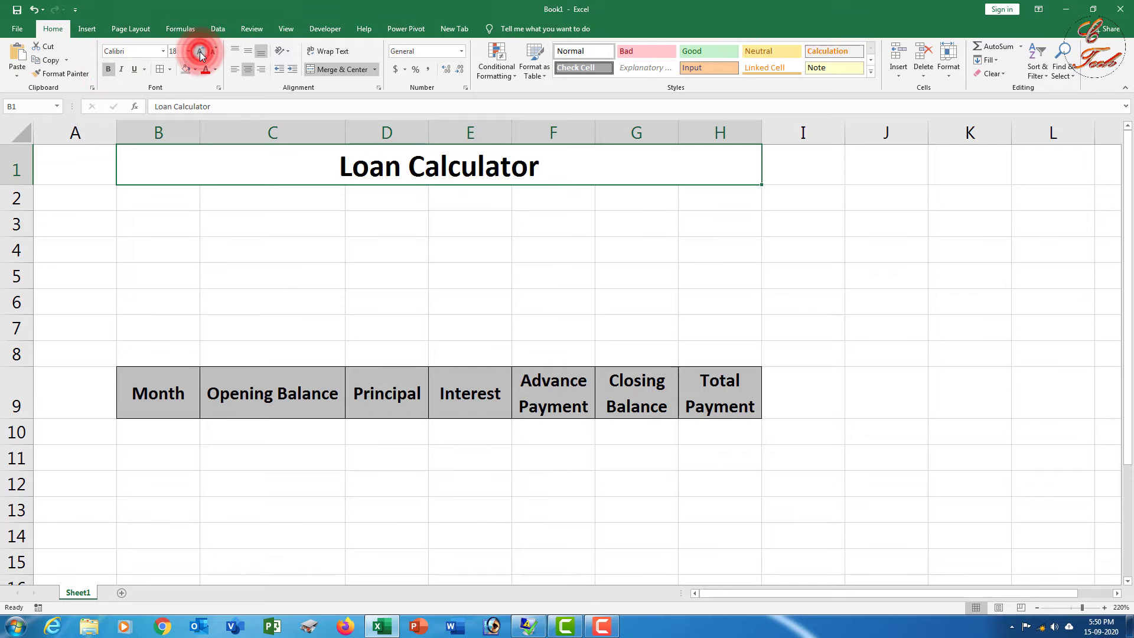
left_click(201, 51)
left_click(201, 52)
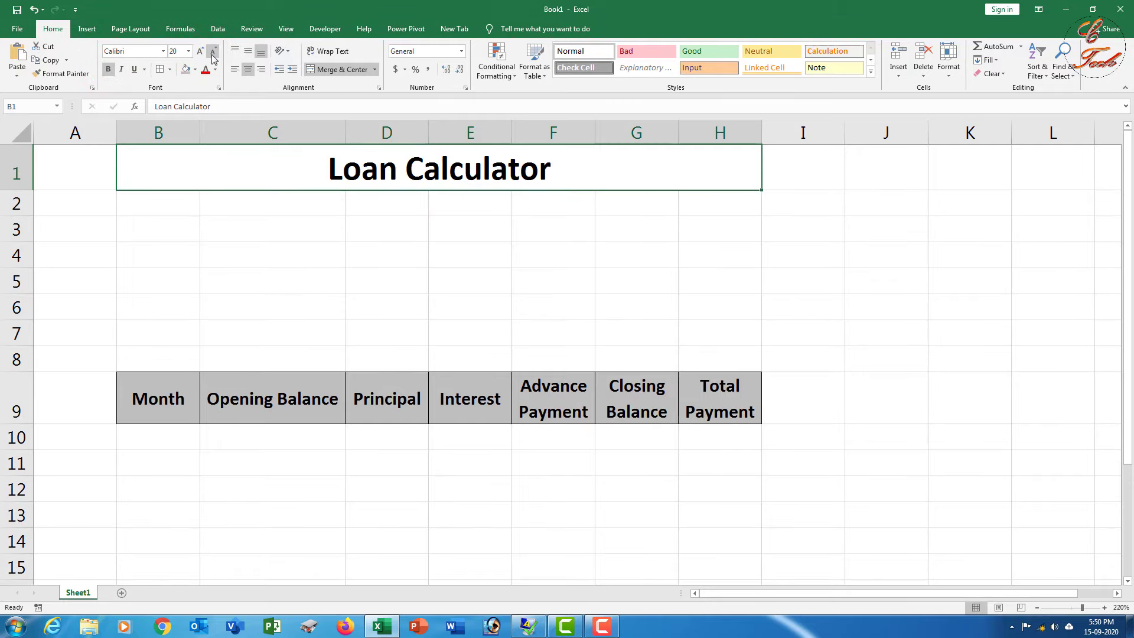
left_click(213, 52)
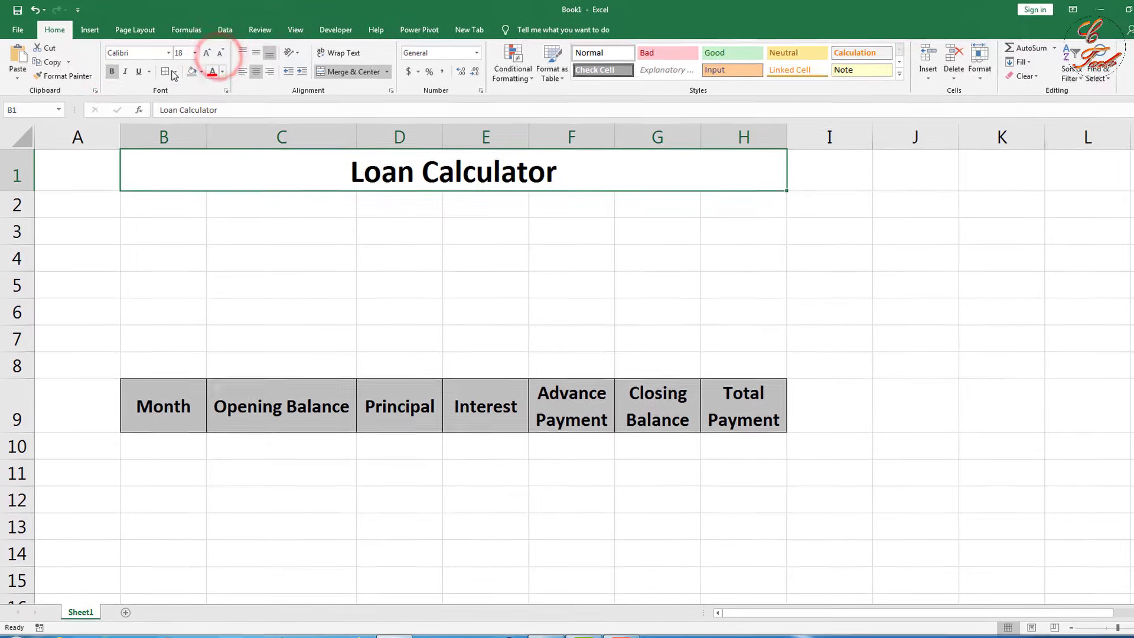
left_click(126, 71)
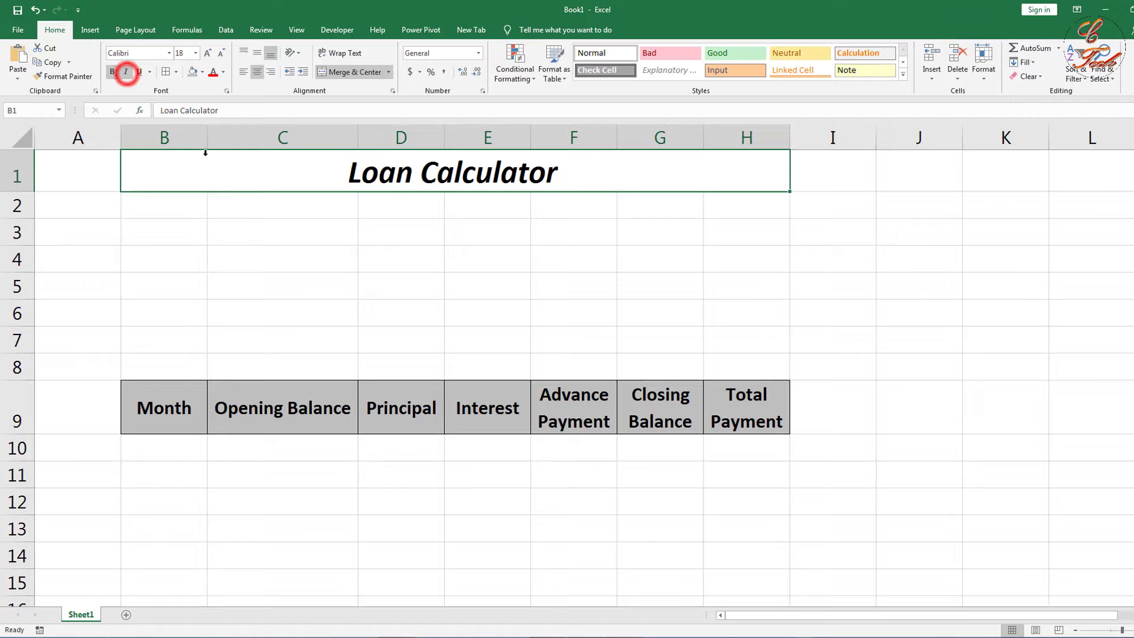
Apply borders to the title cell and give it a white font on a black fill
left_click(166, 72)
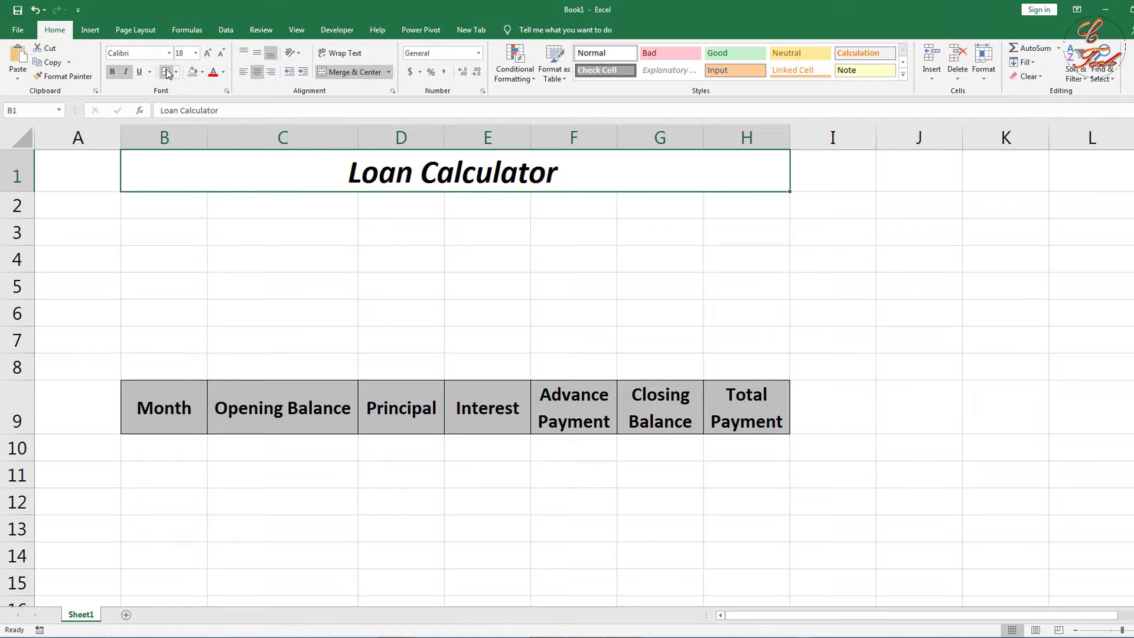
left_click(223, 72)
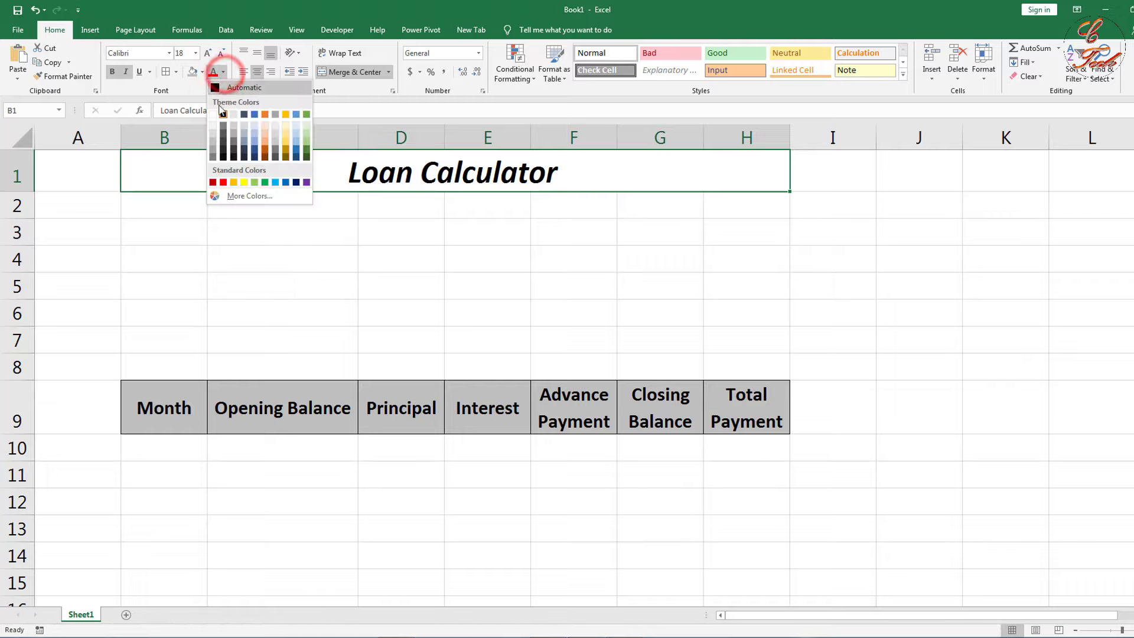
left_click(214, 114)
left_click(202, 72)
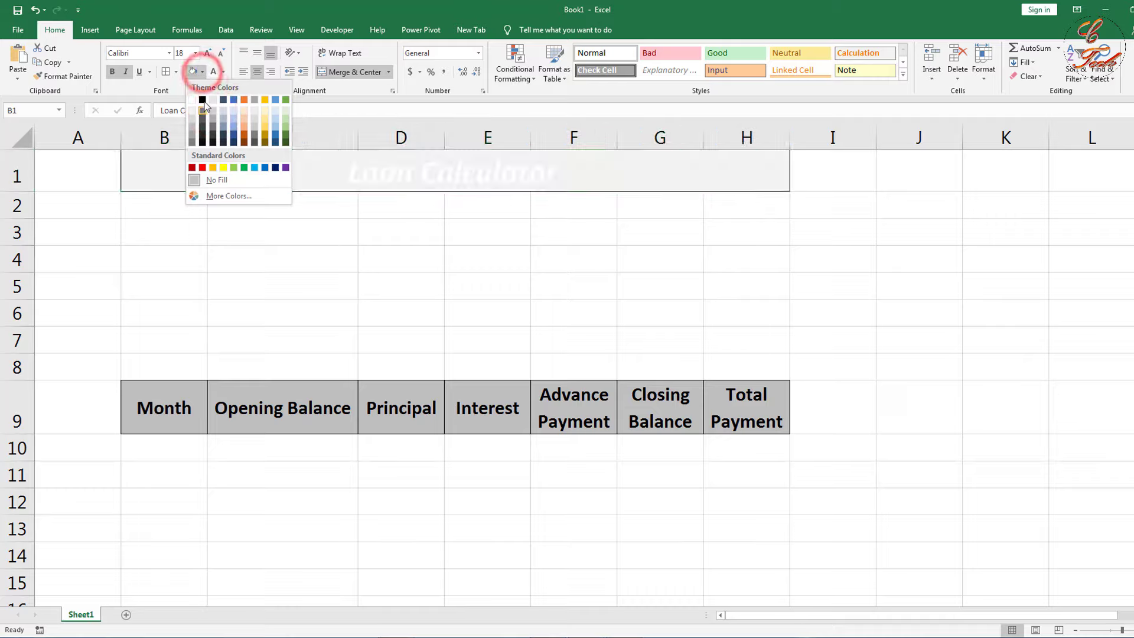
left_click(203, 99)
left_click(271, 207)
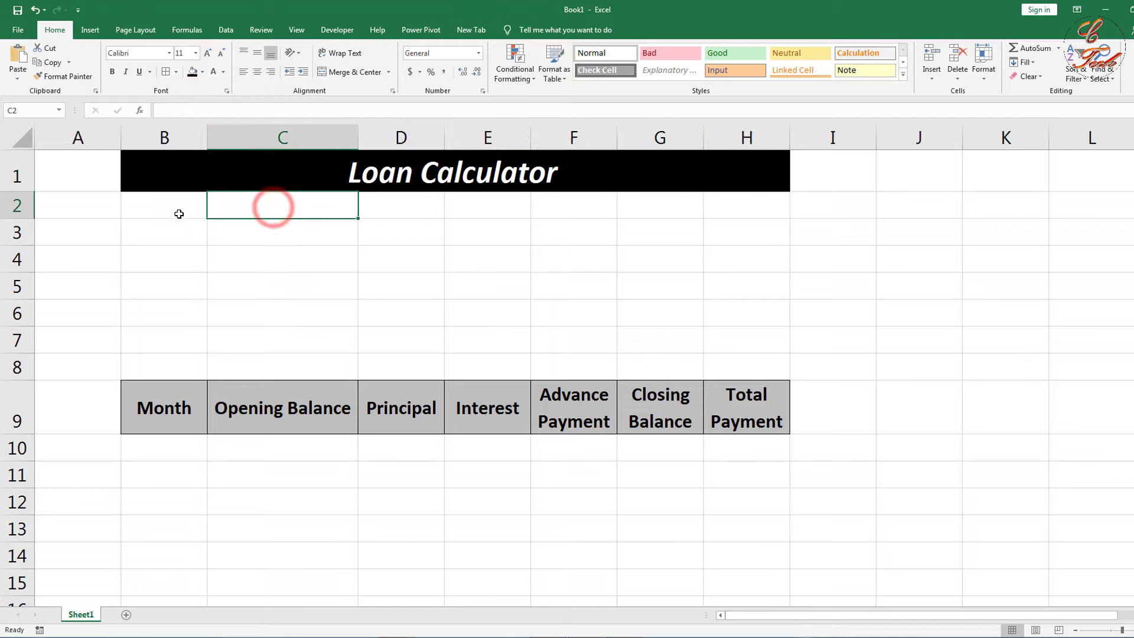
Merge and center B2:C2 and enter the section heading Input Value
left_click_drag(151, 207, 286, 212)
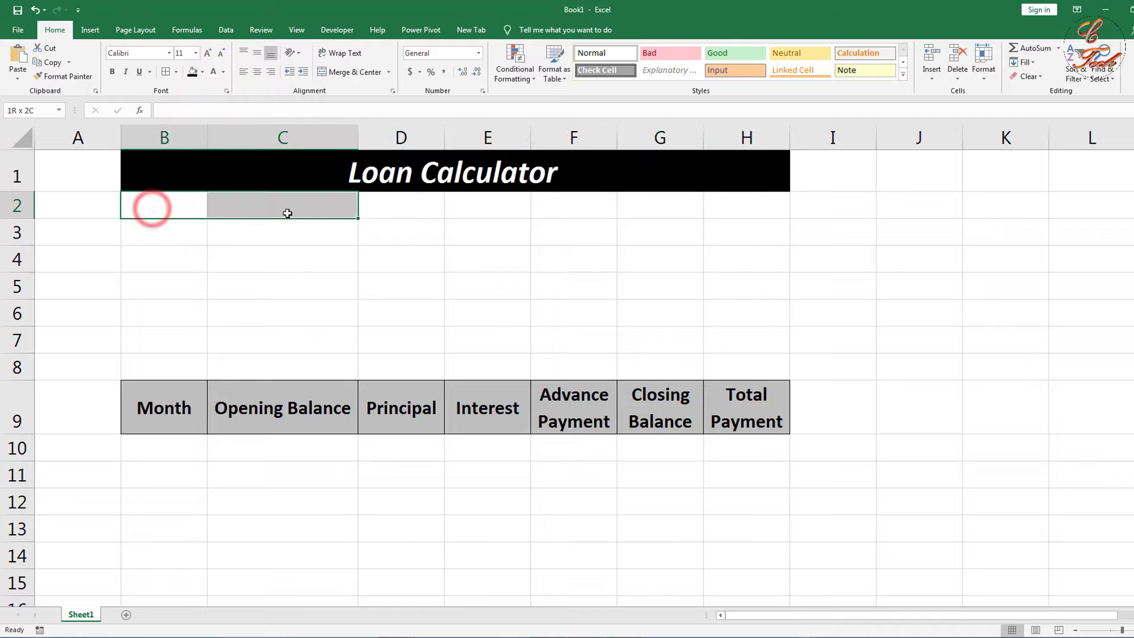
left_click(362, 72)
left_click(254, 208)
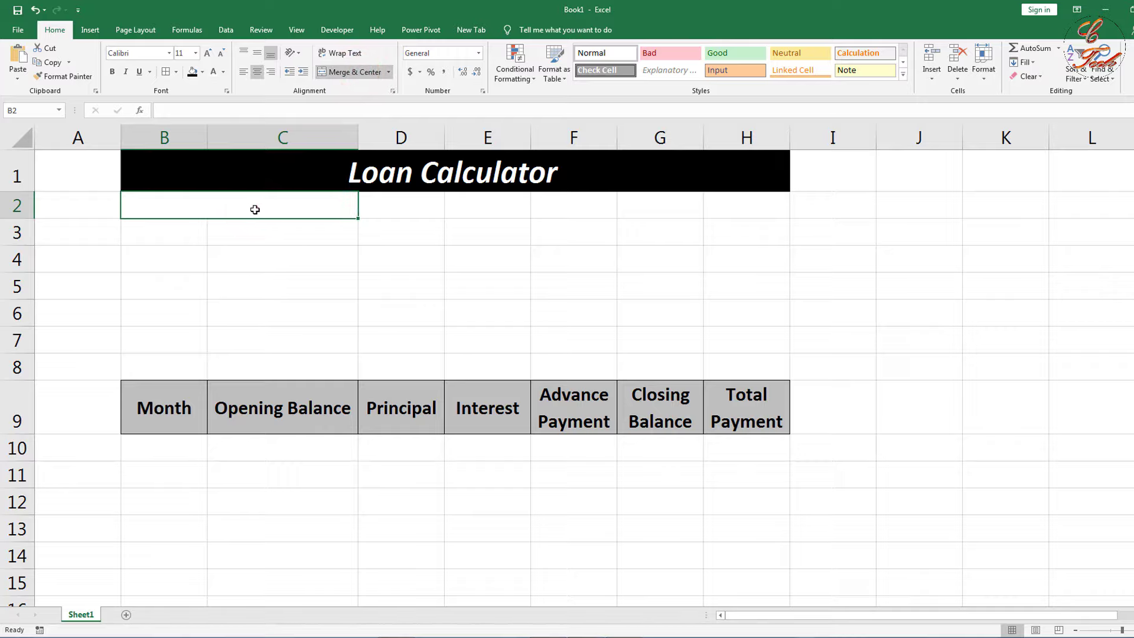
type("Input Value")
key("Return")
left_click(286, 207)
Merge and center E2:H2 and enter the section heading Results
left_click_drag(484, 204, 760, 205)
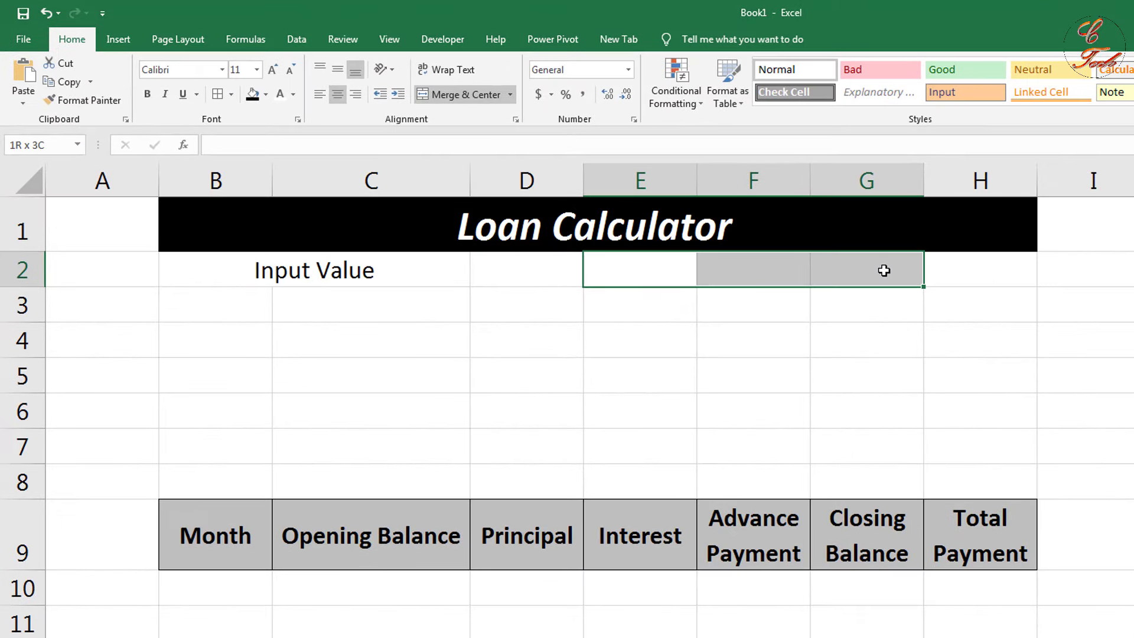
left_click_drag(884, 270, 945, 269)
left_click(478, 98)
left_click(689, 278)
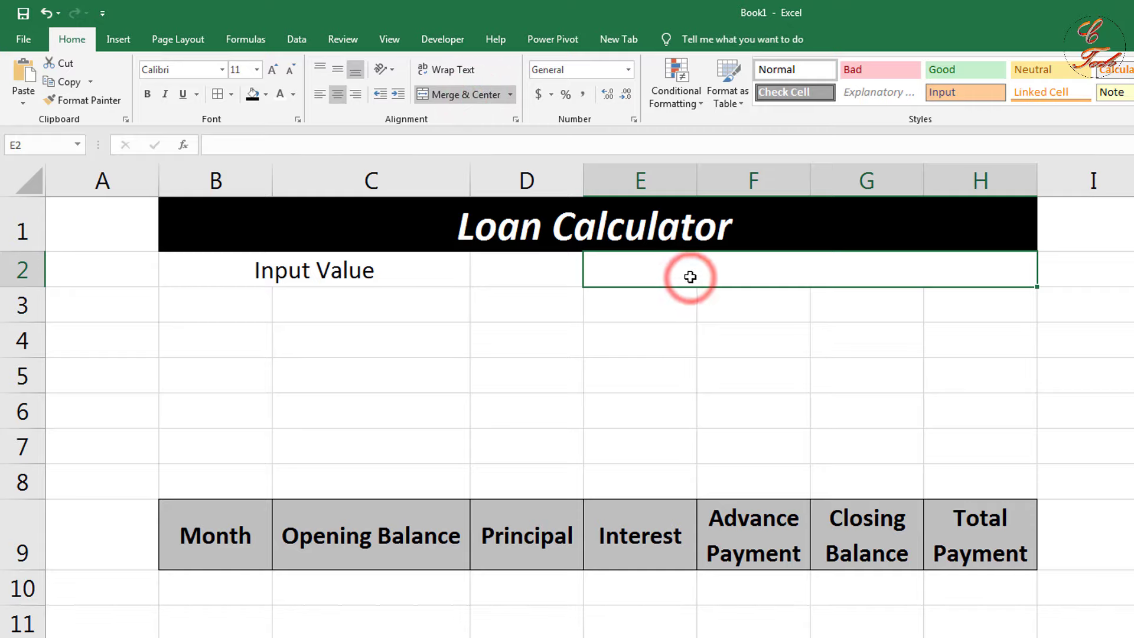
type("Results")
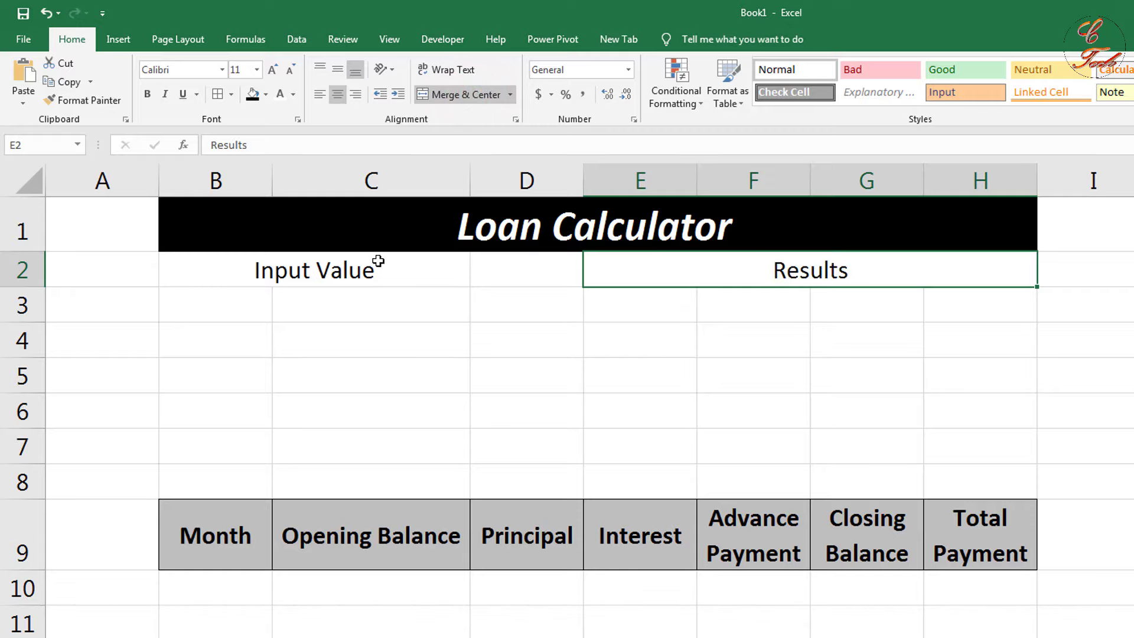
Set the font size of the section headings in B2:H2 to 12 and make them bold
left_click_drag(363, 270, 739, 270)
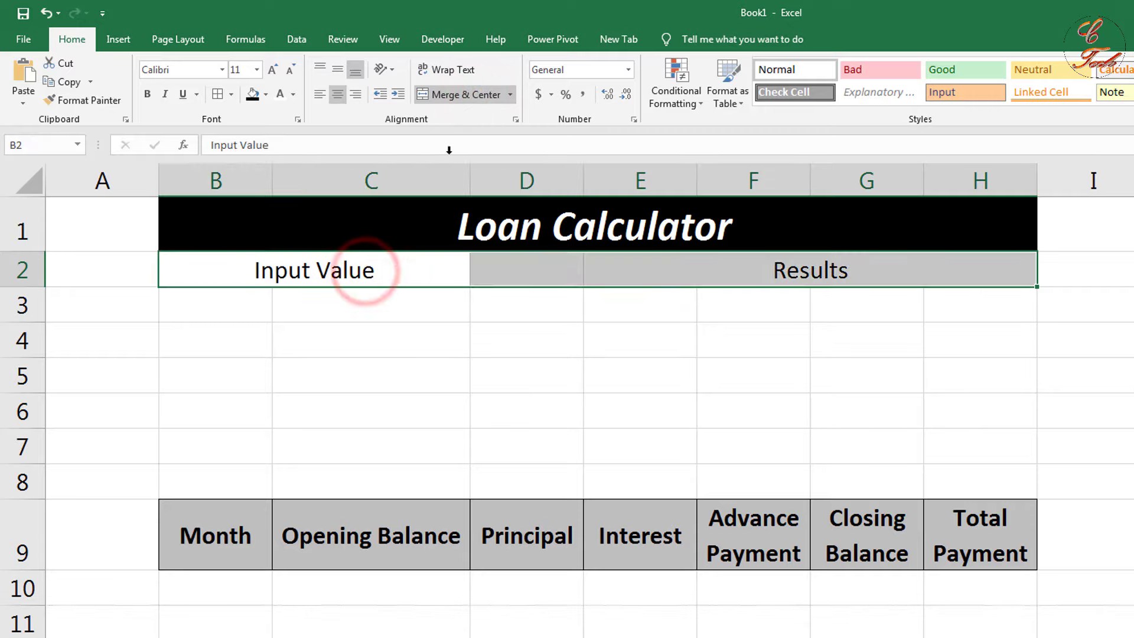
left_click(272, 69)
left_click(147, 93)
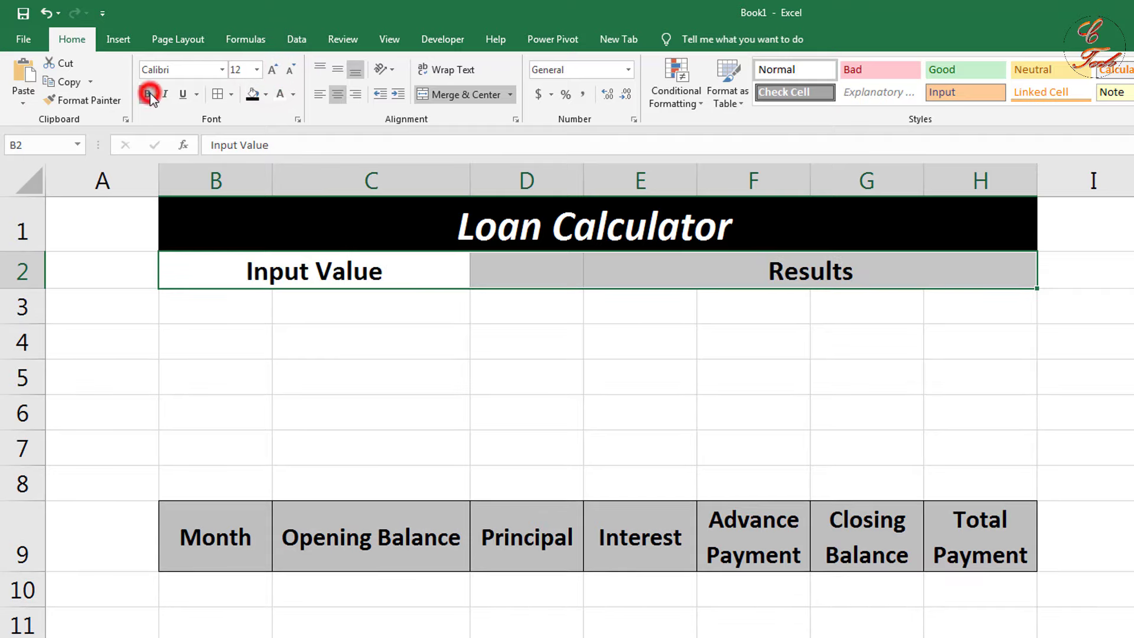
left_click(492, 273)
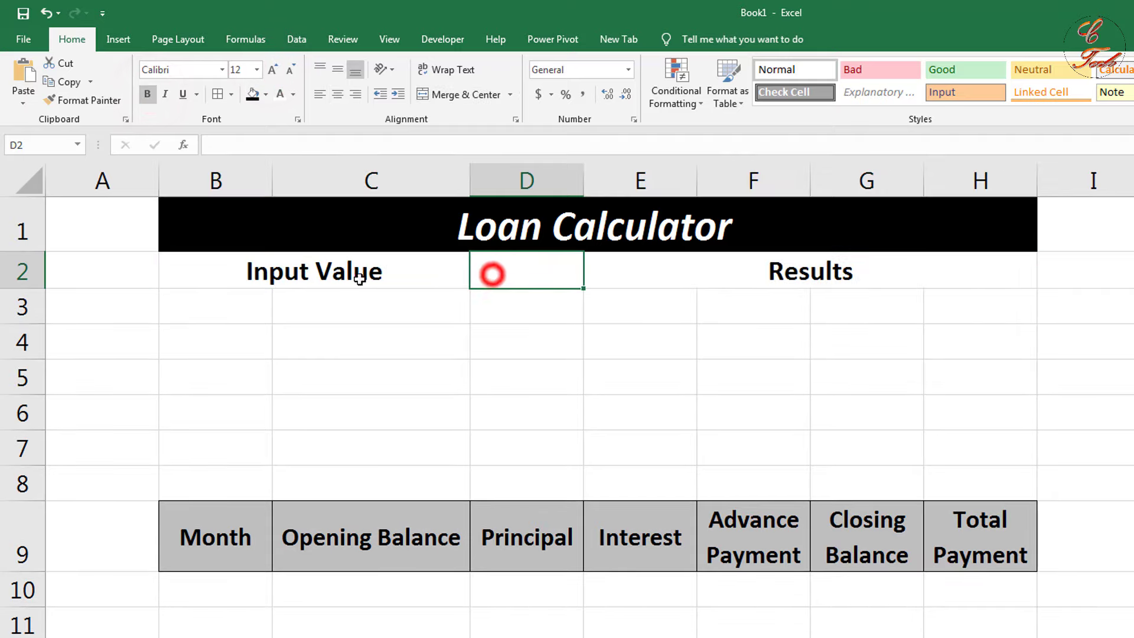
left_click(316, 272)
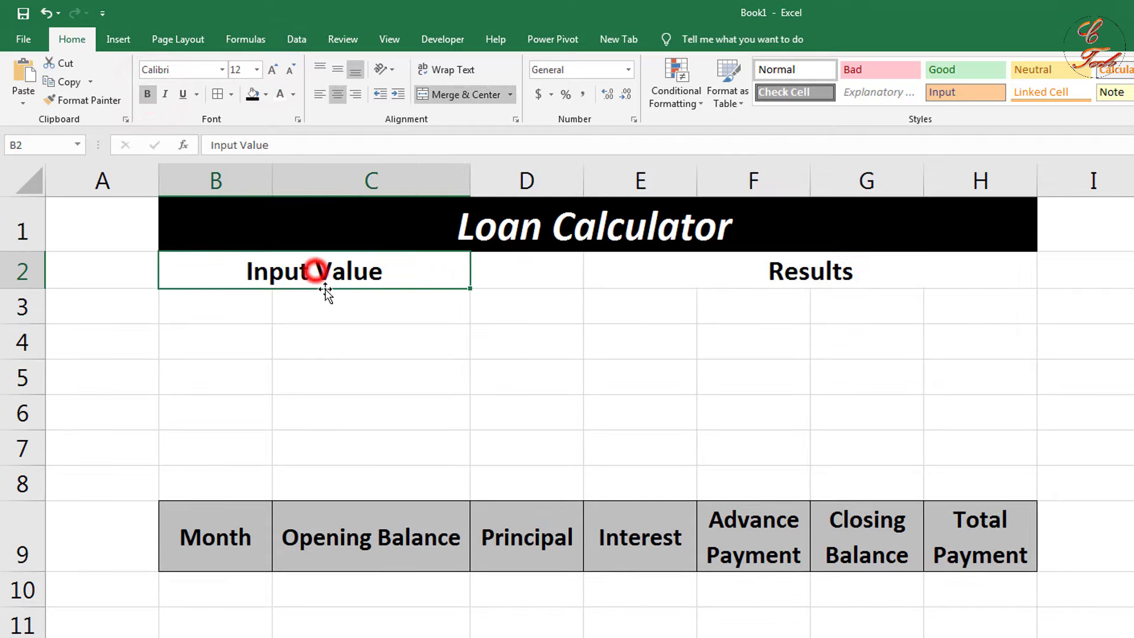
Widen column B to about twice its width and enter the label Loan Amount in B3
left_click(202, 317)
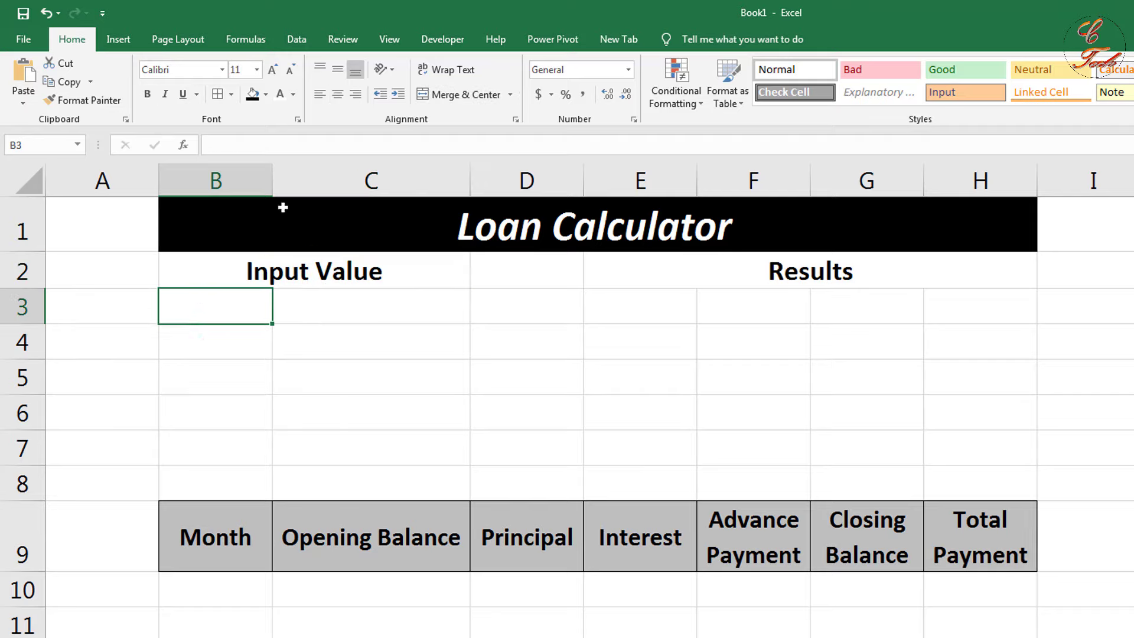
left_click_drag(272, 177, 380, 178)
left_click(328, 310)
type("Loan Amount")
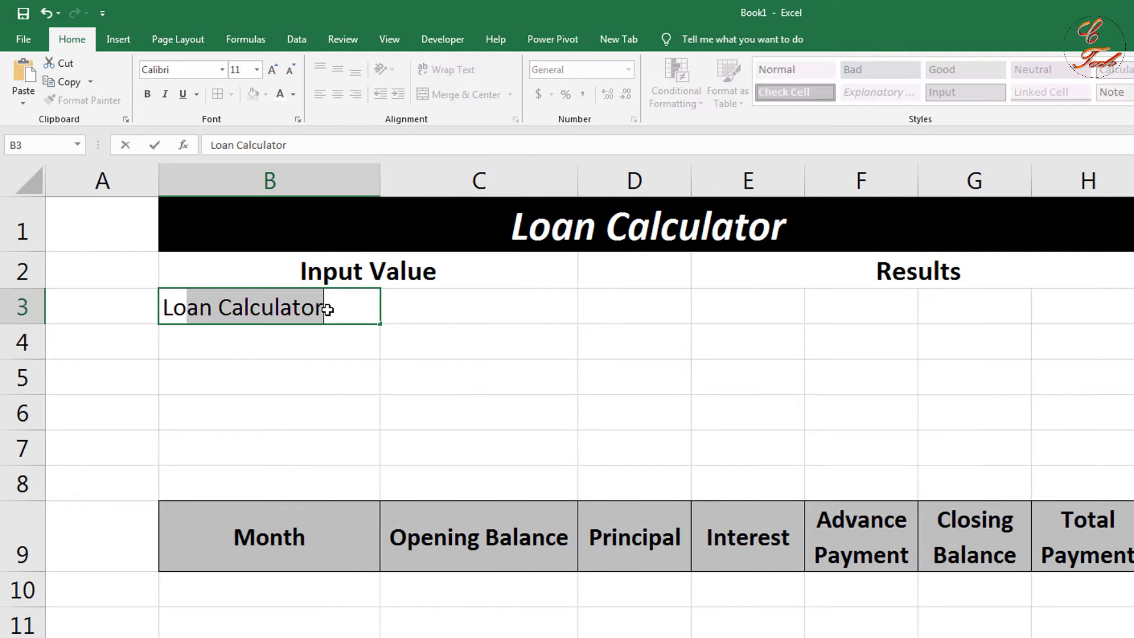
left_click(323, 342)
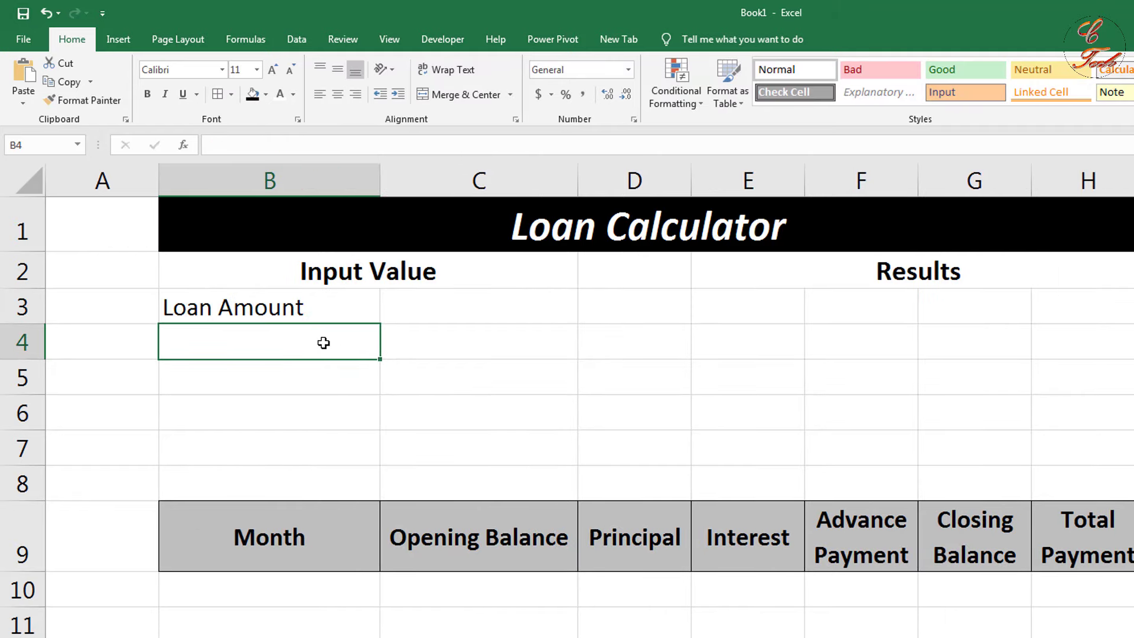
Enter the labels File Charge, Insurance and Total Loan in B4, B5 and B6
type("File Charge")
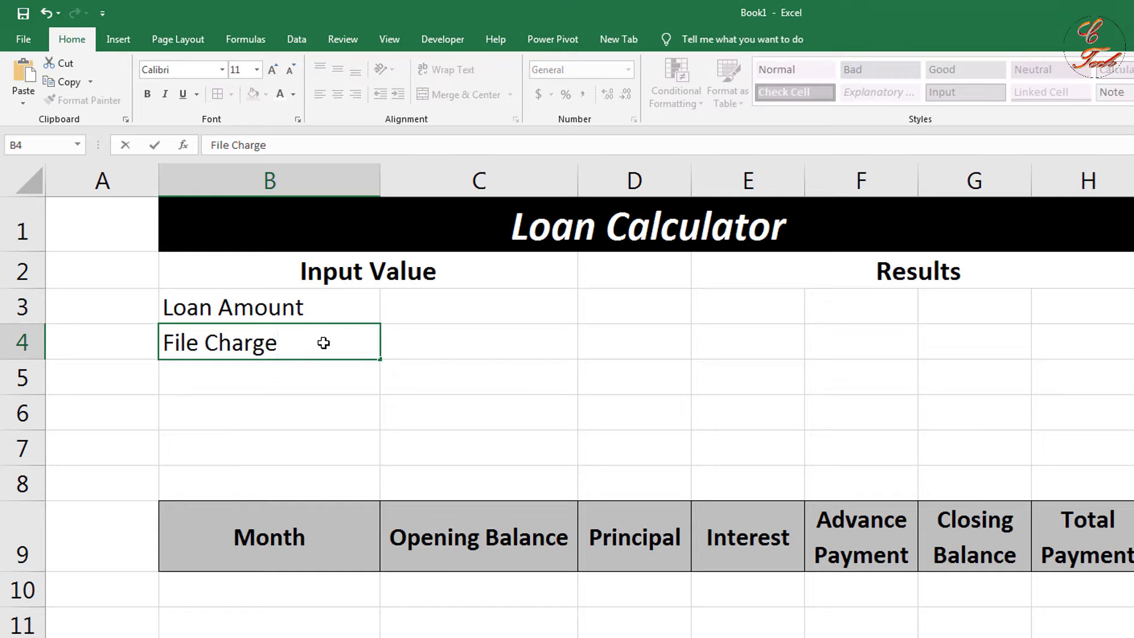
key("Return")
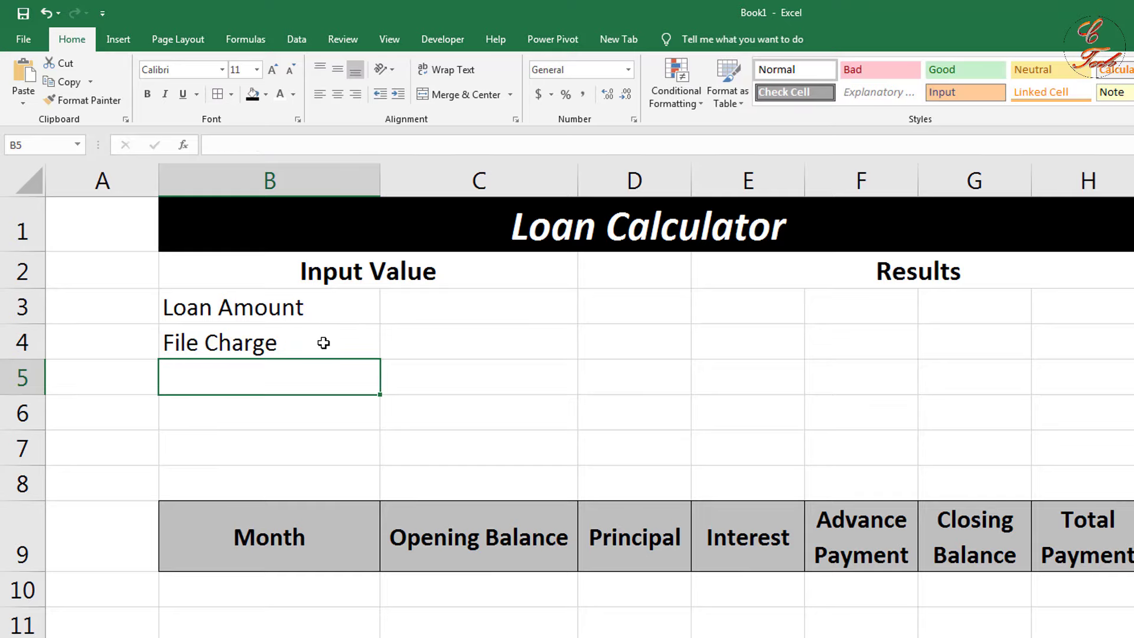
type("Insurance")
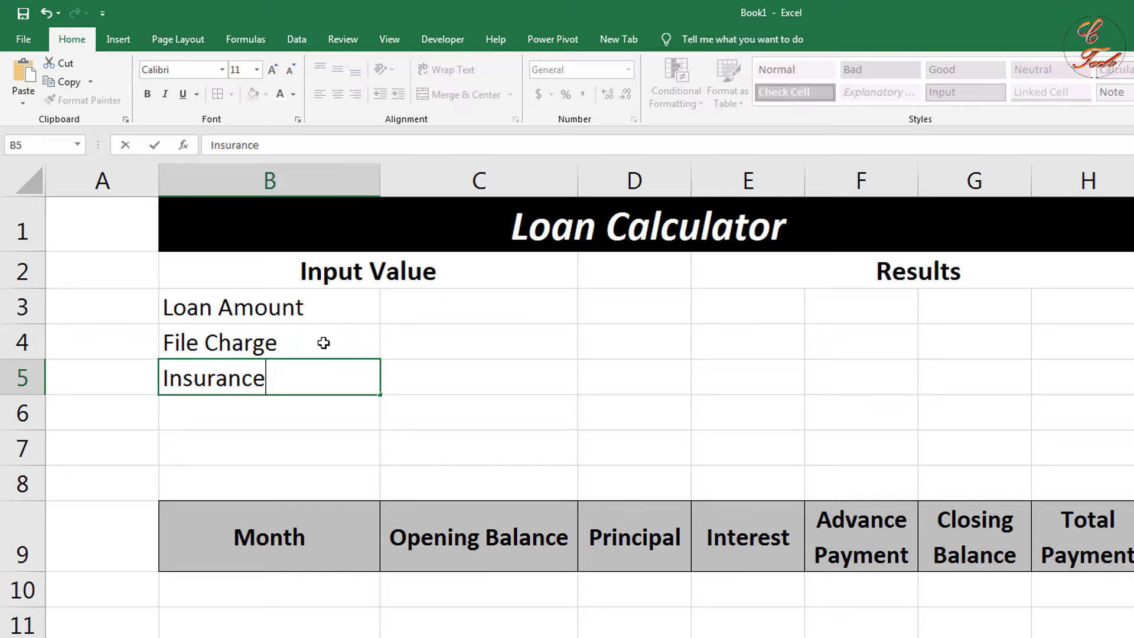
key("Return")
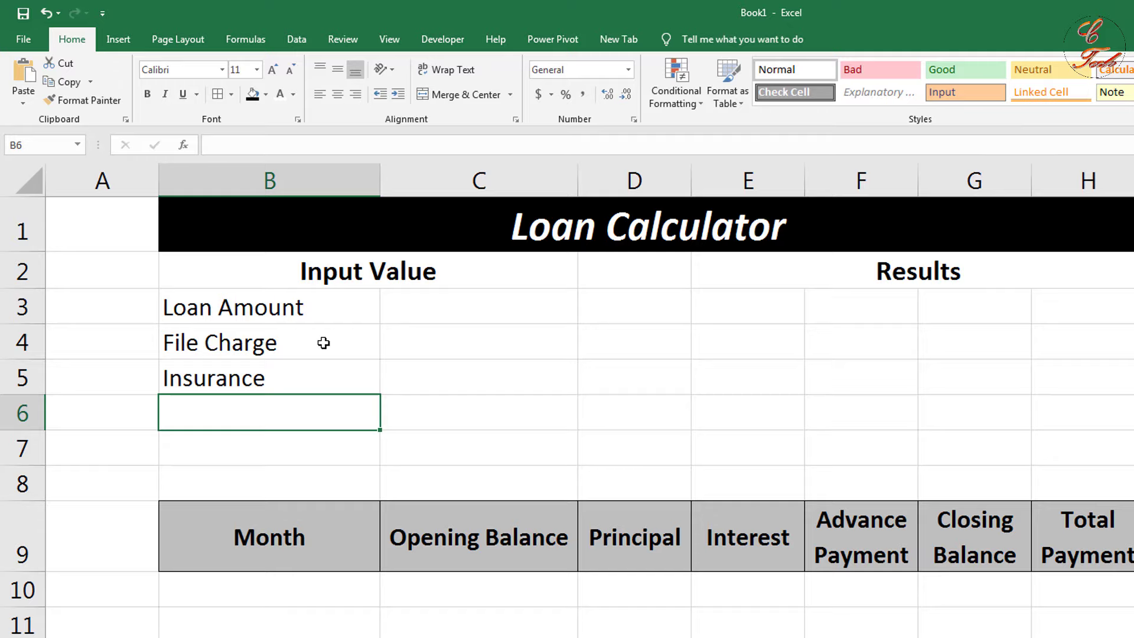
type("Total")
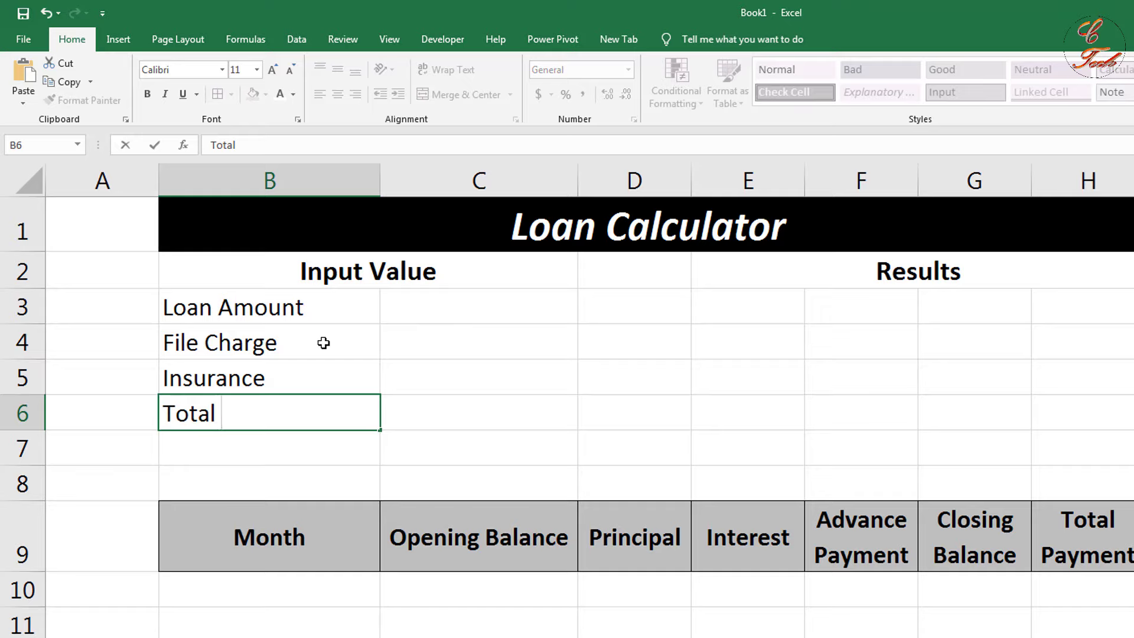
type(" Loan")
key("Return")
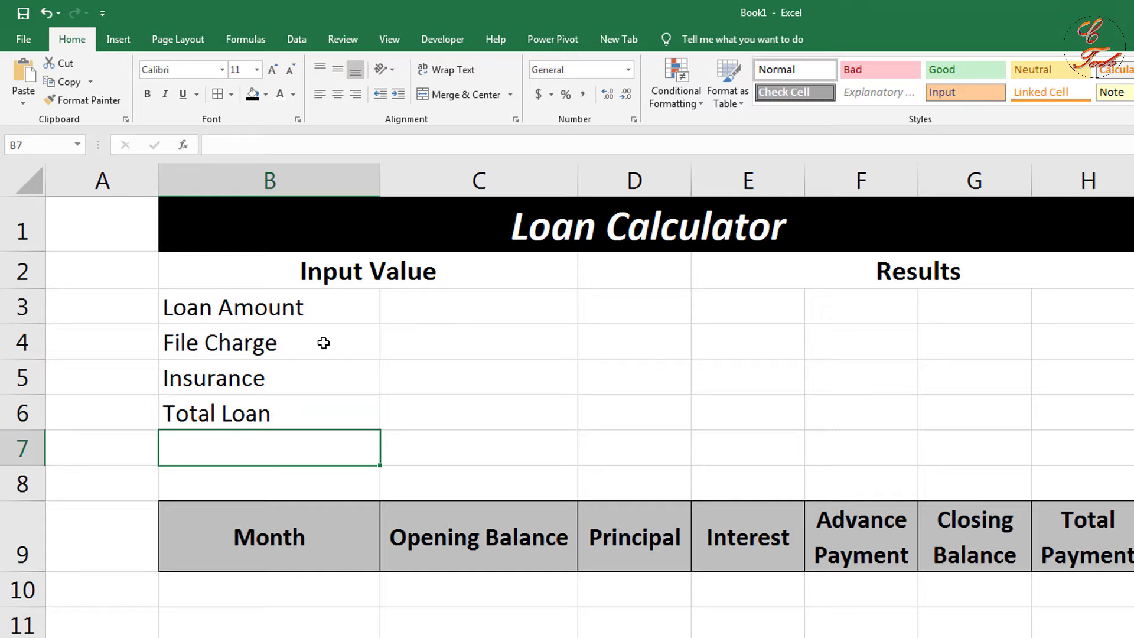
Enter the labels Intrest Rate and Month in B7 and B8
type("Intrest Rate")
key("Return")
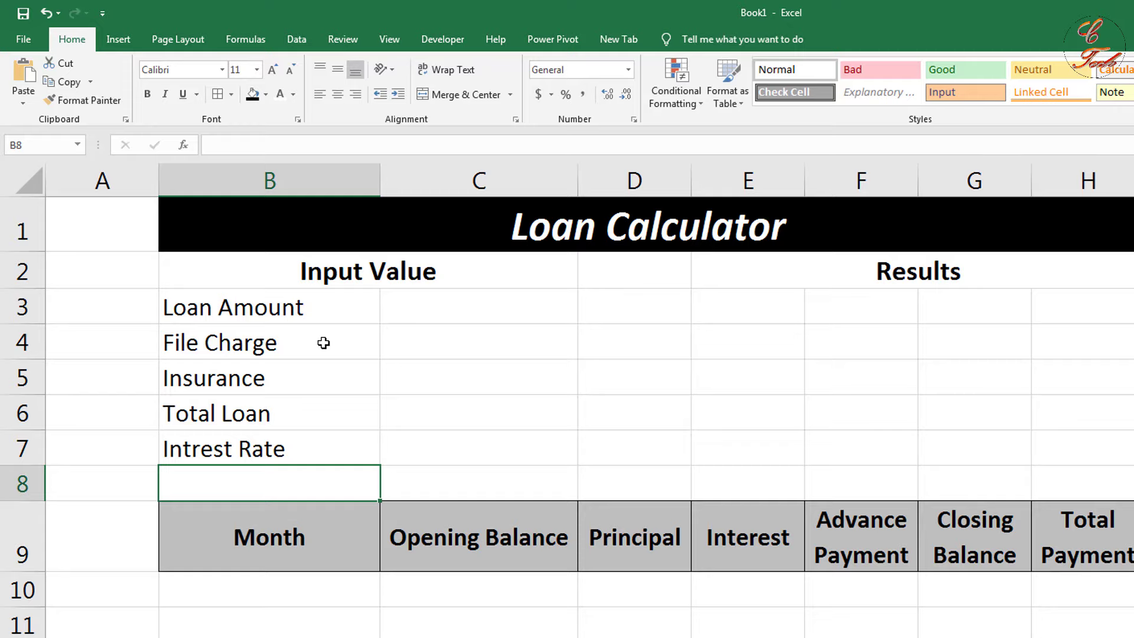
type("Month")
key("Return")
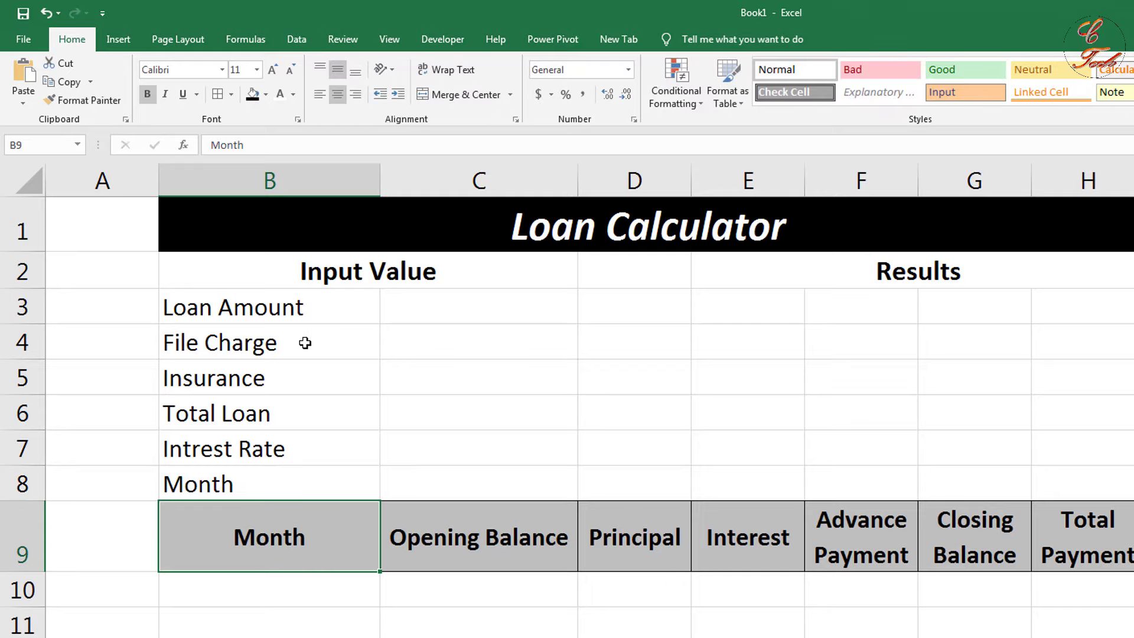
Make the labels Loan Amount and Total Loan bold and apply all borders to B3:C8
left_click(306, 308)
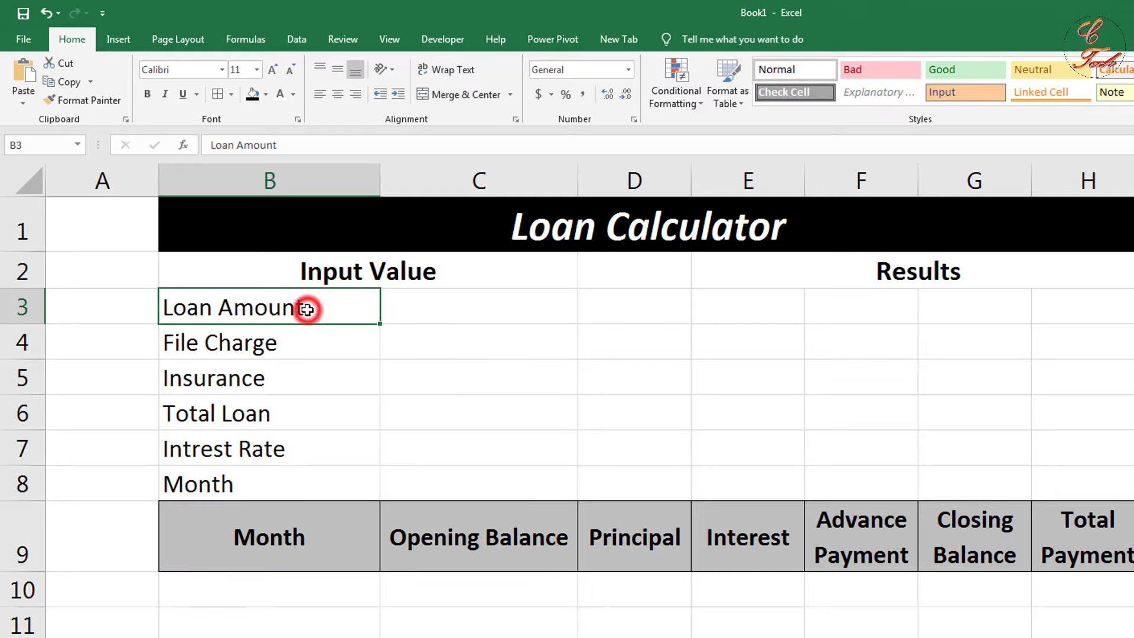
left_click(150, 95)
left_click(218, 386)
left_click(232, 418)
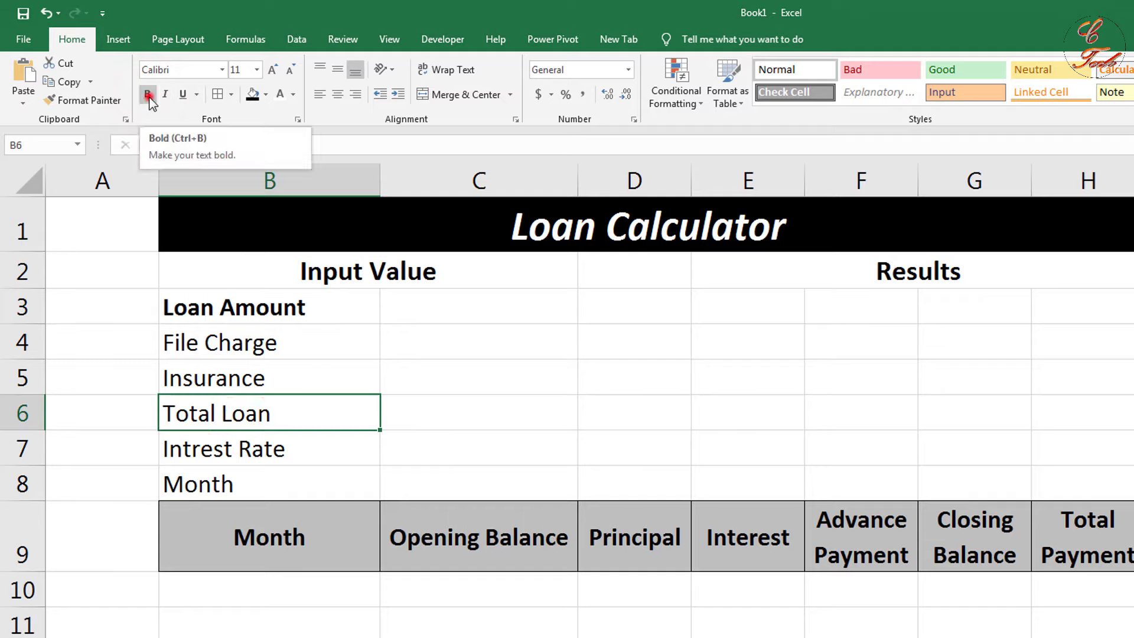
left_click(148, 95)
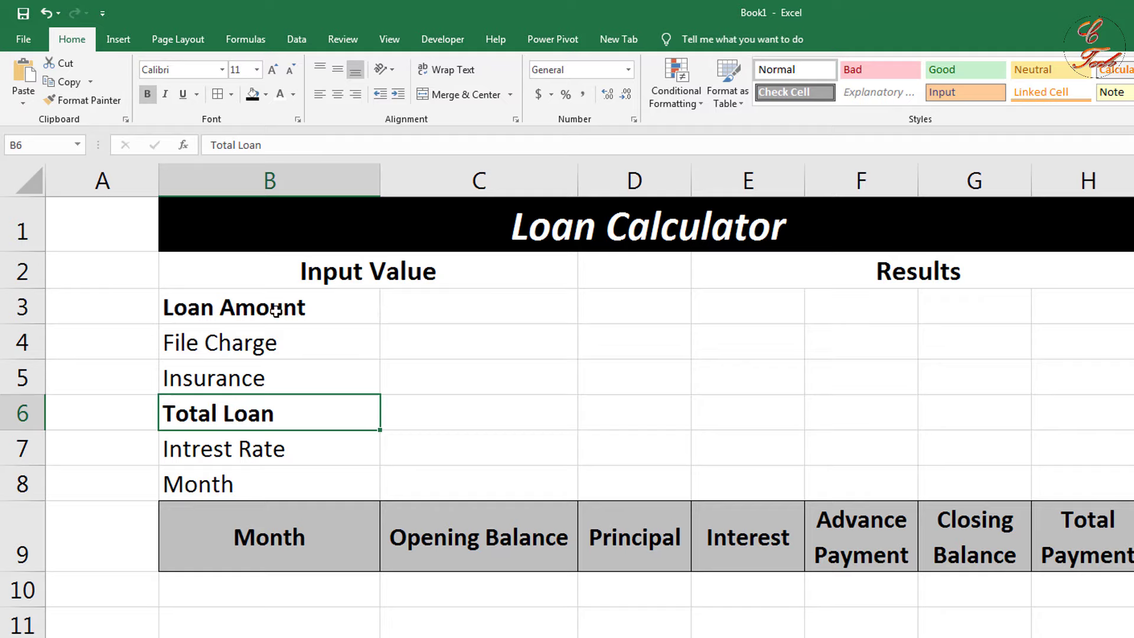
left_click_drag(275, 310, 521, 484)
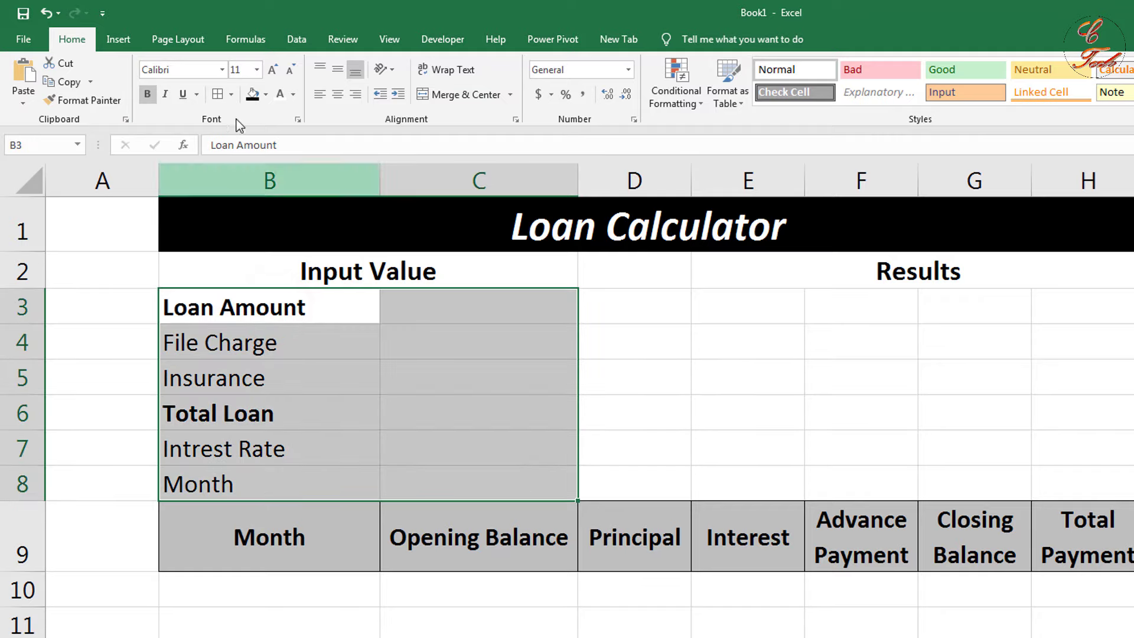
left_click(218, 94)
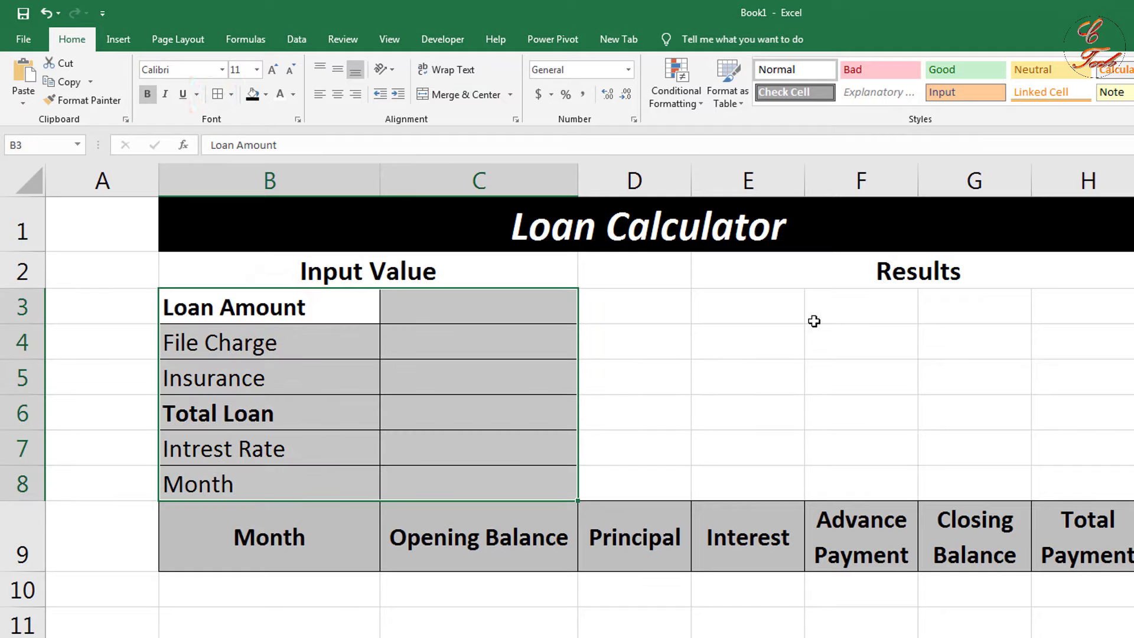
Merge and center E3:F3 and G3:H3, and enter the label Total Monthly Payment in E3
left_click_drag(716, 303, 836, 307)
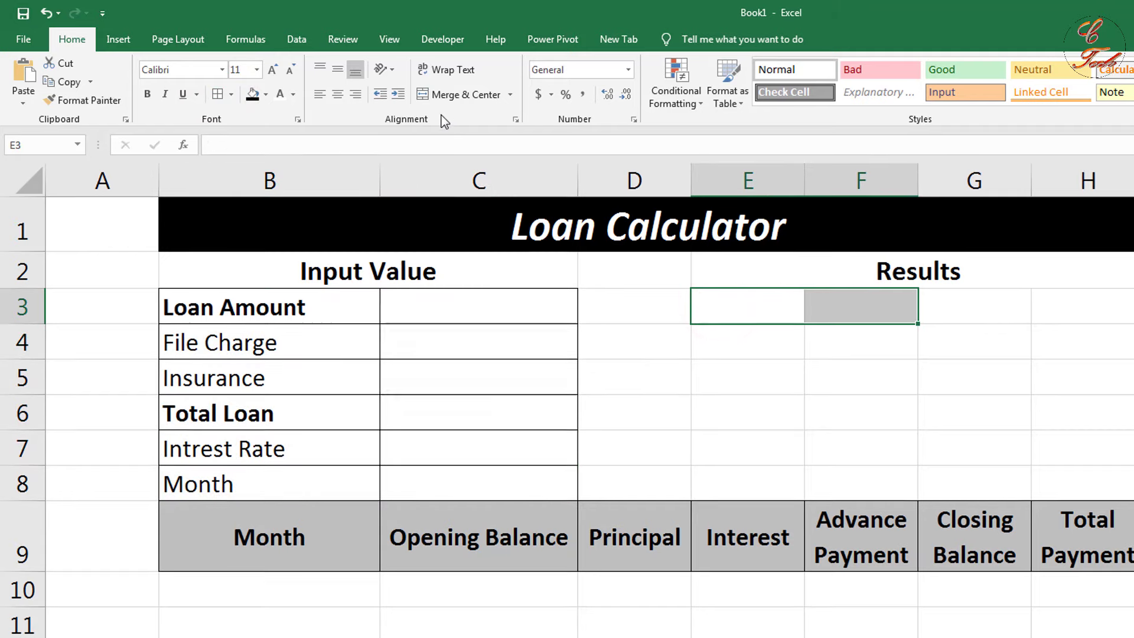
left_click(458, 95)
left_click_drag(953, 307, 1093, 307)
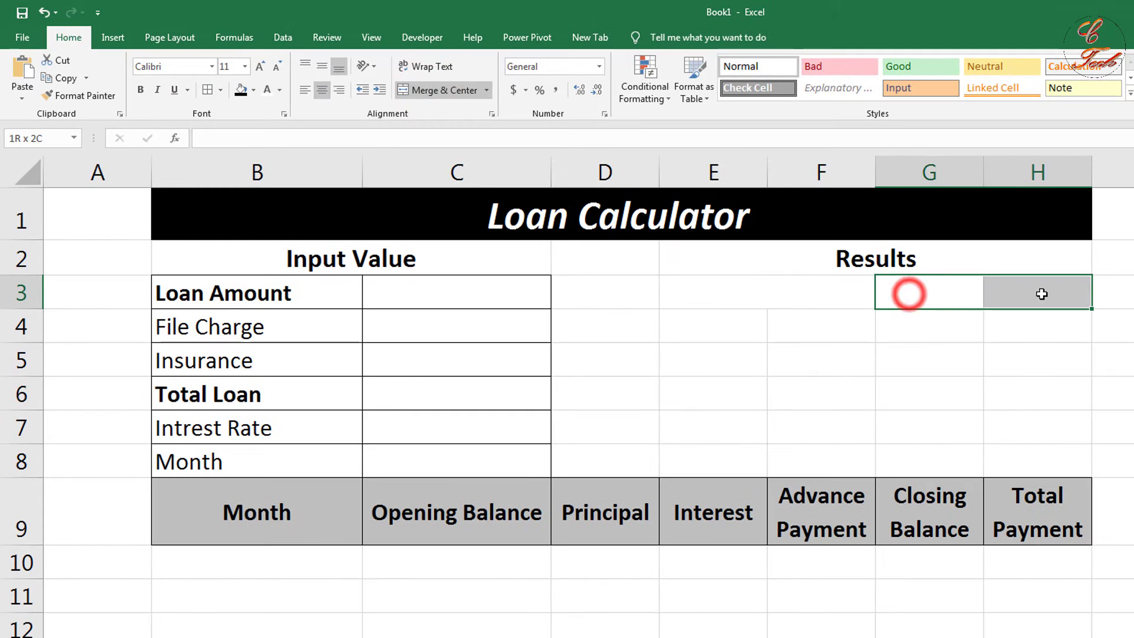
left_click(444, 90)
left_click(767, 295)
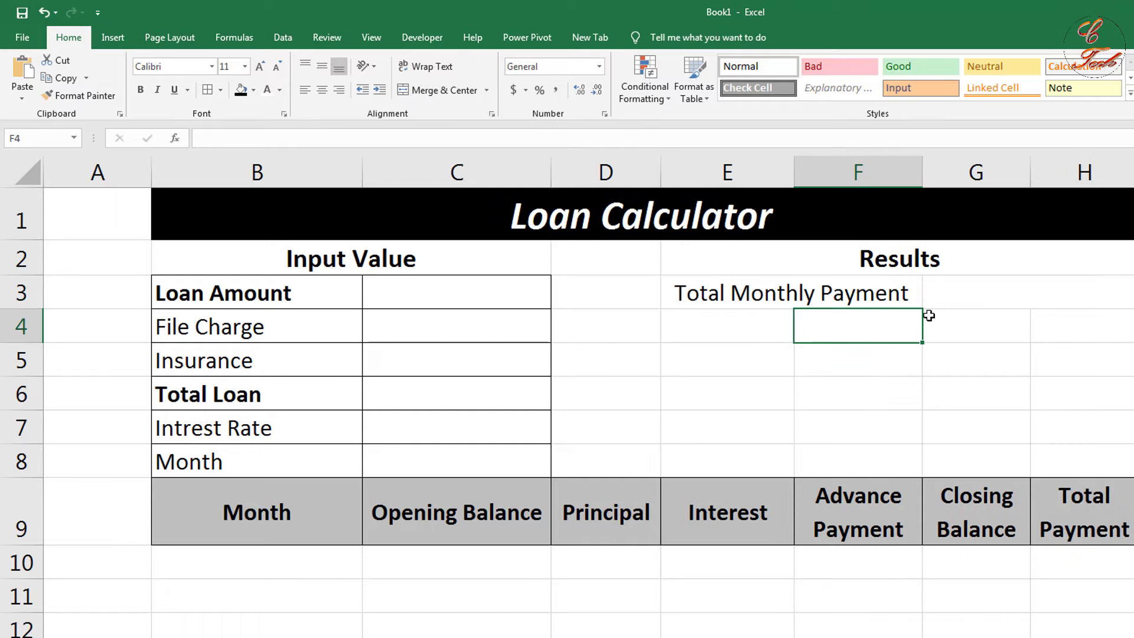
left_click(962, 293)
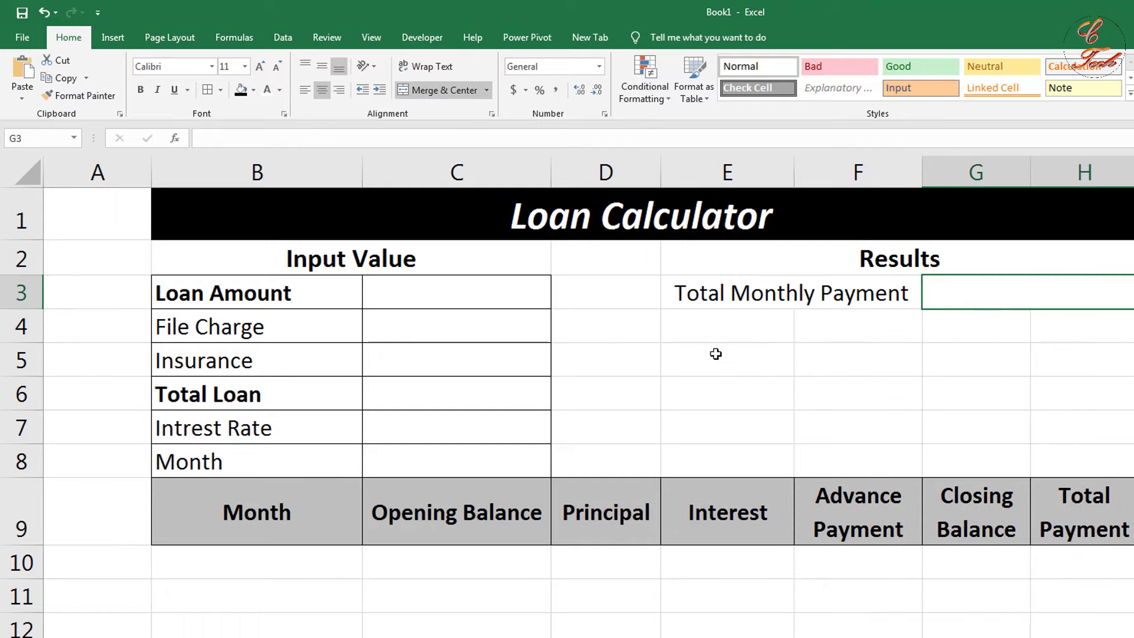
Merge and center E5:F5 and enter the label Total Payments
left_click_drag(714, 354, 853, 363)
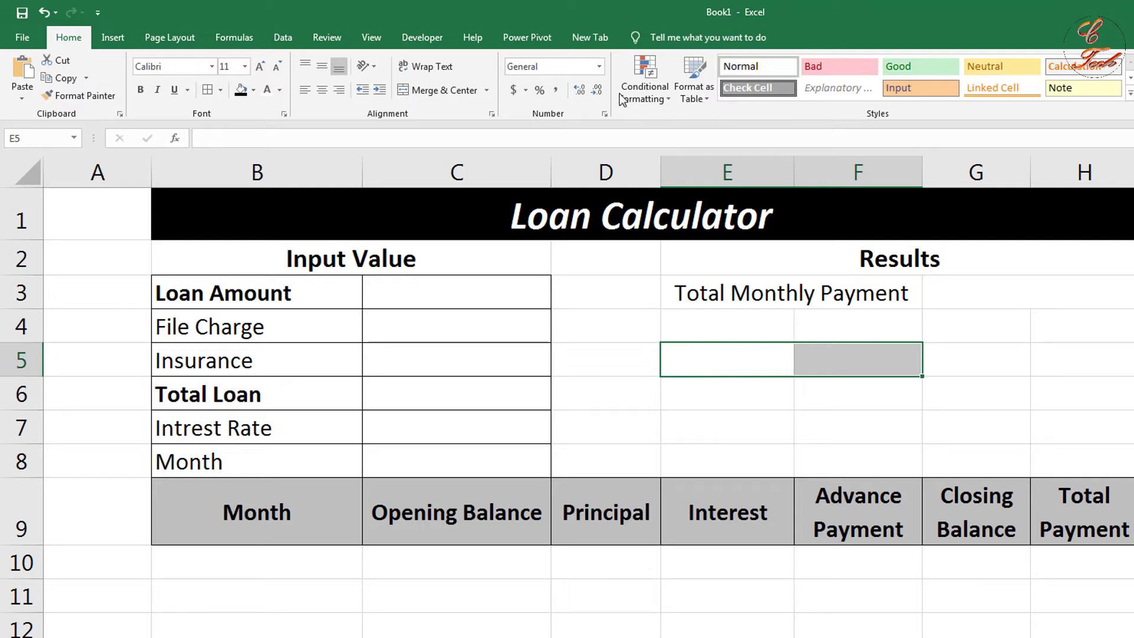
left_click(450, 90)
left_click(743, 363)
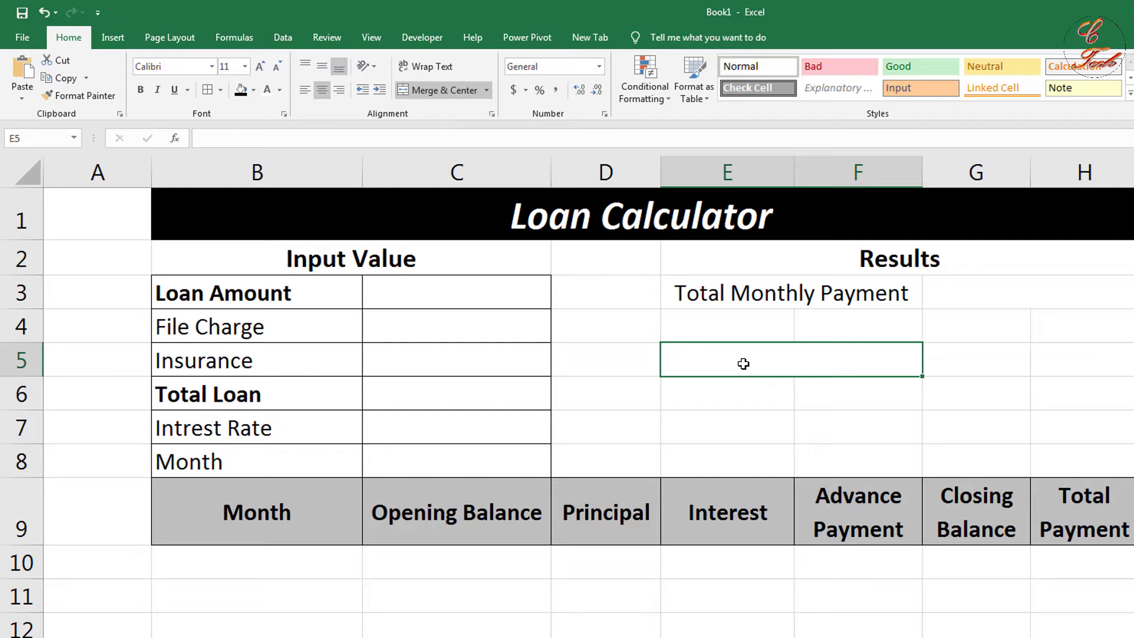
type("Total Payments")
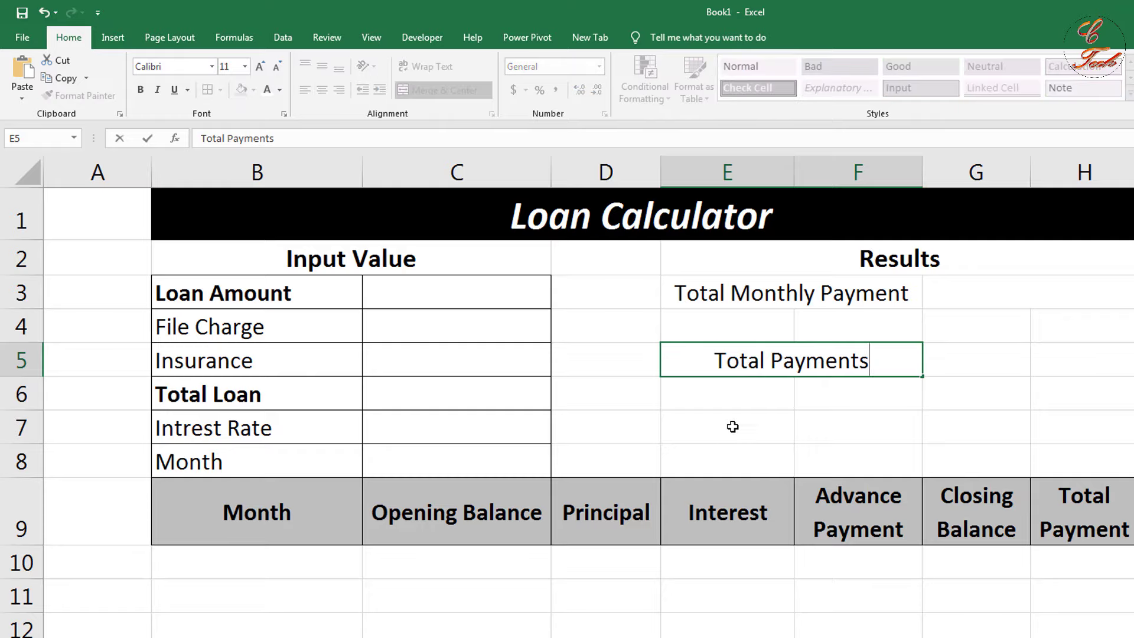
Merge and center E7:F7 and enter the label Total interest Paid
left_click_drag(688, 425, 848, 423)
left_click(440, 90)
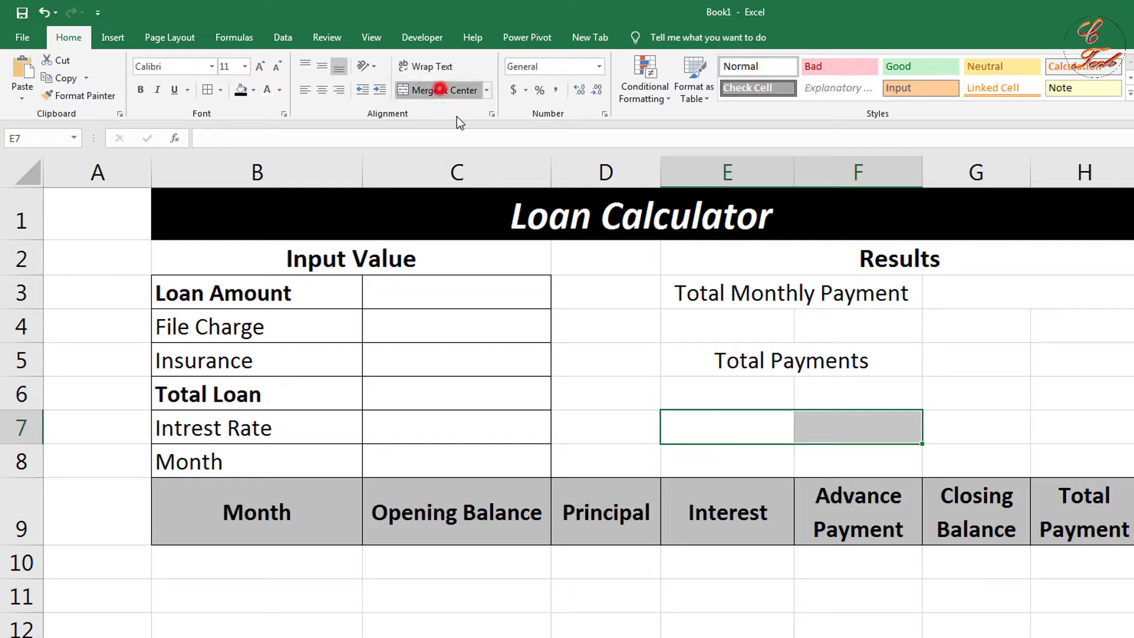
left_click(711, 424)
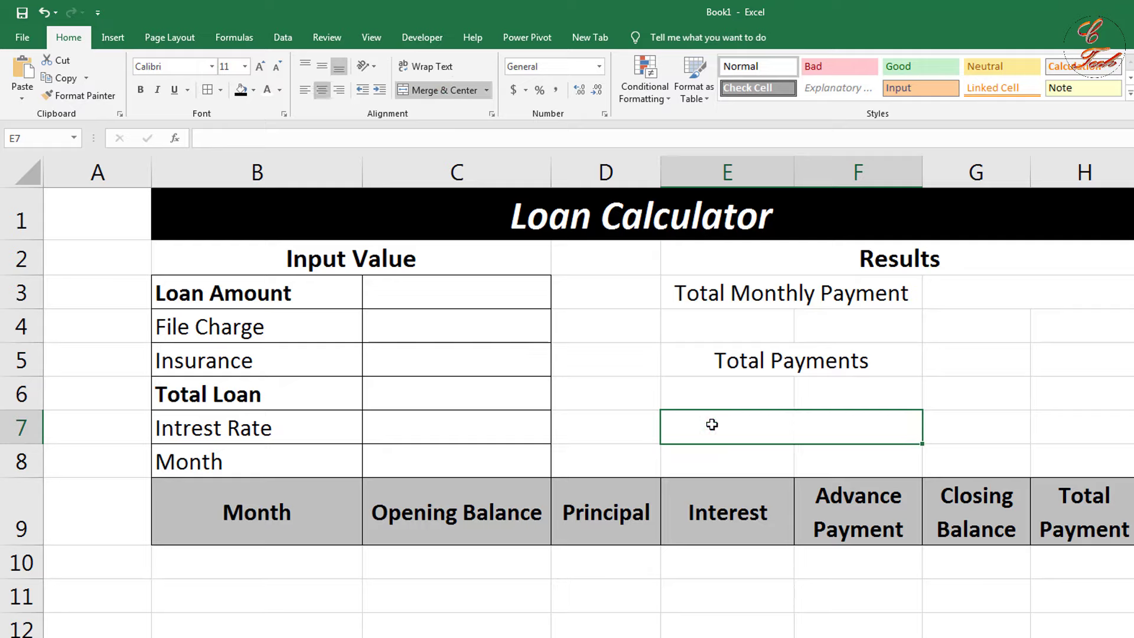
type("Total interest Paid")
Merge and center G5:H5 and G7:H7 as value cells for the two totals
left_click_drag(941, 360, 1069, 352)
left_click(452, 92)
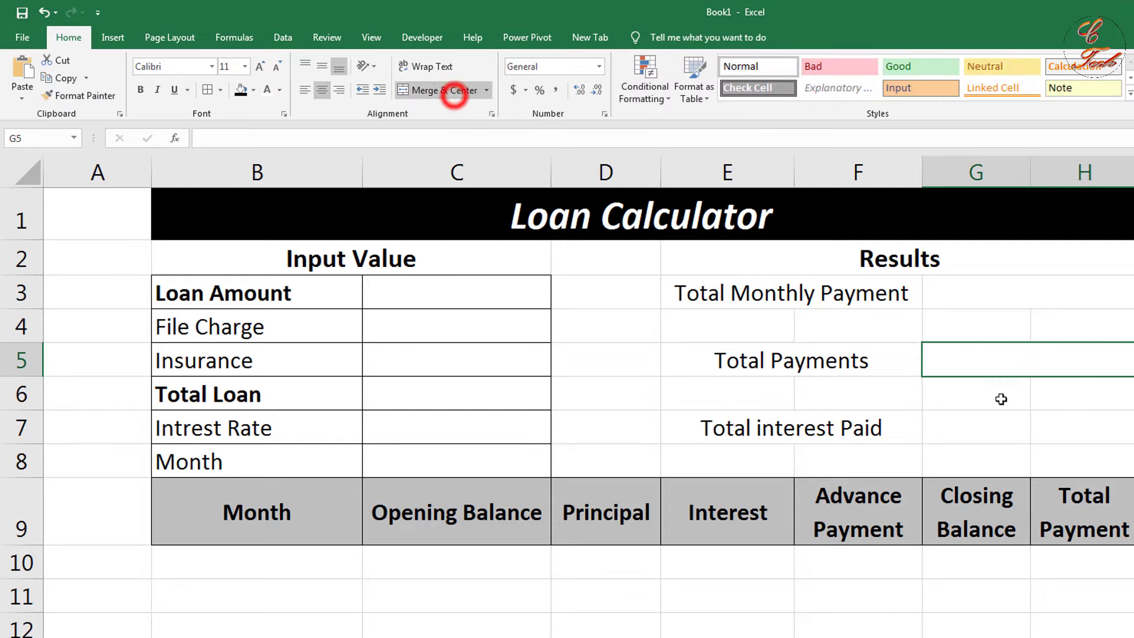
left_click_drag(962, 425, 1051, 425)
left_click(421, 92)
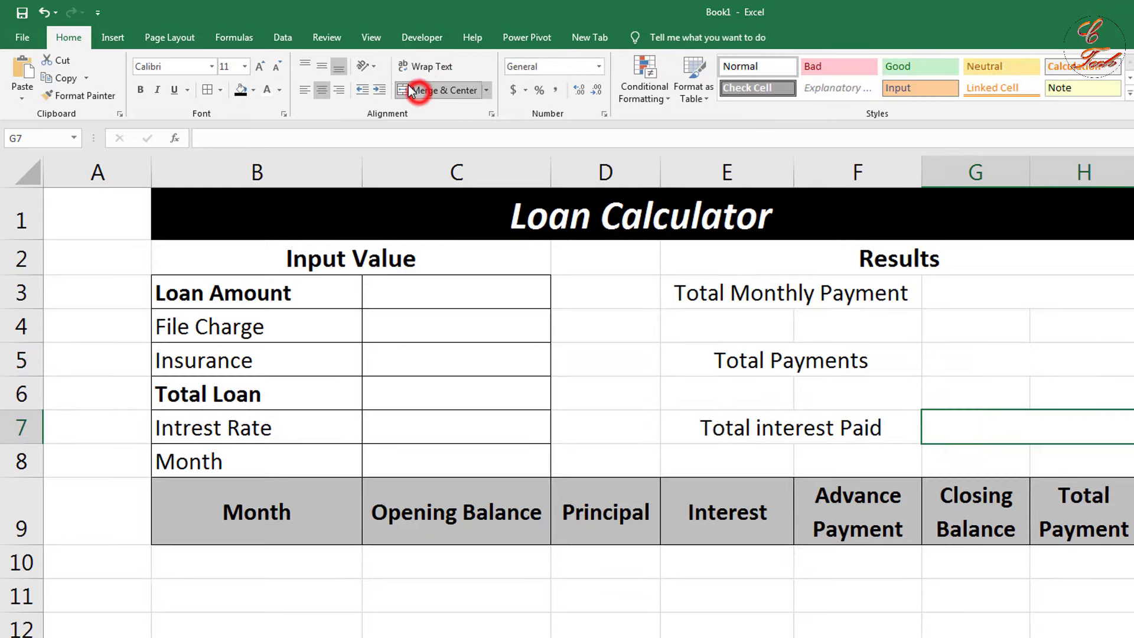
Fill the input and results area B2:H8 with white
left_click_drag(173, 256, 965, 466)
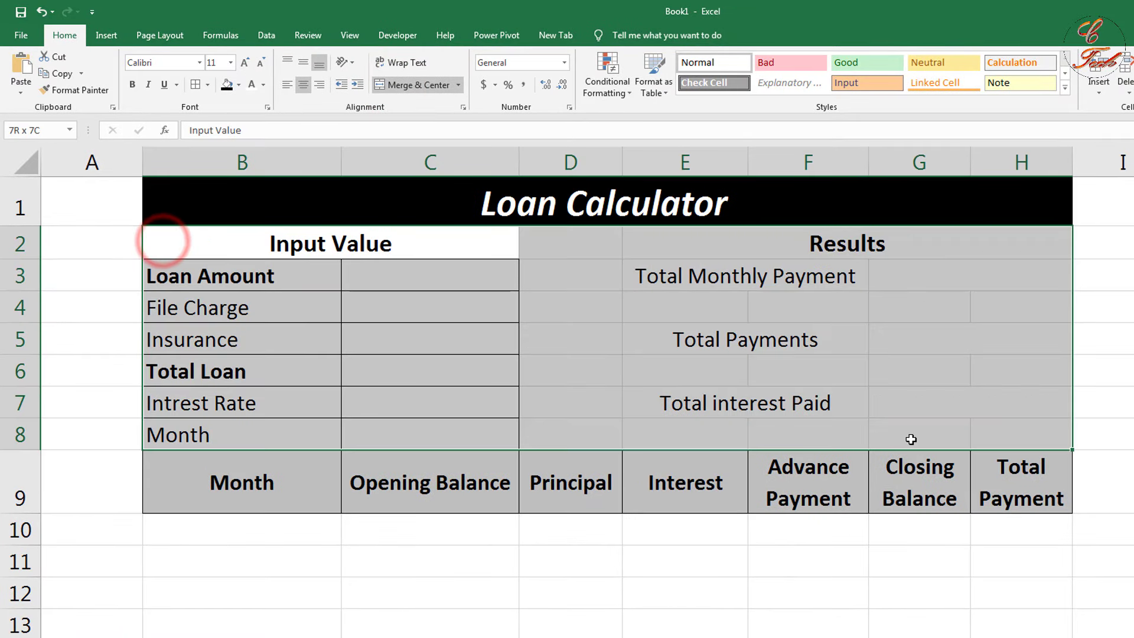
left_click_drag(911, 439, 911, 440)
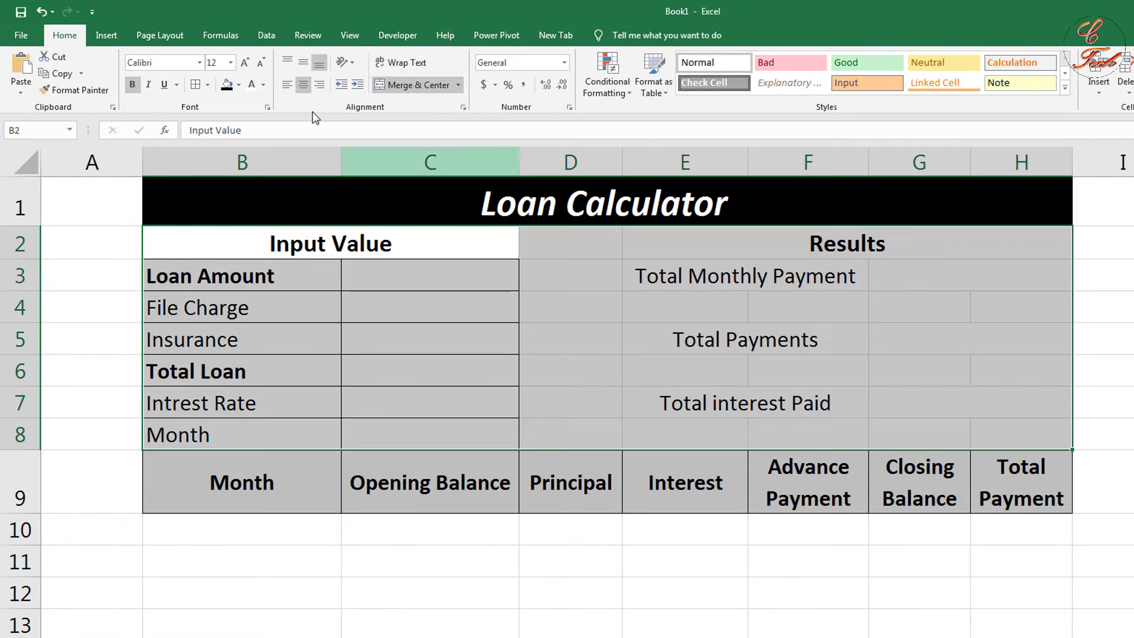
left_click(238, 87)
left_click(232, 114)
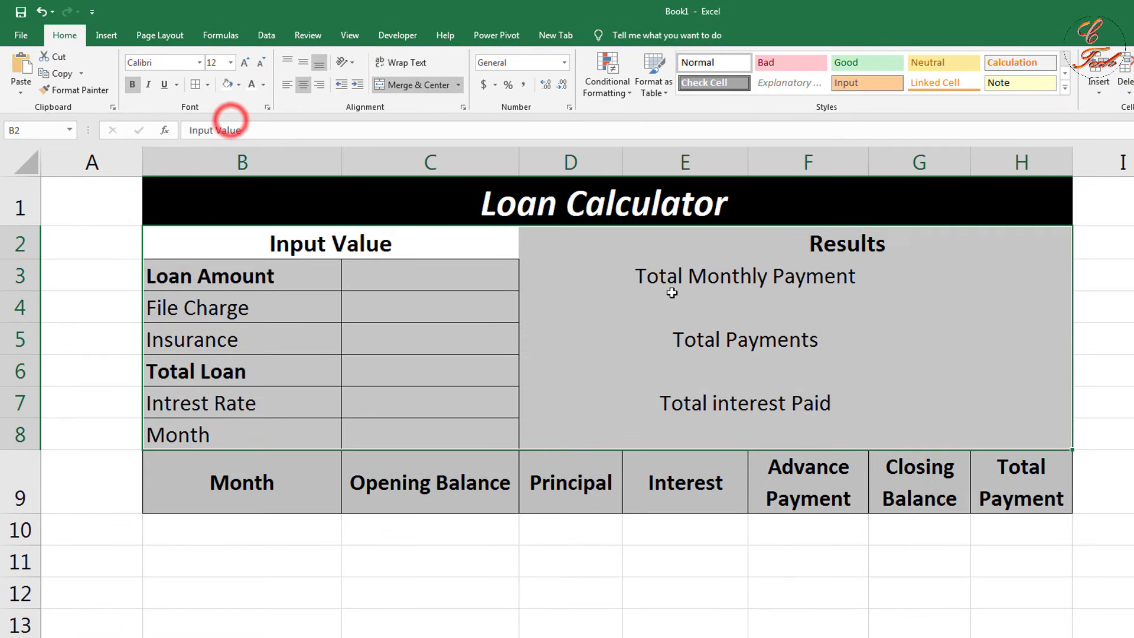
Apply all borders to the three result rows E3:H3, E5:H5 and E7:H7
left_click_drag(679, 285, 995, 286)
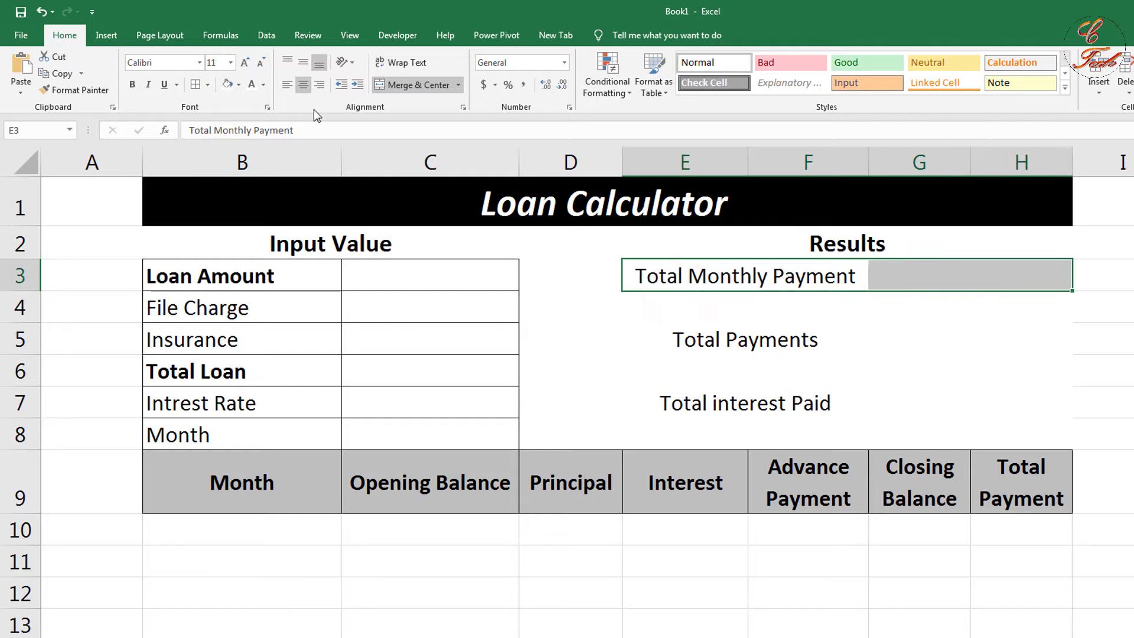
left_click_drag(683, 337, 915, 345)
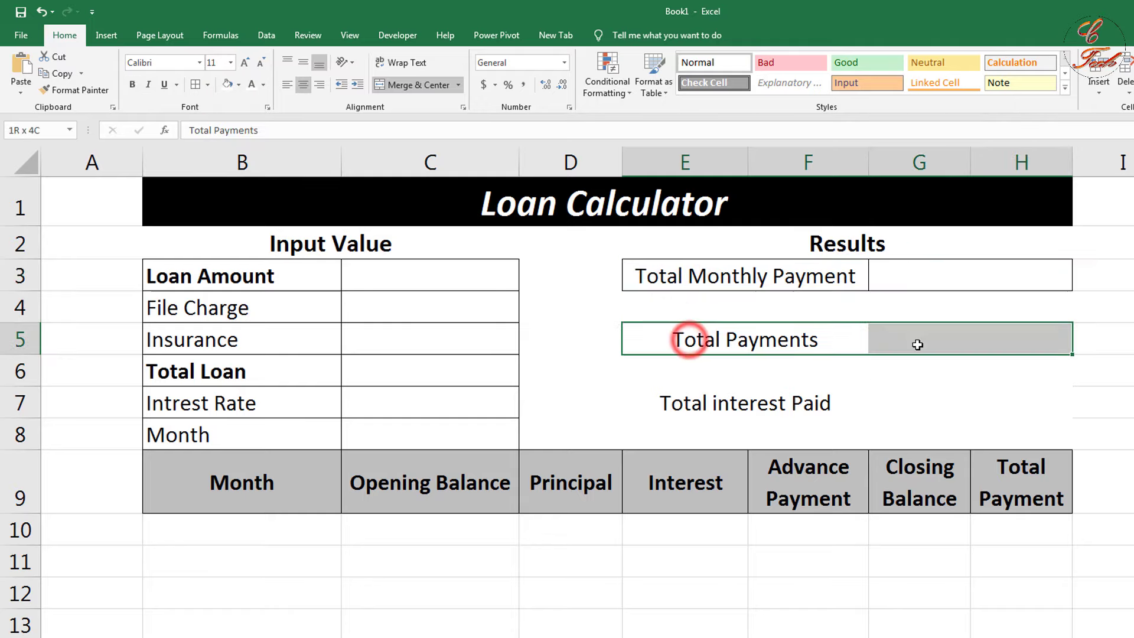
left_click(195, 84)
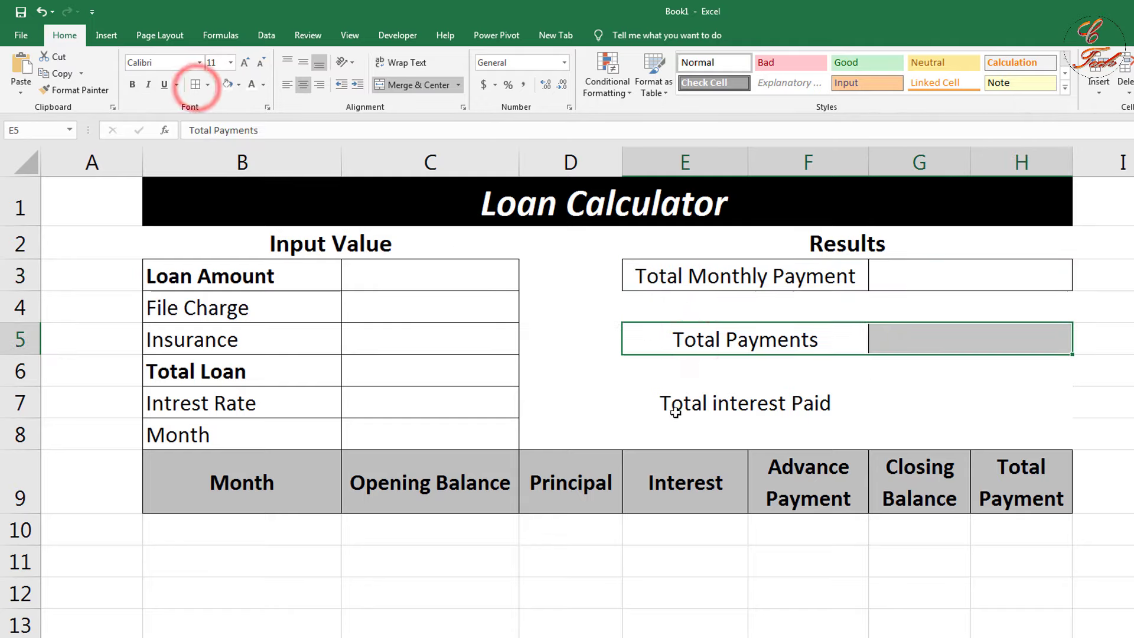
left_click_drag(675, 412, 1015, 407)
left_click(195, 84)
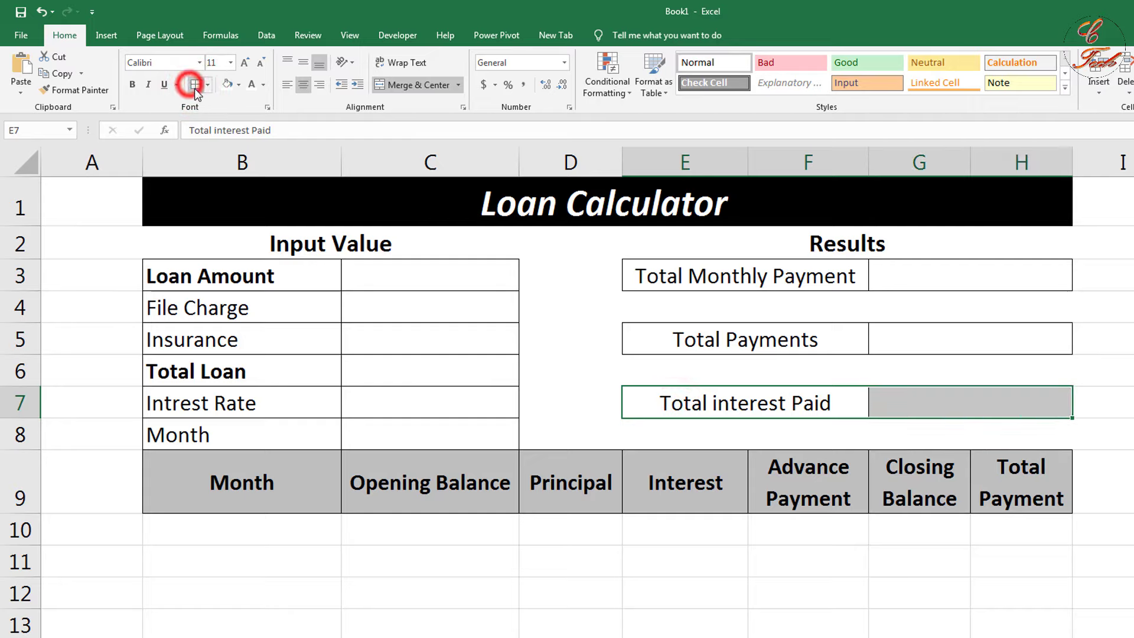
left_click(867, 553)
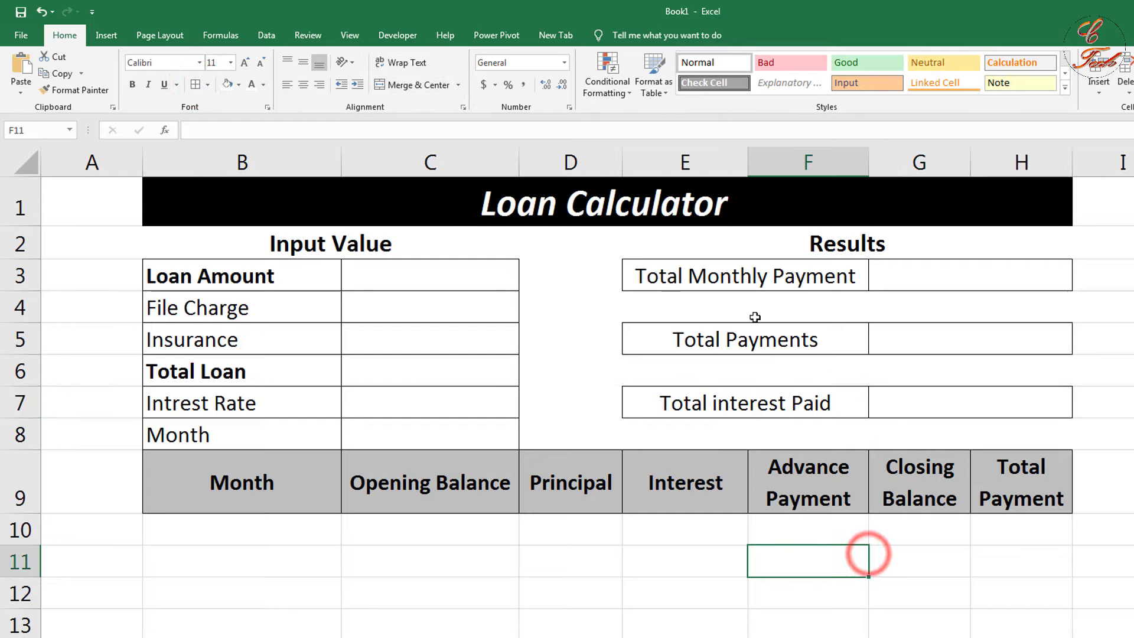
Apply all borders to the empty schedule rows below the header, columns B to H from row 10 down
scroll(509, 475, "down", 1)
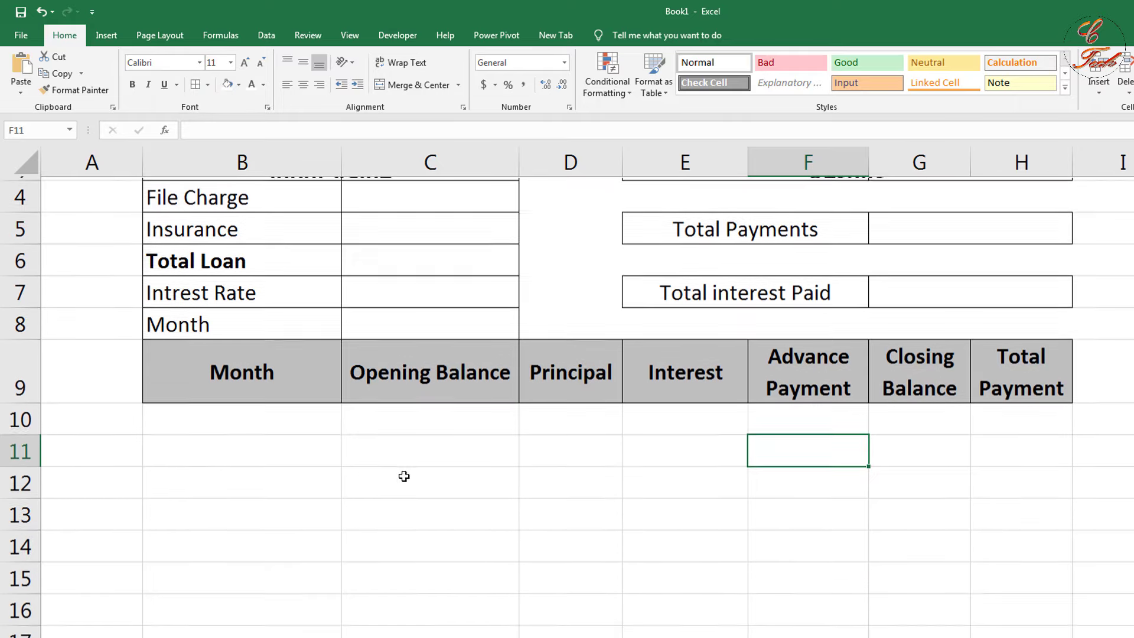
left_click_drag(265, 420, 1021, 635)
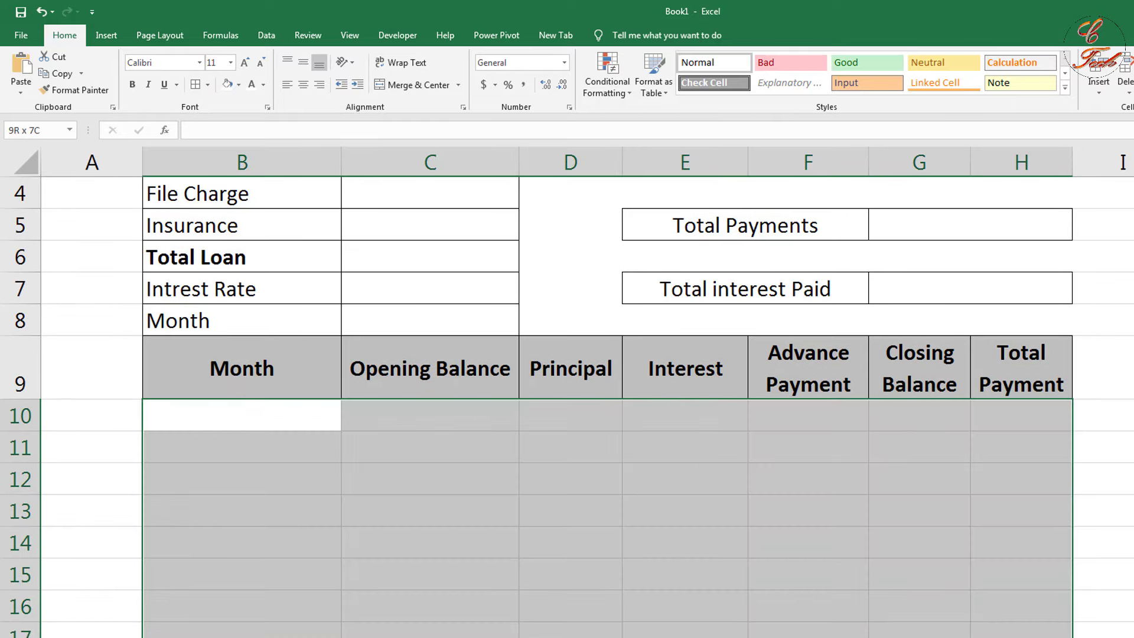
left_click(196, 84)
left_click(463, 473)
scroll(477, 488, "up", 1)
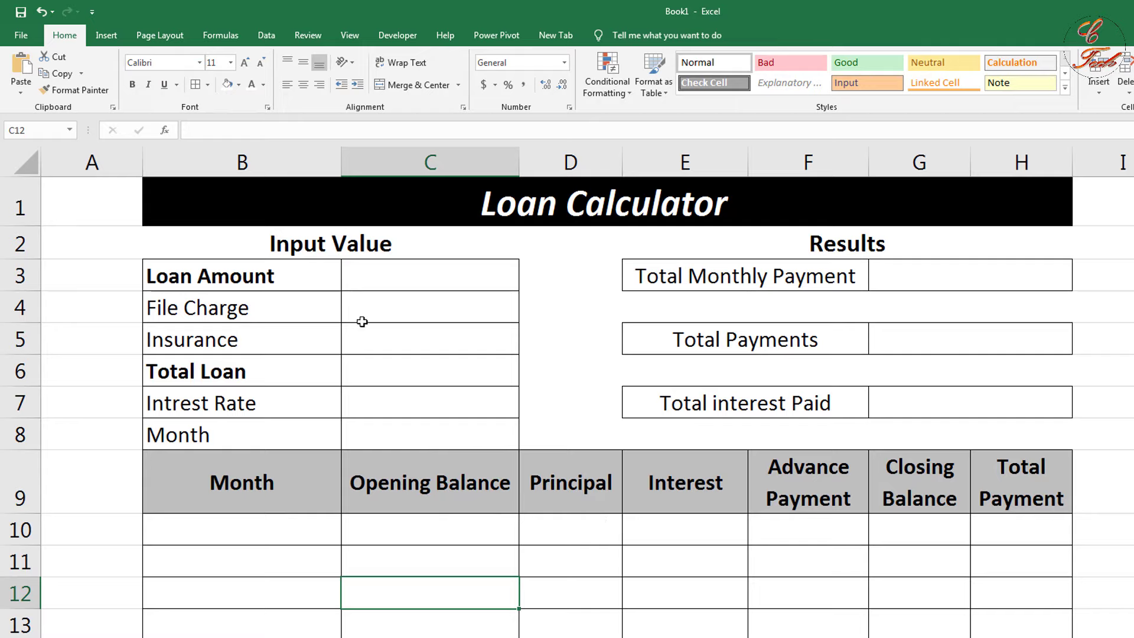
Enter 100000 as the loan amount in C3
left_click(374, 279)
type("1")
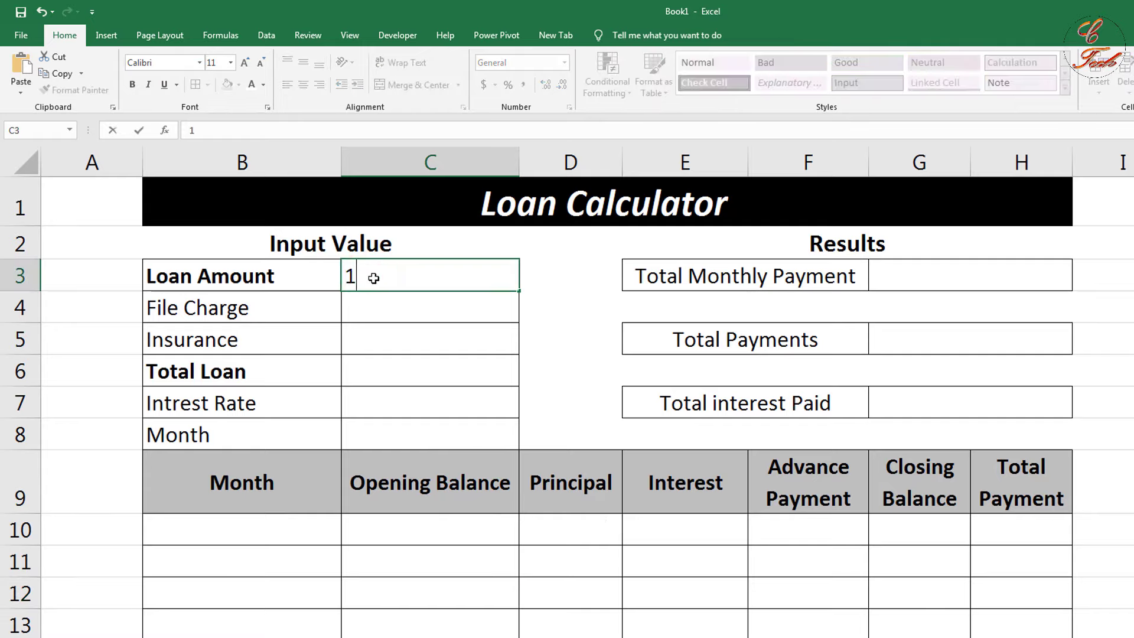
type("00000")
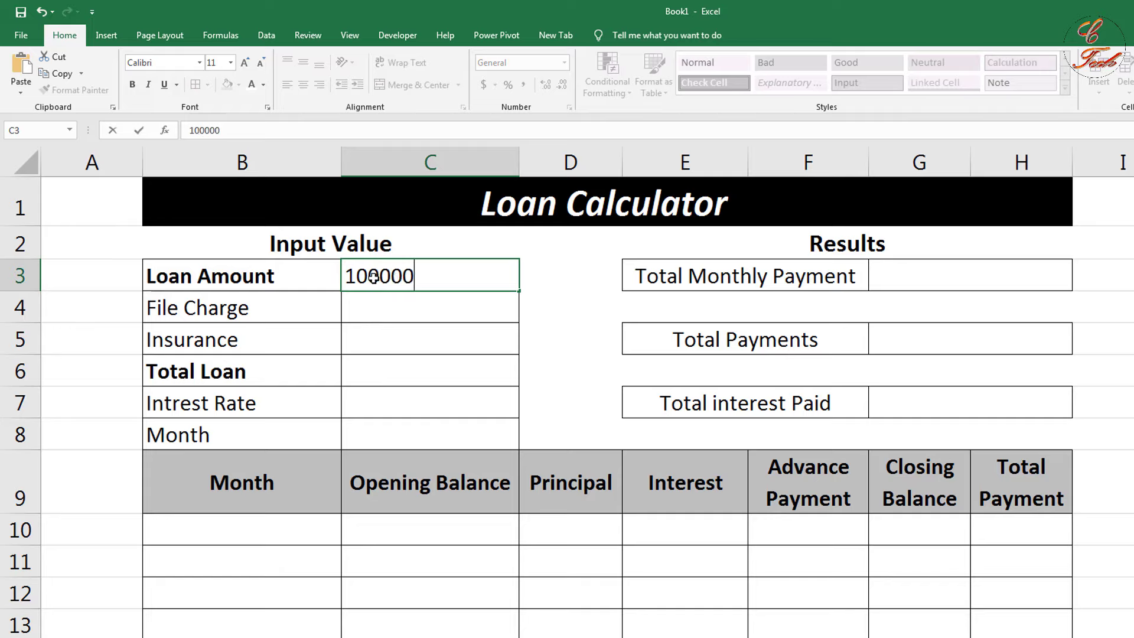
left_click(392, 342)
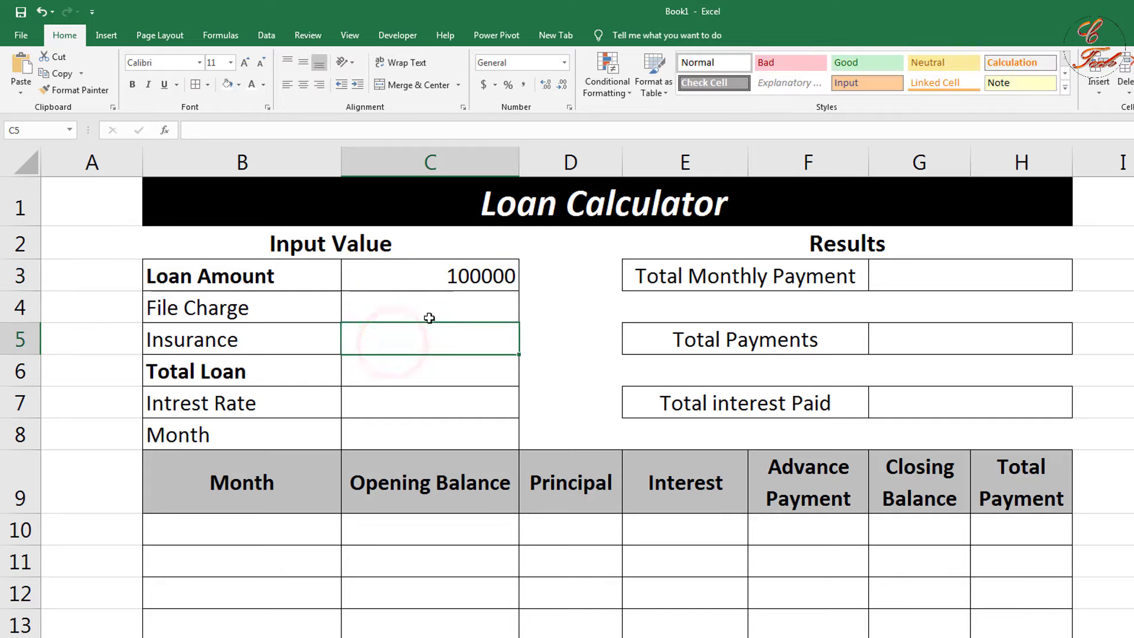
Enter the formula =C3+C4+C5 in C6 to total the loan amount, file charge and insurance
left_click(432, 311)
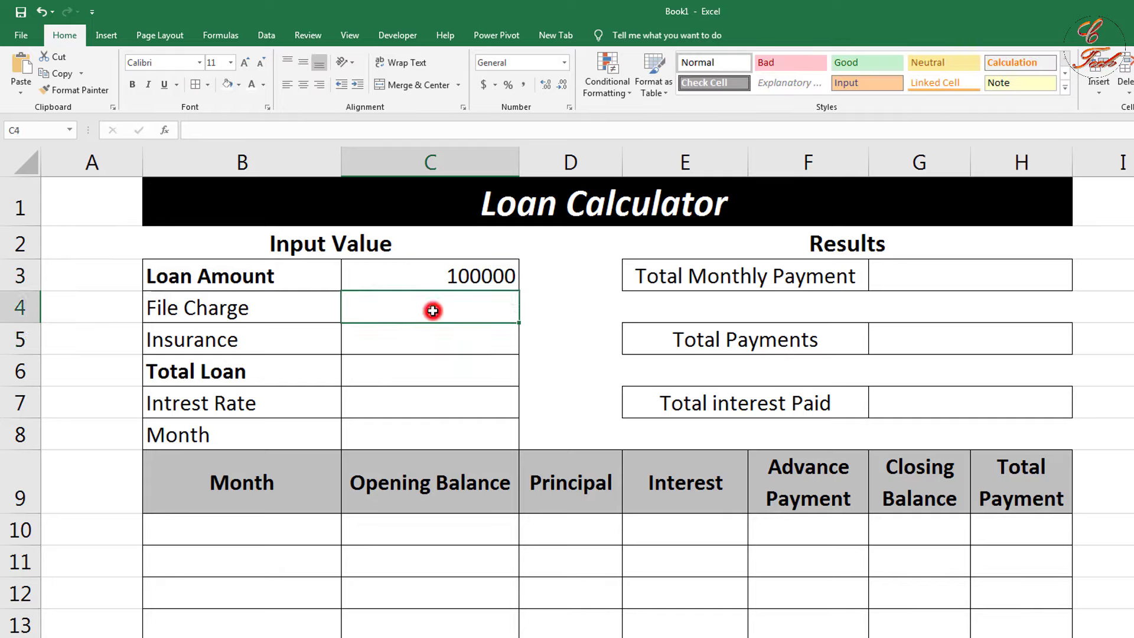
left_click(450, 346)
left_click(444, 374)
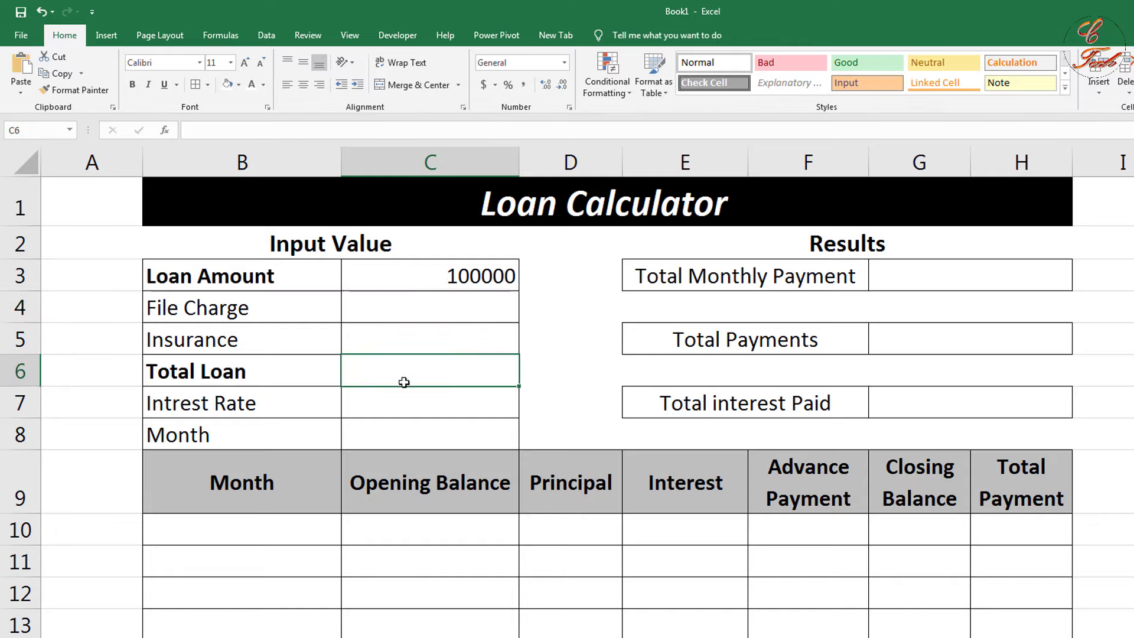
type("=")
left_click(429, 276)
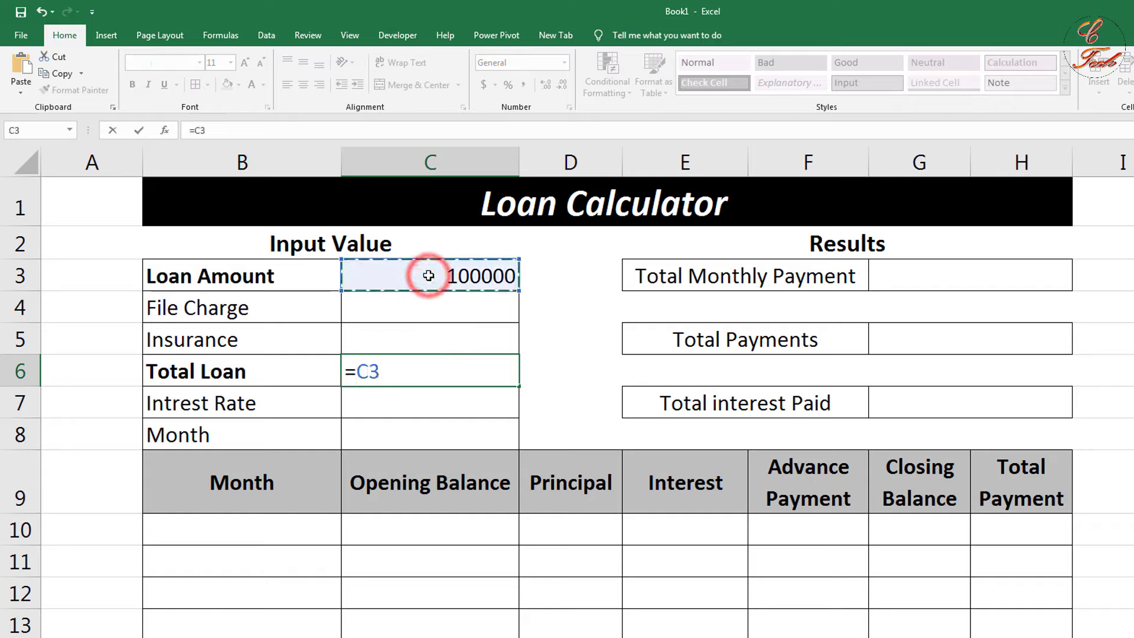
type("+")
left_click(437, 307)
type("+")
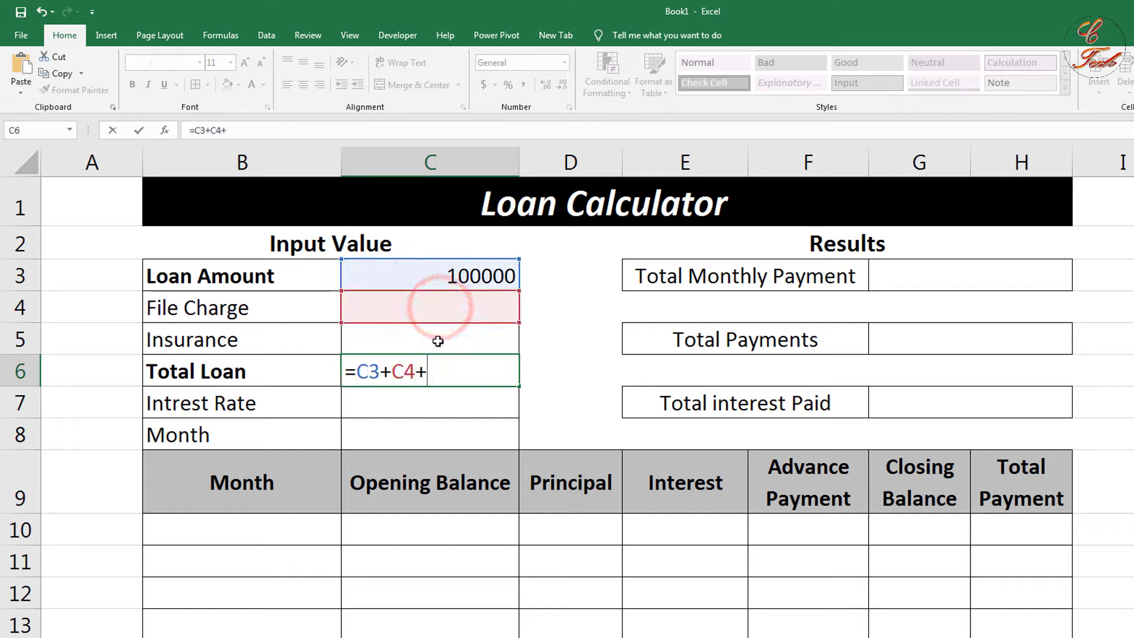
left_click(437, 340)
key("Return")
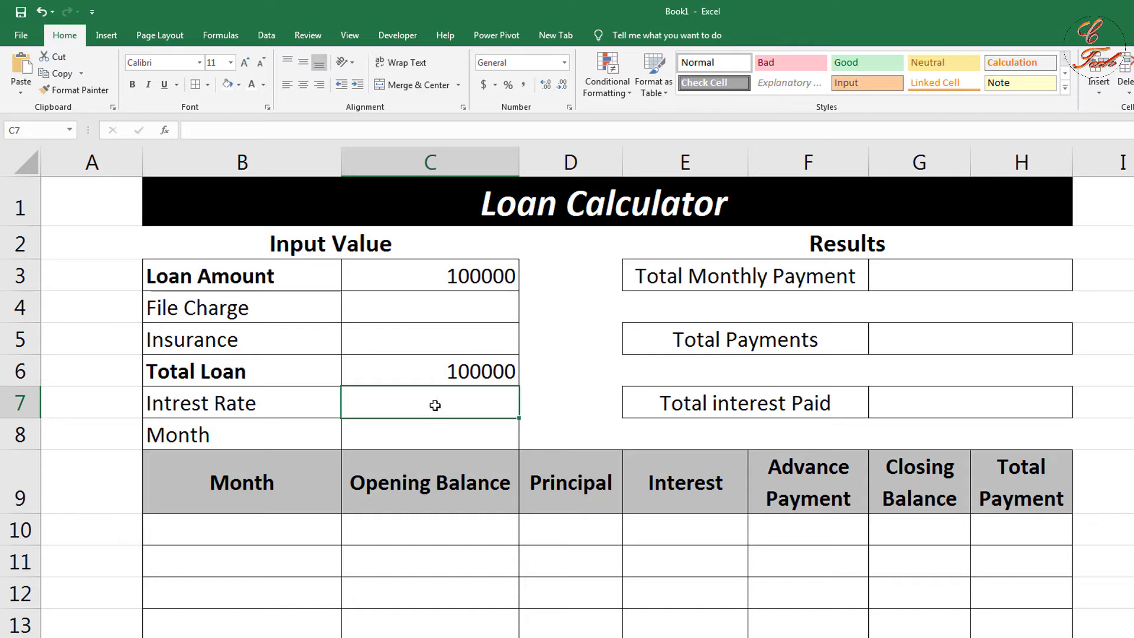
Format the interest rate cell C7 as Percentage and enter 12%
left_click(420, 409)
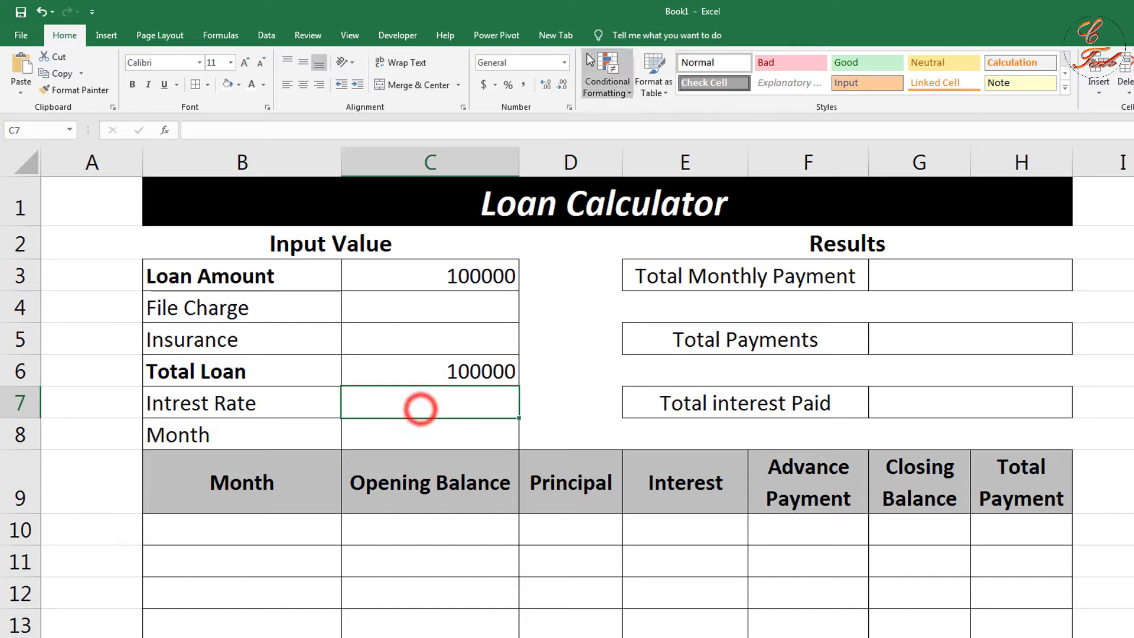
left_click(563, 62)
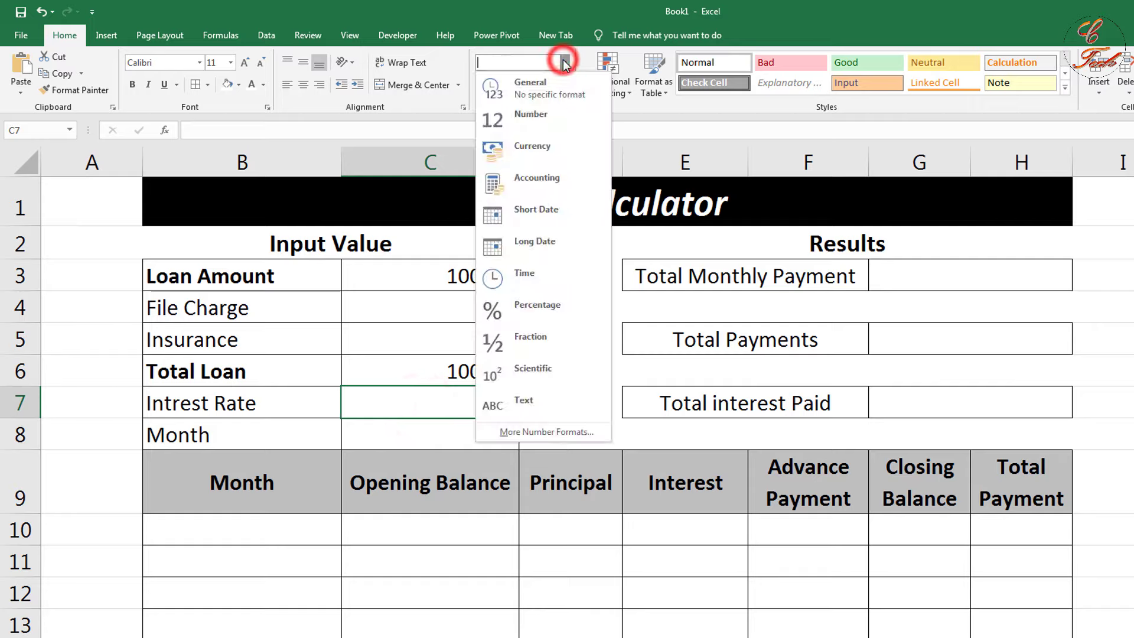
left_click(526, 310)
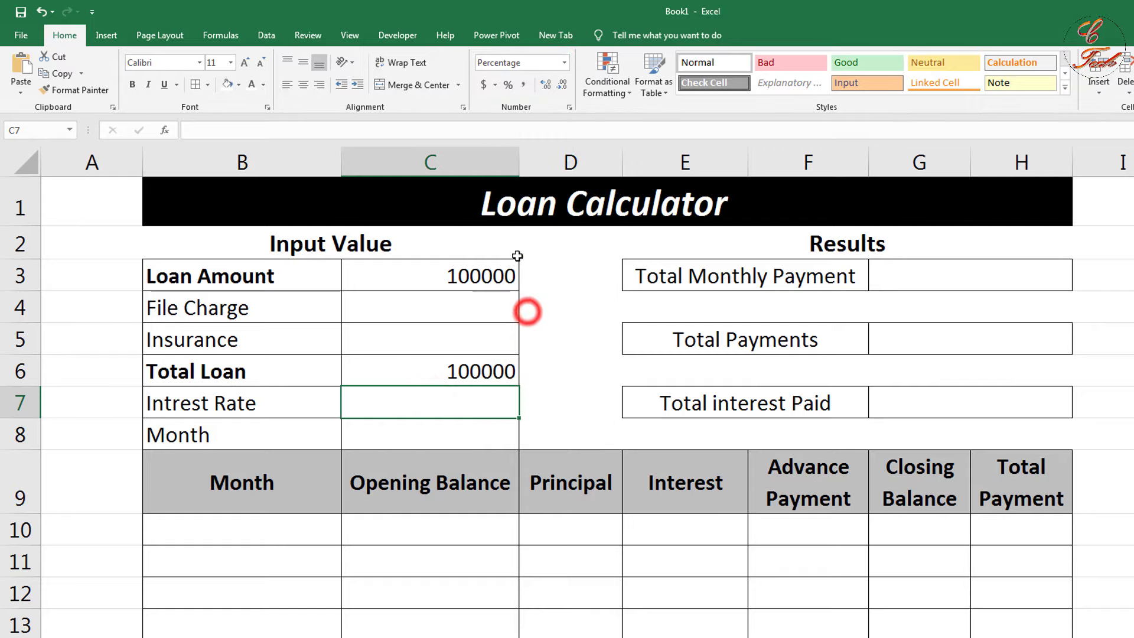
type("12%")
key("Return")
left_click(454, 407)
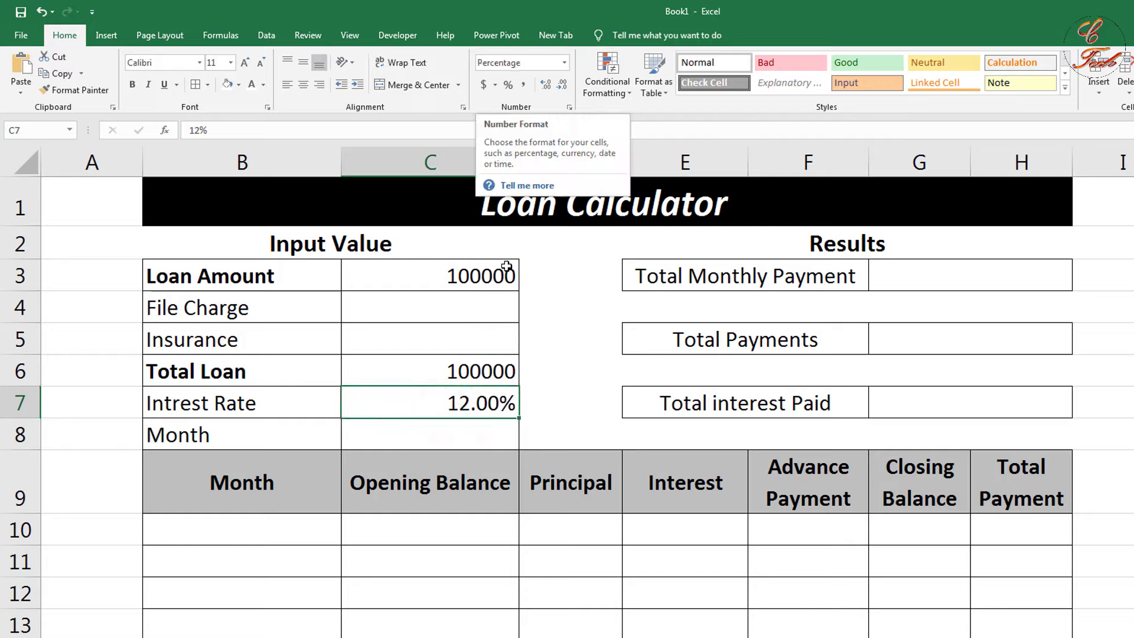
Enter 12 as the number of months in C8
left_click(470, 436)
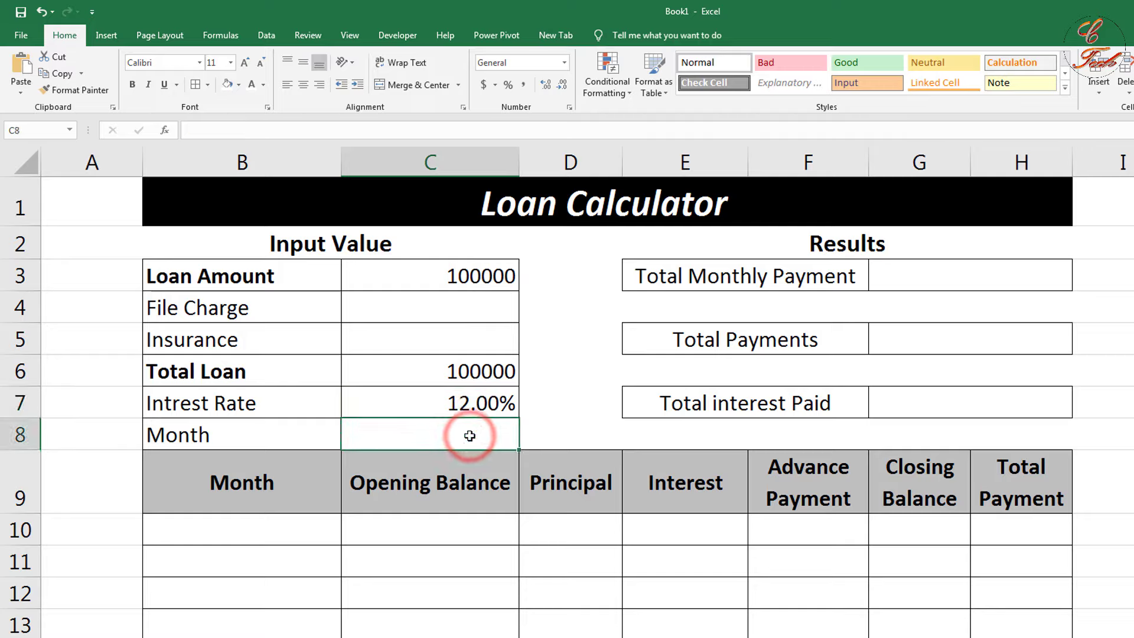
type("12")
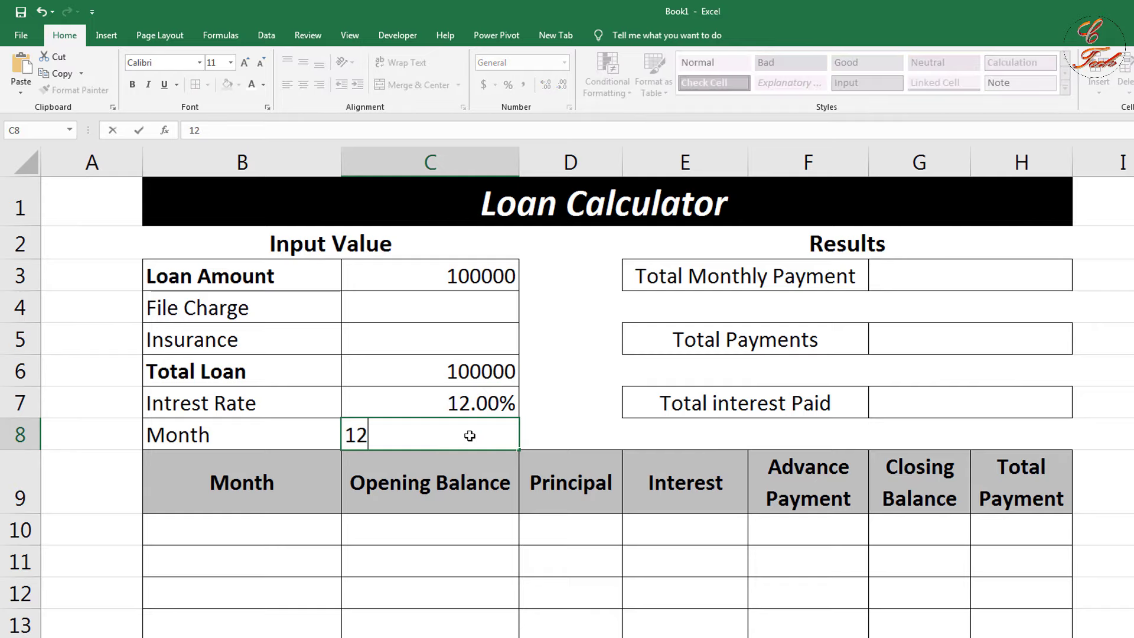
key("Return")
left_click(470, 436)
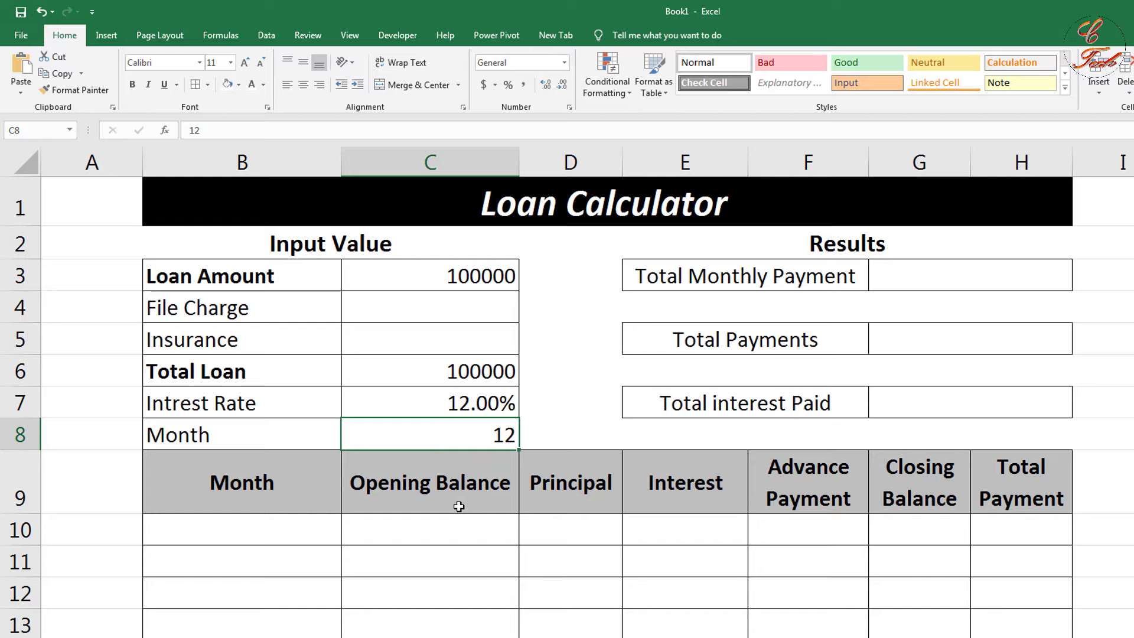
Enter 1 as the first month of the schedule in B10
left_click(263, 534)
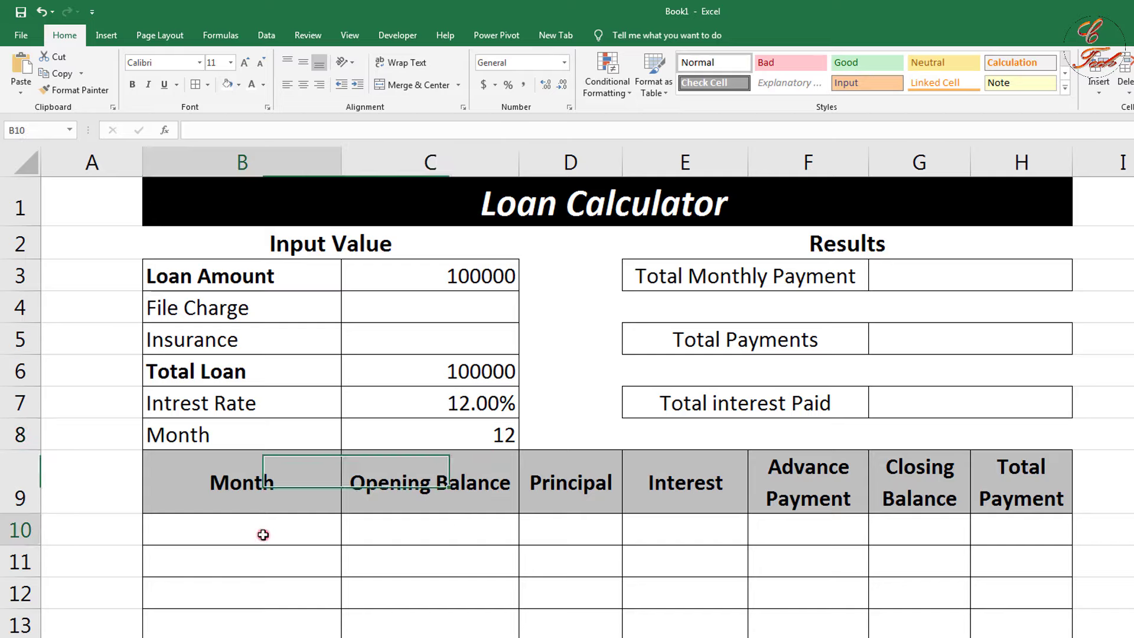
type("1")
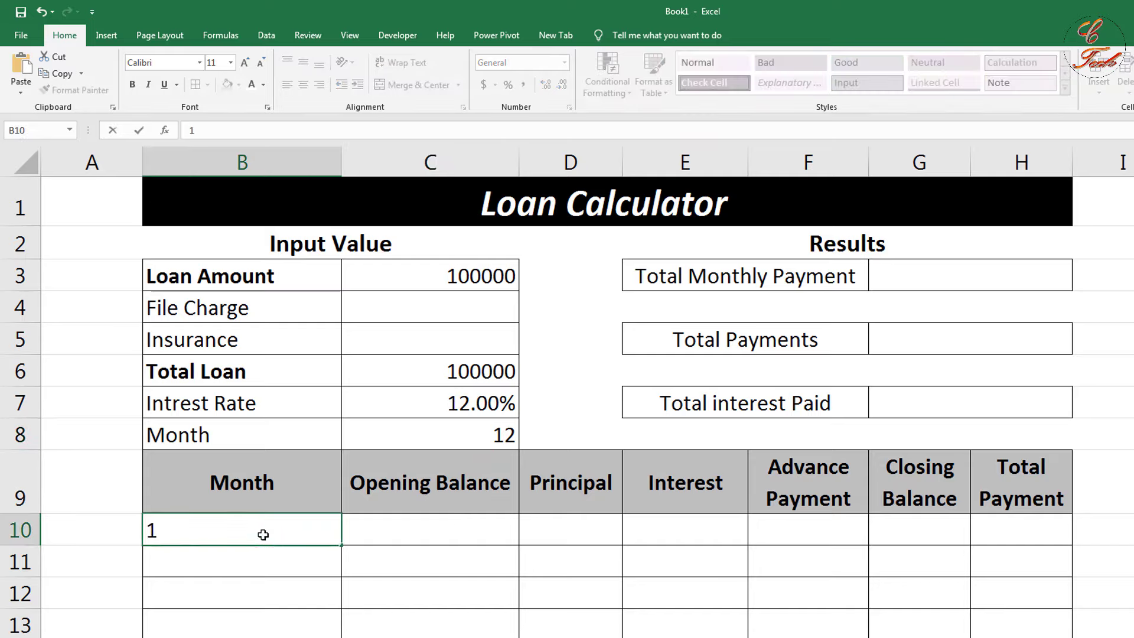
key("Return")
left_click(262, 534)
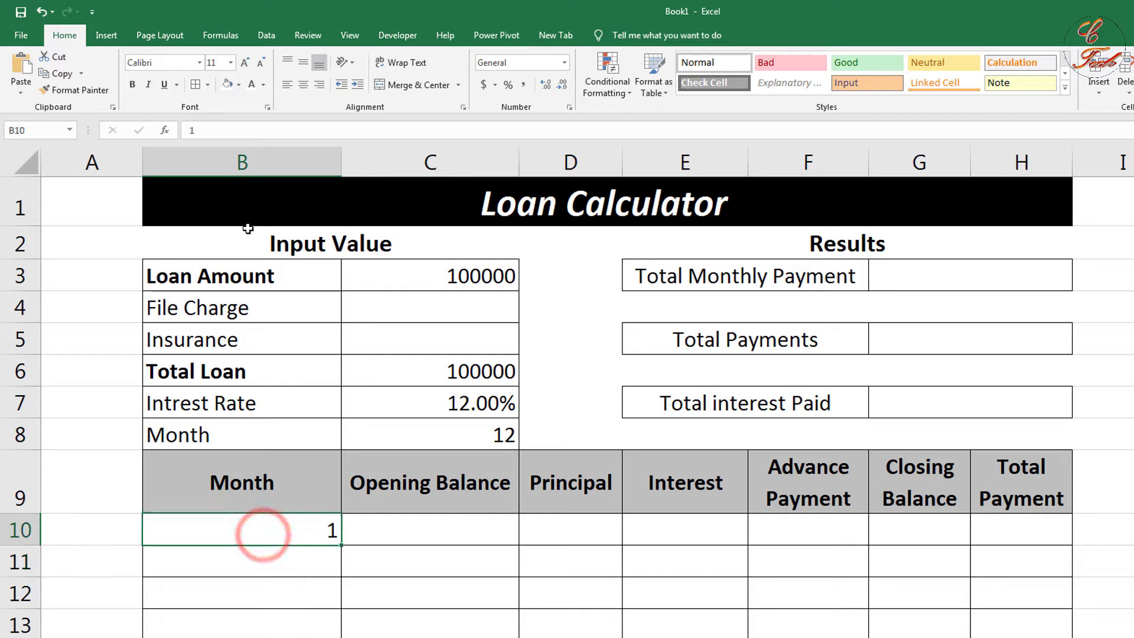
Center the contents of column B horizontally and align them to the middle vertically
left_click(256, 169)
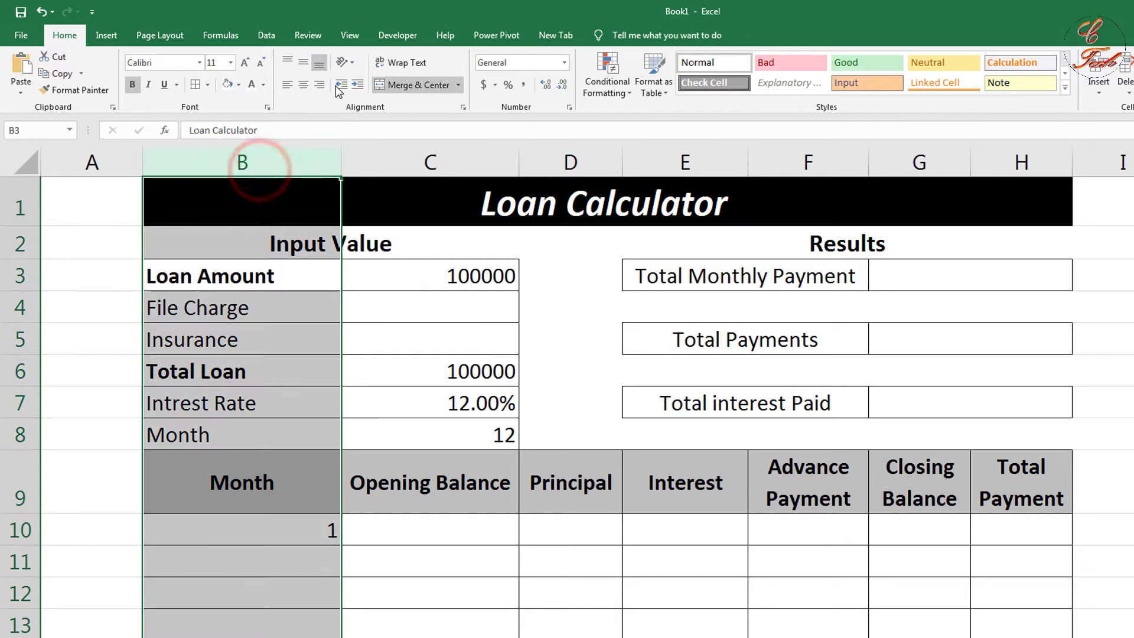
left_click(303, 85)
left_click(303, 63)
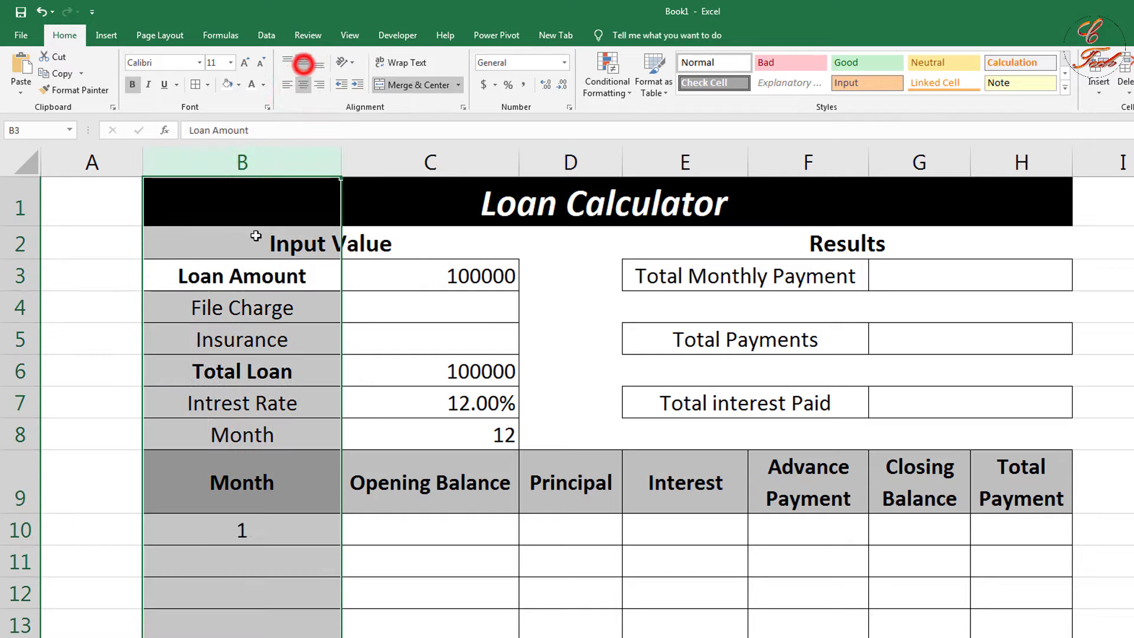
Left-align the input labels in B4:B8, from File Charge down to Month
left_click_drag(243, 275, 243, 404)
left_click_drag(252, 313, 245, 434)
left_click(287, 86)
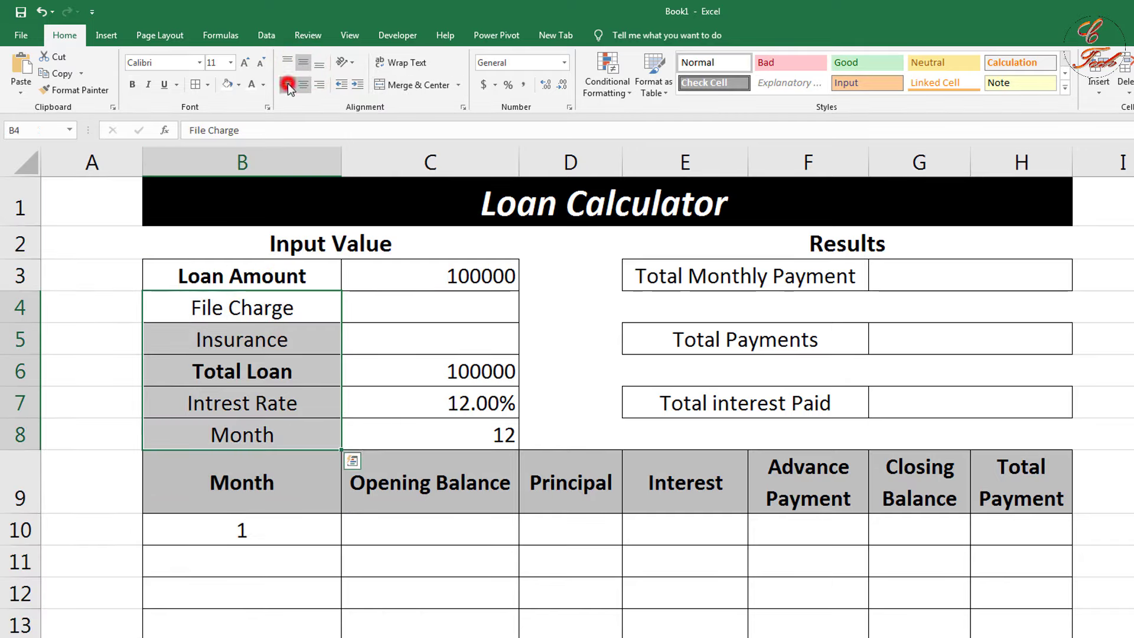
left_click_drag(278, 466, 270, 584)
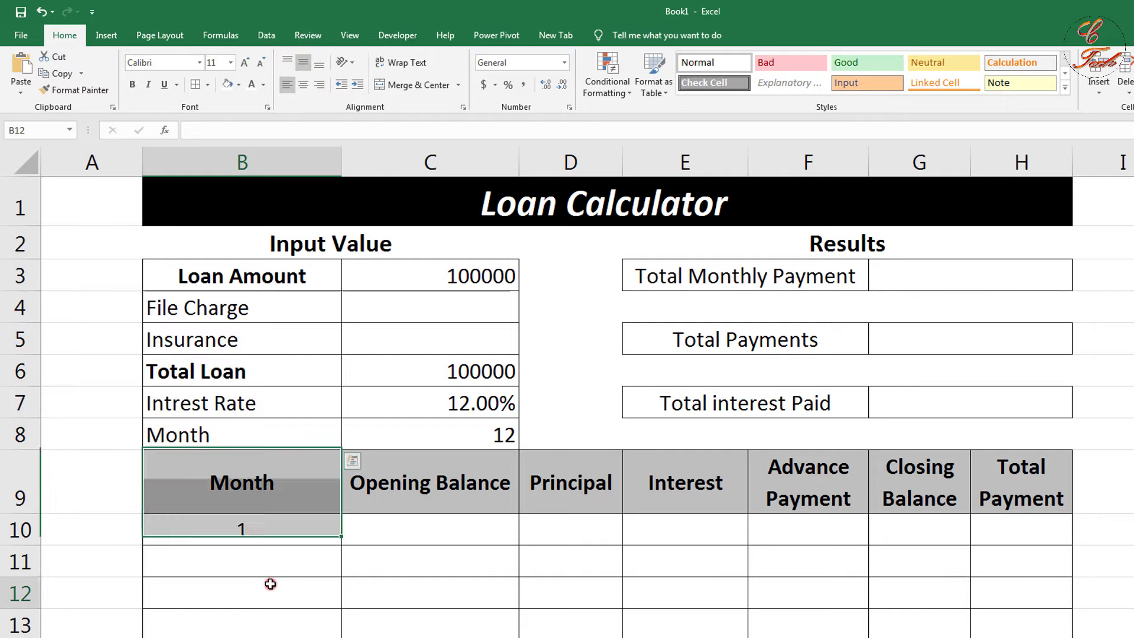
left_click(270, 584)
left_click(266, 531)
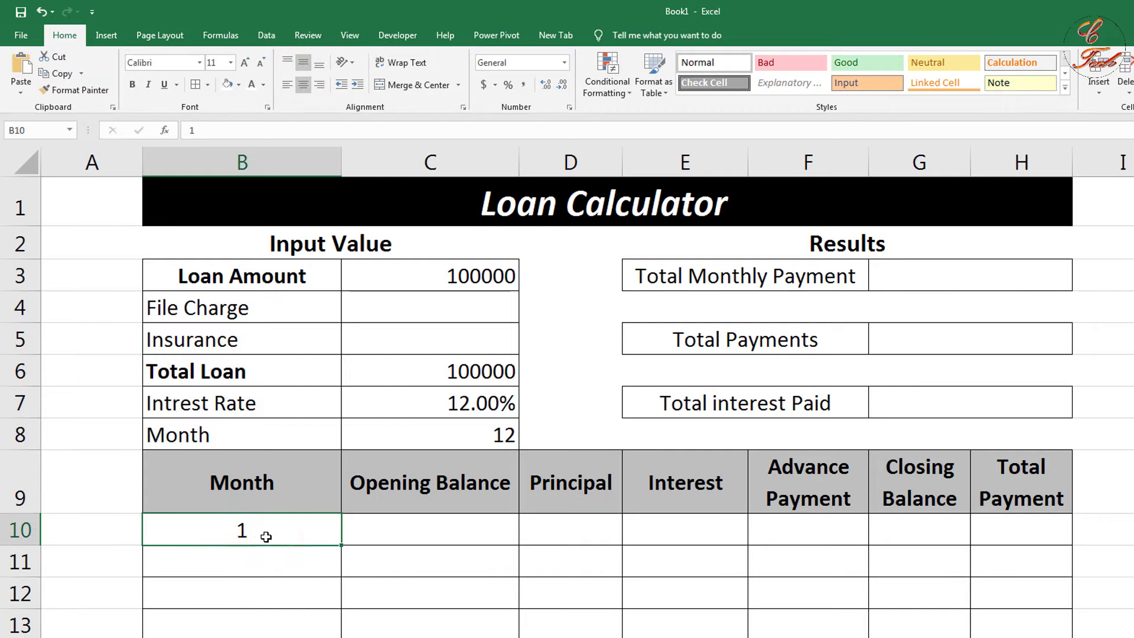
Link the first month's opening balance in C10 to the total loan with the formula =C6
left_click(413, 534)
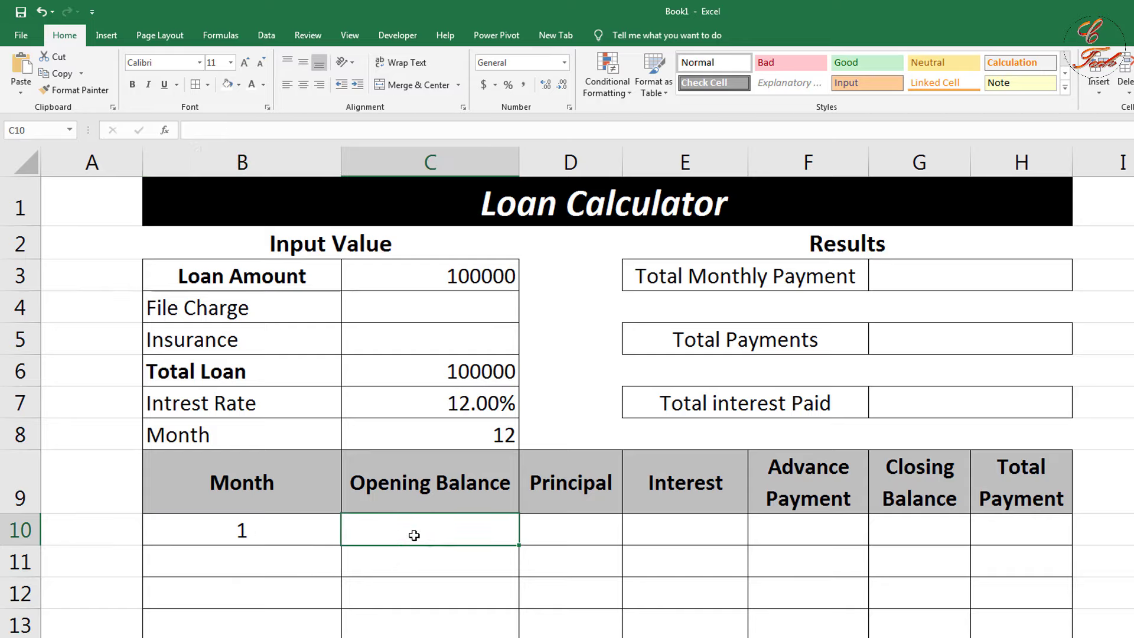
type("=")
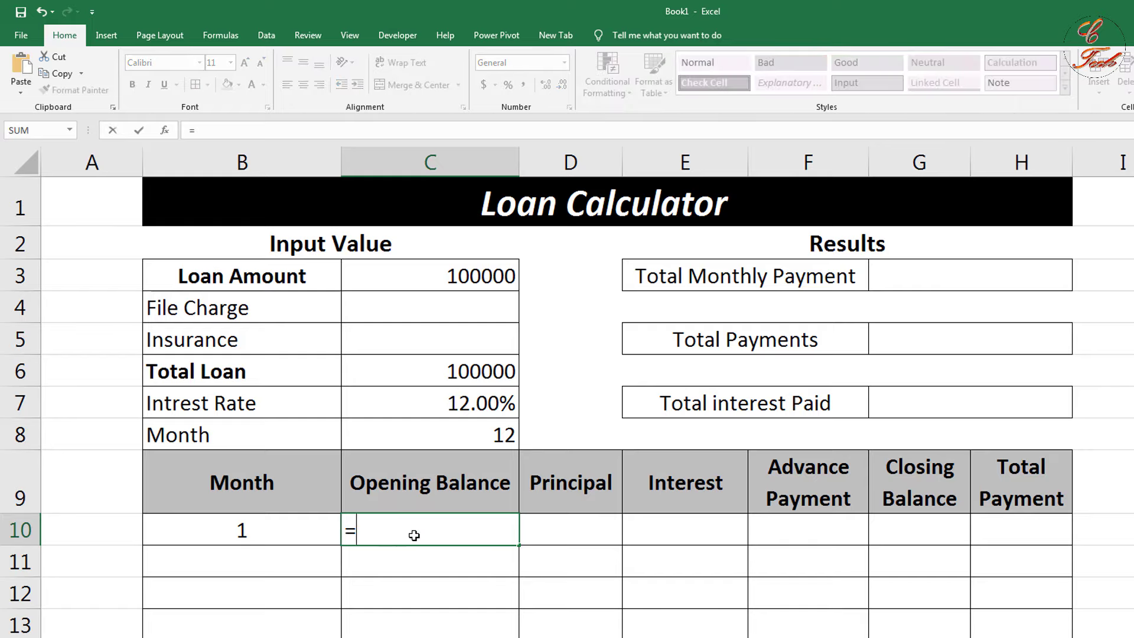
left_click(440, 382)
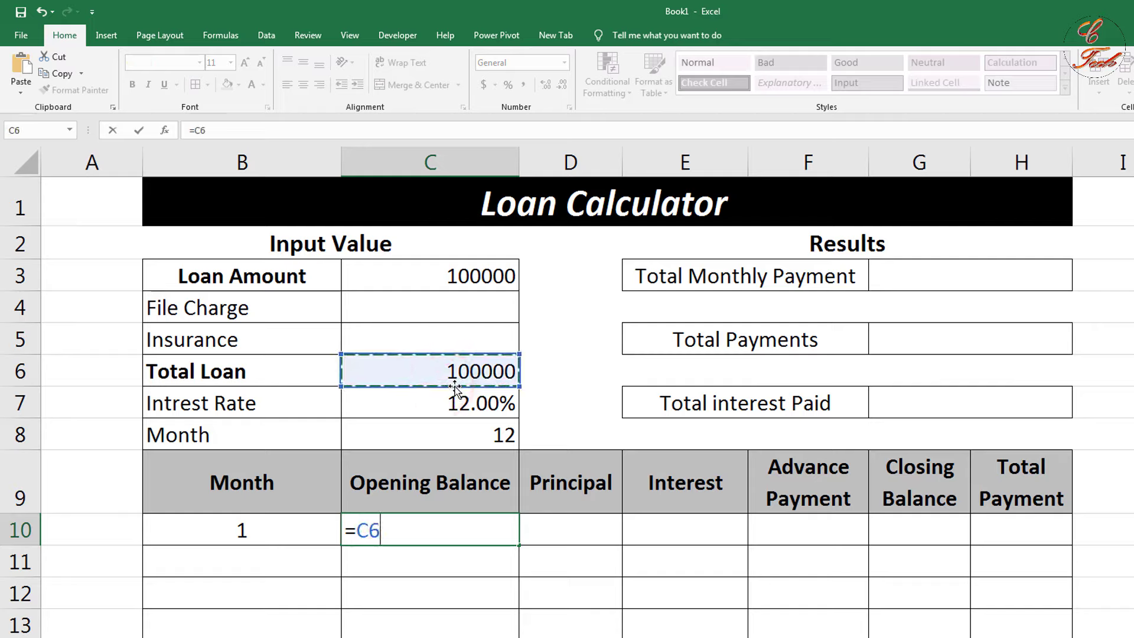
key("Return")
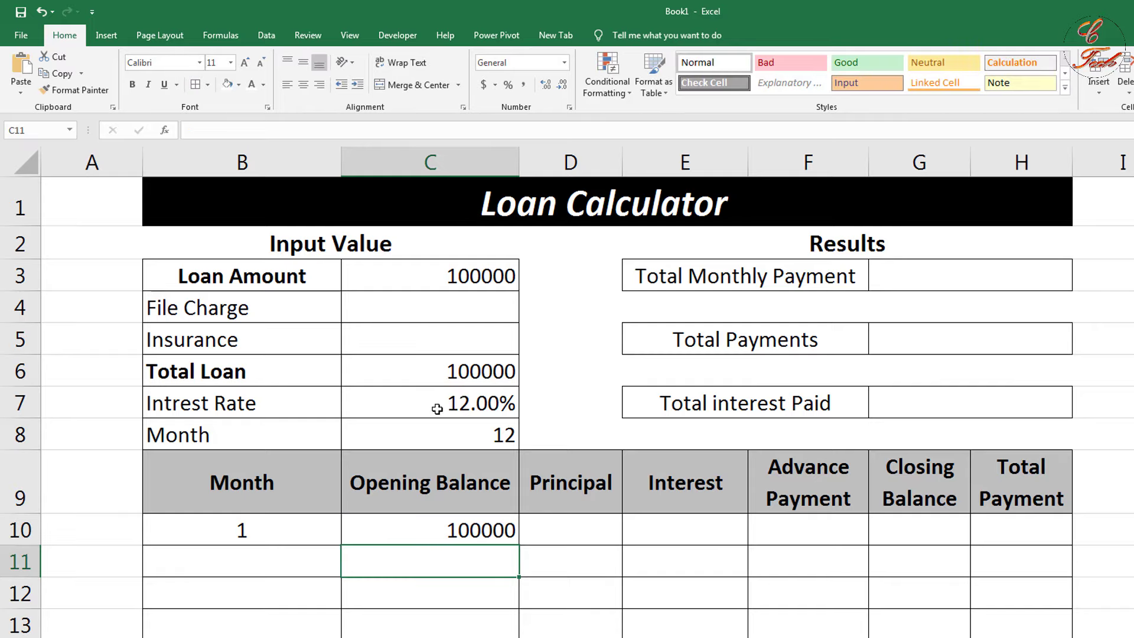
left_click(411, 532)
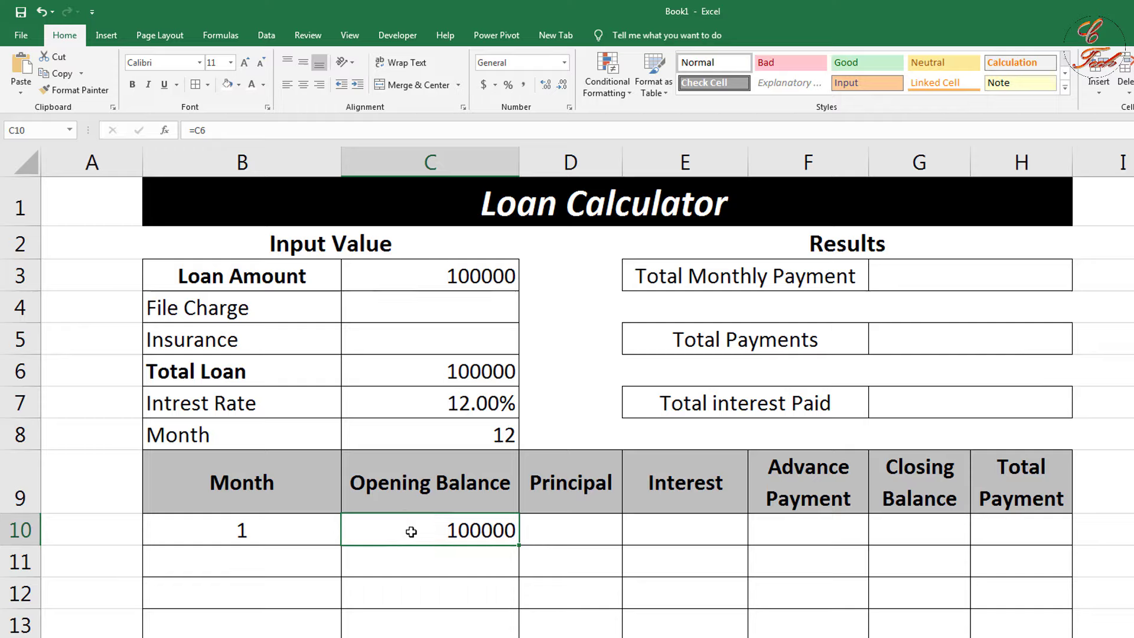
Start the principal formula in D10 with an IF that returns blank when B10 is empty and otherwise a negative PPMT: =if(B10="","",-ppmt(
double_click(573, 537)
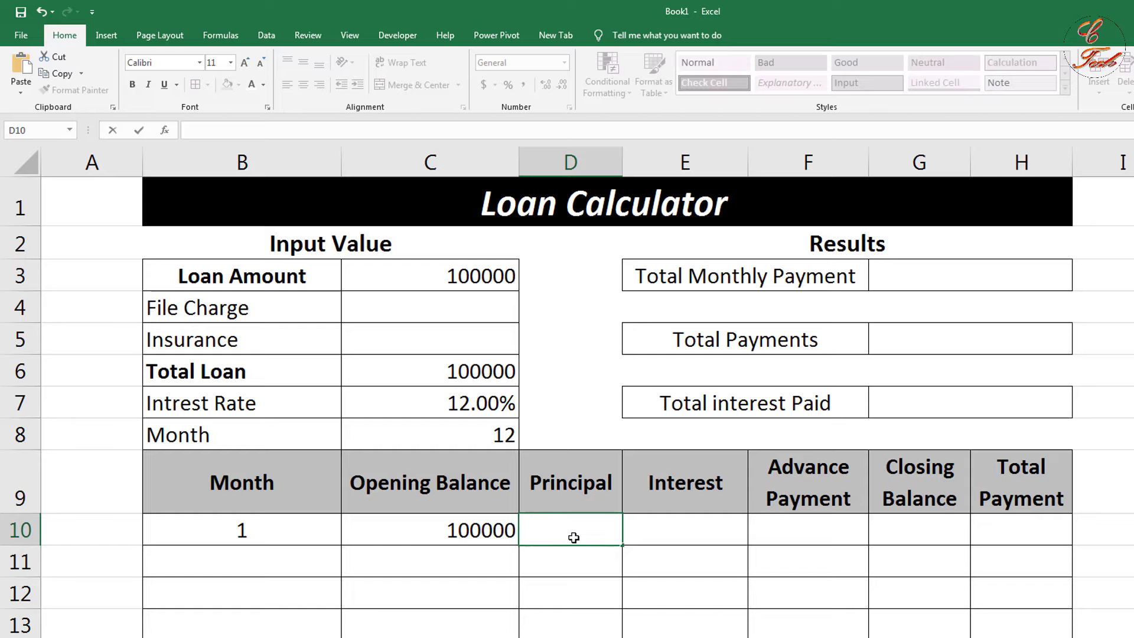
double_click(573, 537)
type("=i")
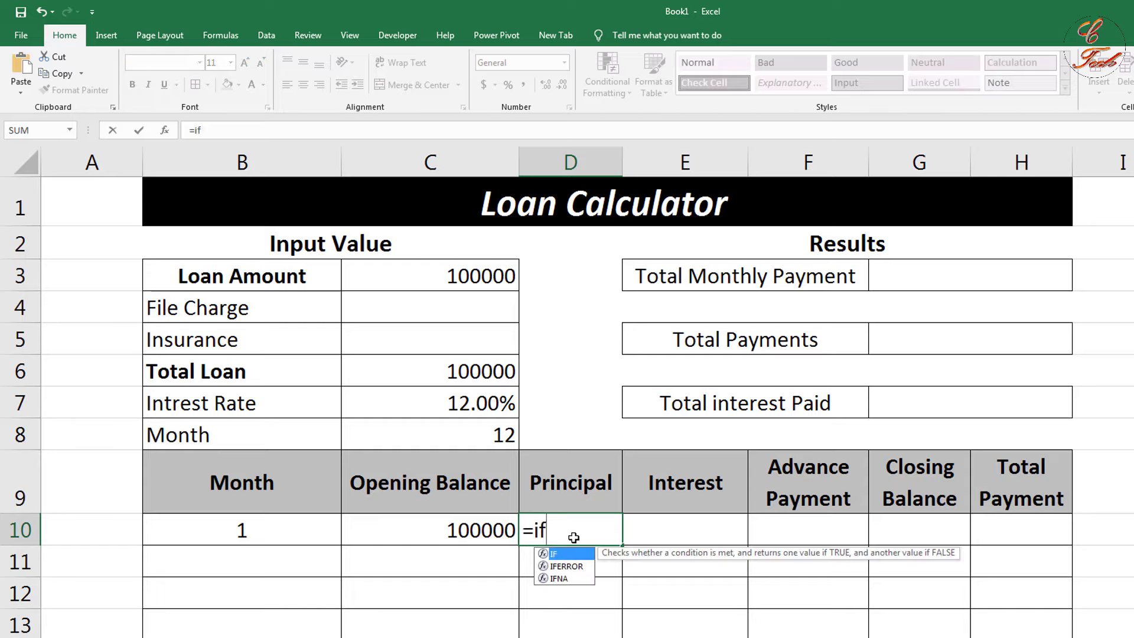
type("f(")
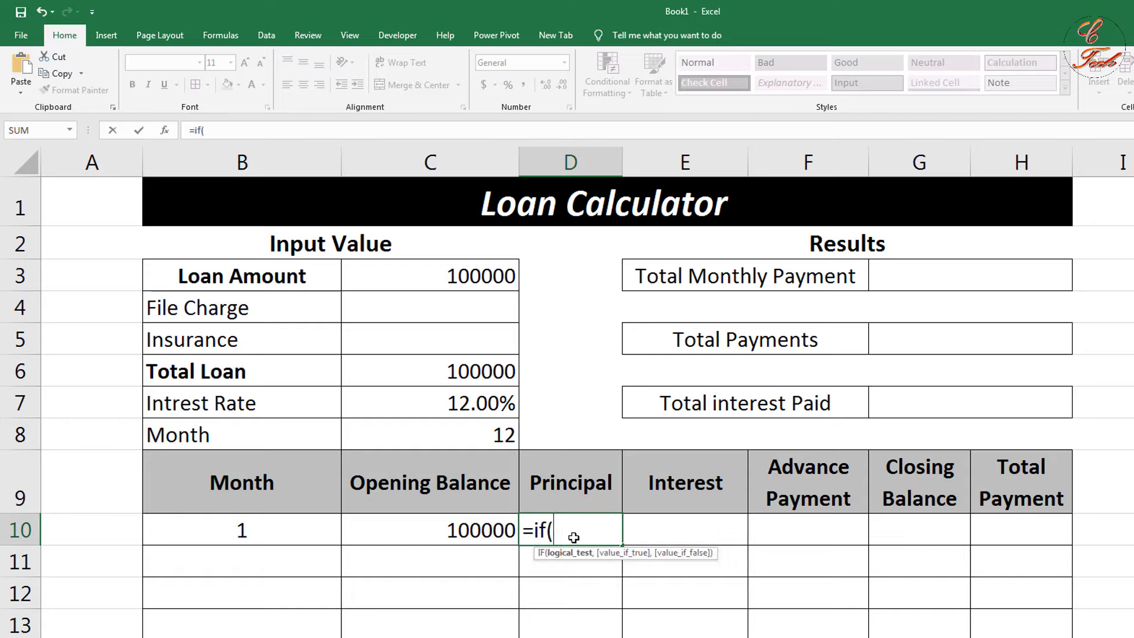
left_click(257, 530)
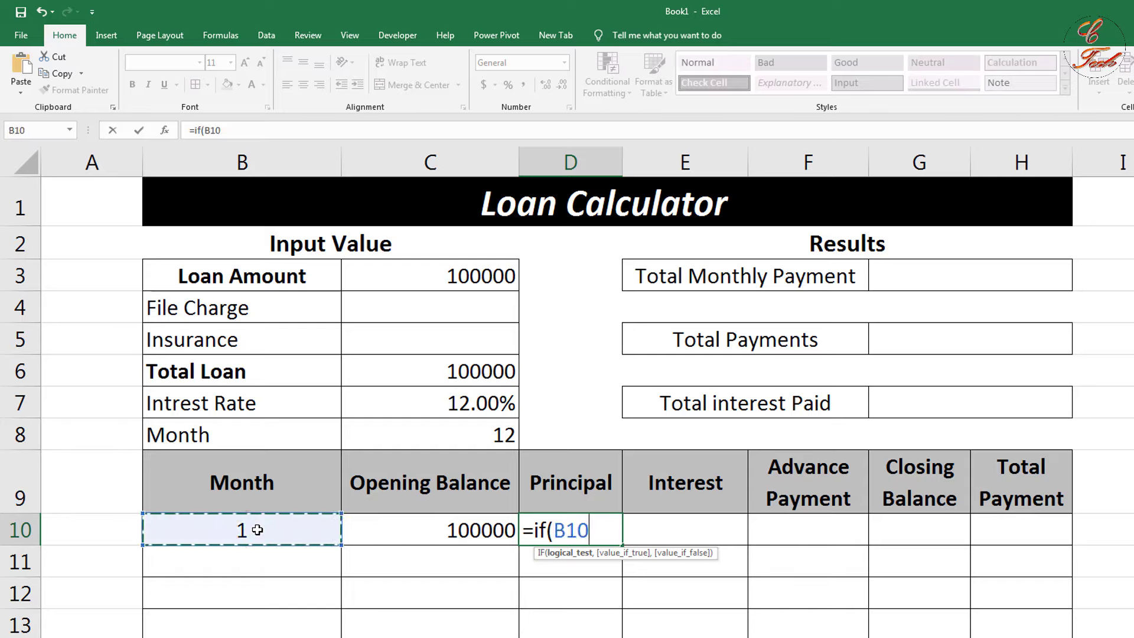
type("=")
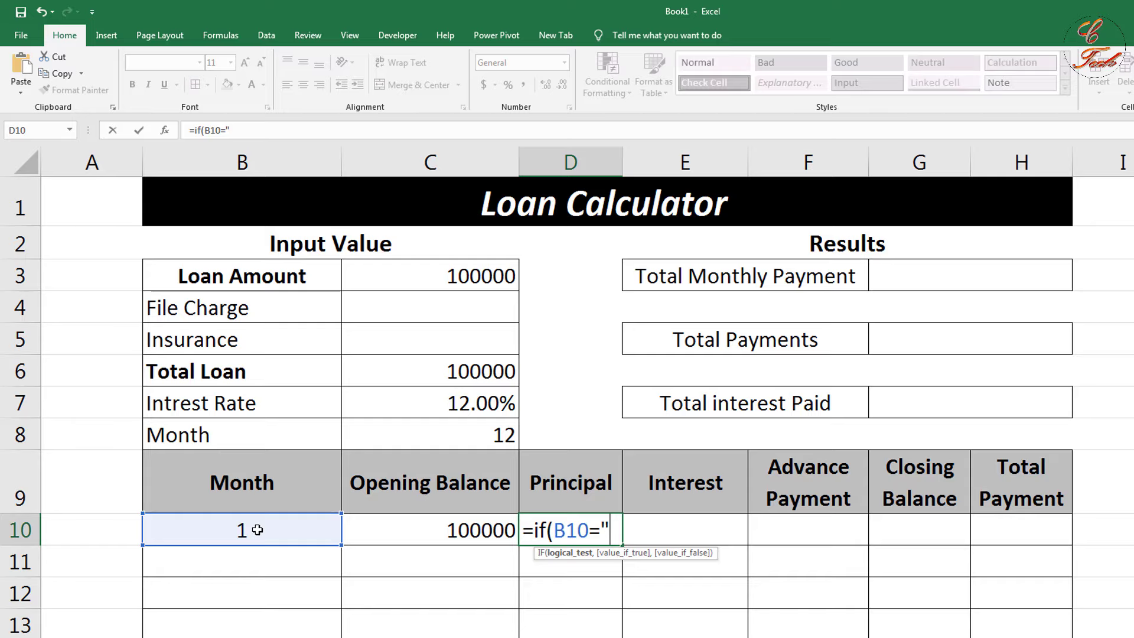
type("\",")
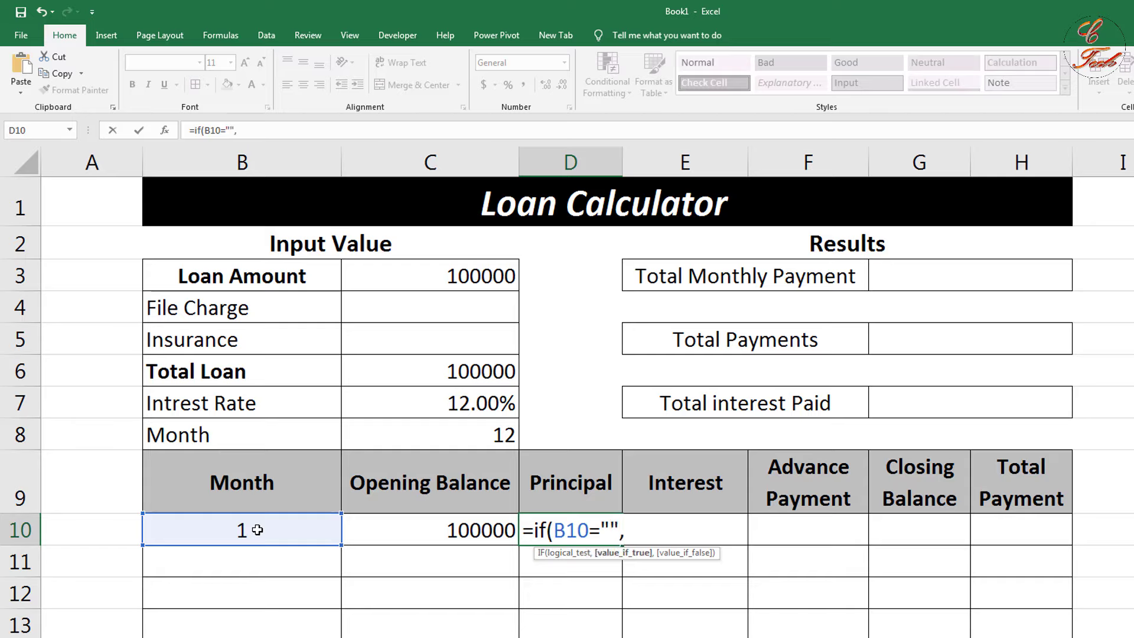
type("\"\",-")
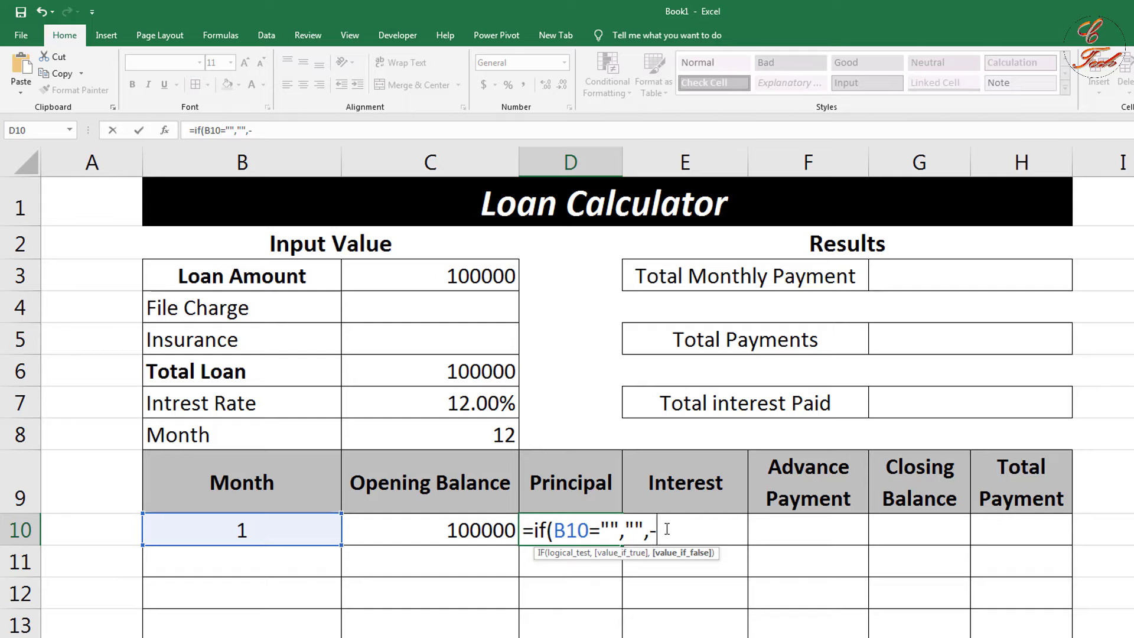
type("ppmt")
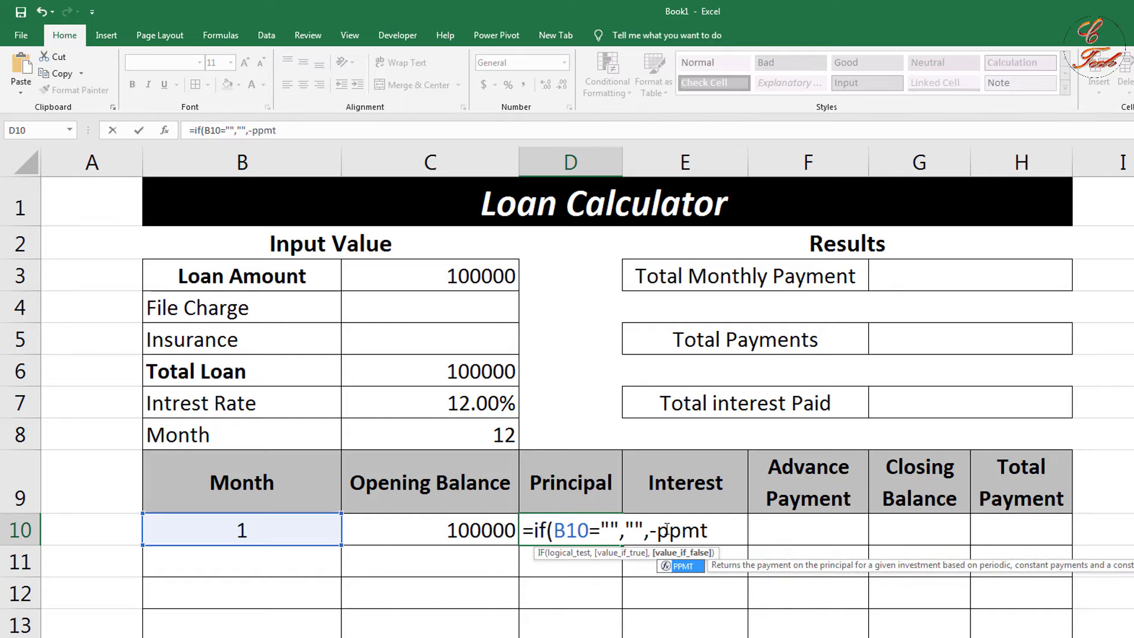
type("(")
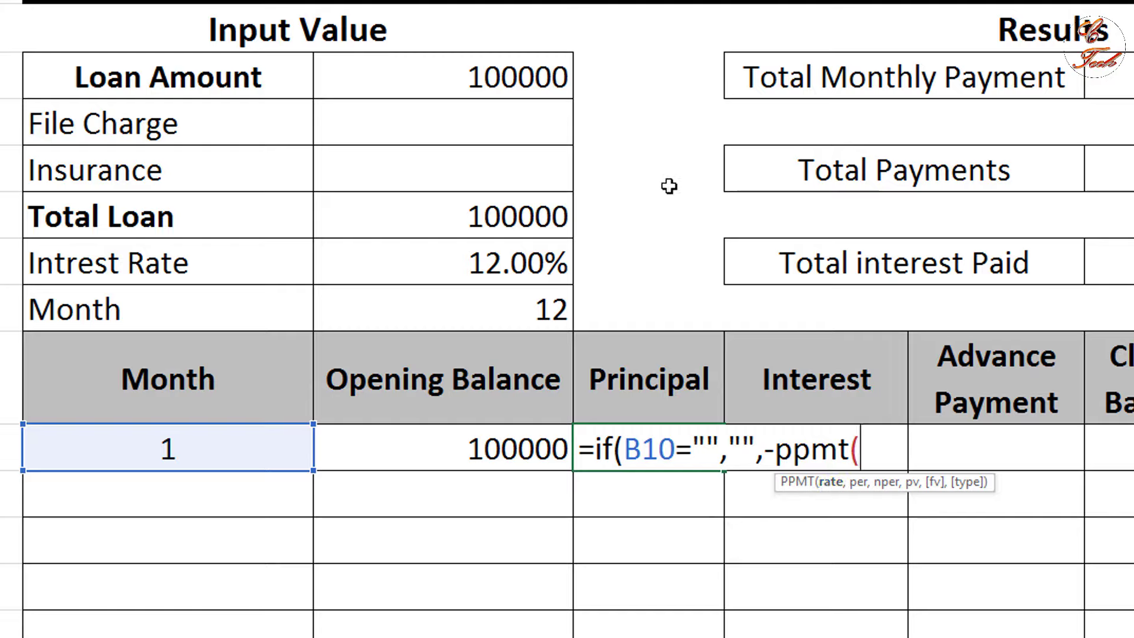
Supply the PPMT function in D10 with the absolute monthly rate $C$7/12 and B10 as the period
left_click(511, 260)
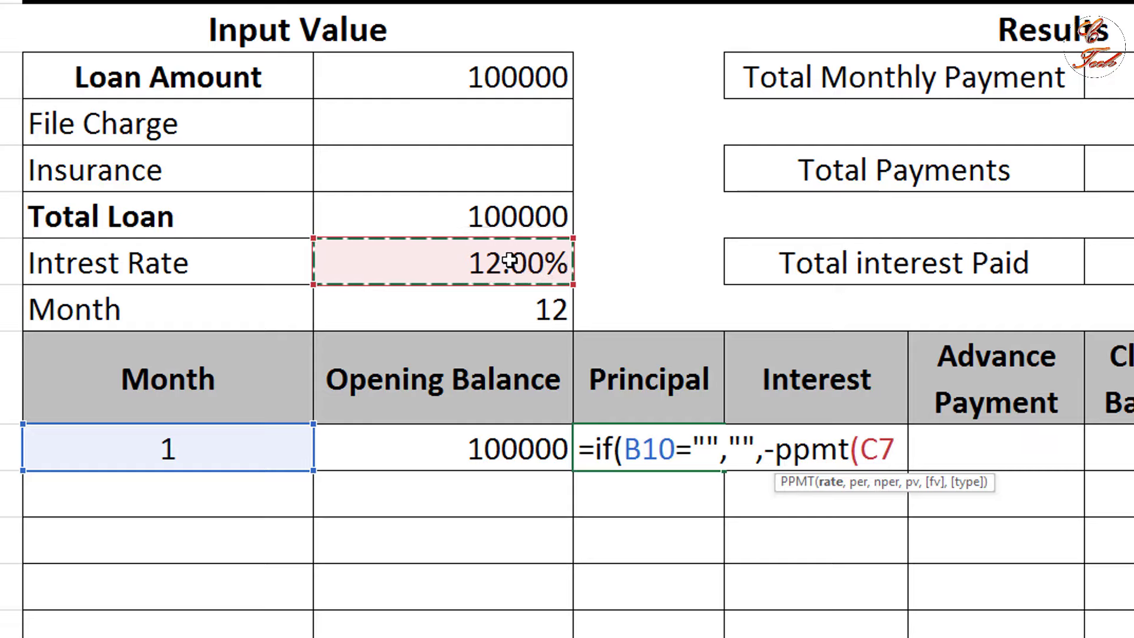
key("F4")
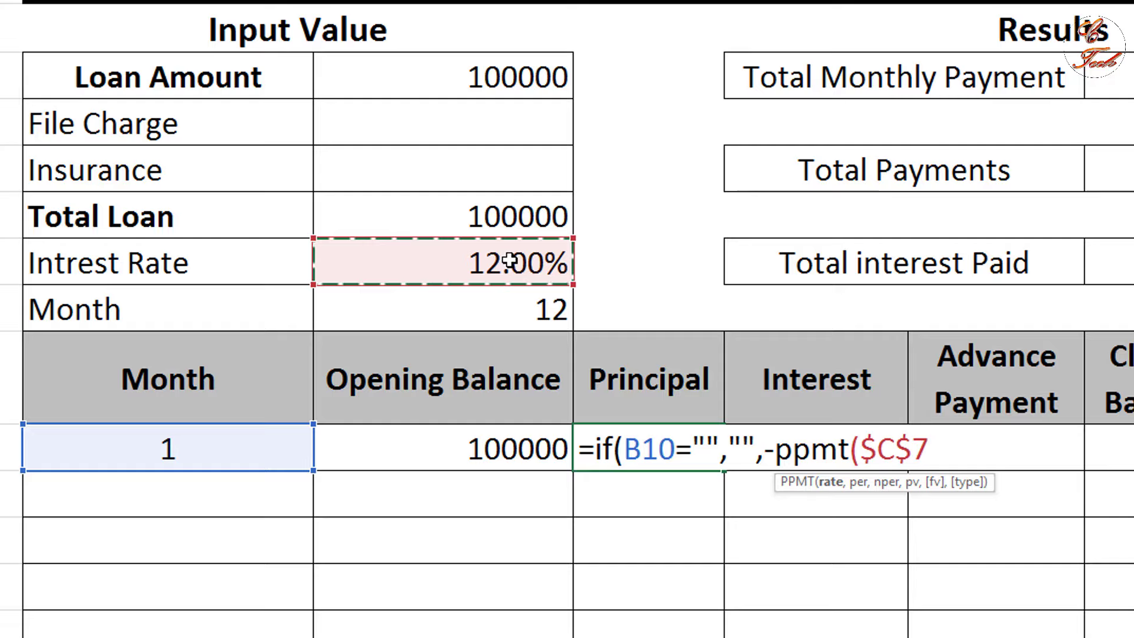
type("/")
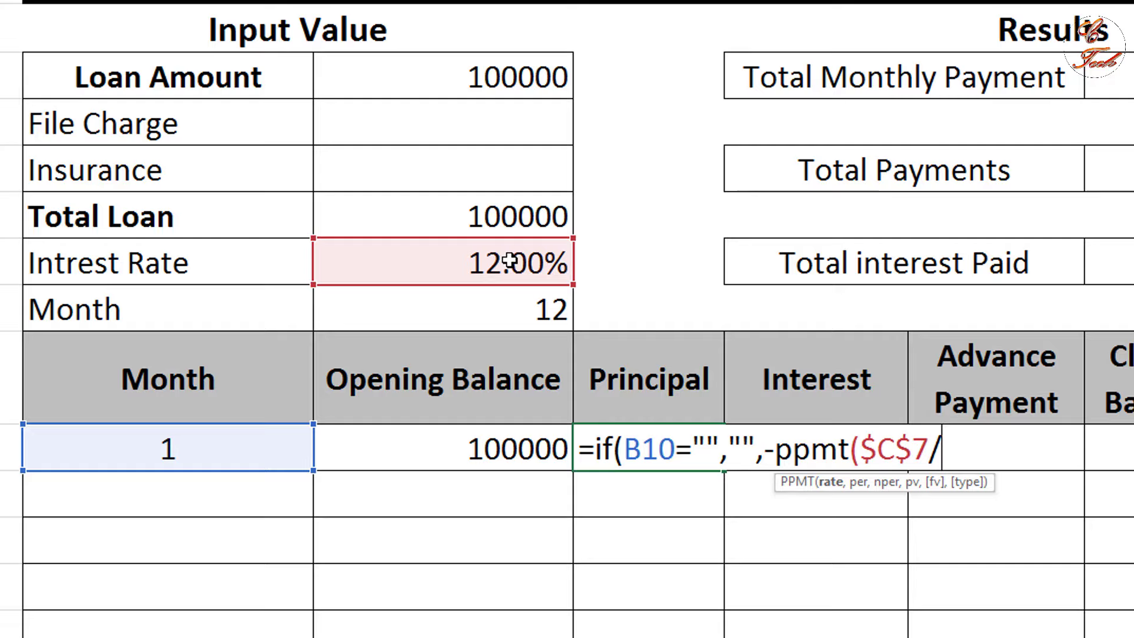
type("12")
type(",")
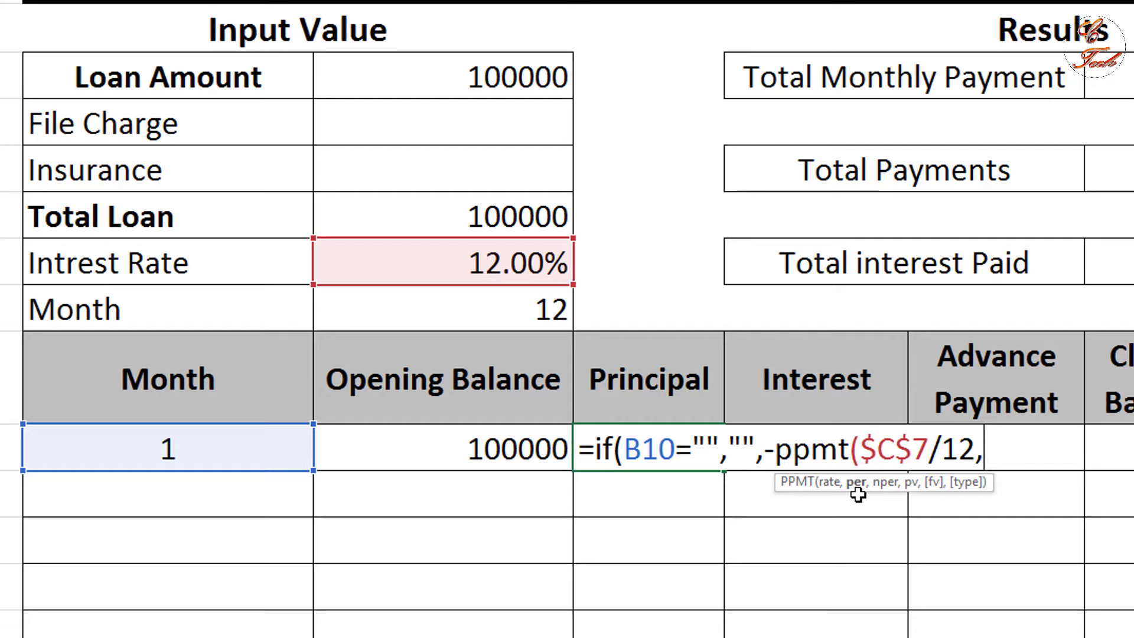
left_click(199, 455)
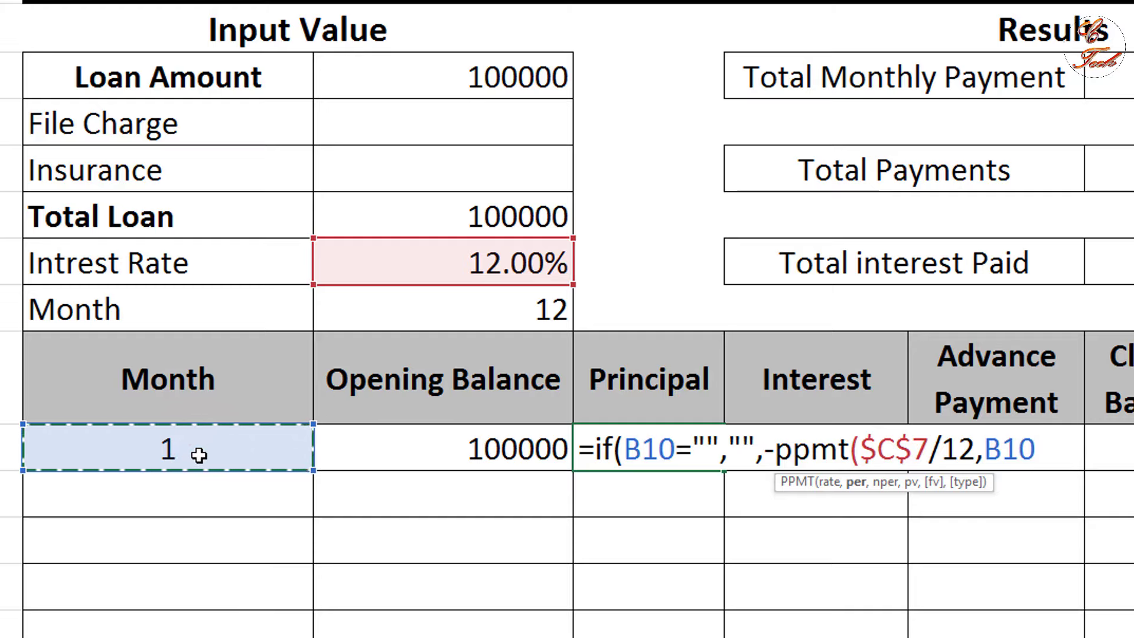
type(",")
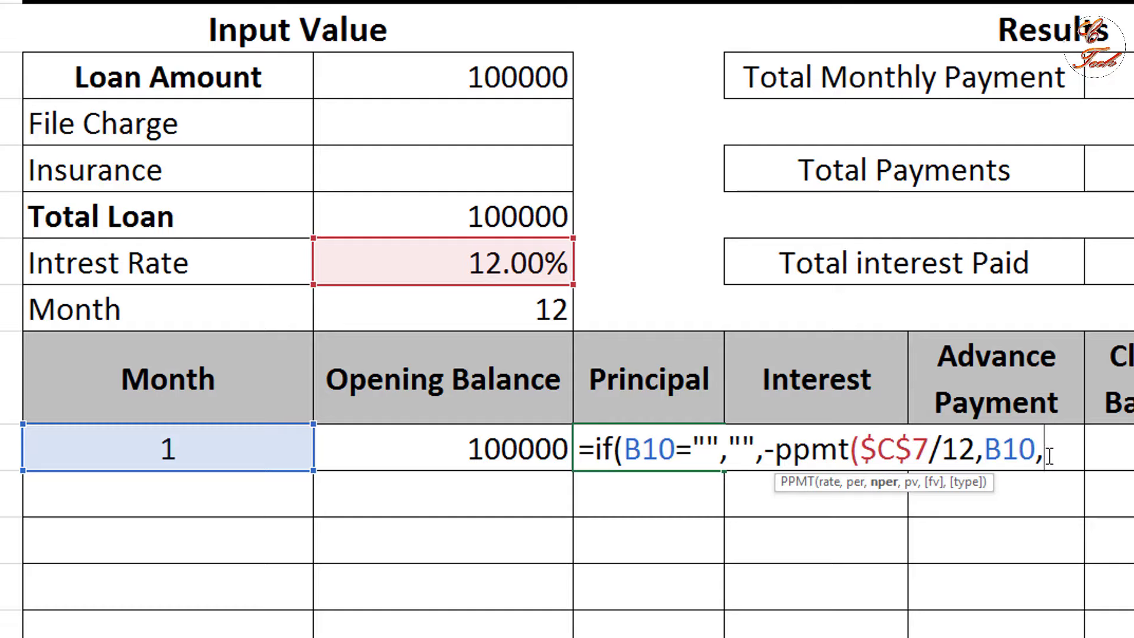
Complete the D10 principal formula with $C$8 as the number of periods and C6 as the present value
left_click(508, 315)
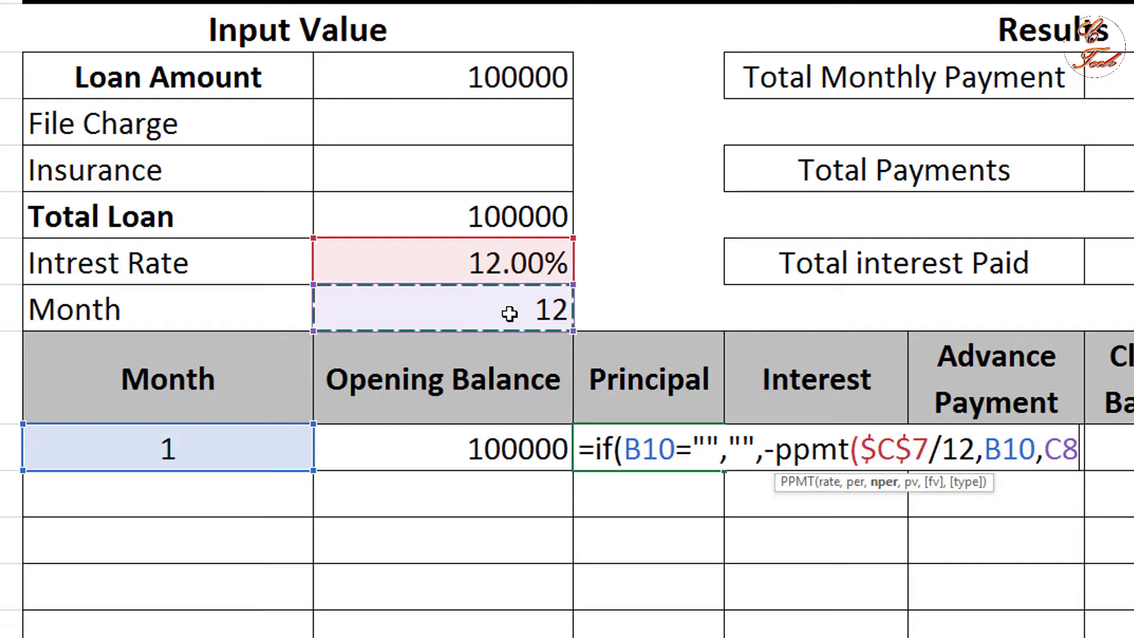
key("F4")
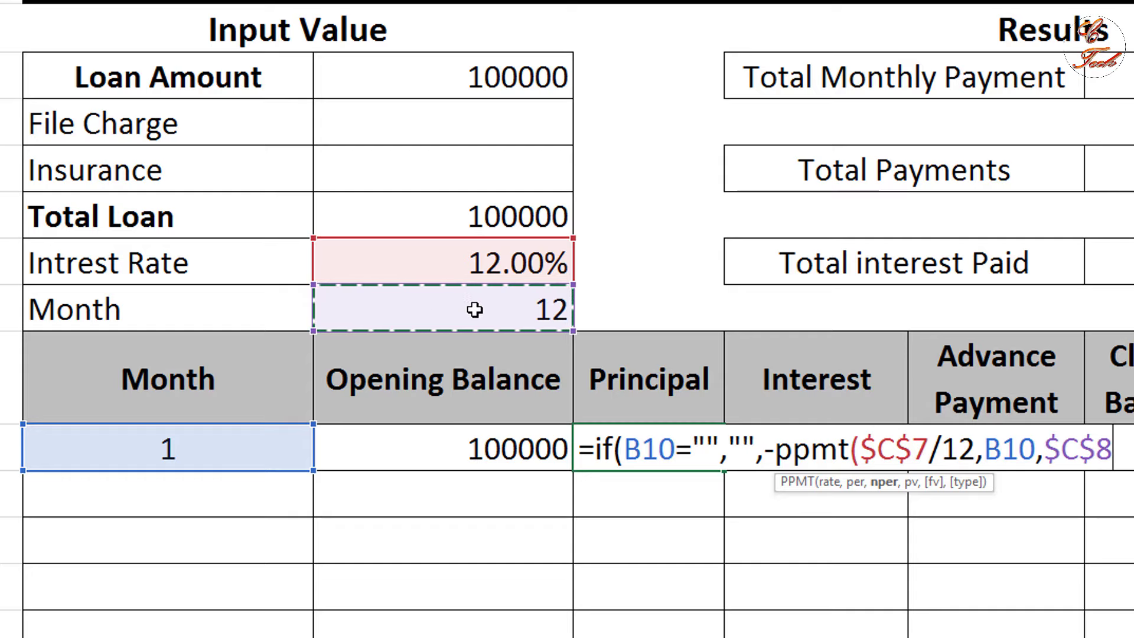
type(",")
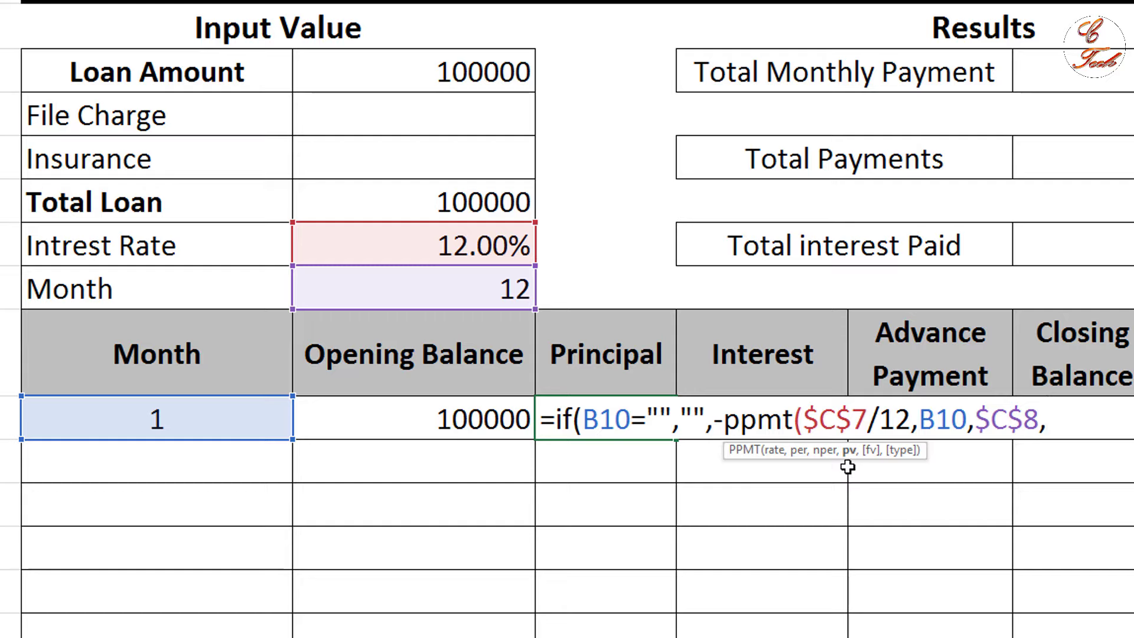
left_click(467, 201)
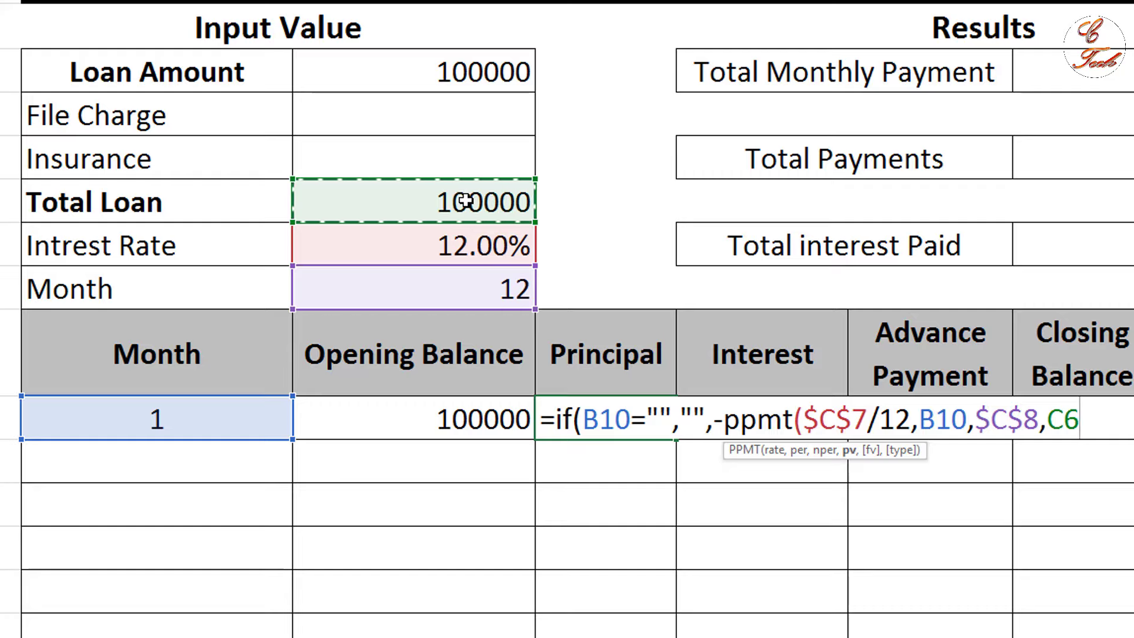
type(")")
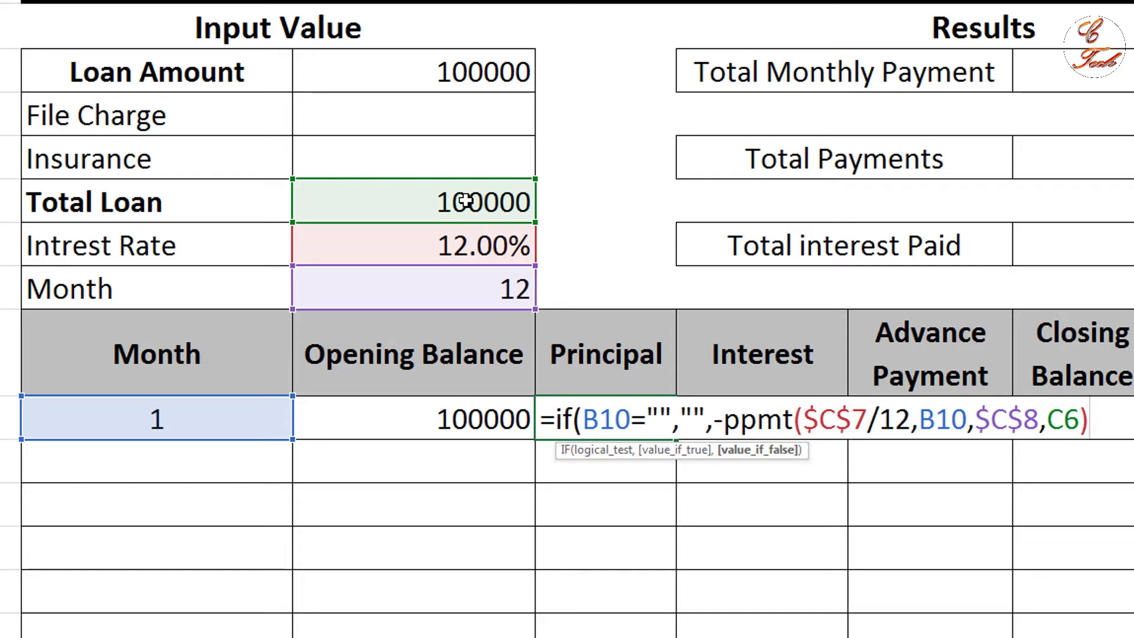
type(")")
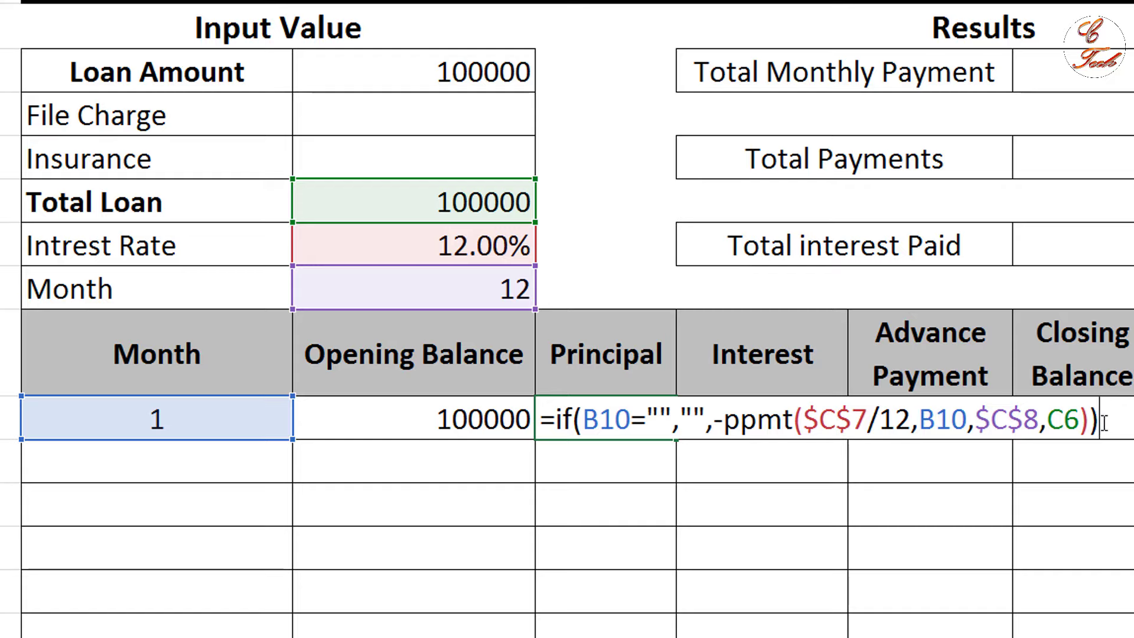
key("Return")
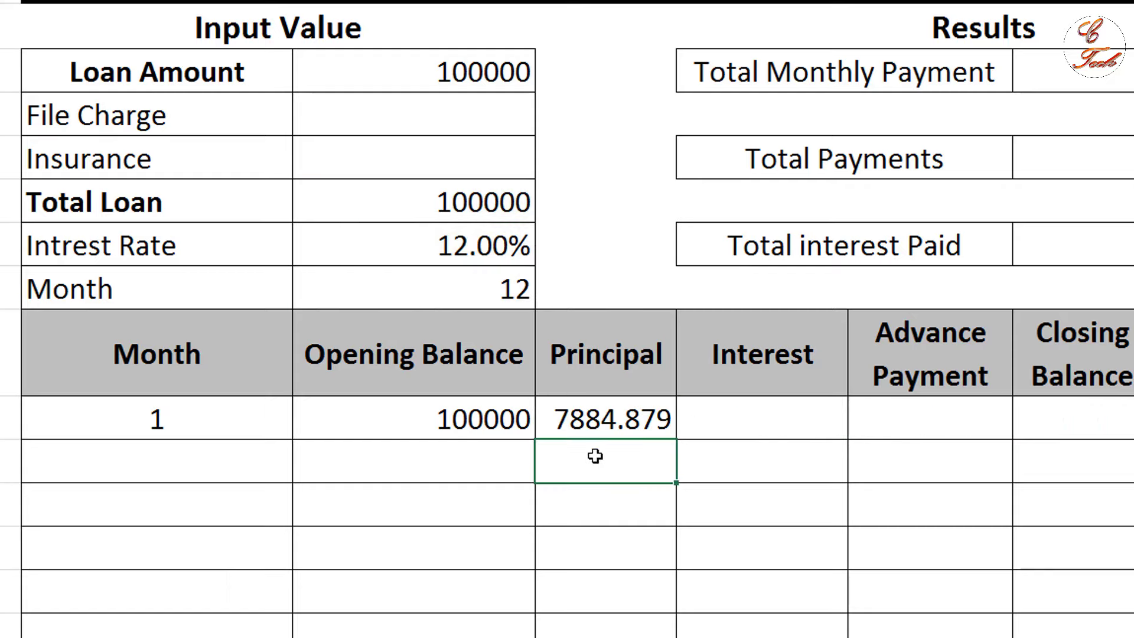
Set the loan term in months in C8 to 36 and check the principal in D10
left_click(508, 289)
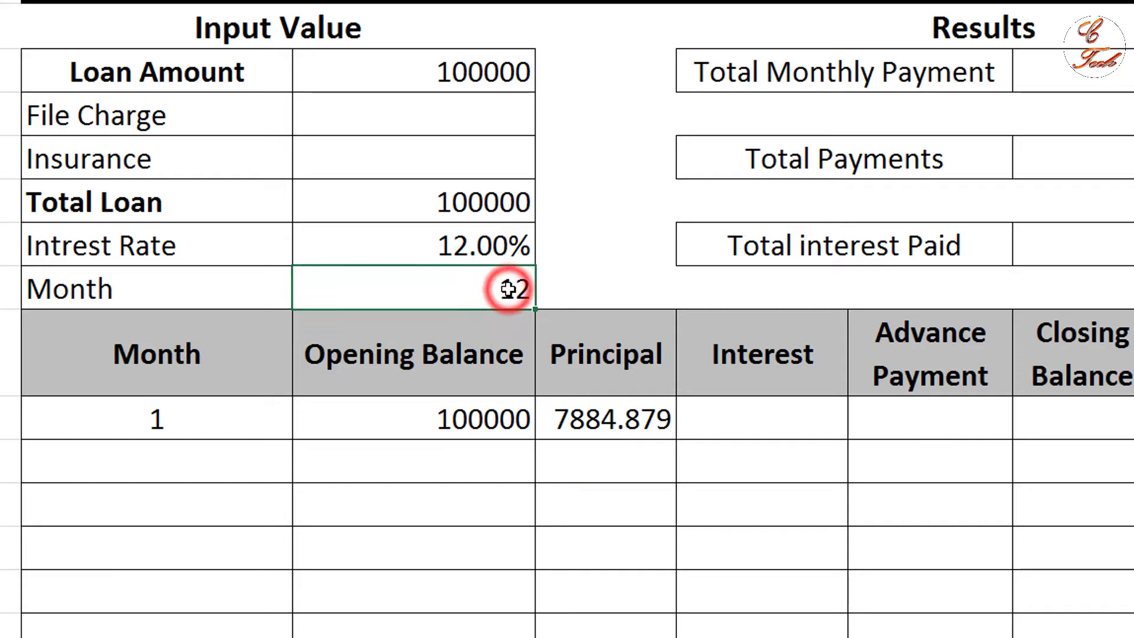
type("36")
key("Return")
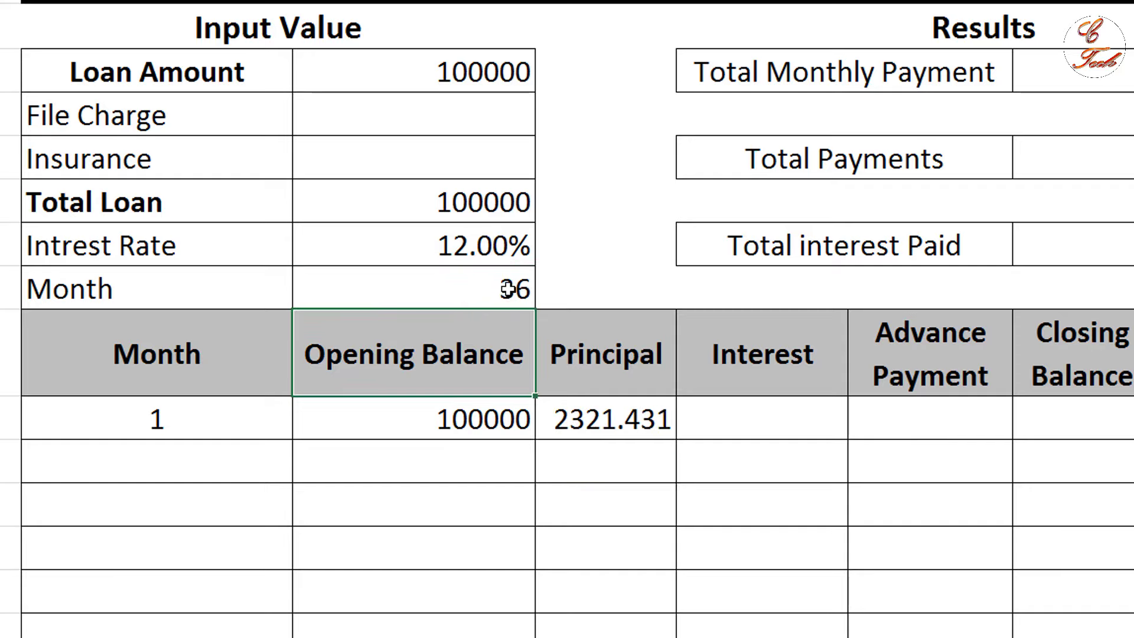
left_click(612, 420)
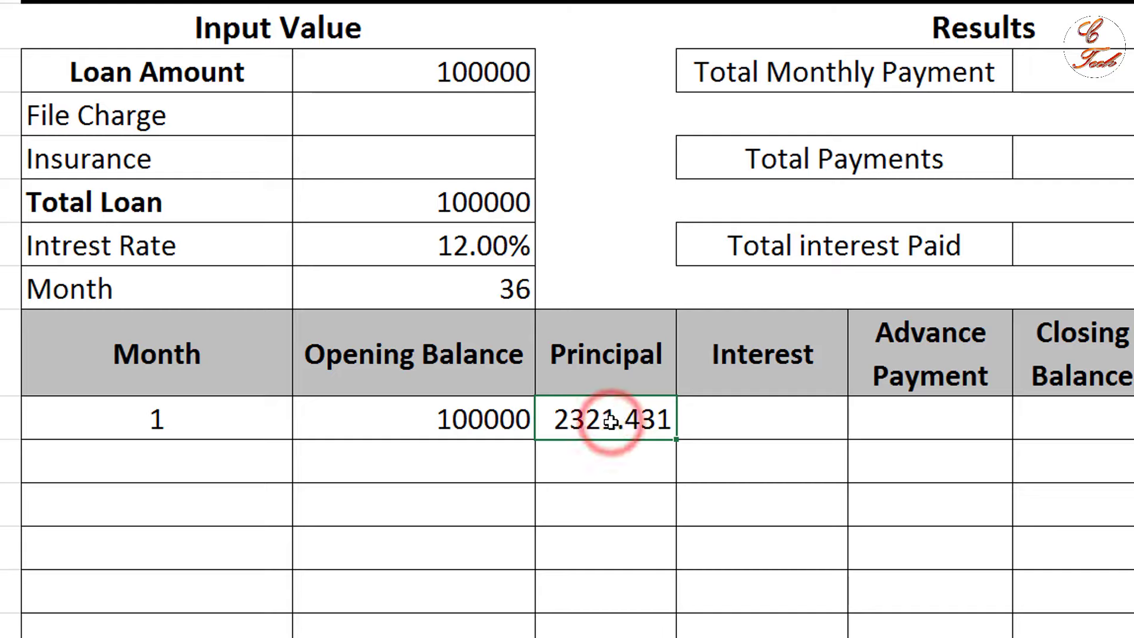
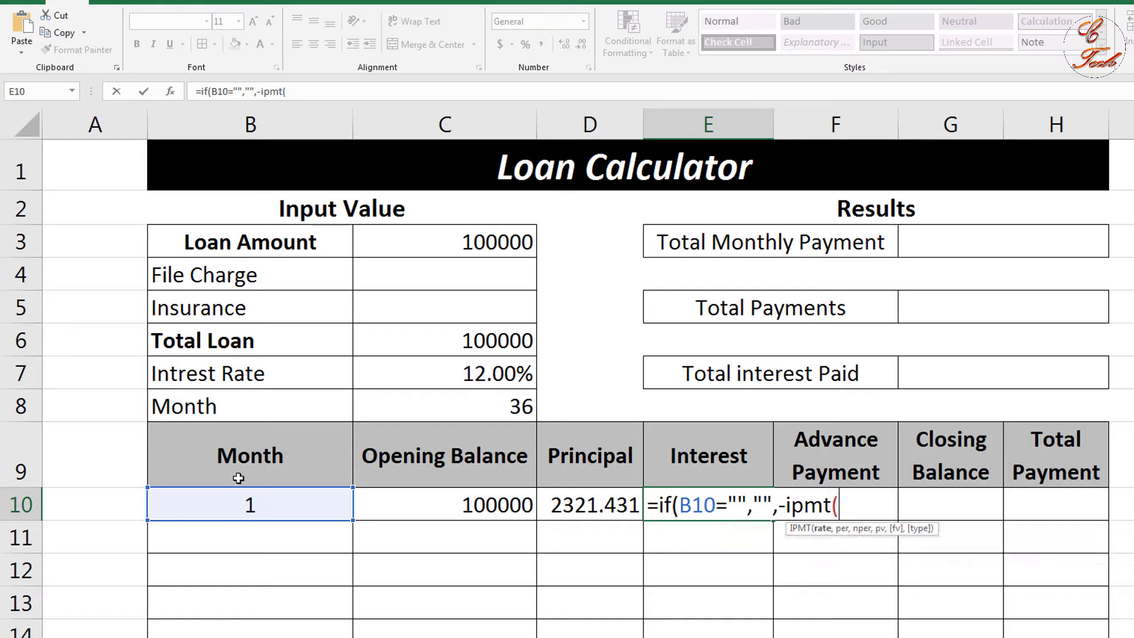
Supply the IPMT function in E10 with the absolute monthly rate $C$7/12 and B10 as the period
left_click(500, 376)
key("F4")
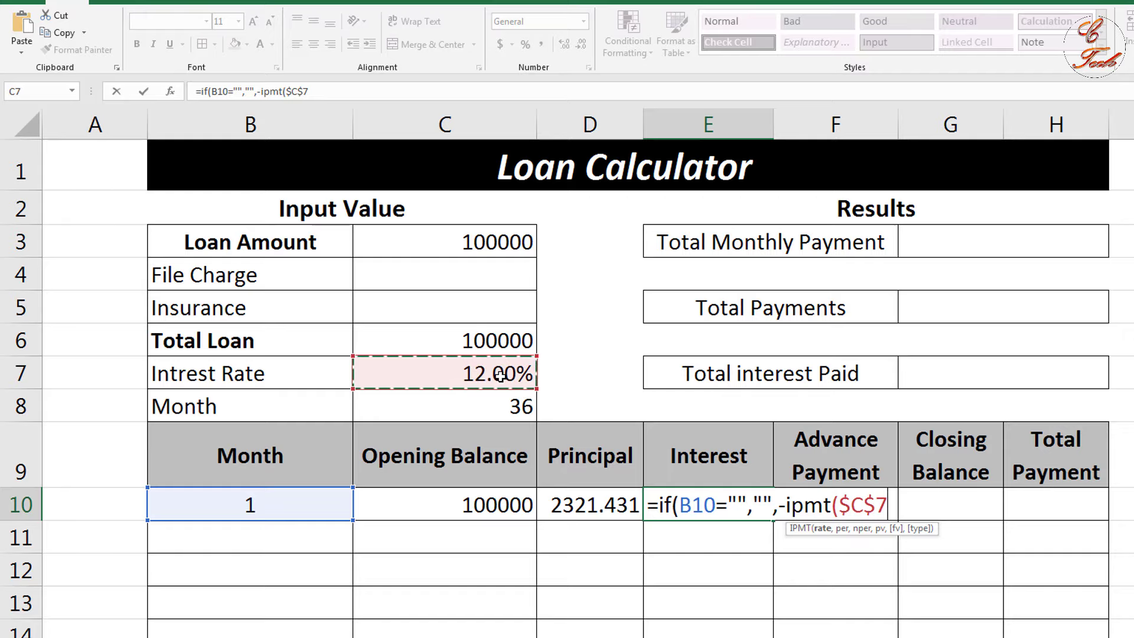
type("/")
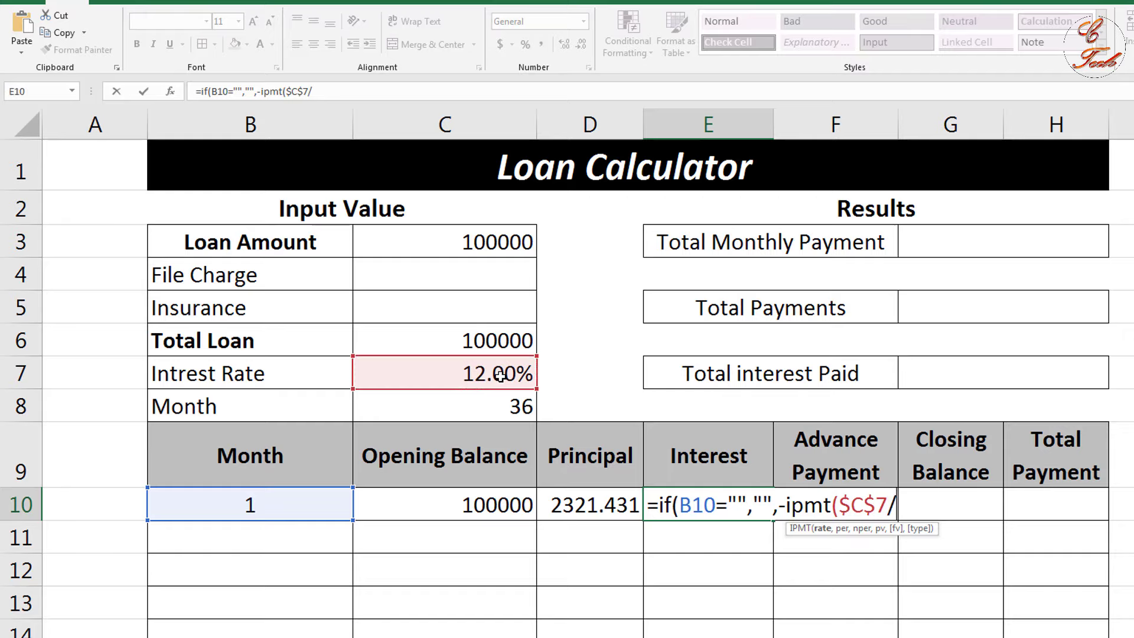
type("12,")
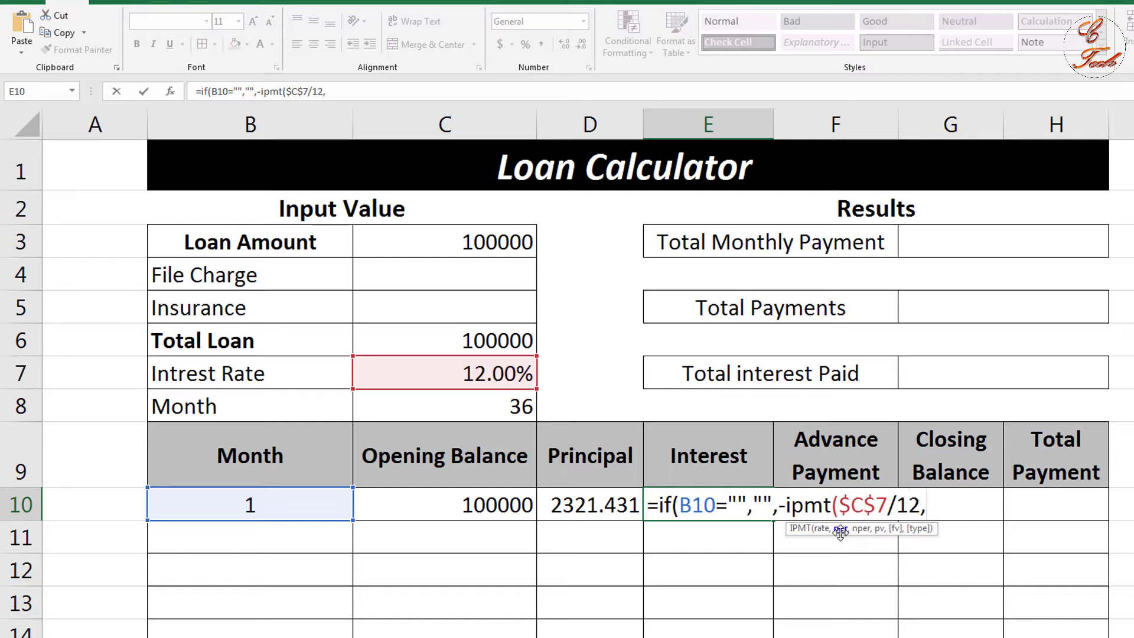
left_click(305, 509)
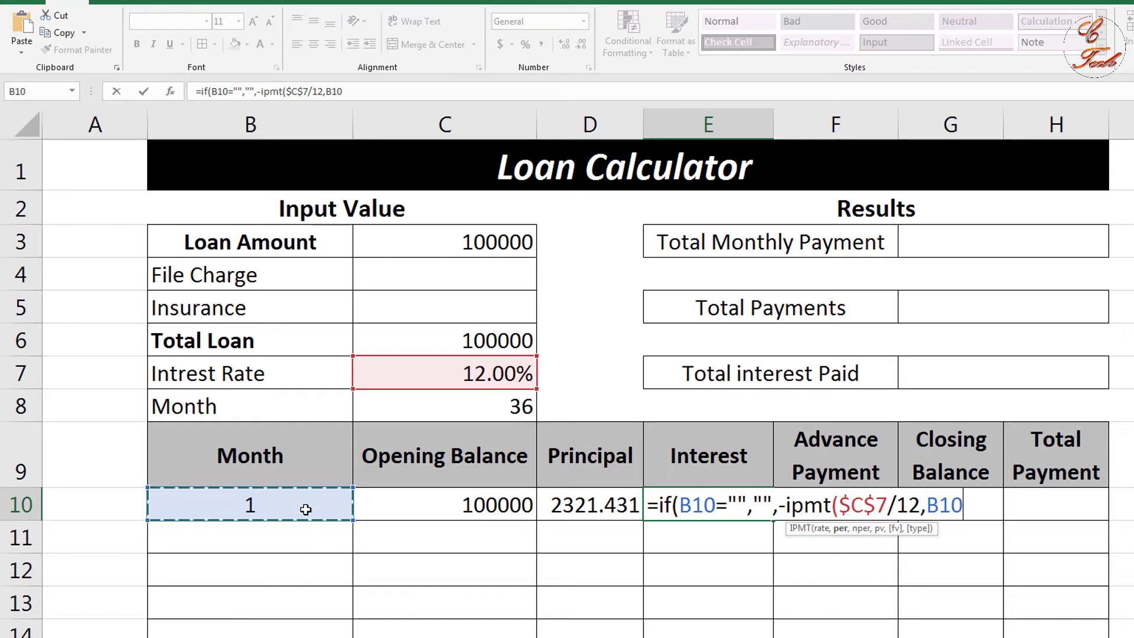
type(",")
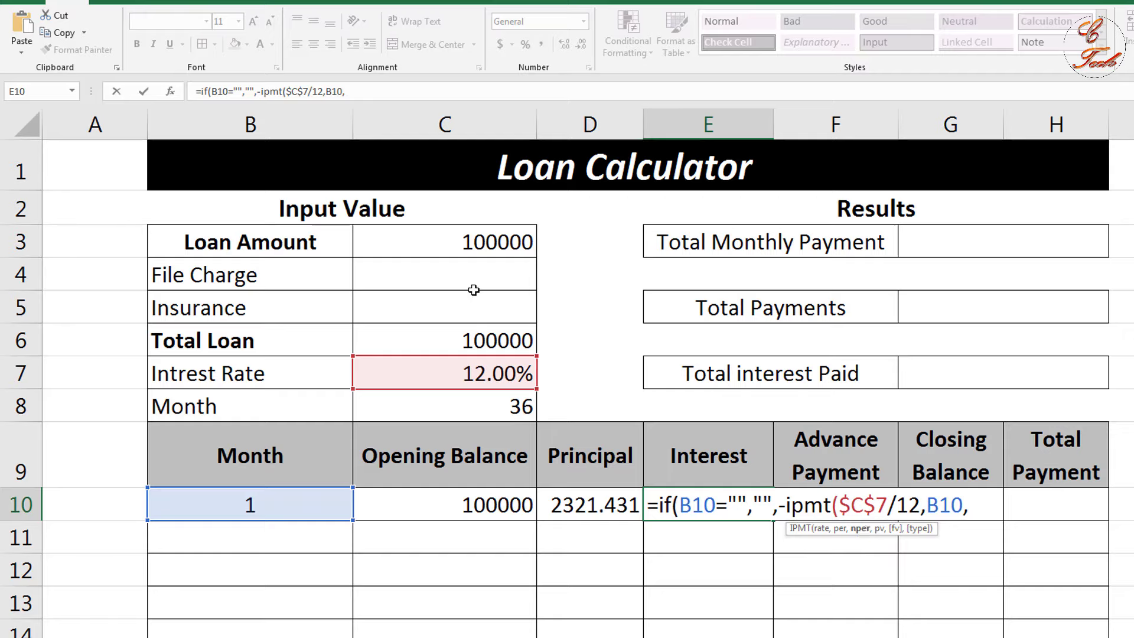
Complete the E10 interest formula with $C$8 as the number of periods and $C$6 as the present value, and check the entered formula
left_click(483, 406)
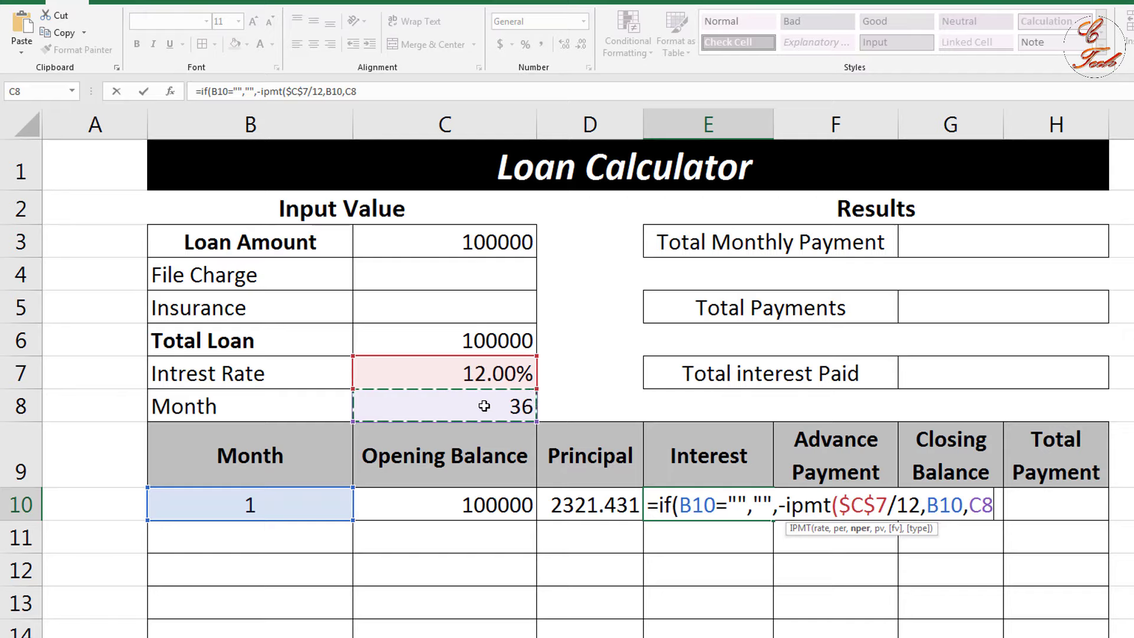
key("F4")
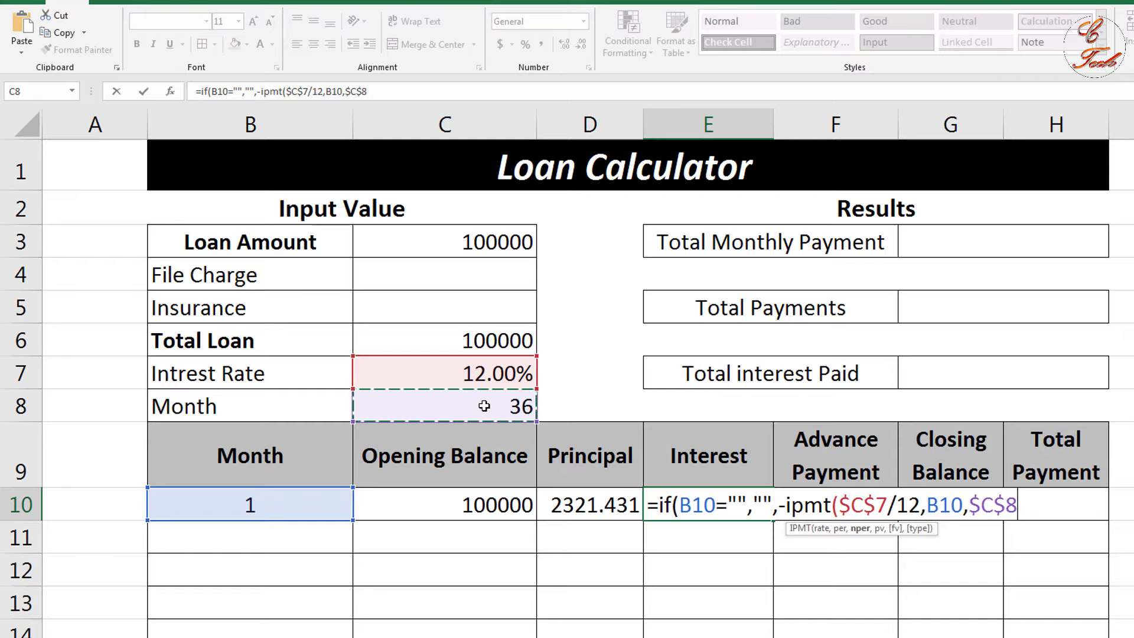
type(",")
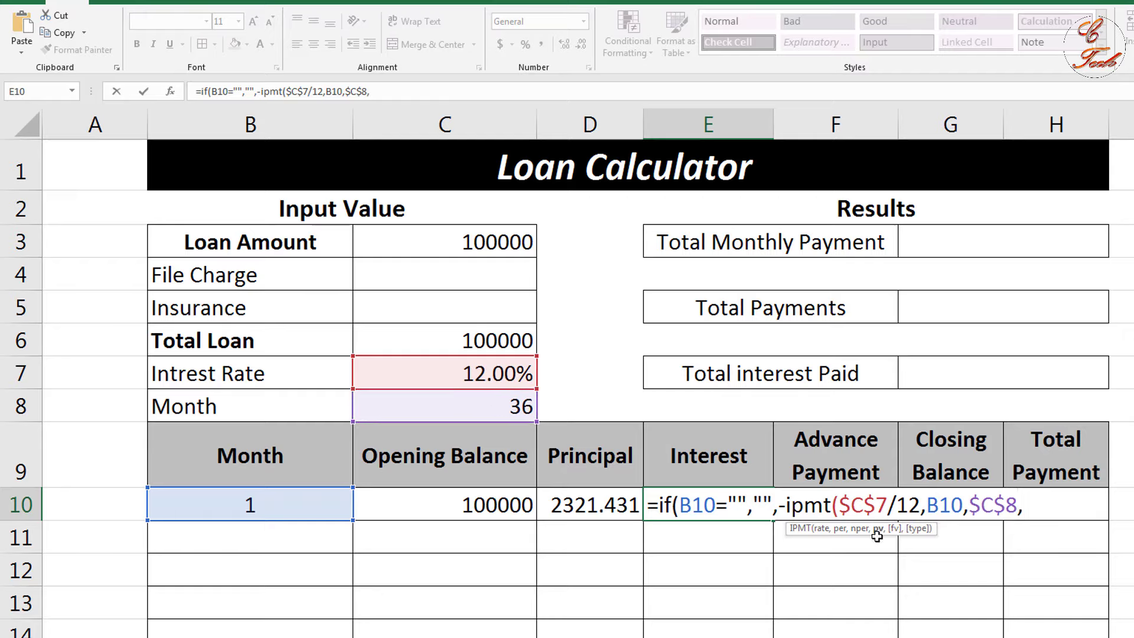
left_click(496, 344)
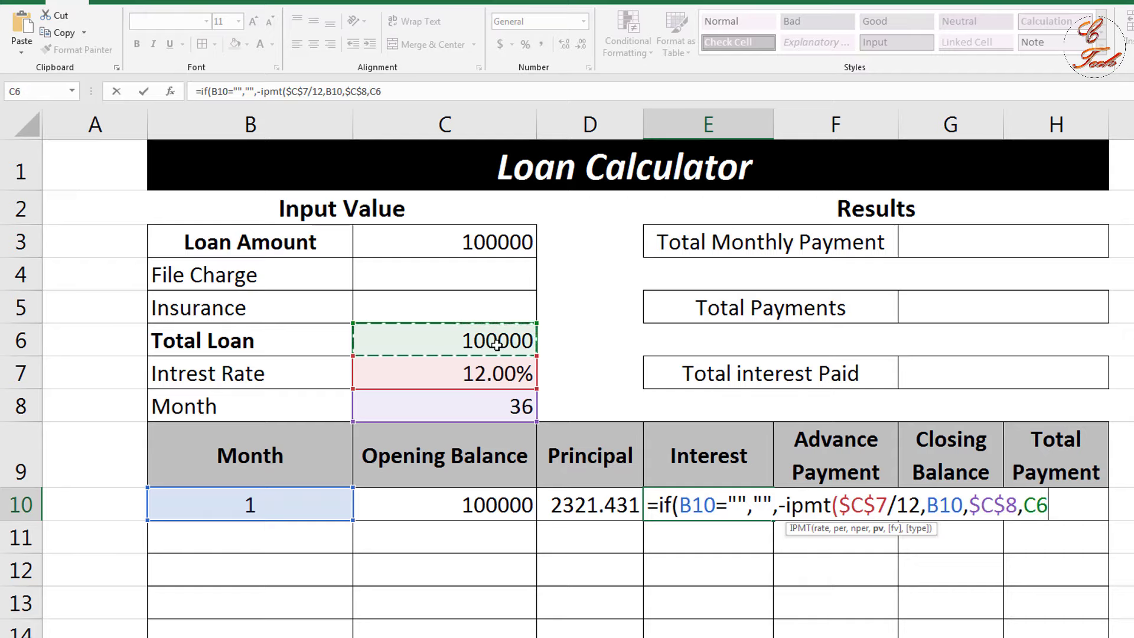
key("F4")
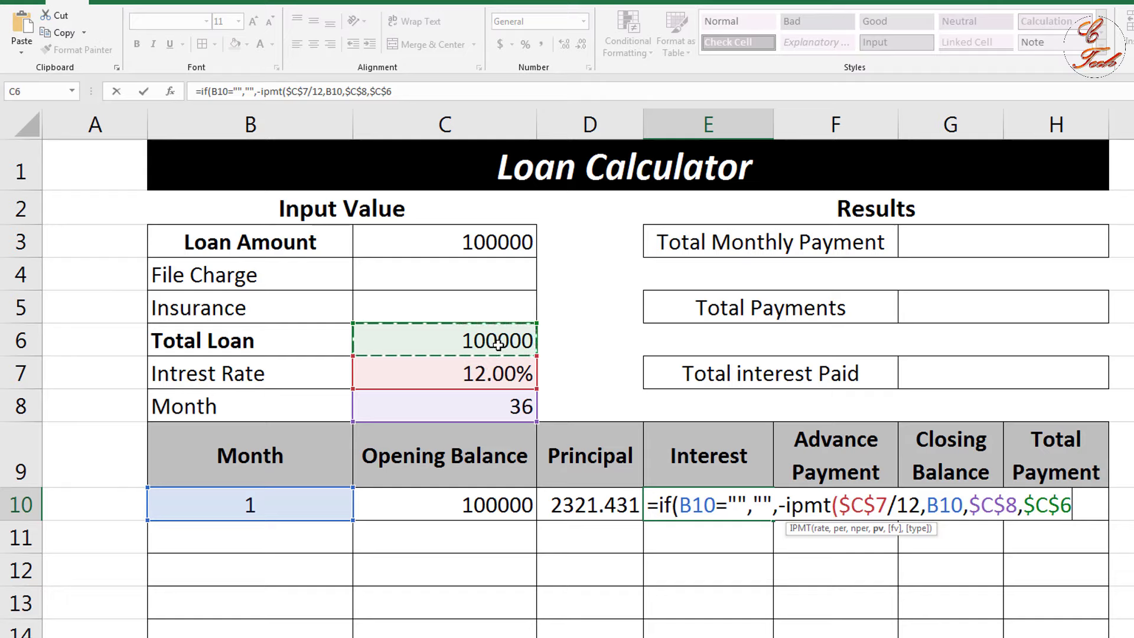
type("))")
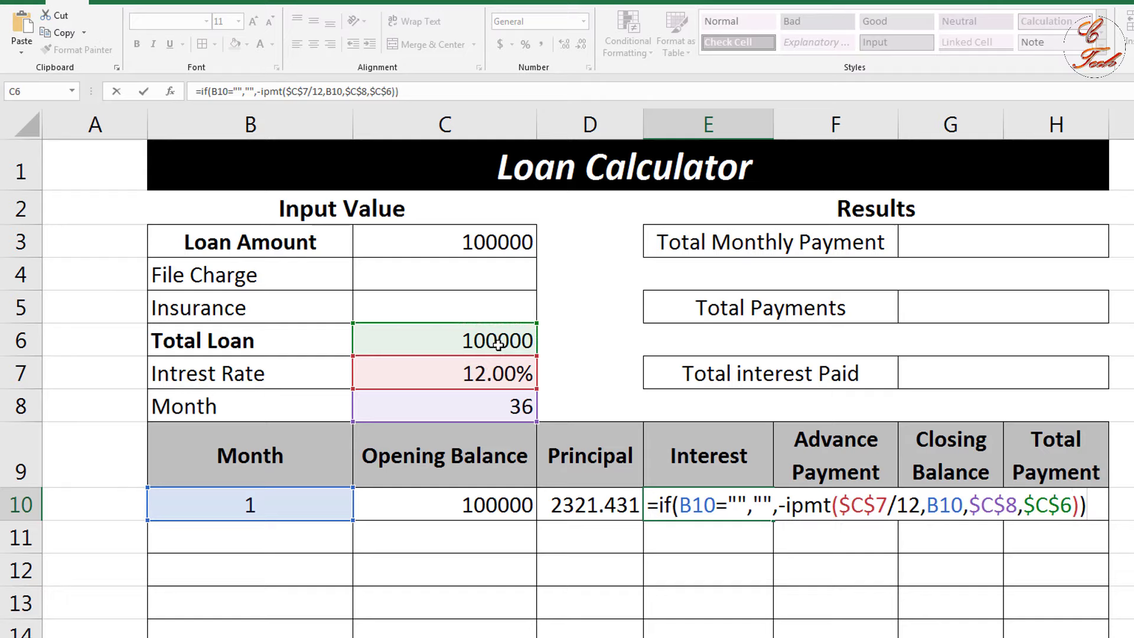
key("Return")
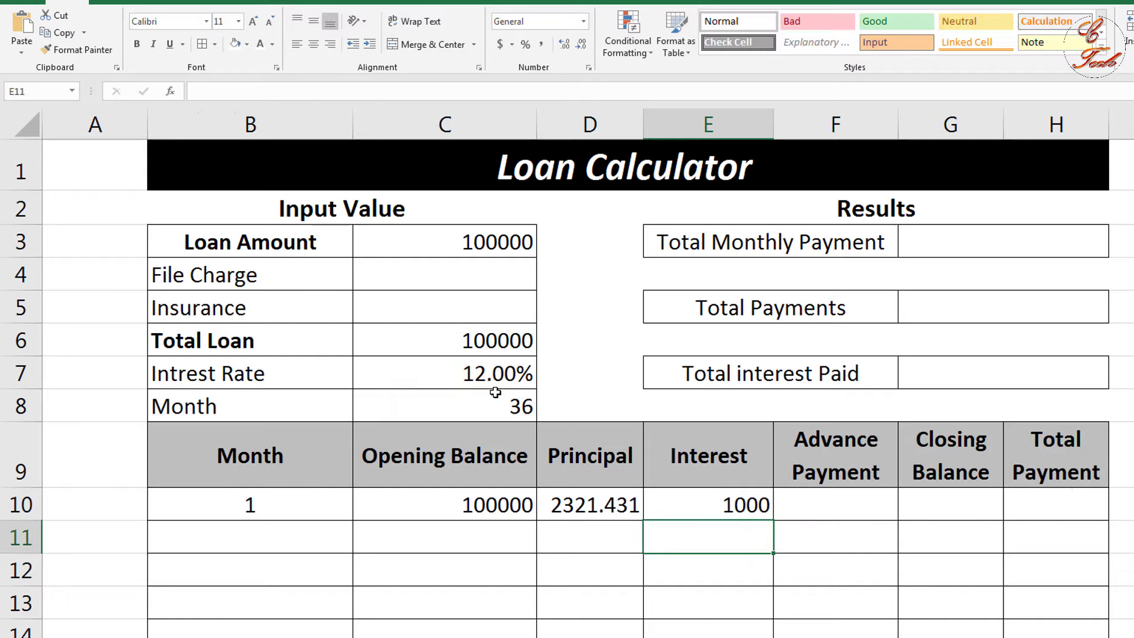
left_click(675, 509)
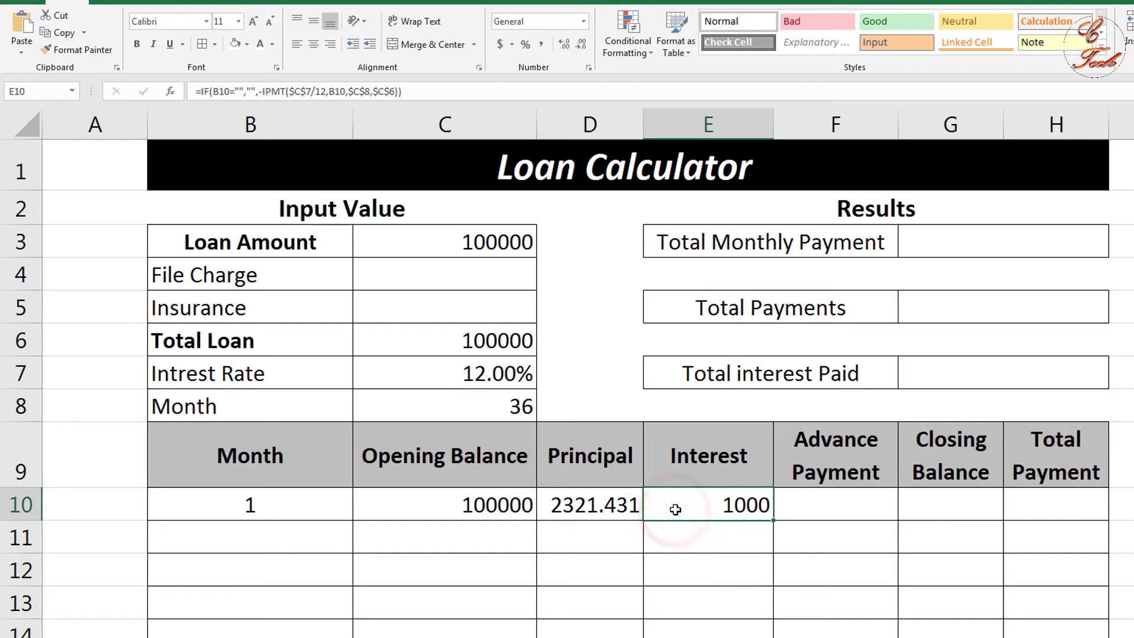
Make the C6 present-value reference in the D10 principal formula absolute as $C$6
left_click(608, 507)
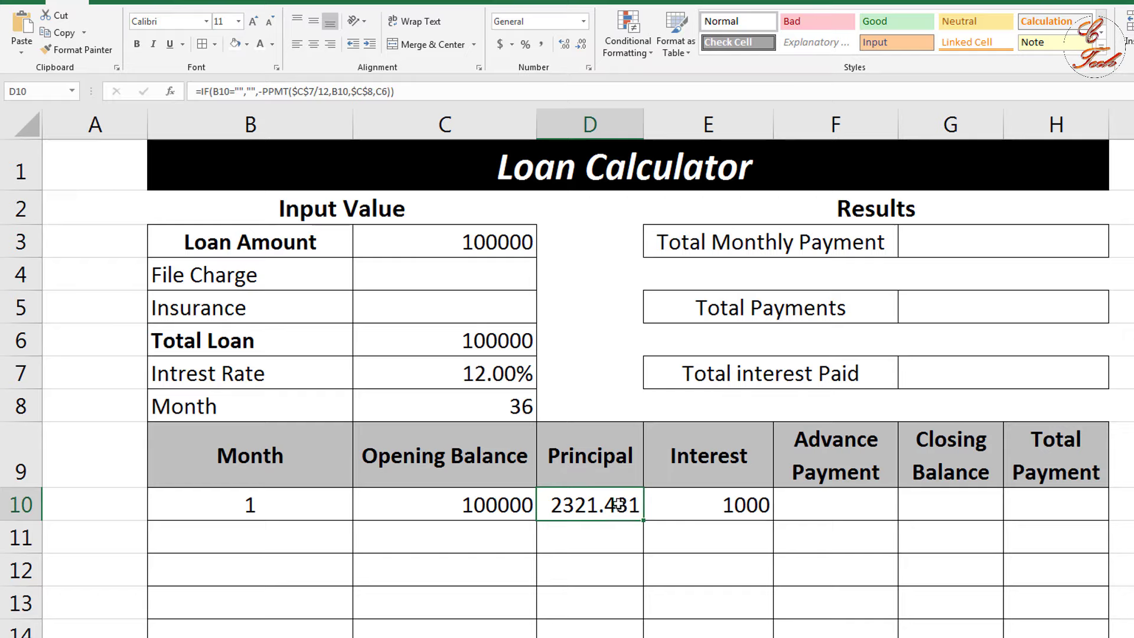
left_click(385, 91)
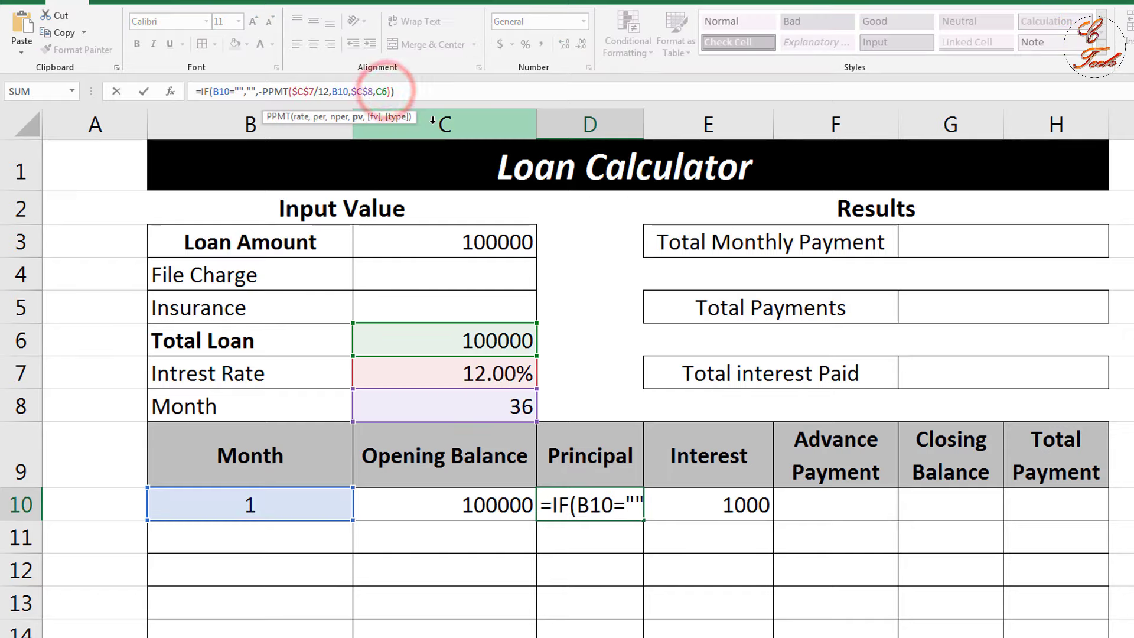
key("F4")
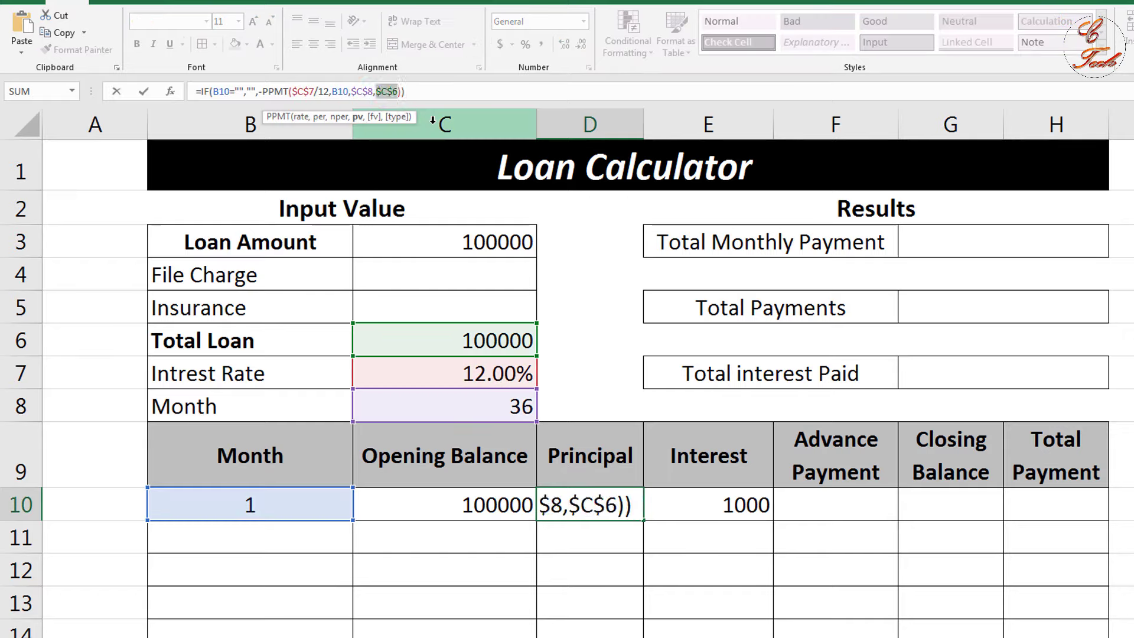
key("Return")
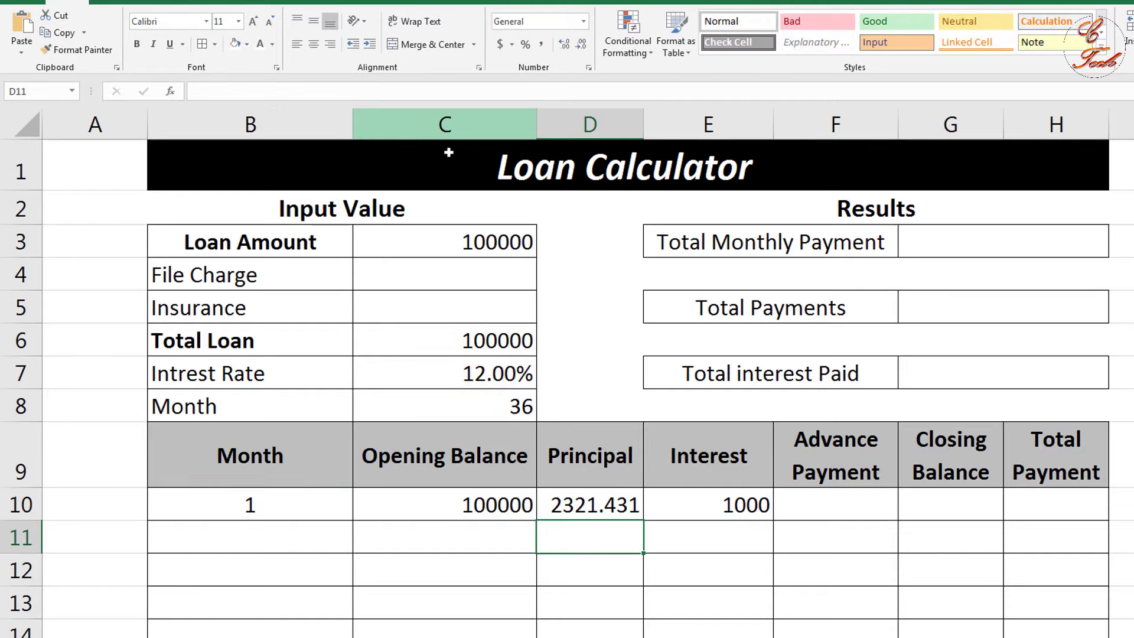
left_click(600, 506)
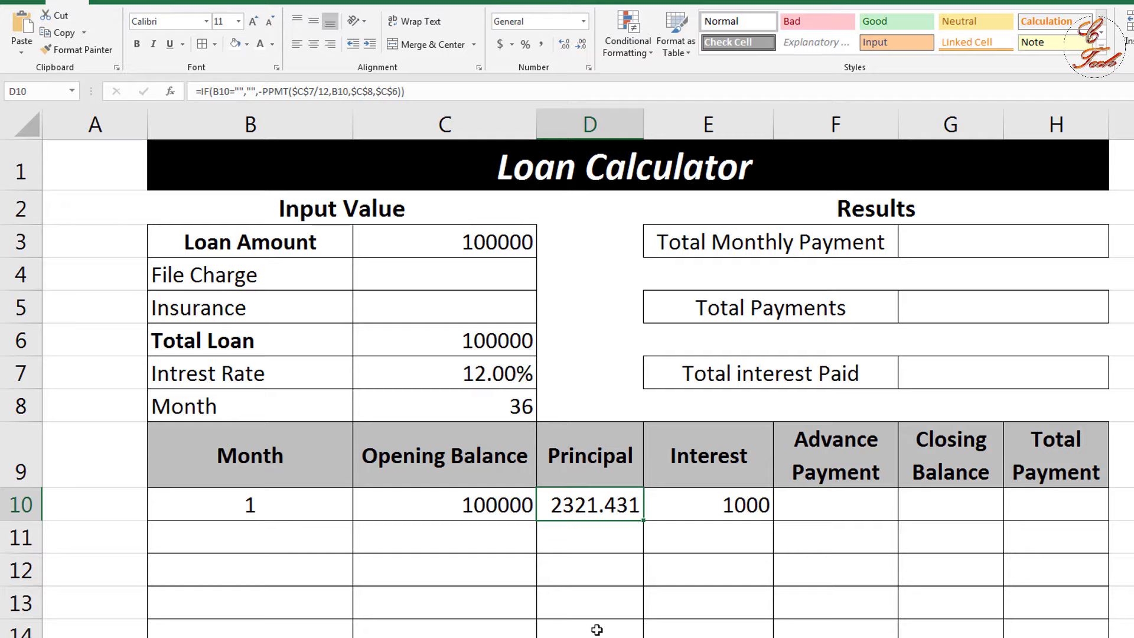
Start the closing balance formula in G10 with an IF that returns blank when B10 is empty: =if(B10="","",
left_click(827, 515)
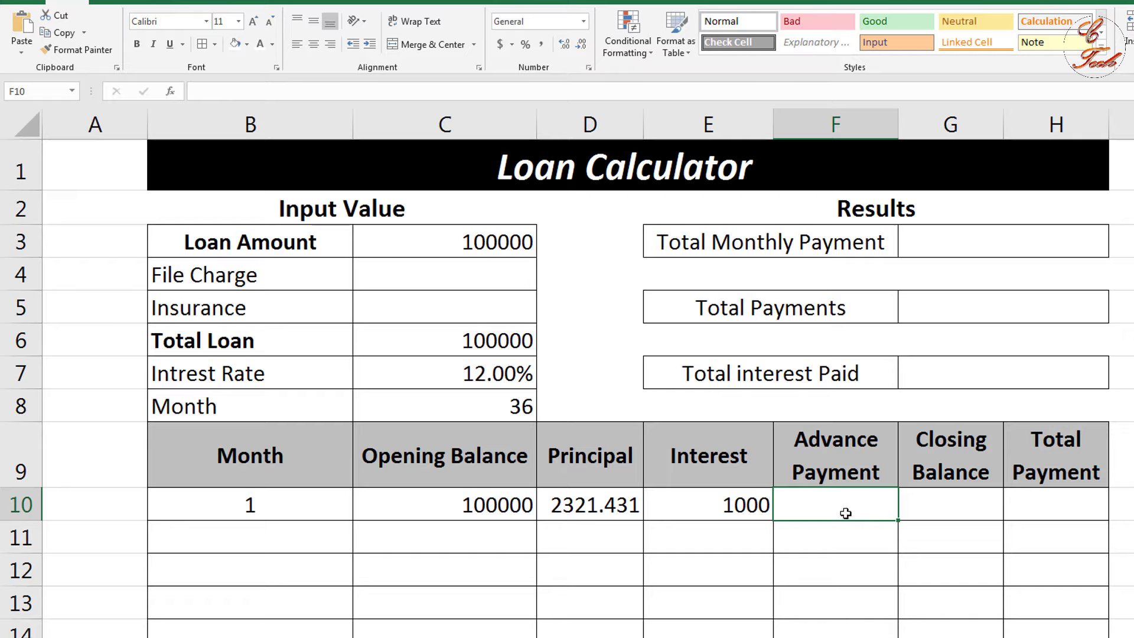
left_click(928, 501)
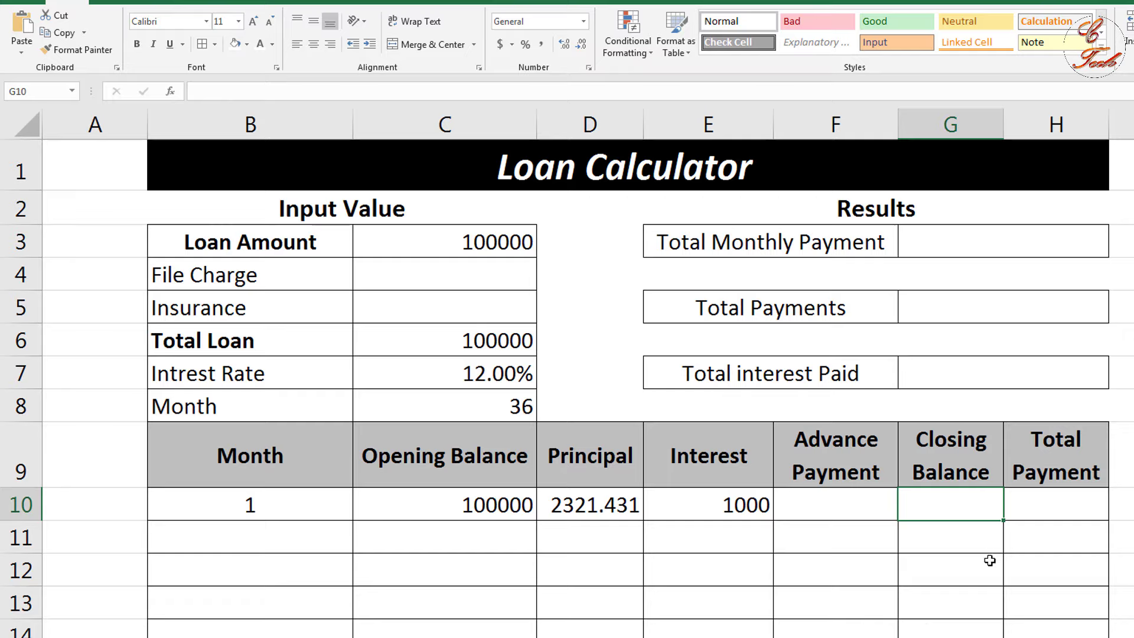
left_click(975, 510)
type("=")
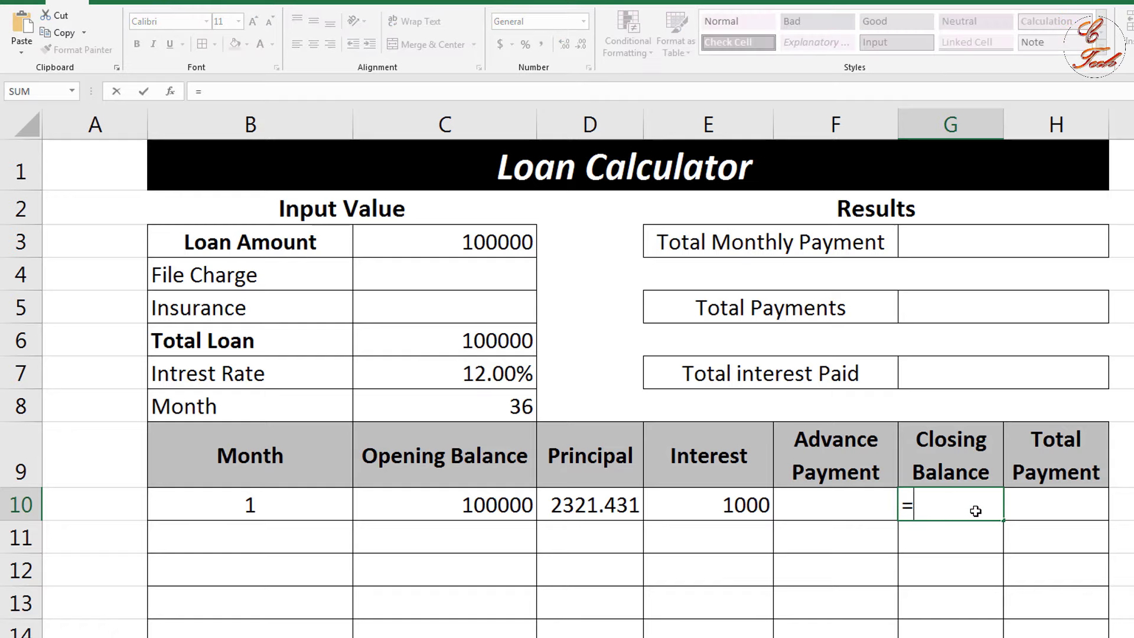
type("if")
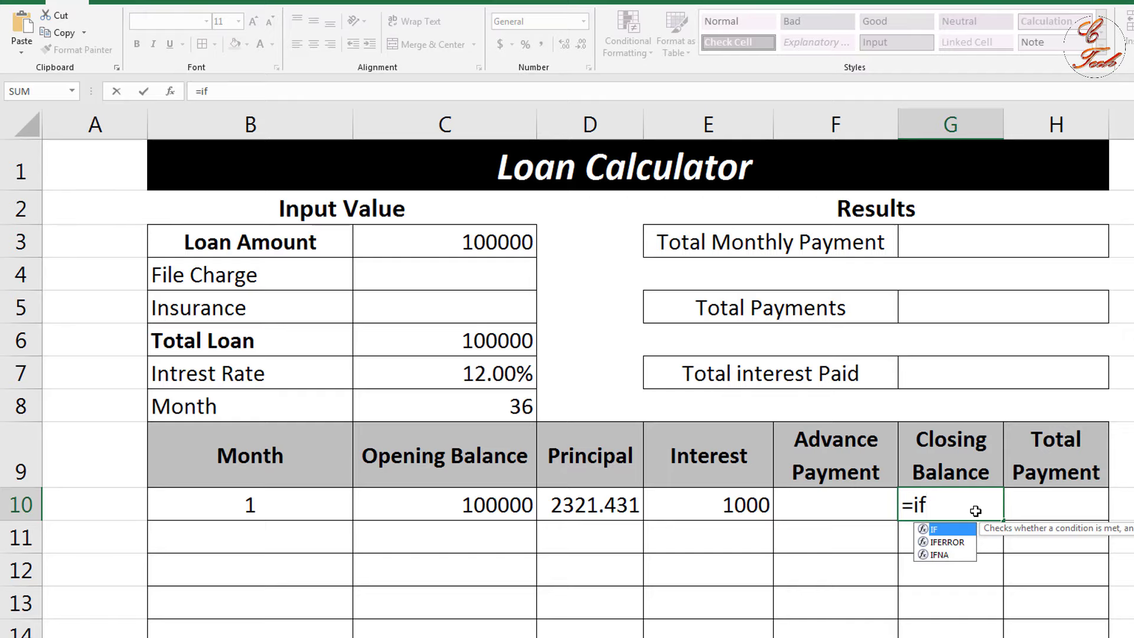
type("(")
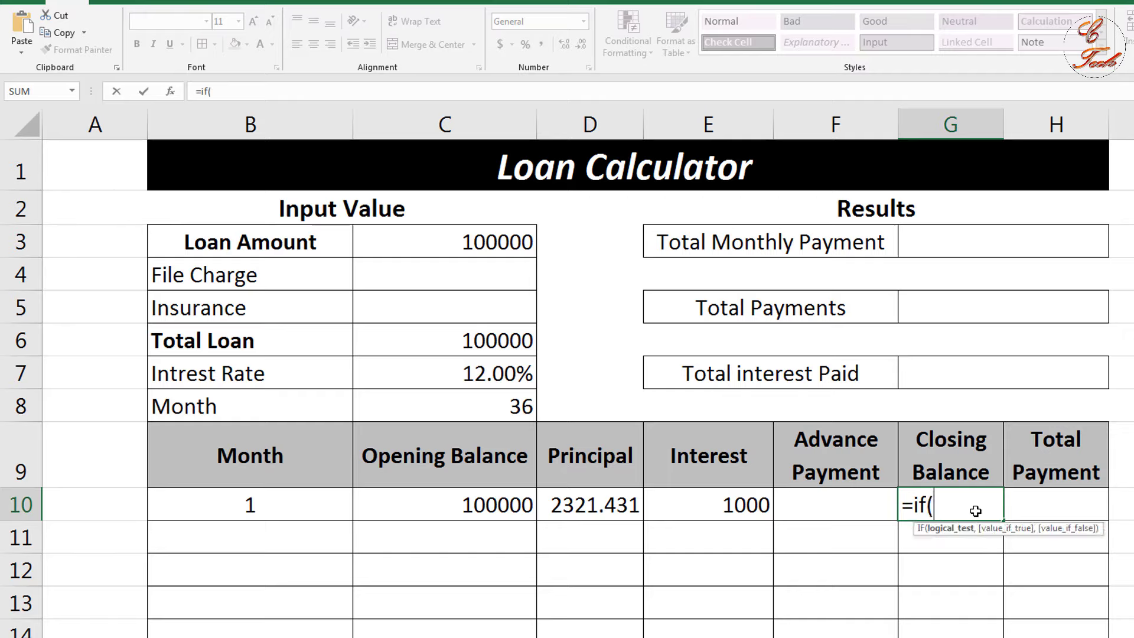
left_click(302, 515)
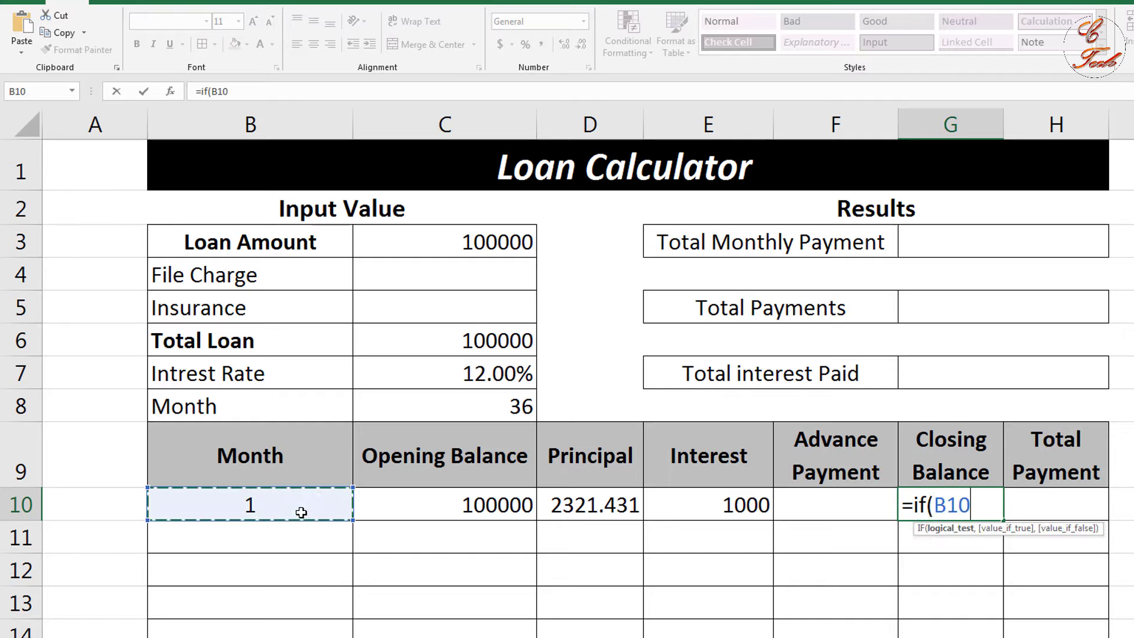
type("=")
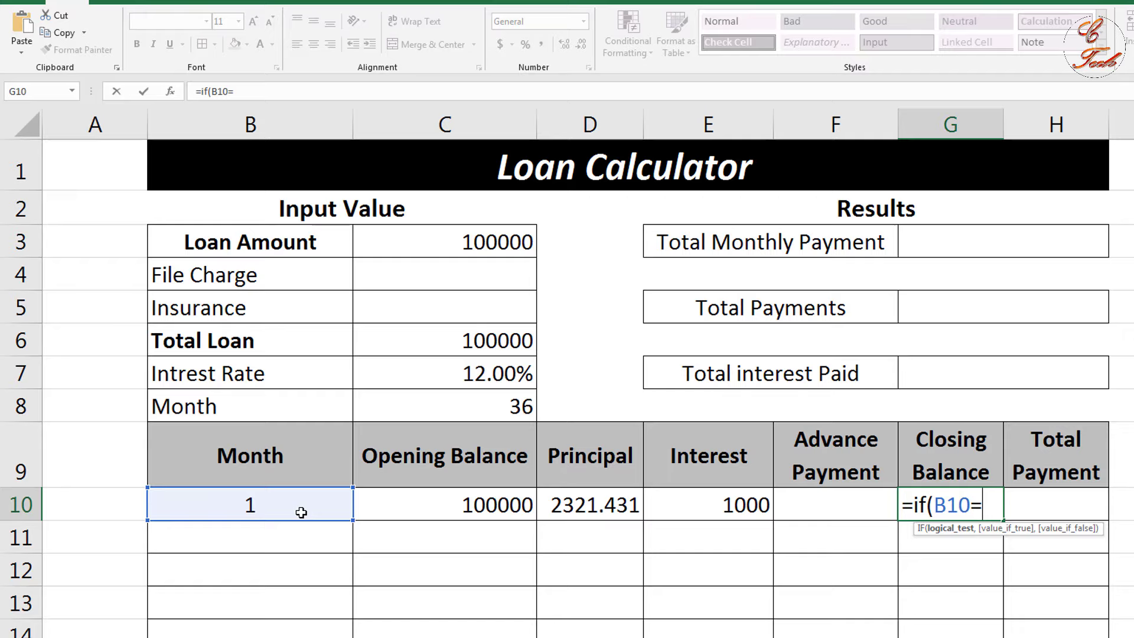
type("\"\",")
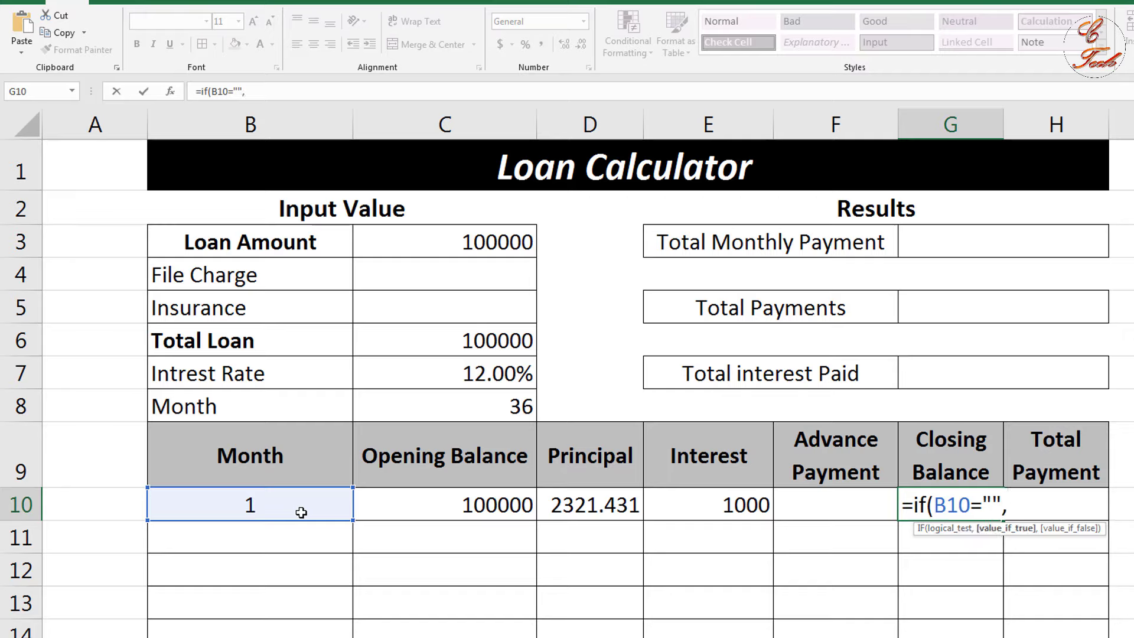
type("\"\",")
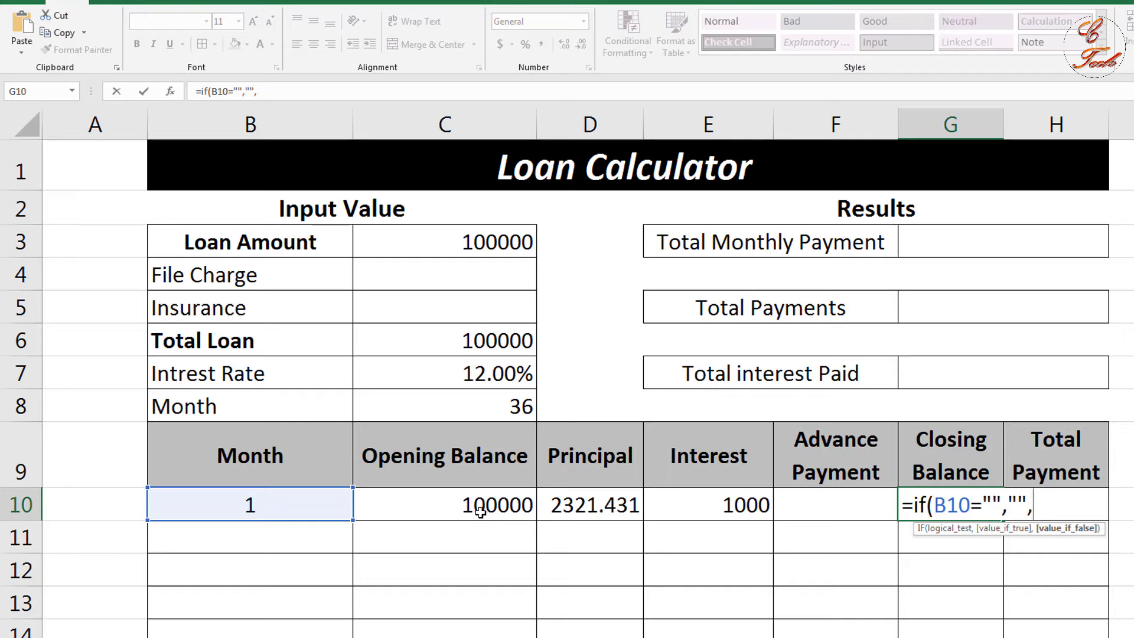
Complete the G10 closing balance formula with C10-D10-F10 as the value if false
left_click(480, 512)
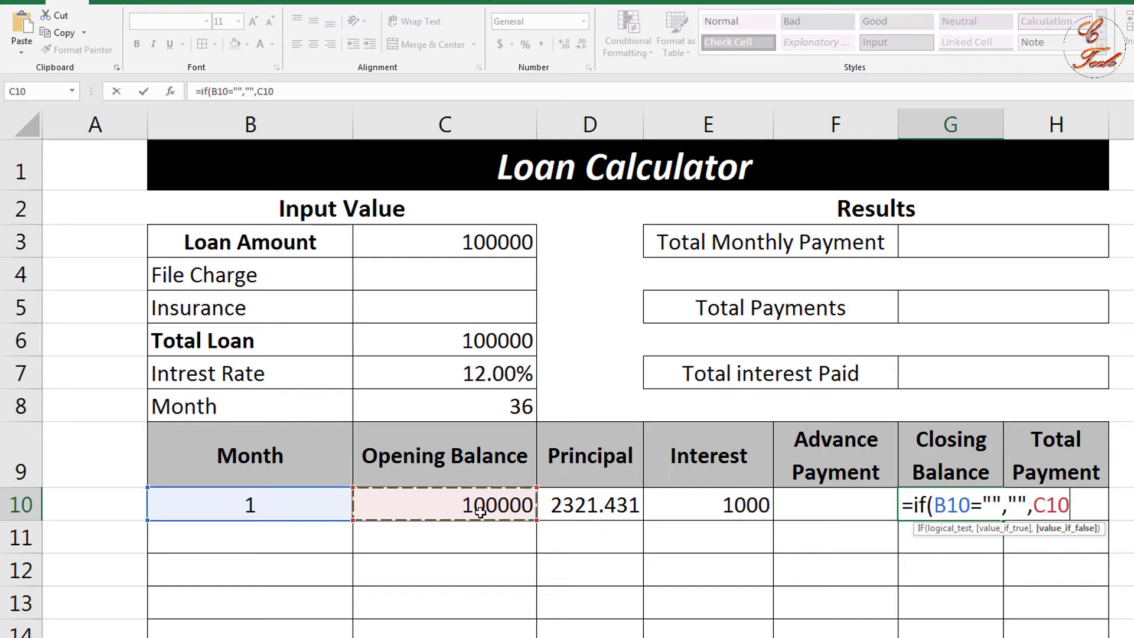
type("-")
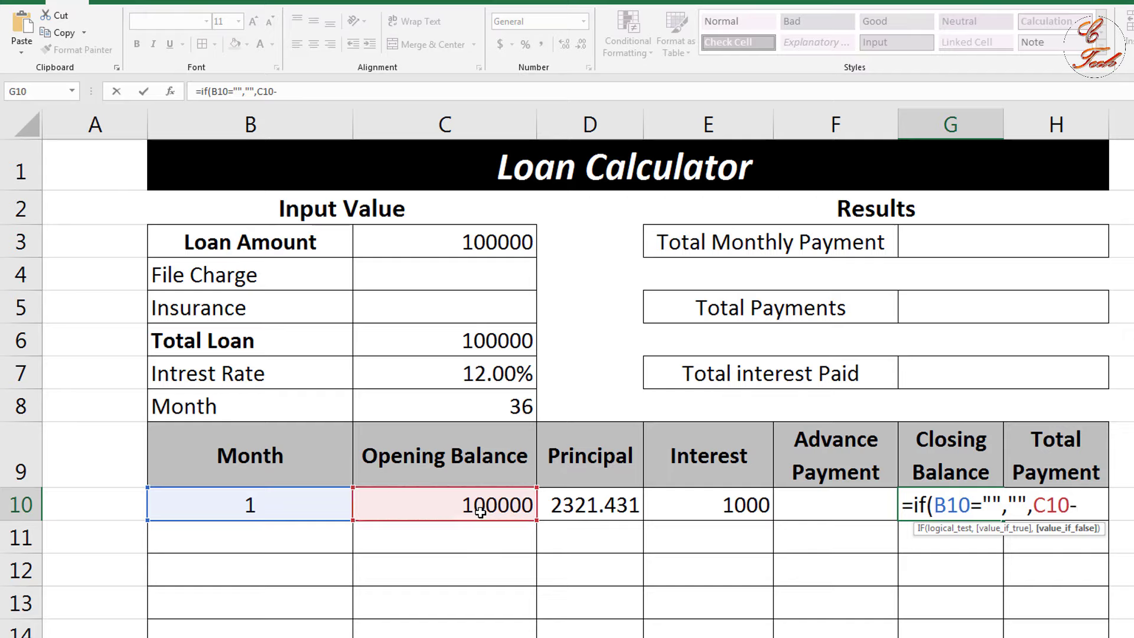
left_click(588, 515)
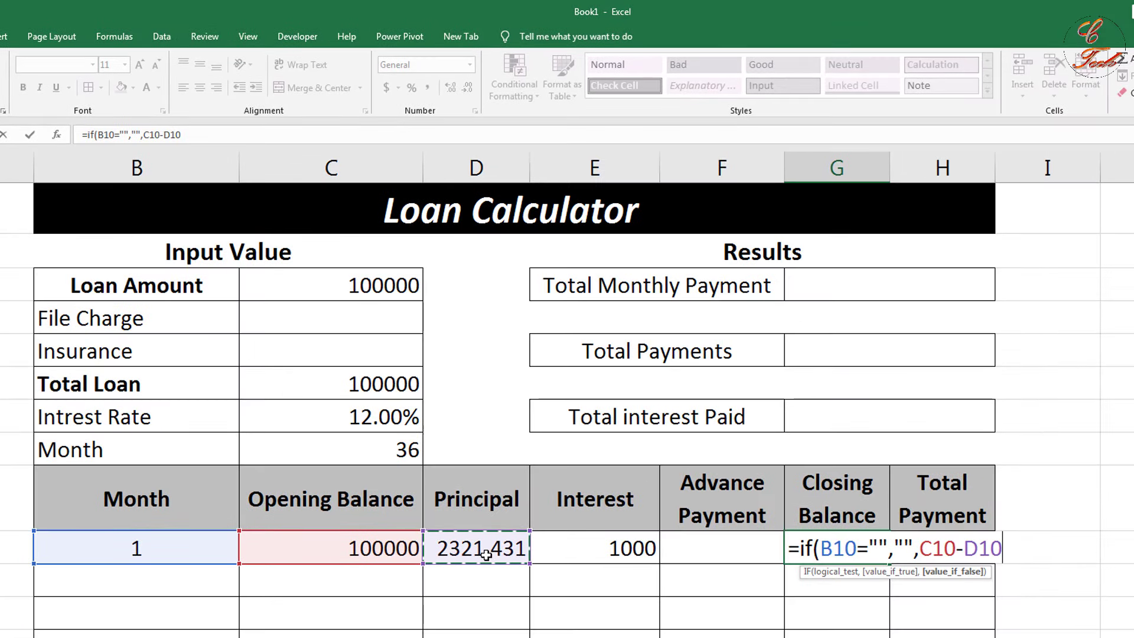
type("-")
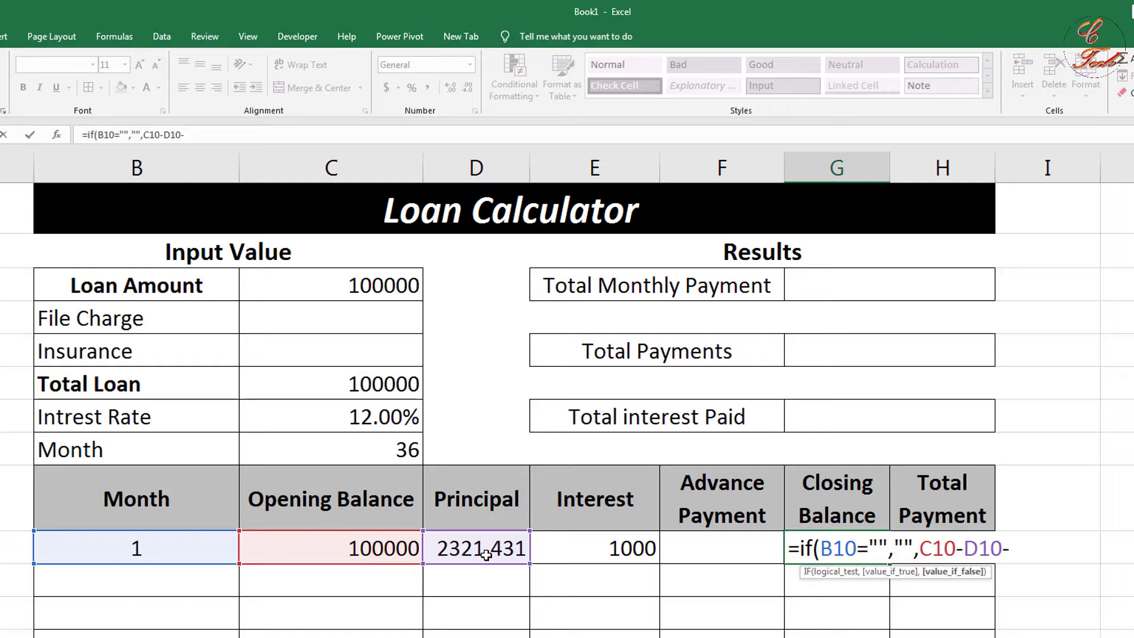
left_click(719, 557)
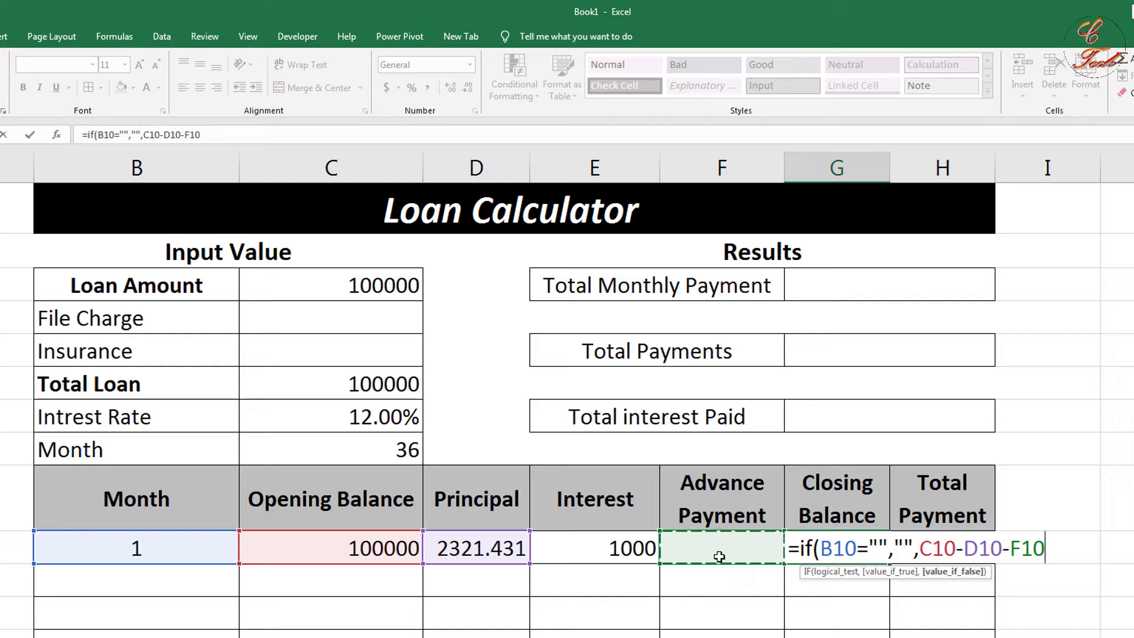
type(")")
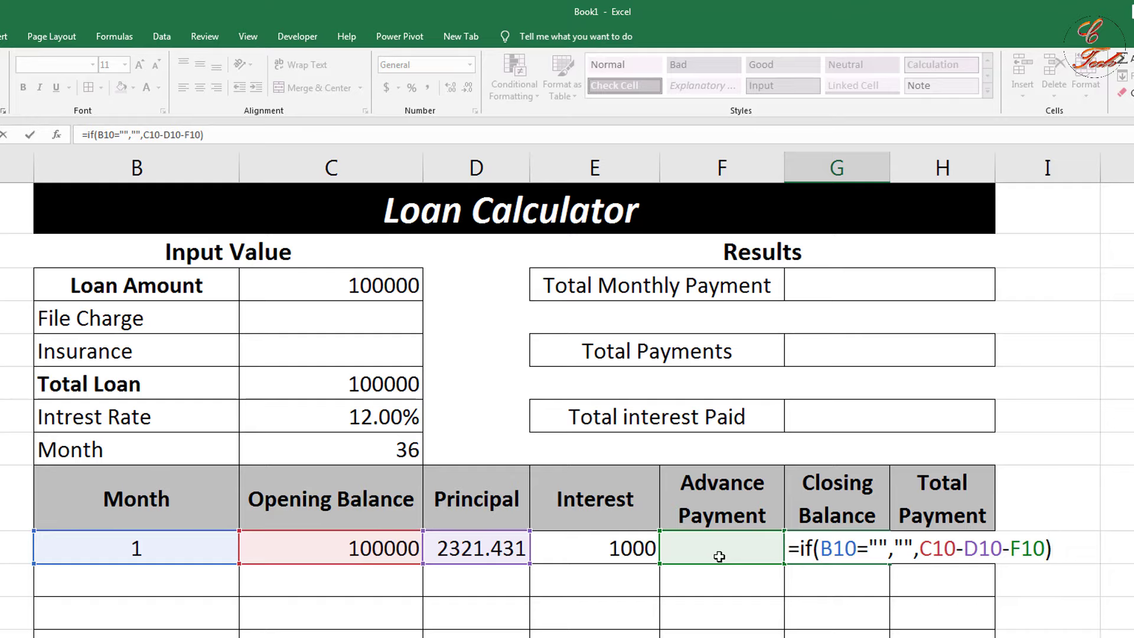
key("Return")
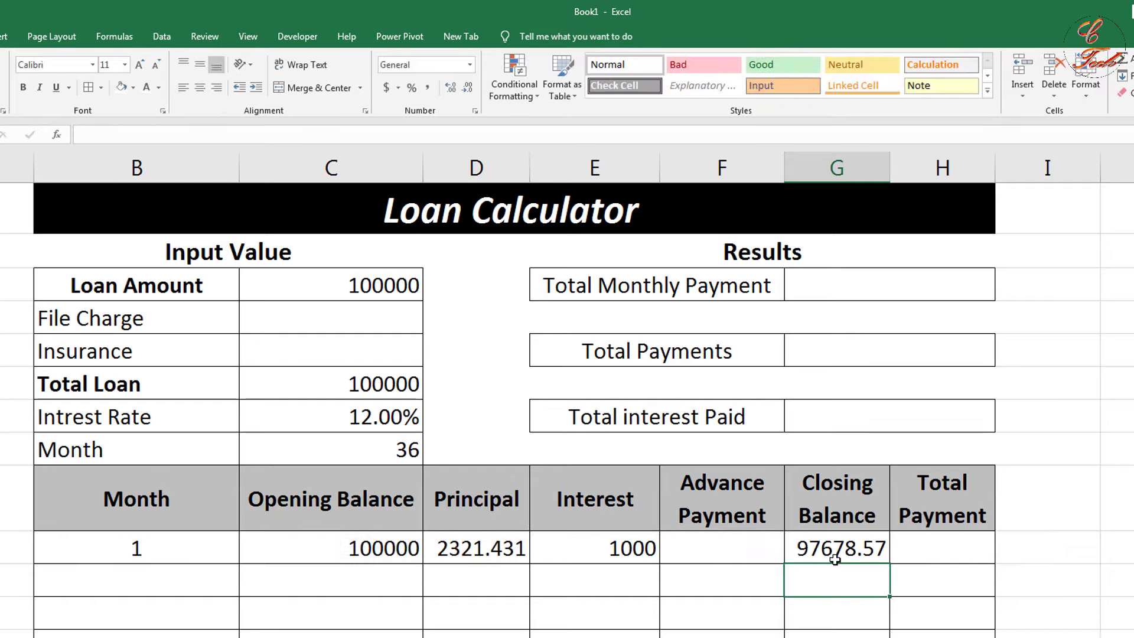
Start the total payment formula in H10 with an IF that returns blank when B10 is empty: =if(B10="","",
left_click(936, 549)
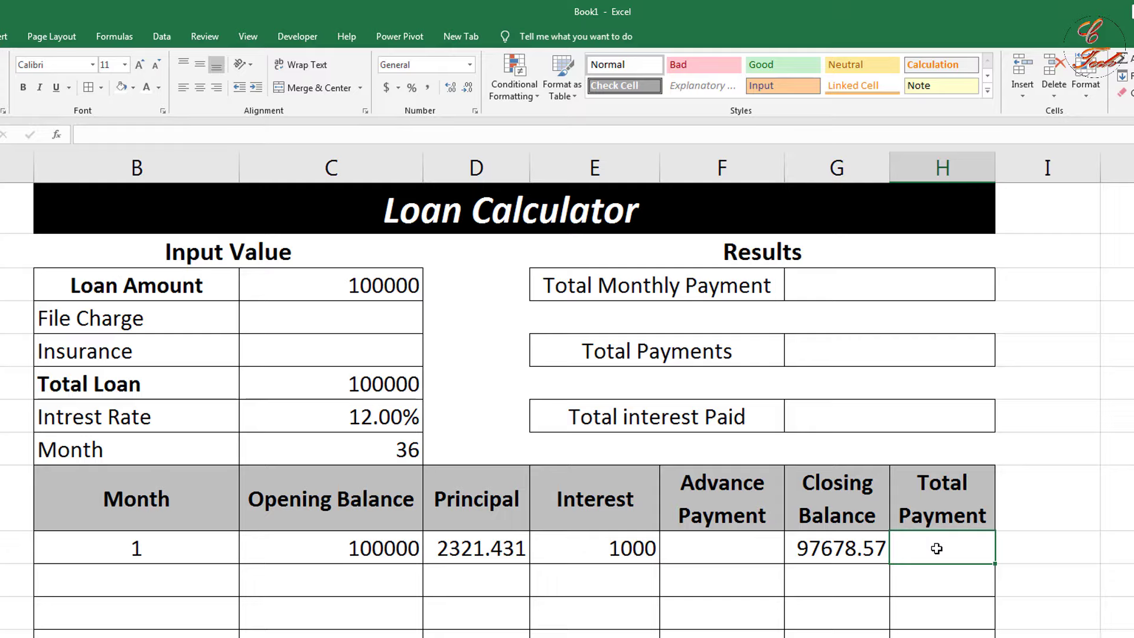
type("=if")
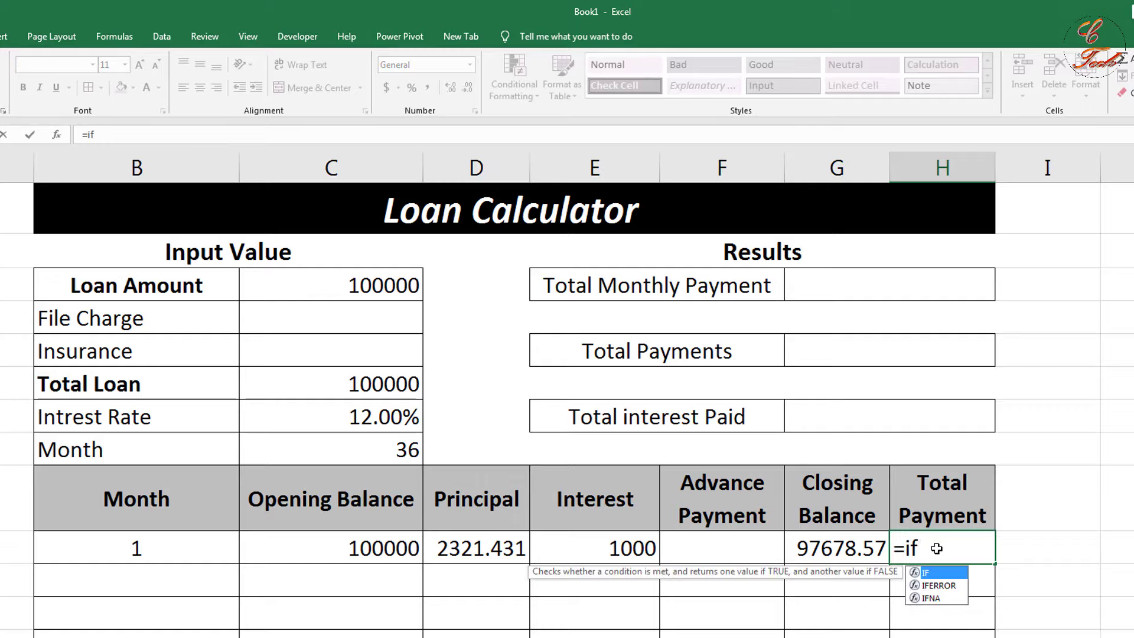
type("(")
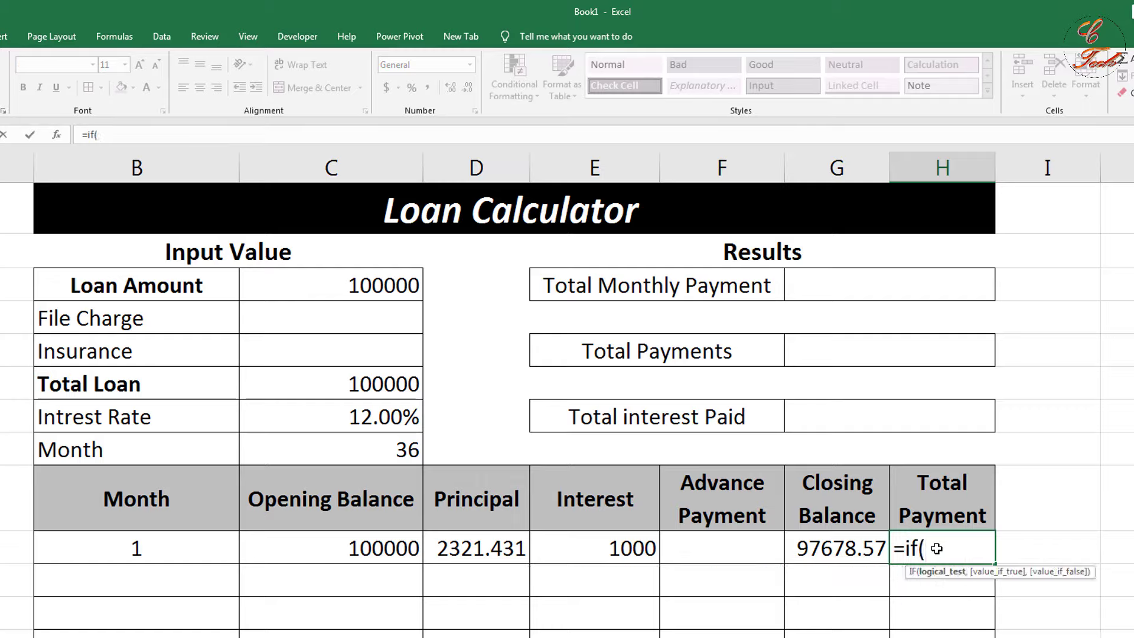
left_click(186, 550)
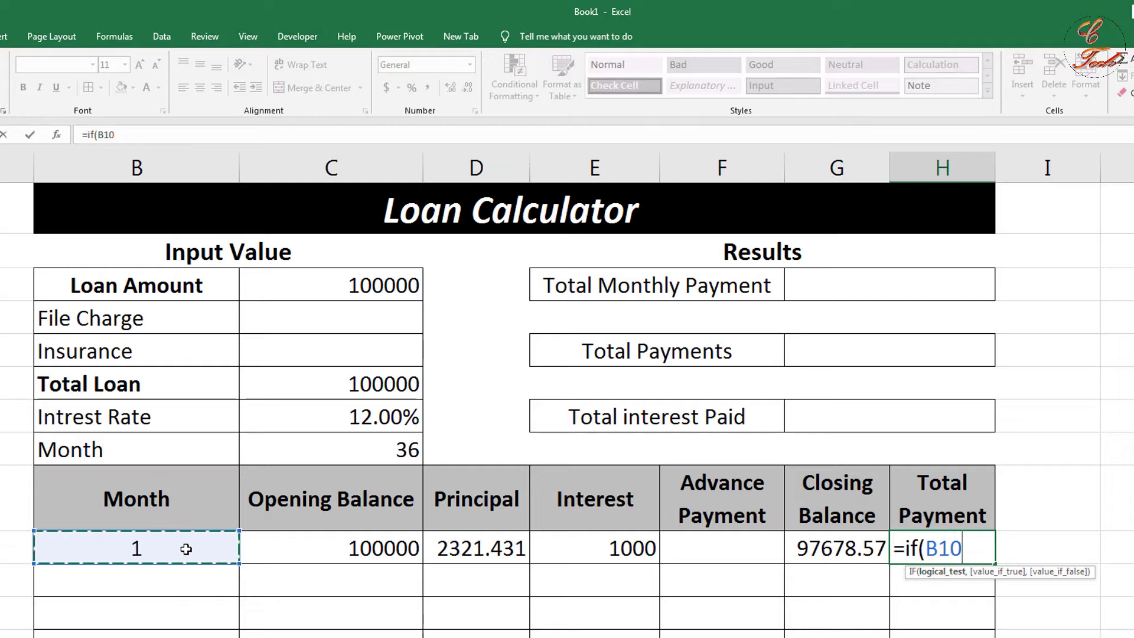
type("=\"\"")
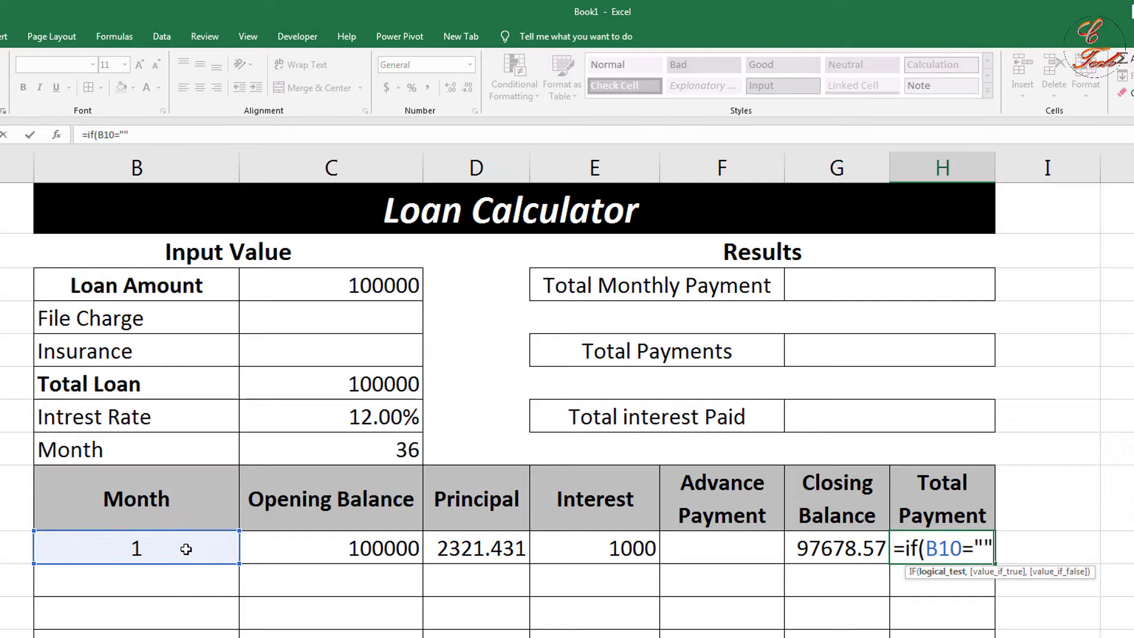
type(",\"")
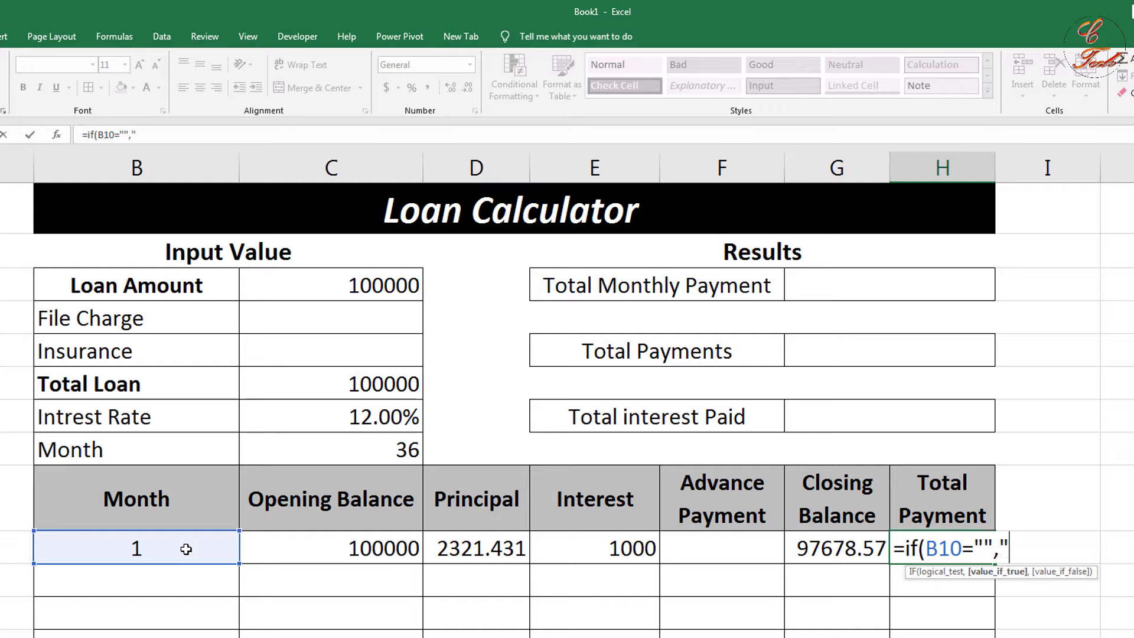
type("\",")
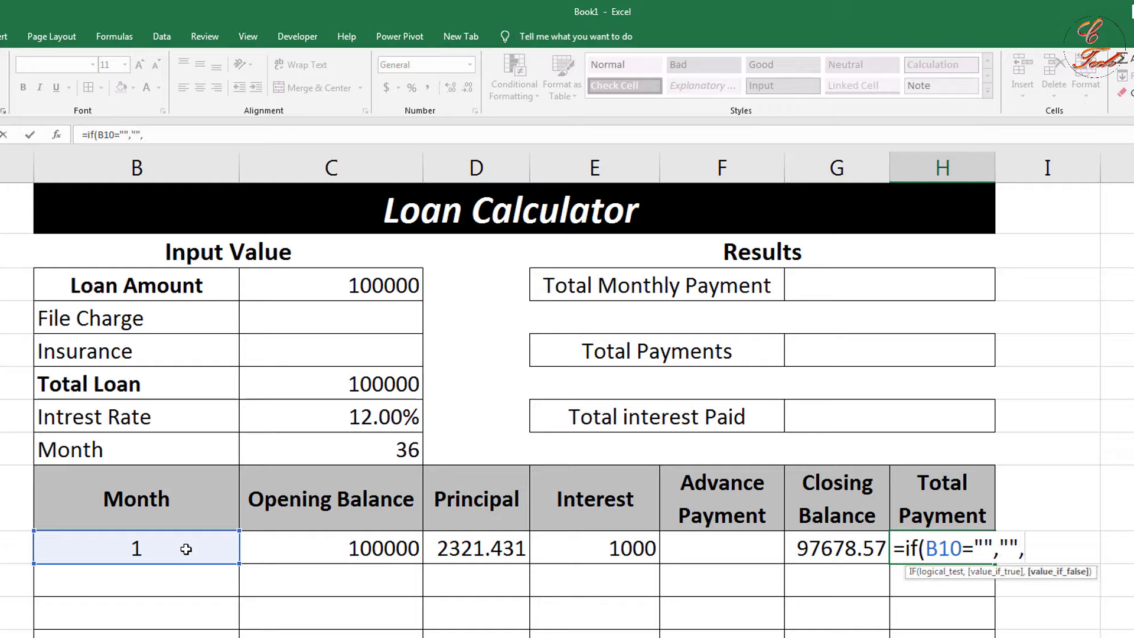
Complete the H10 total payment formula with D10+E10+F10 as the value if false, and check the entered formula
left_click(478, 548)
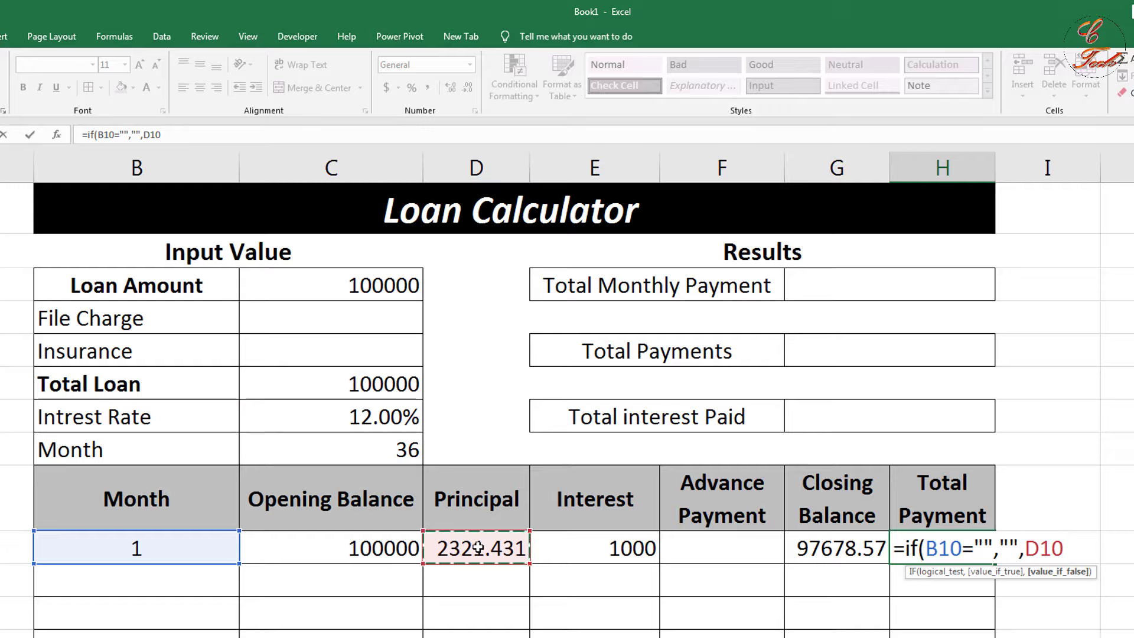
type("+")
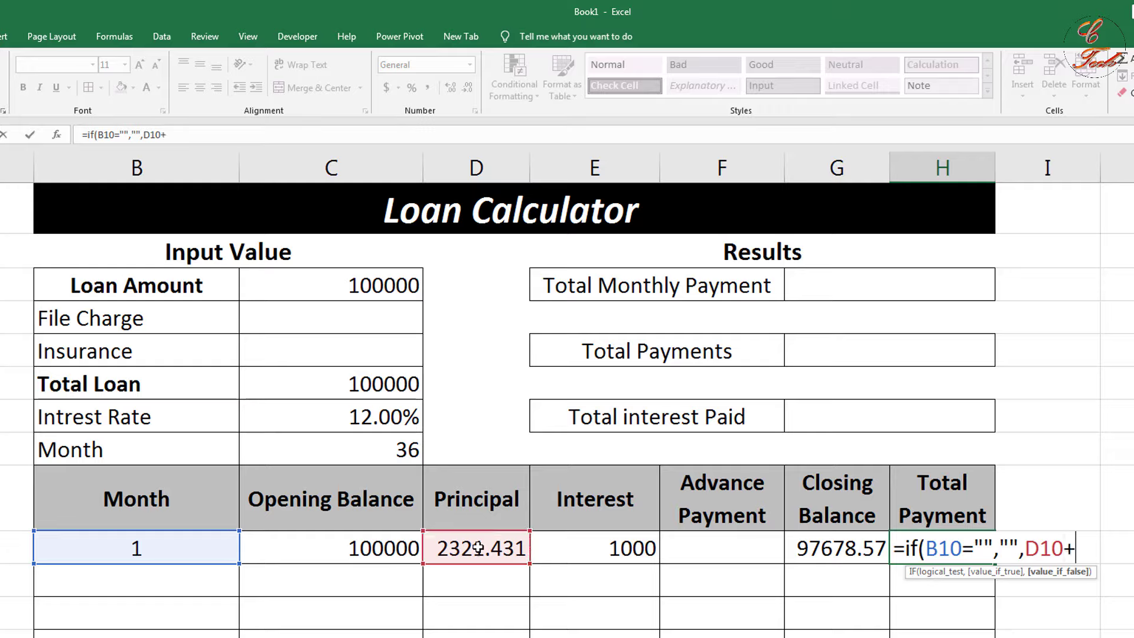
left_click(574, 551)
type("+")
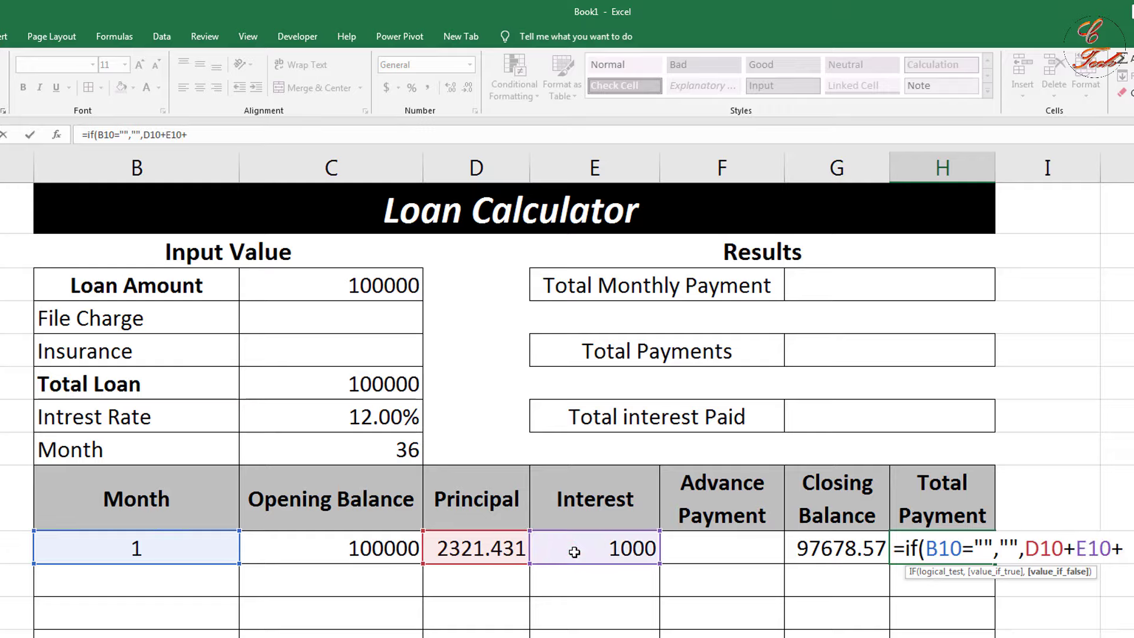
left_click(739, 551)
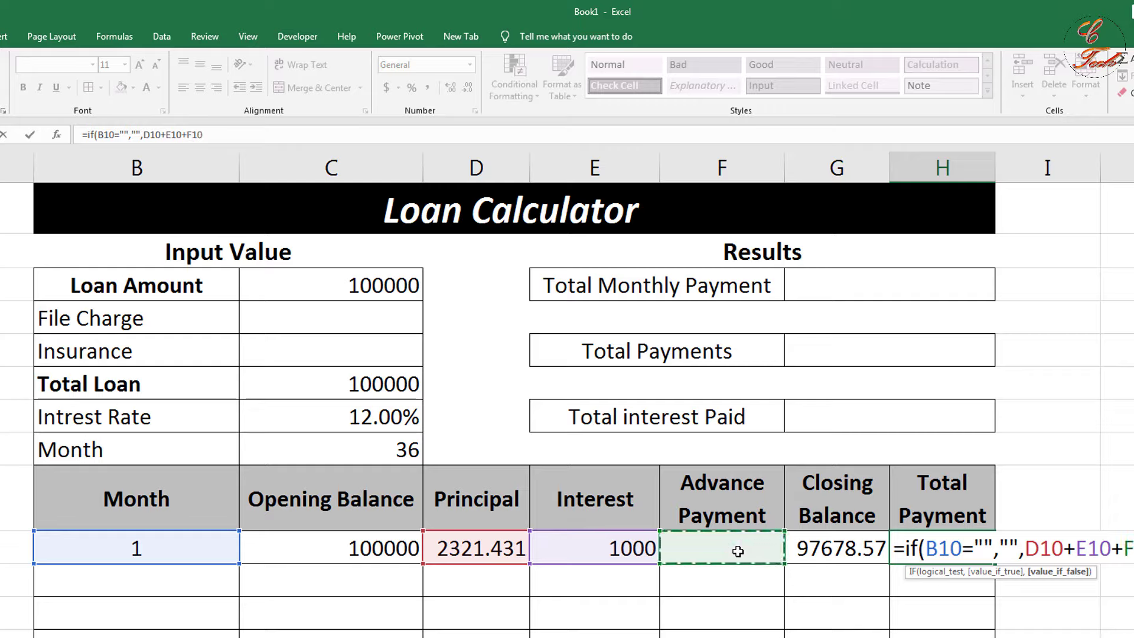
key("Return")
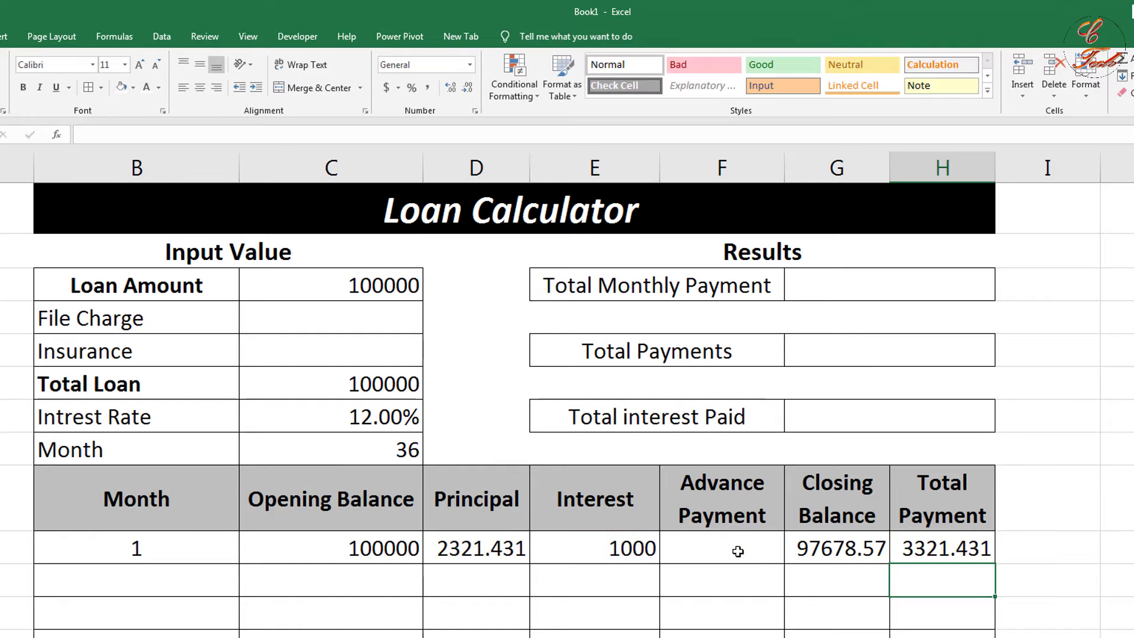
left_click(950, 555)
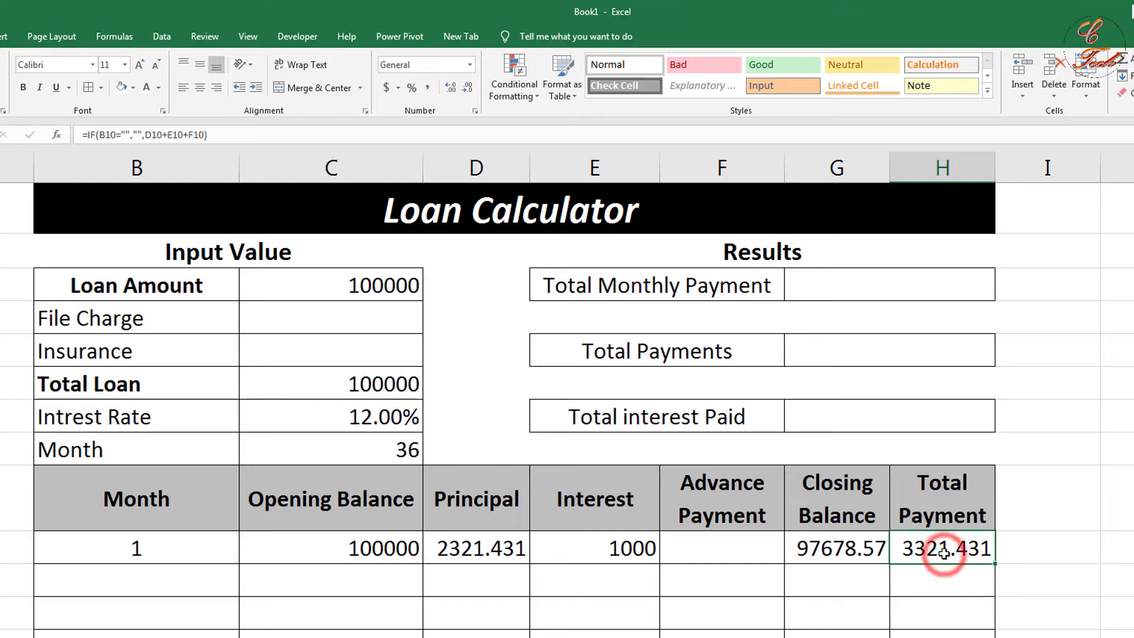
Start the month formula in B11 with an IF testing G10>1 and a nested IF as its value if true: =if(G10>1,if(
left_click(219, 558)
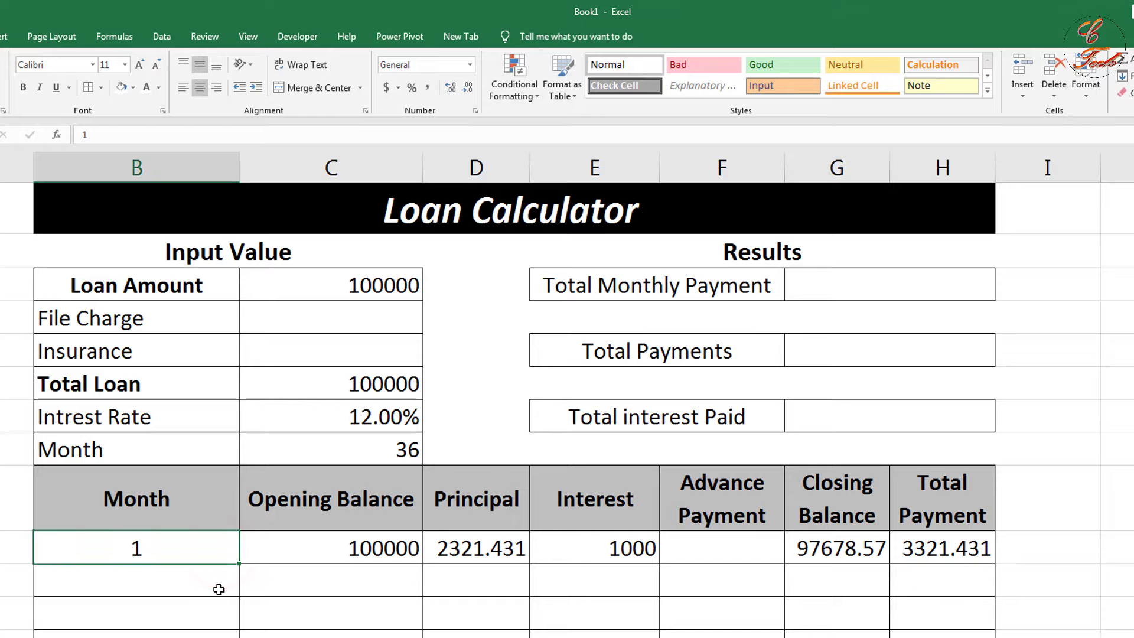
left_click(369, 450)
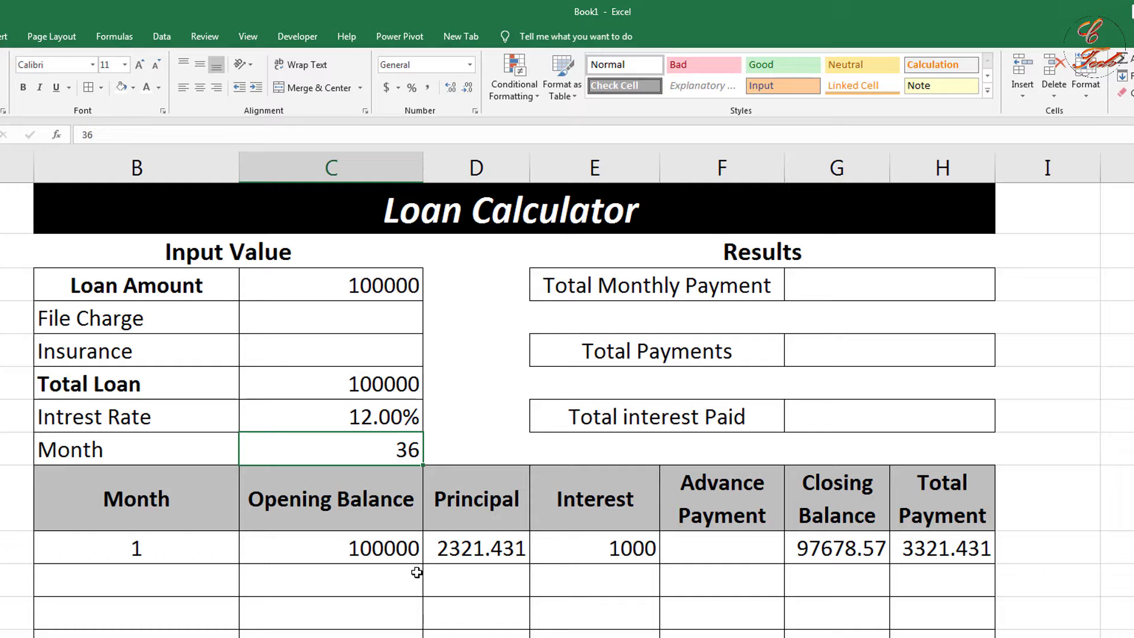
left_click(211, 587)
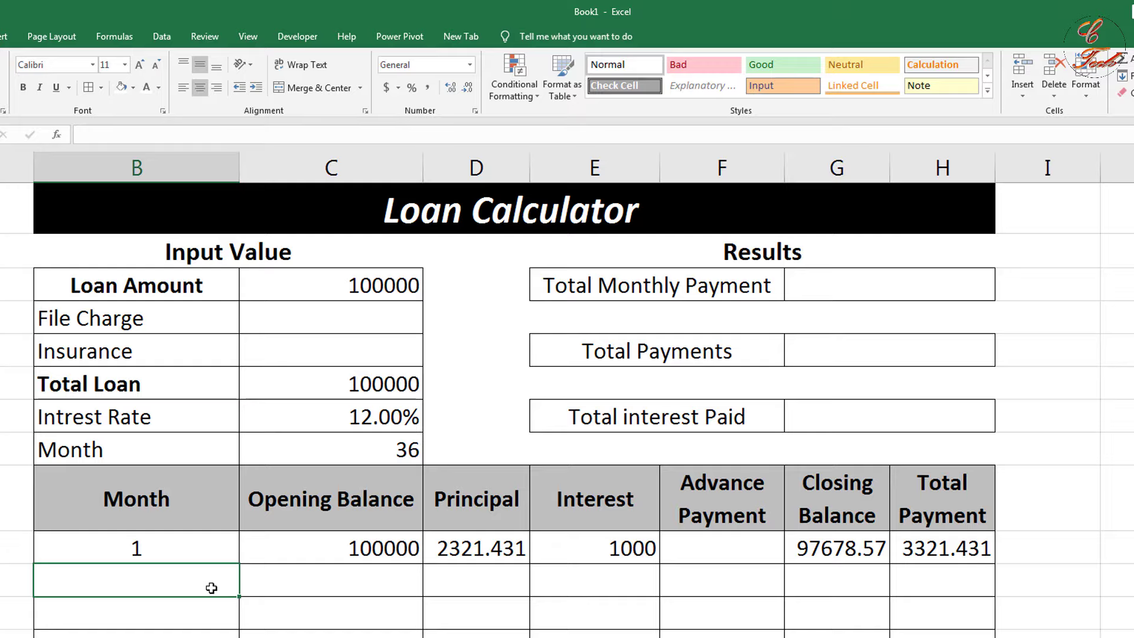
type("=if(")
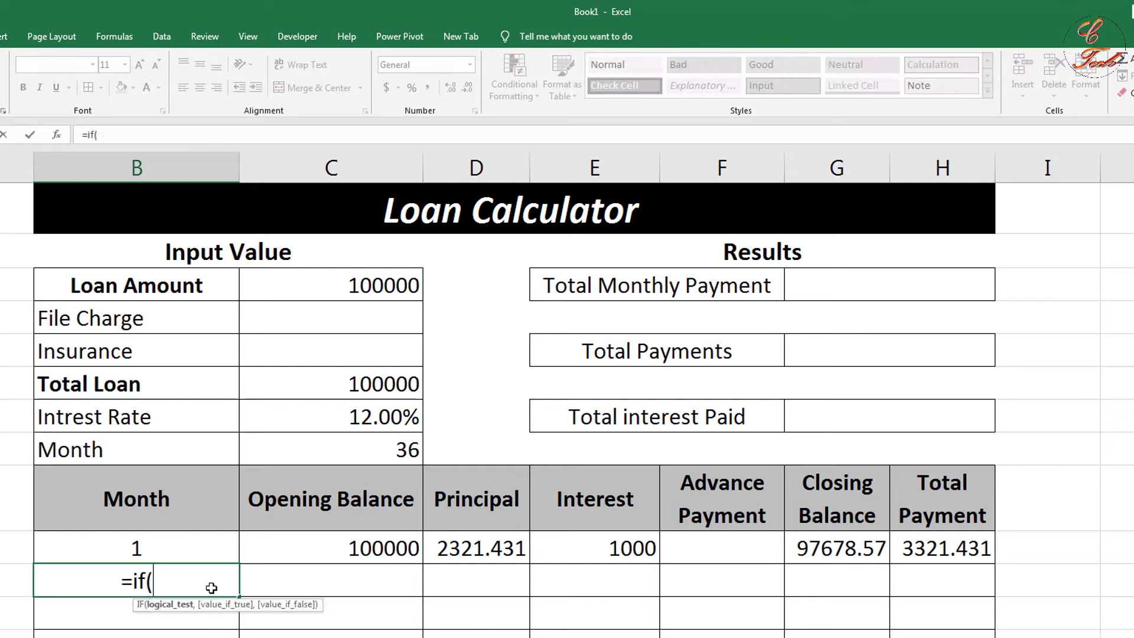
left_click(833, 550)
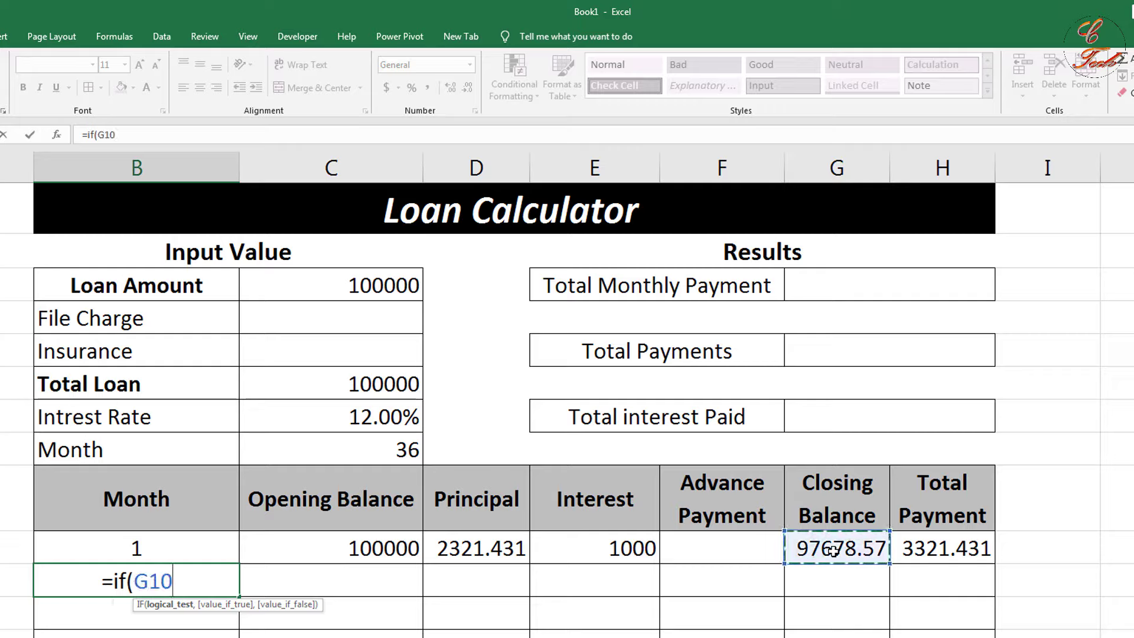
type(">")
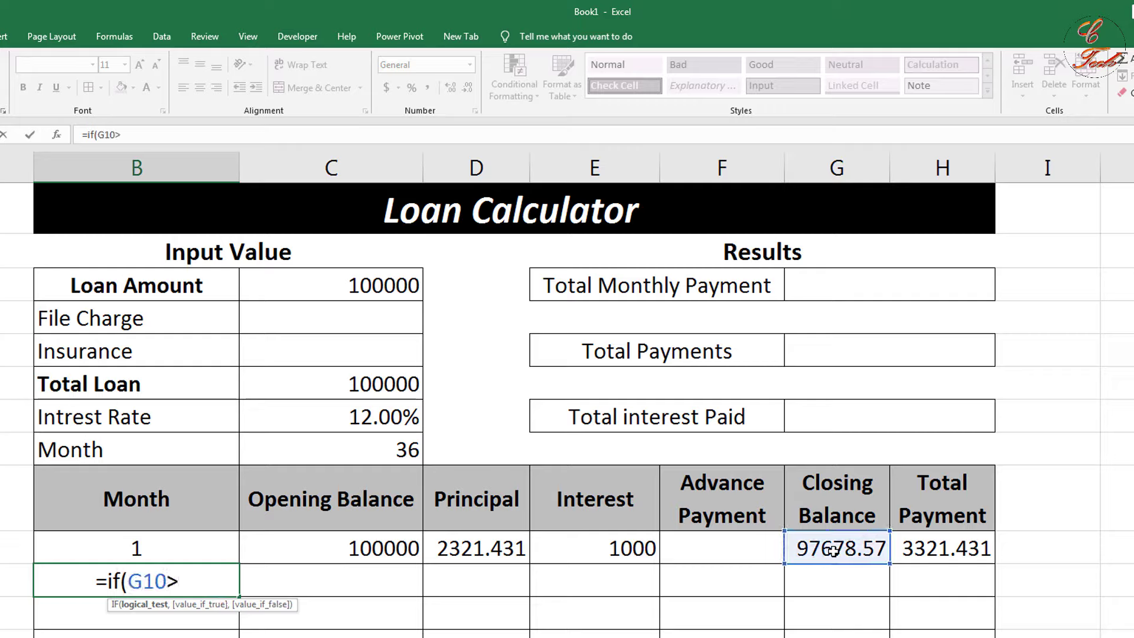
type("1")
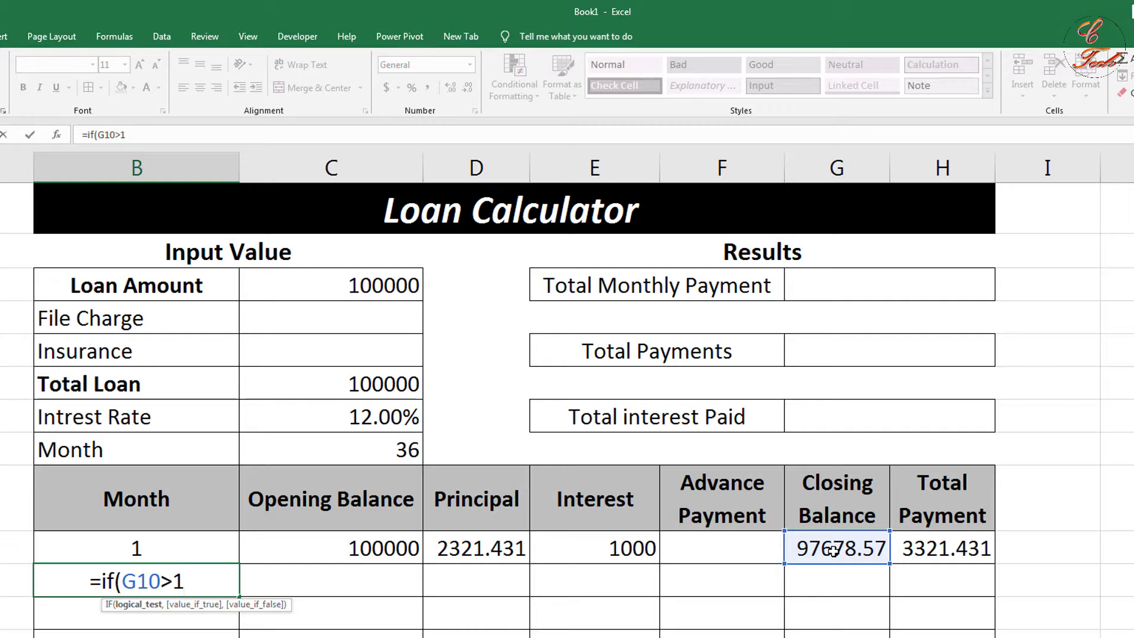
type(",")
type("if")
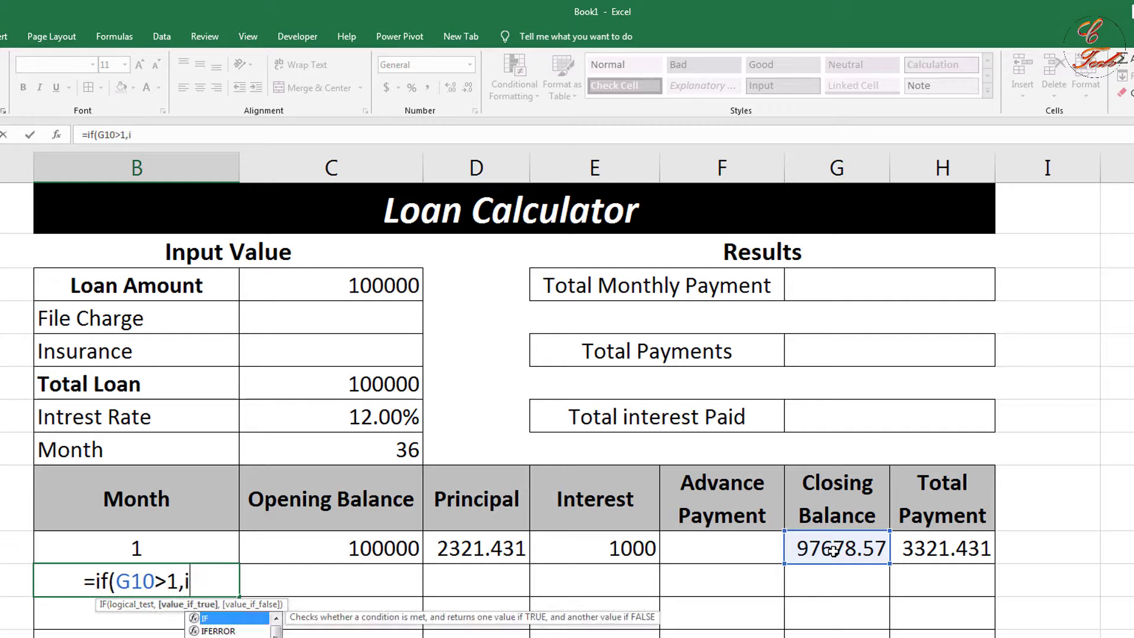
type("(")
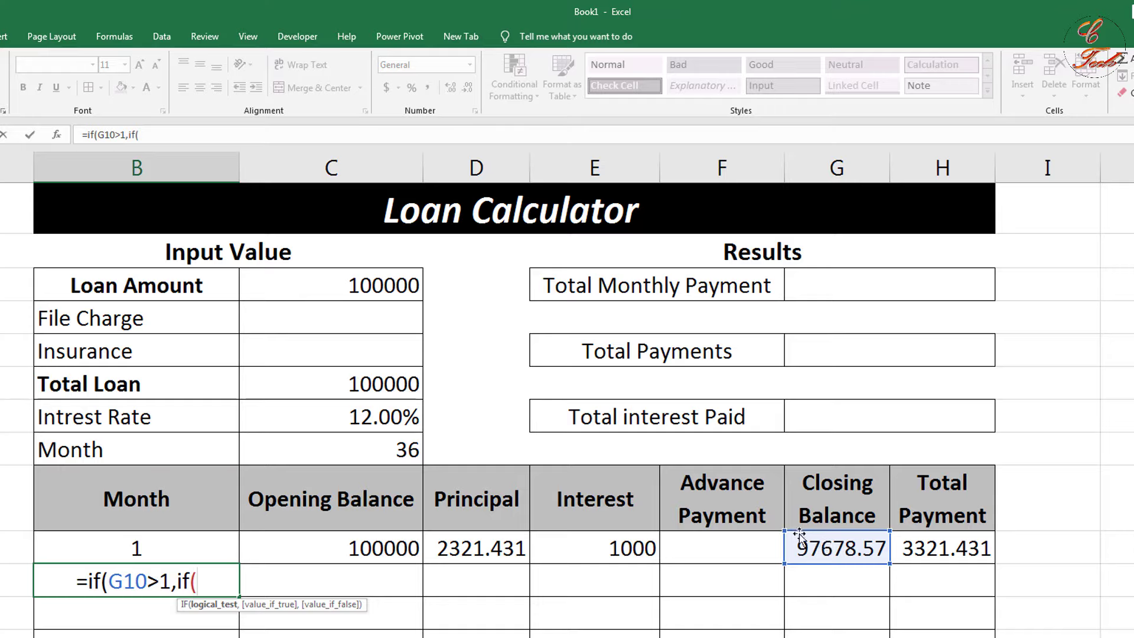
Make the nested IF in the B11 formula return blank when B10 is empty: B10="","",
left_click(153, 548)
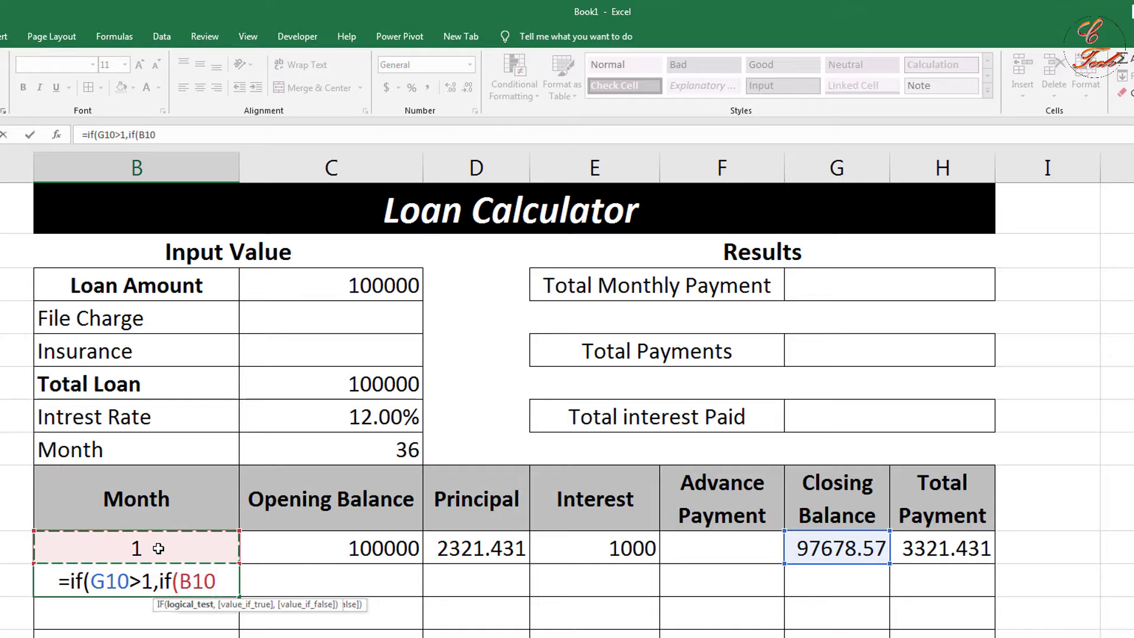
type("=")
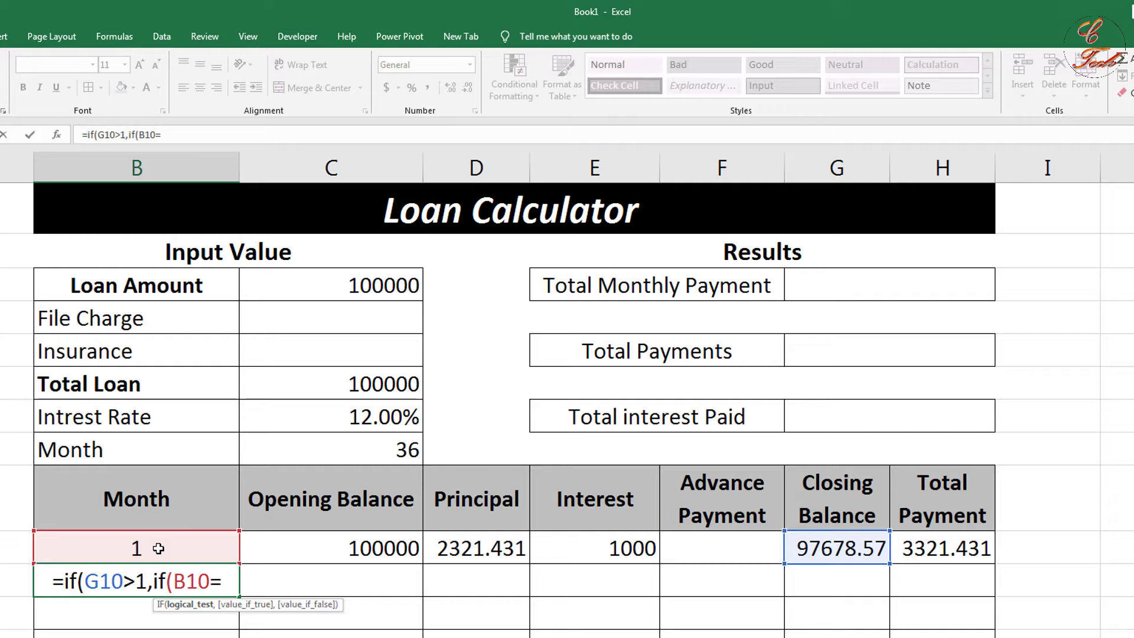
type("\"\"")
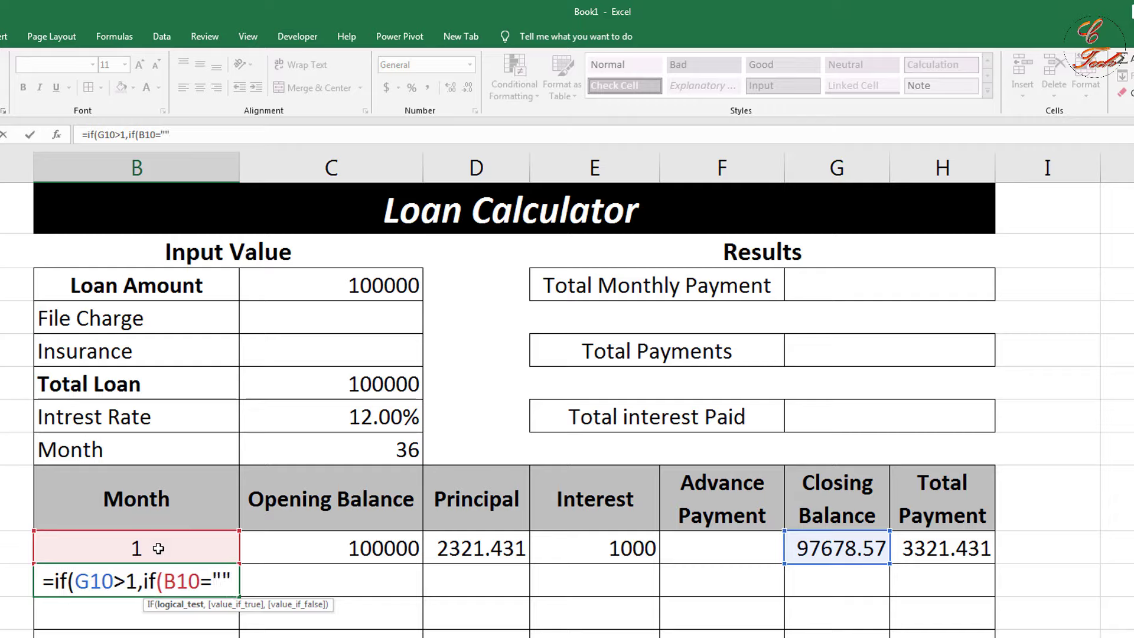
type(",\"\"")
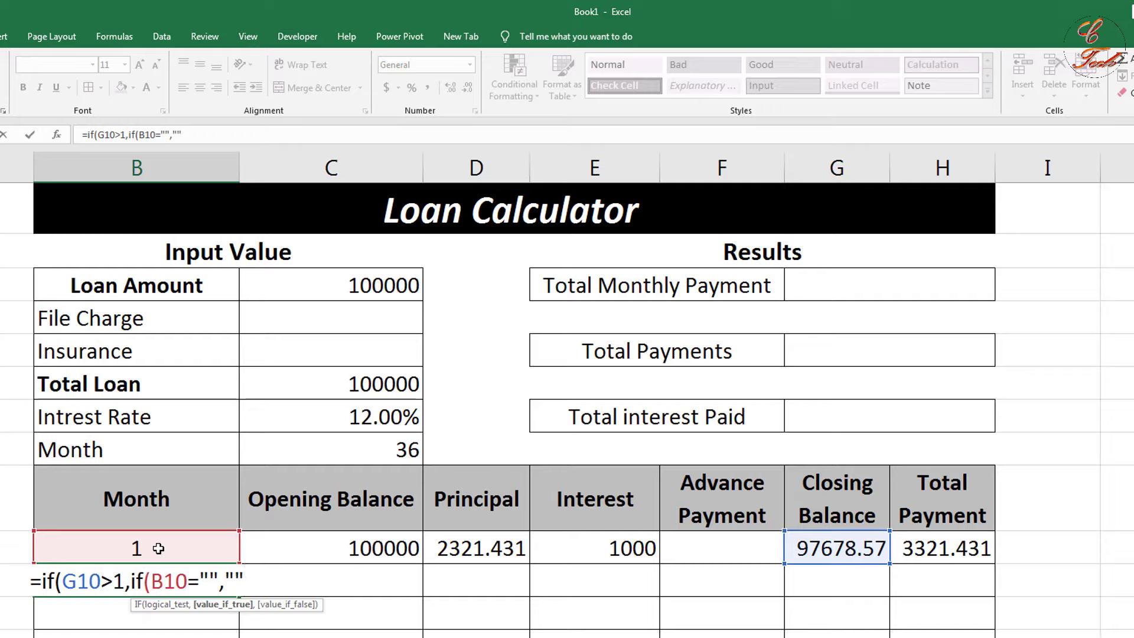
type(",")
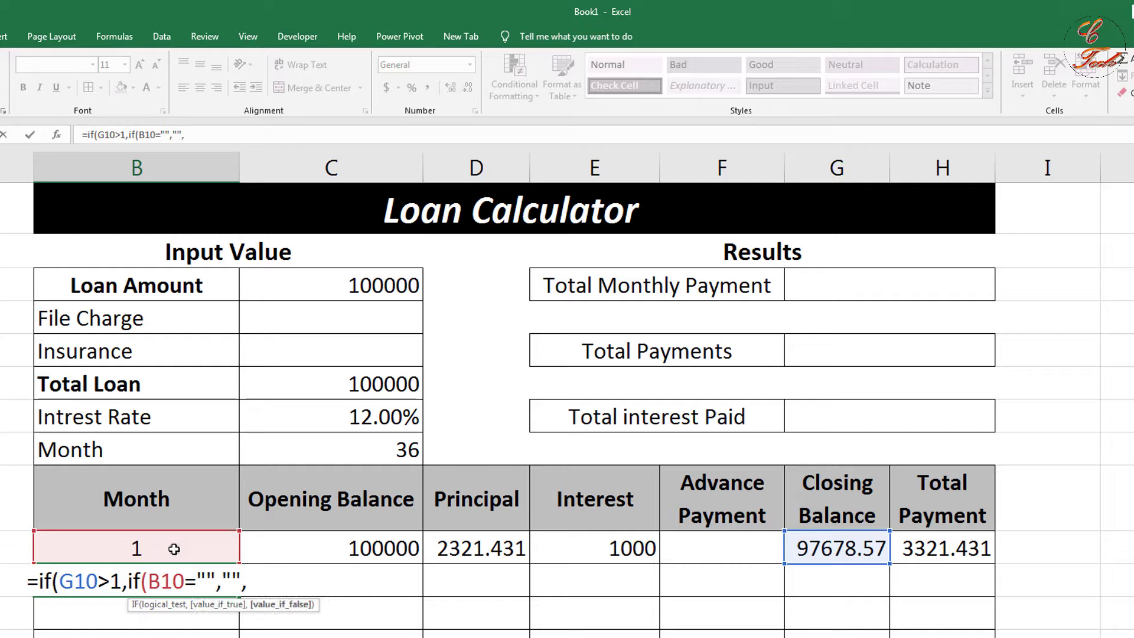
Complete the B11 month formula with B10+1 for the nested IF and "" for the outer IF's false value, and check the entered formula
left_click(174, 548)
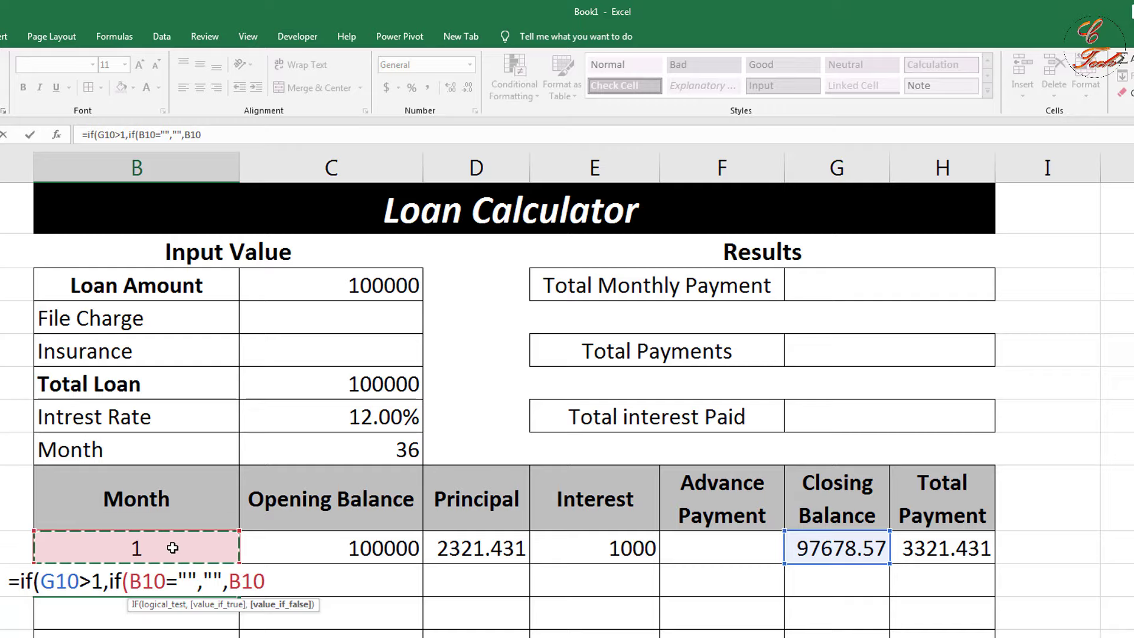
type("+1")
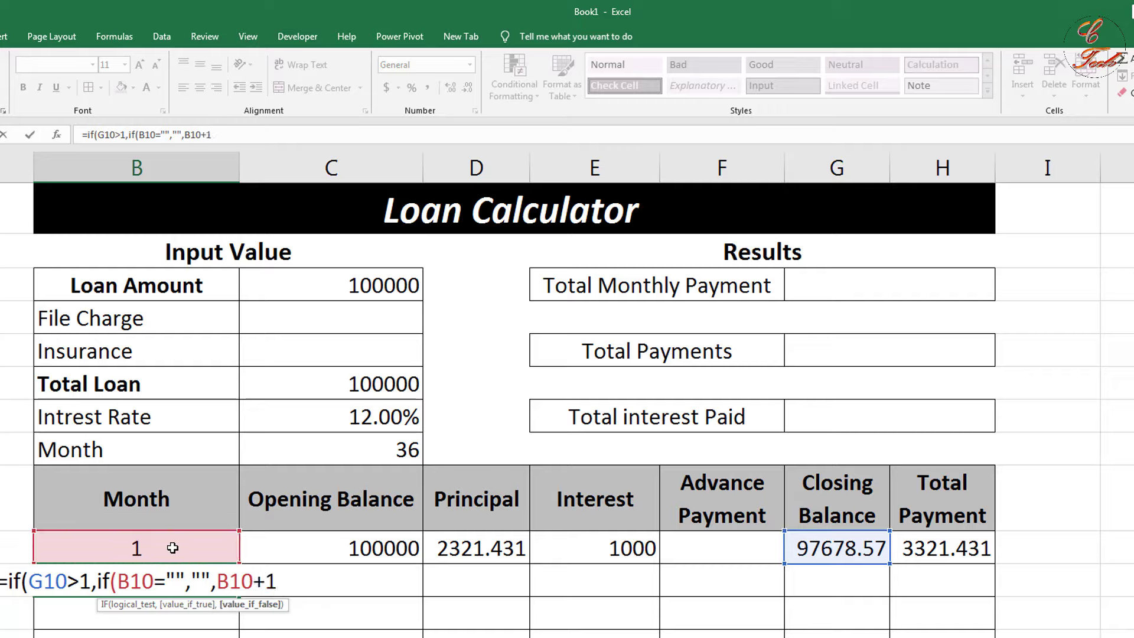
type("),")
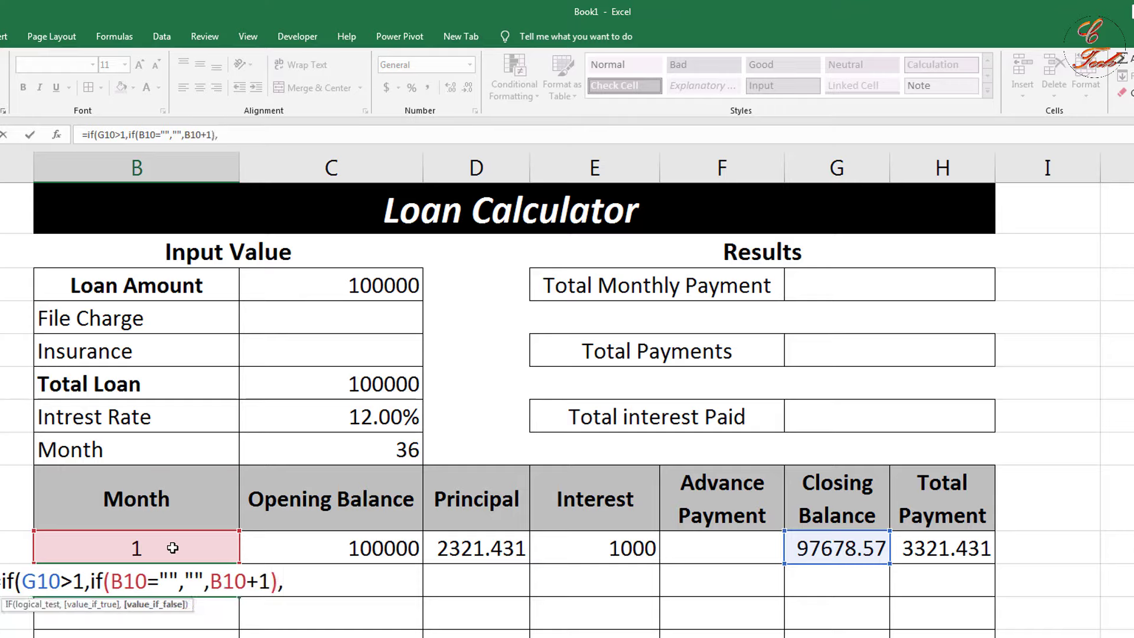
type("\"\"")
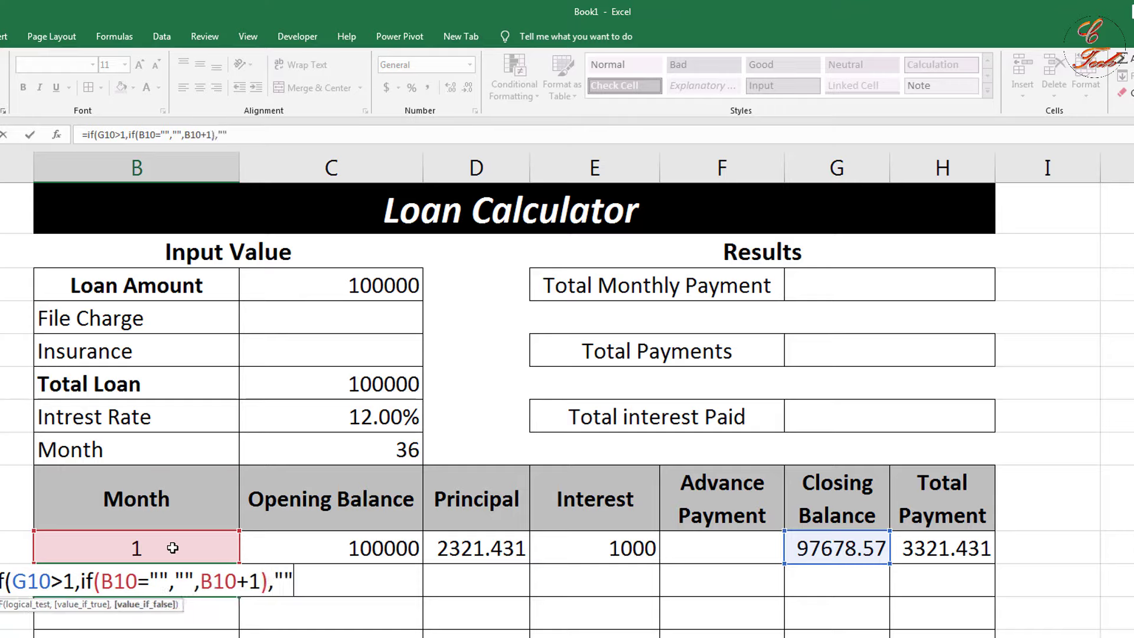
type(")")
key("Return")
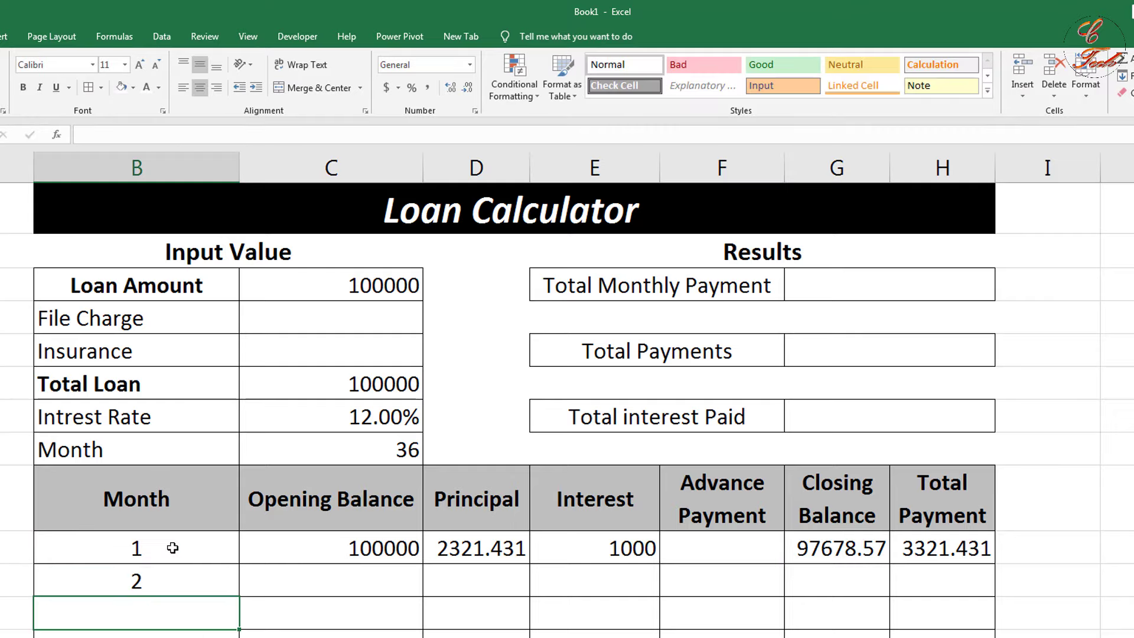
left_click(167, 580)
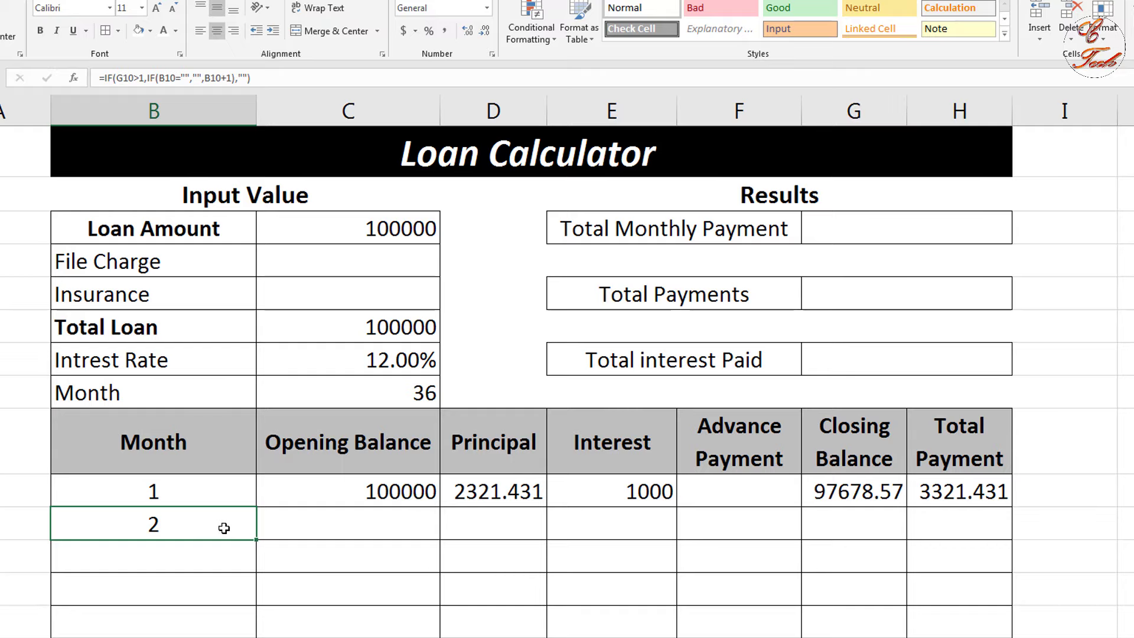
left_click(40, 492)
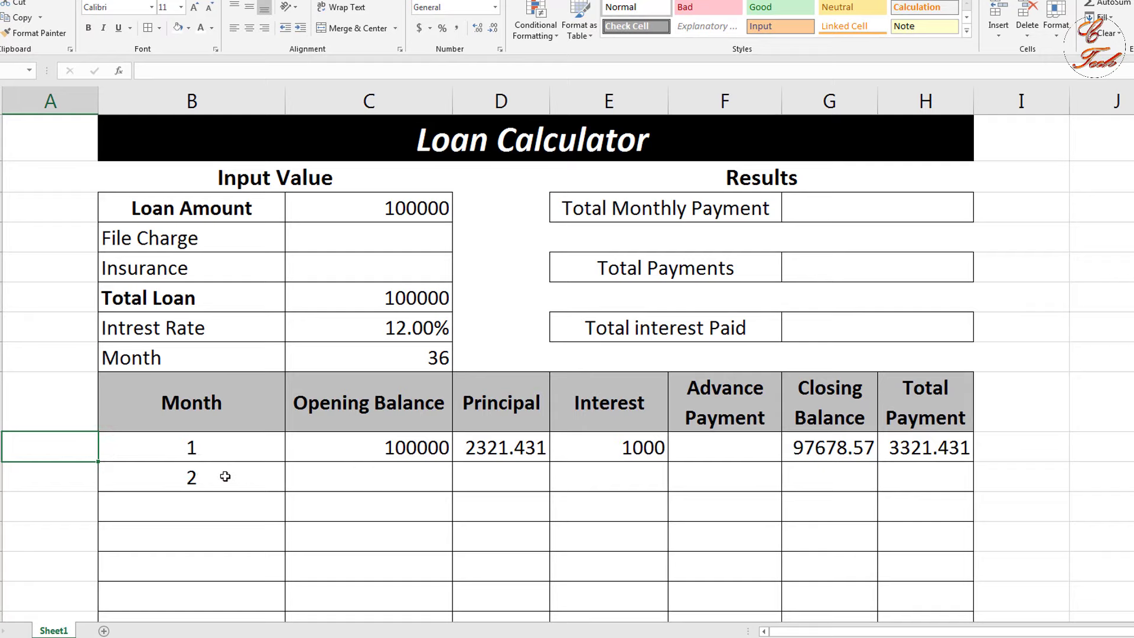
left_click(225, 475)
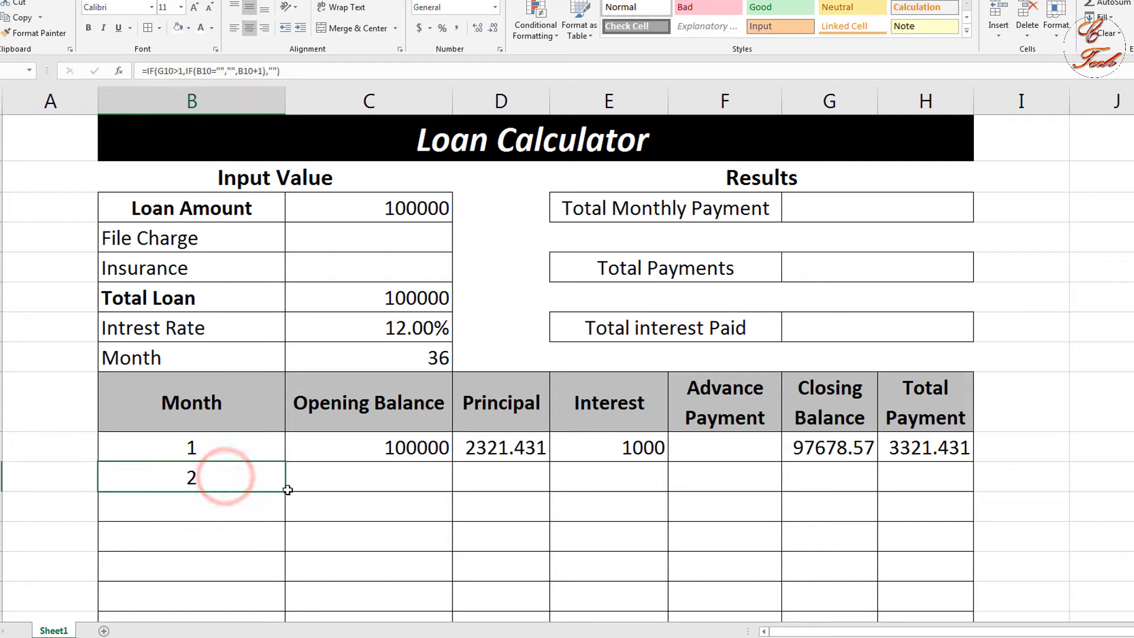
Fill the month formula from B11 down to B14, leaving the fill as copied cells, and reselect B11
left_click_drag(285, 491, 285, 580)
left_click(295, 589)
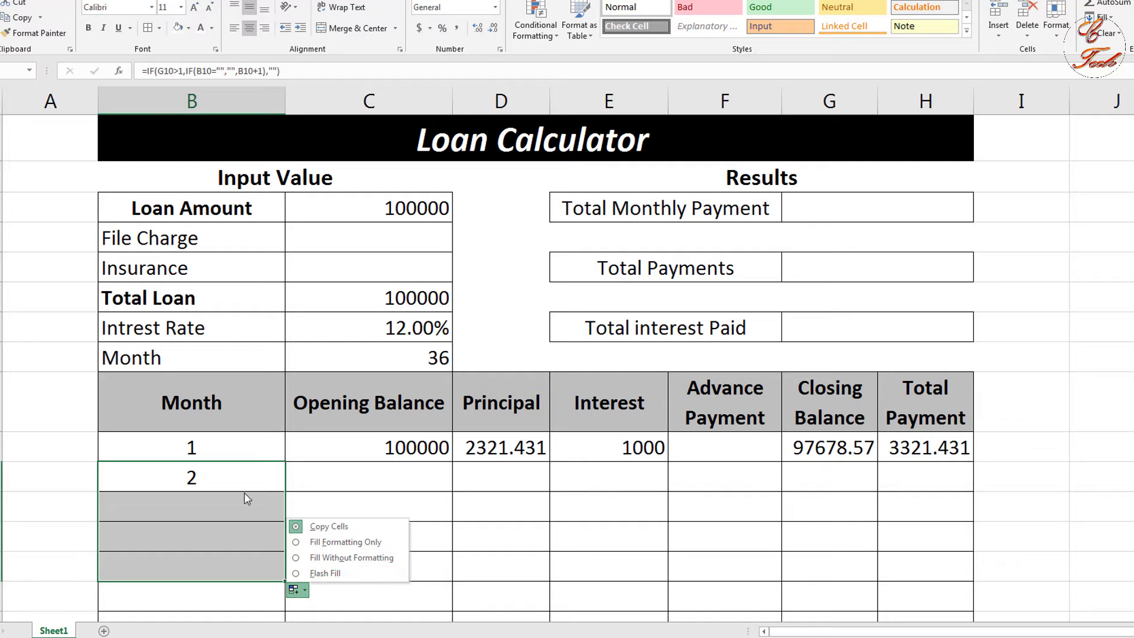
key("Escape")
left_click(201, 477)
Number the schedule rows in column A with a fill series from 1 in A10 to 143, and check the series down to its end
left_click(82, 453)
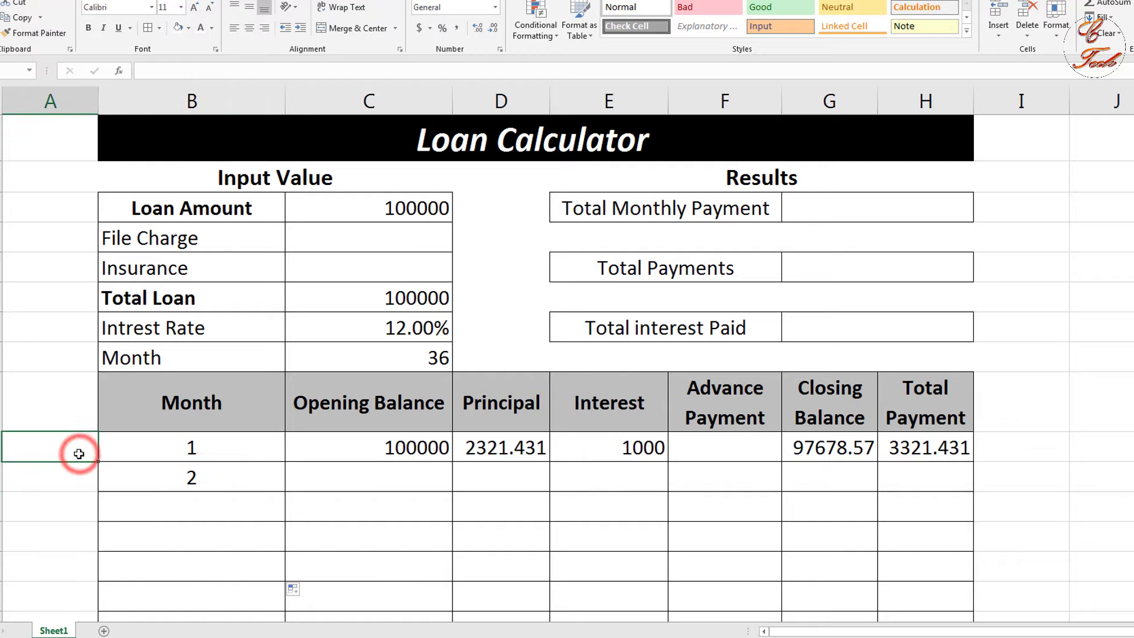
type("1")
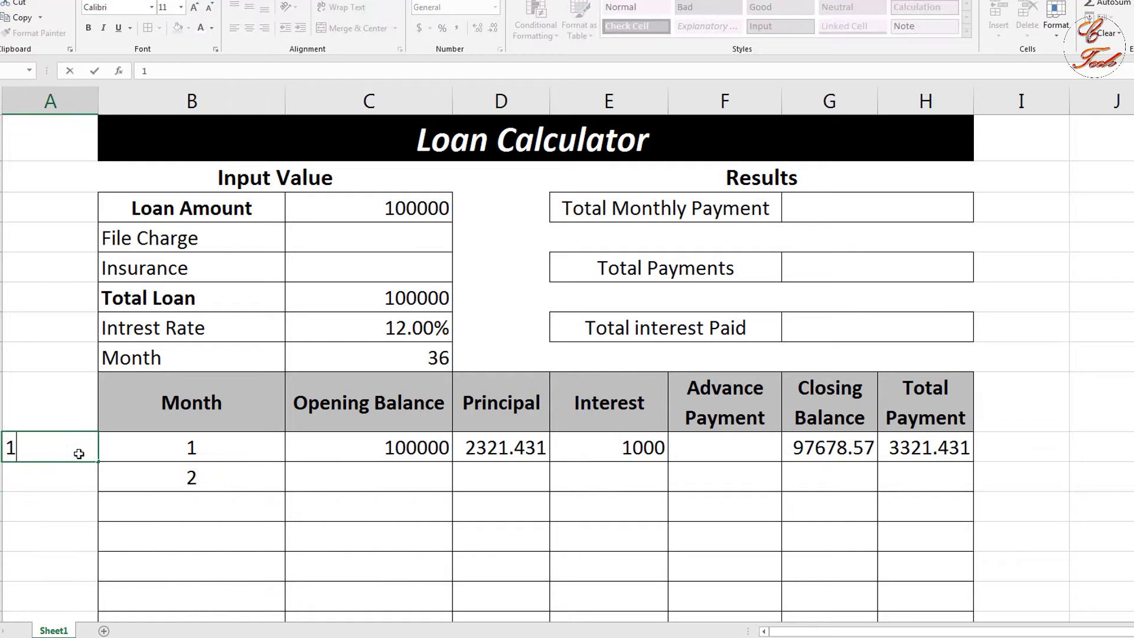
key("Return")
left_click(79, 453)
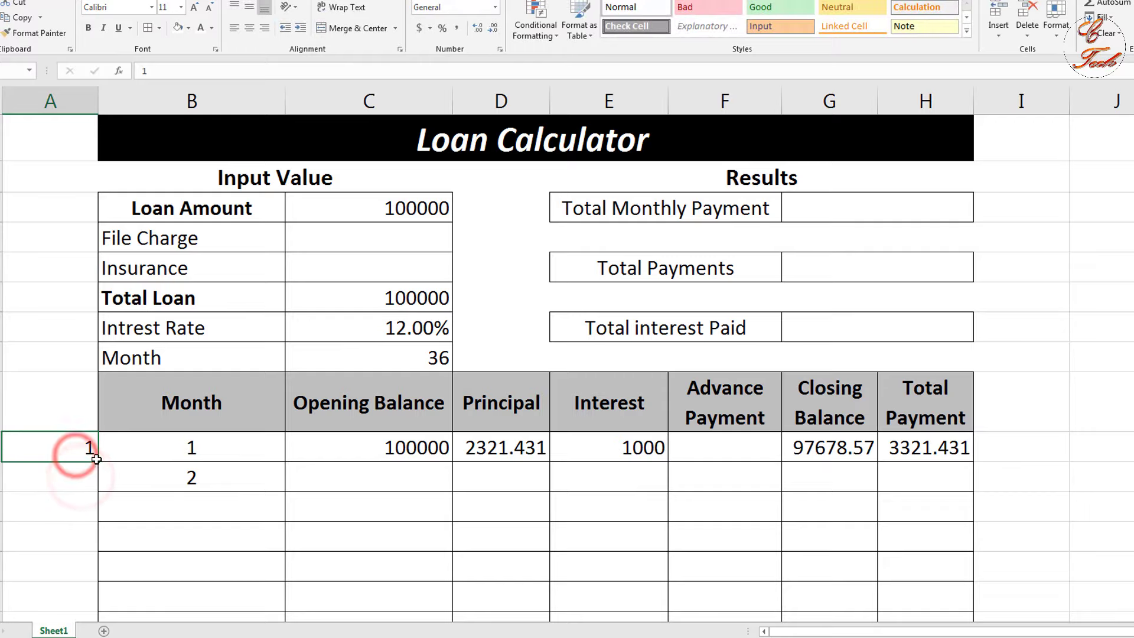
left_click_drag(98, 462, 88, 531)
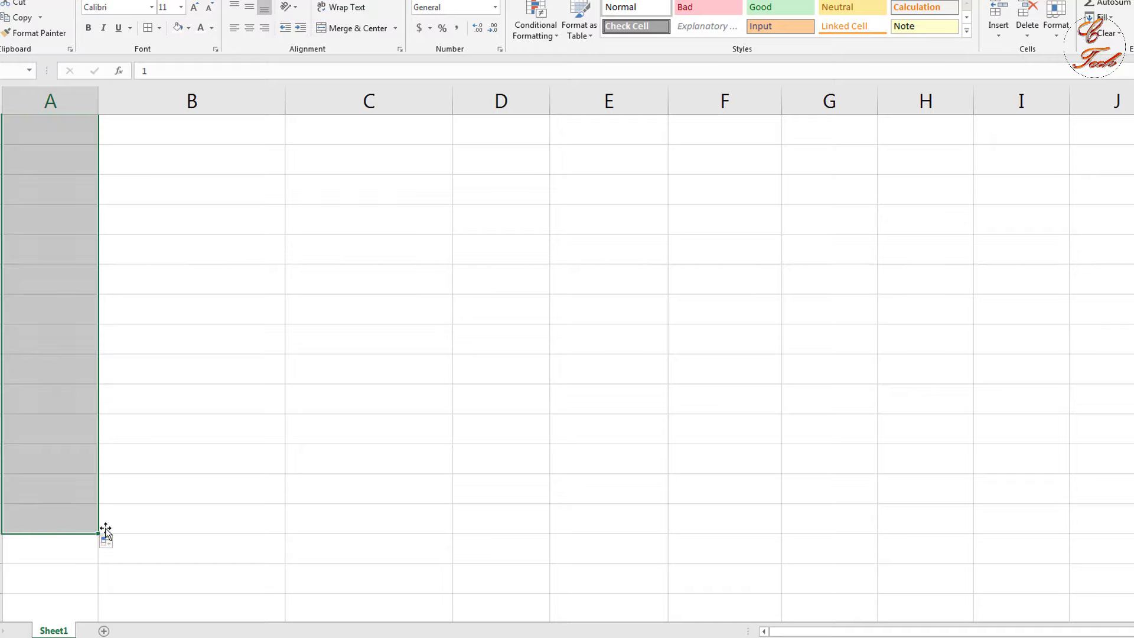
left_click(115, 542)
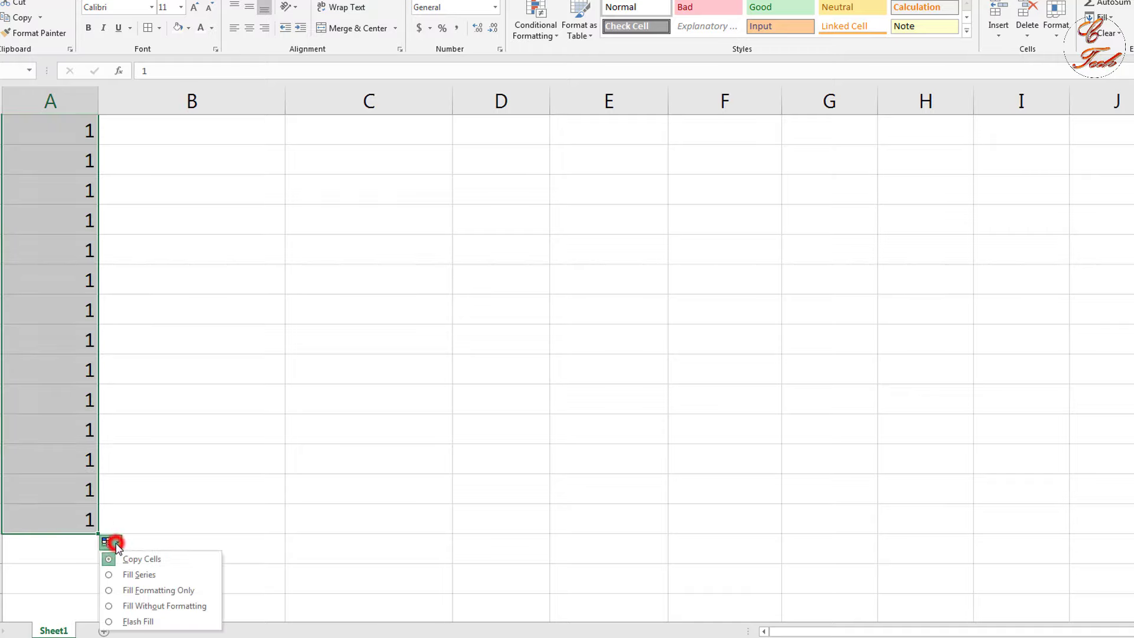
left_click(152, 576)
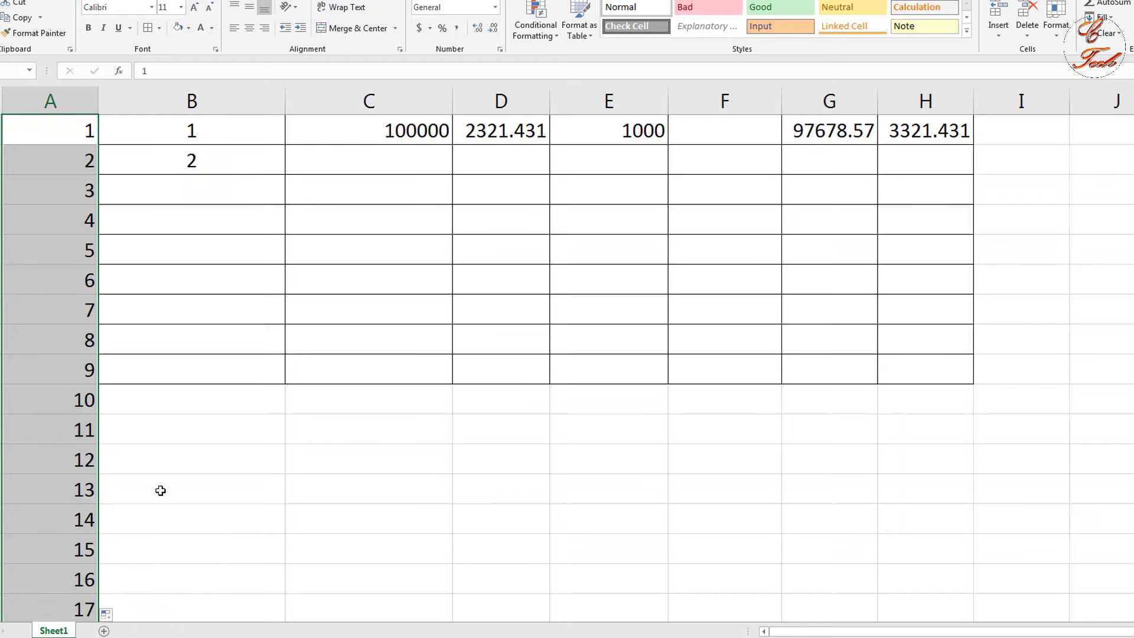
scroll(217, 400, "down", 20)
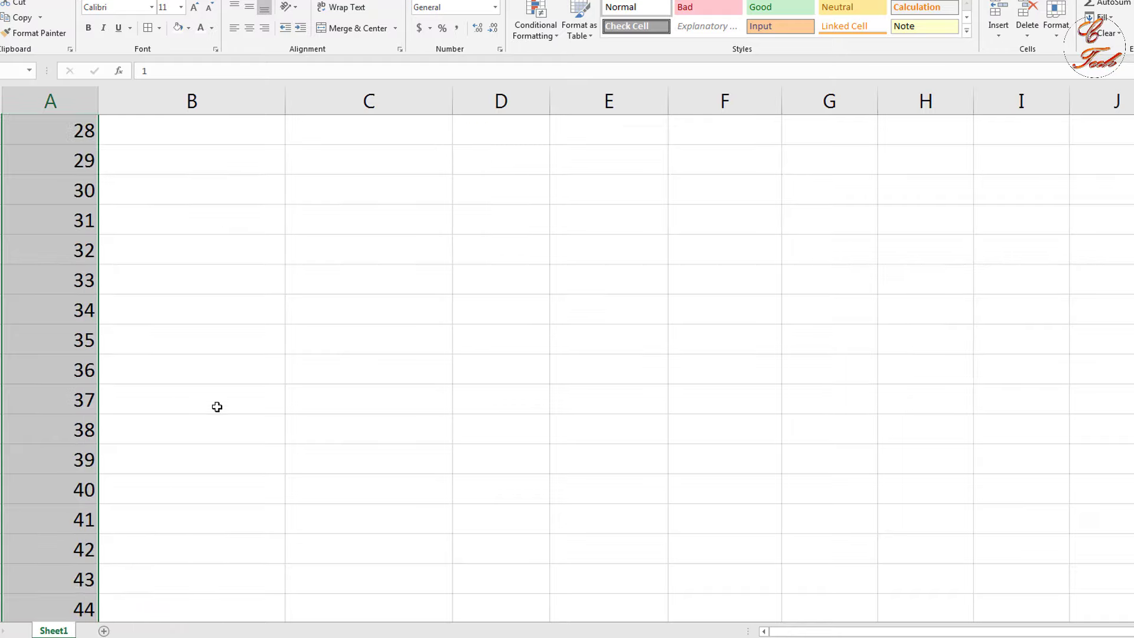
scroll(171, 544, "down", 8)
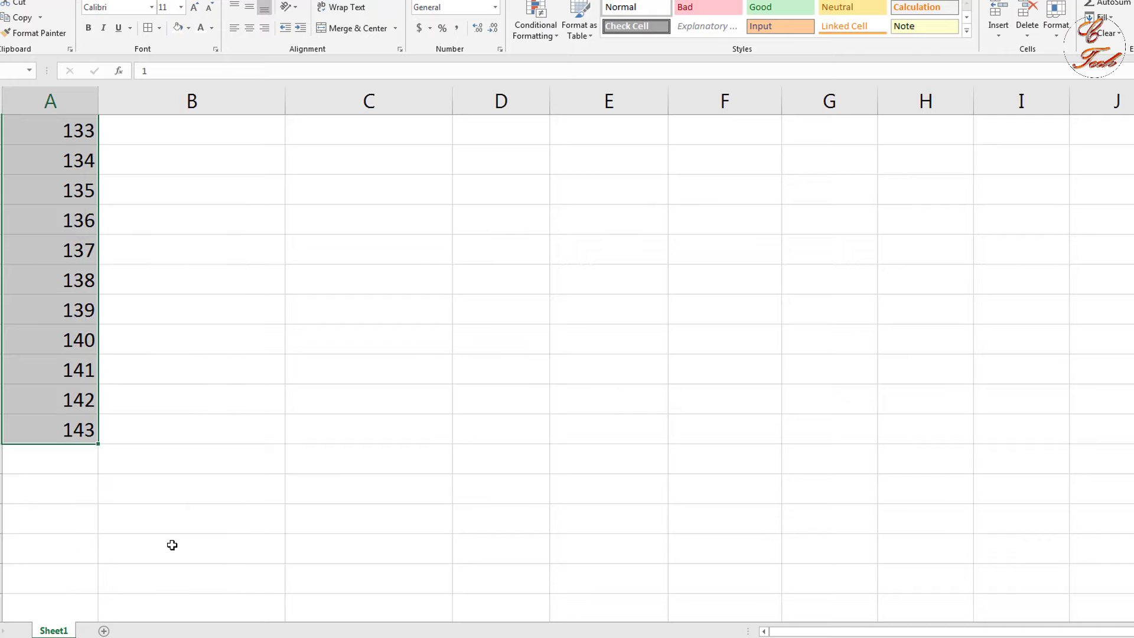
scroll(160, 390, "up", 17)
scroll(161, 394, "up", 20)
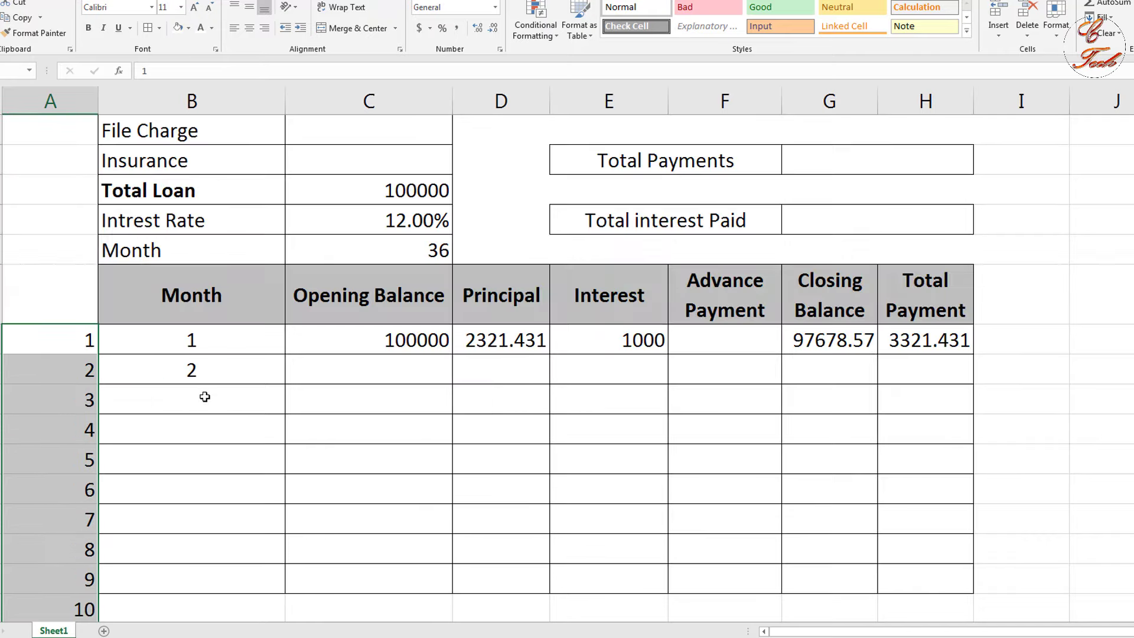
Refill the B11 month formula down to B14, and copy the H10 total payment formula down to the row numbered 143
left_click(204, 373)
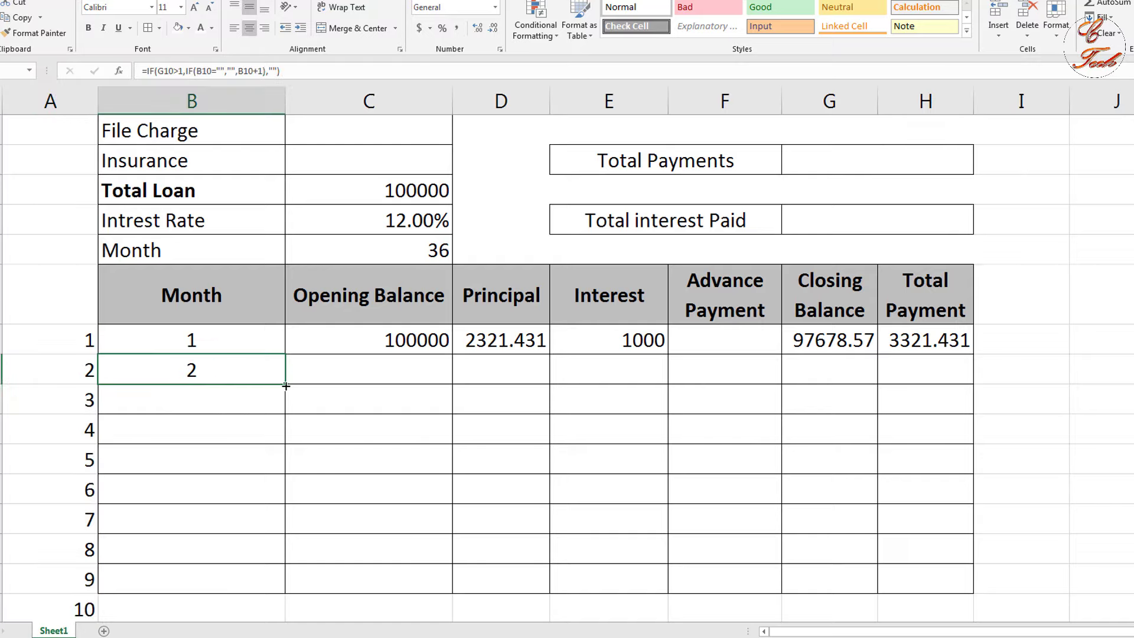
left_click_drag(286, 385, 286, 473)
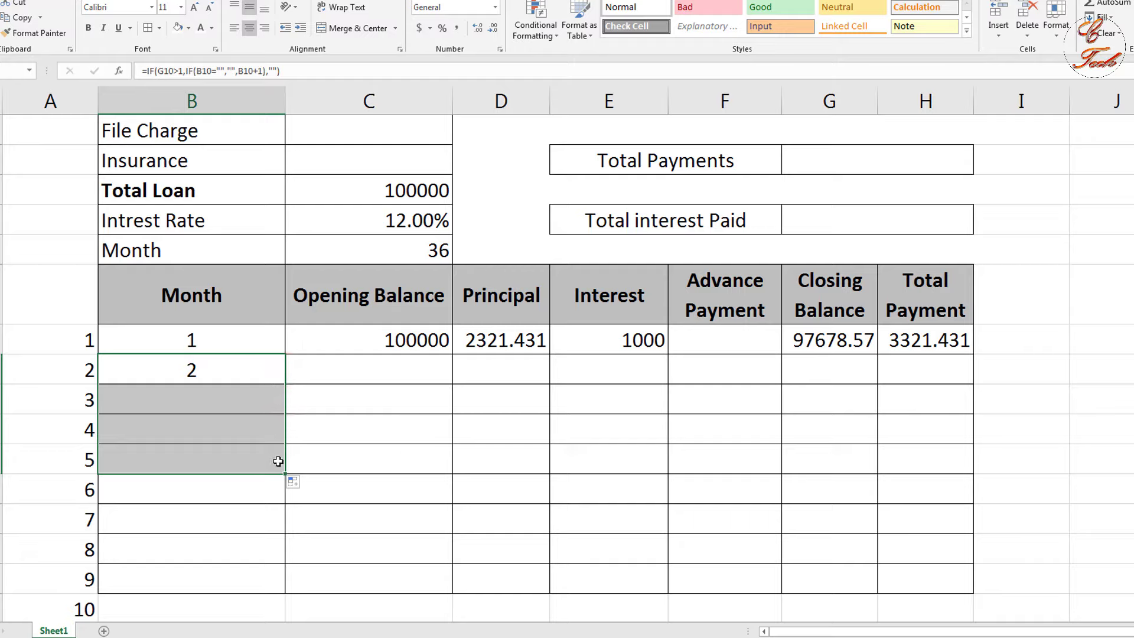
left_click(926, 341)
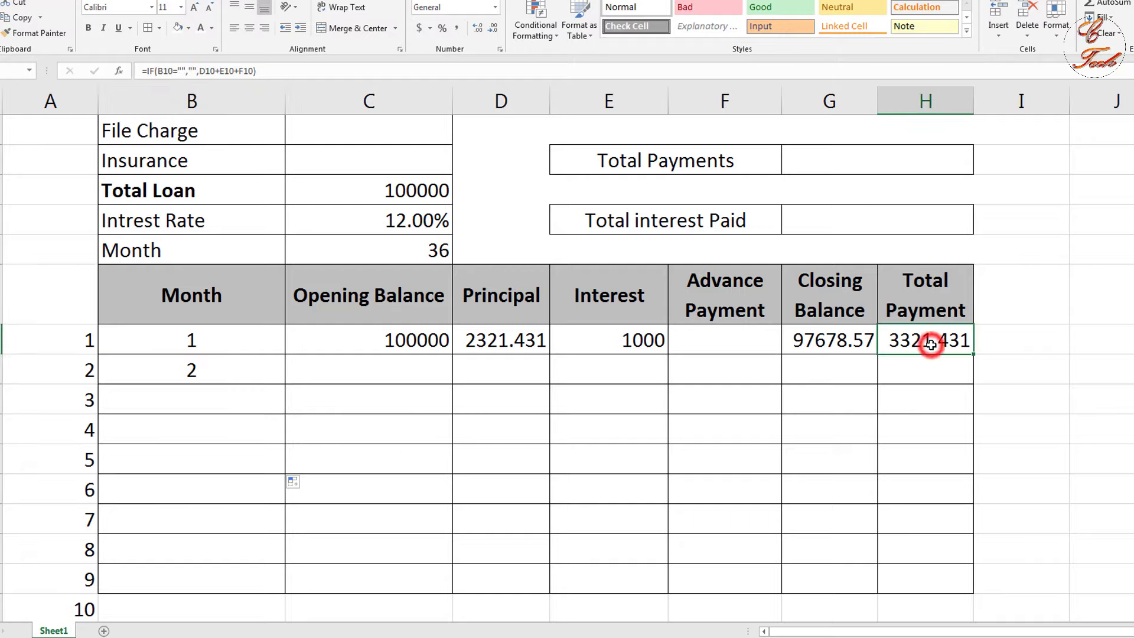
double_click(974, 355)
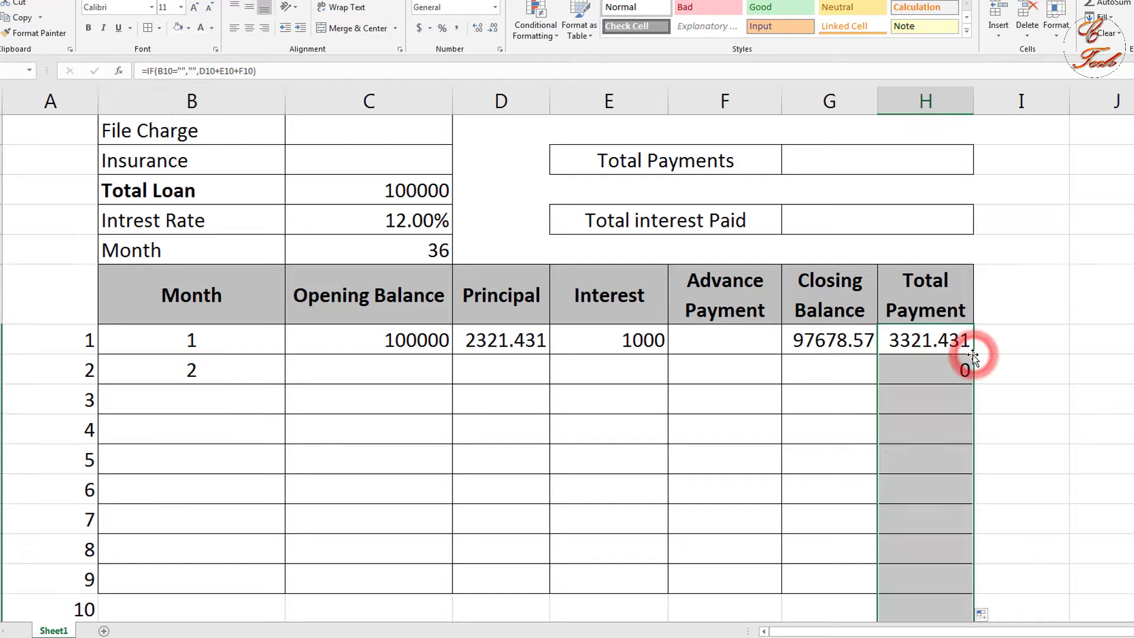
scroll(567, 366, "down", 20)
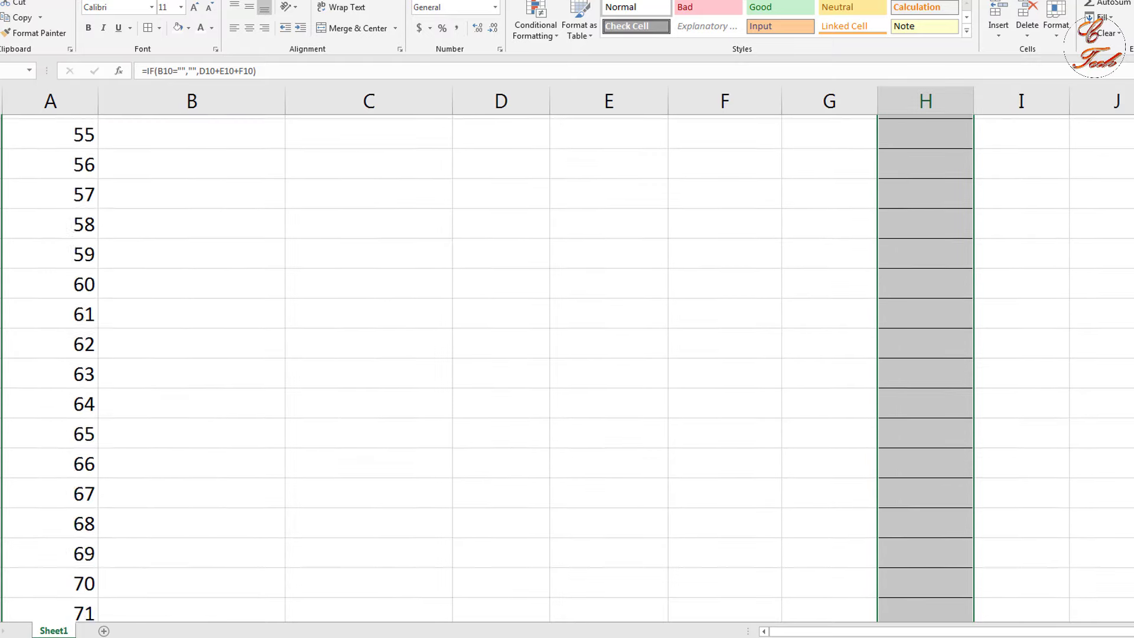
scroll(567, 366, "down", 4)
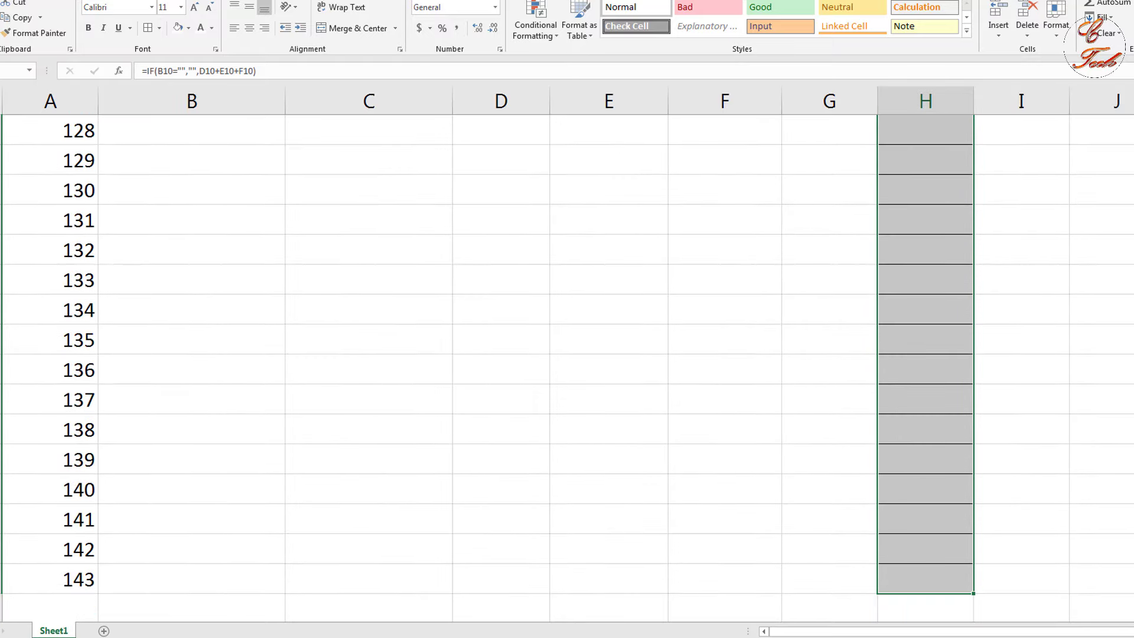
scroll(567, 366, "up", 20)
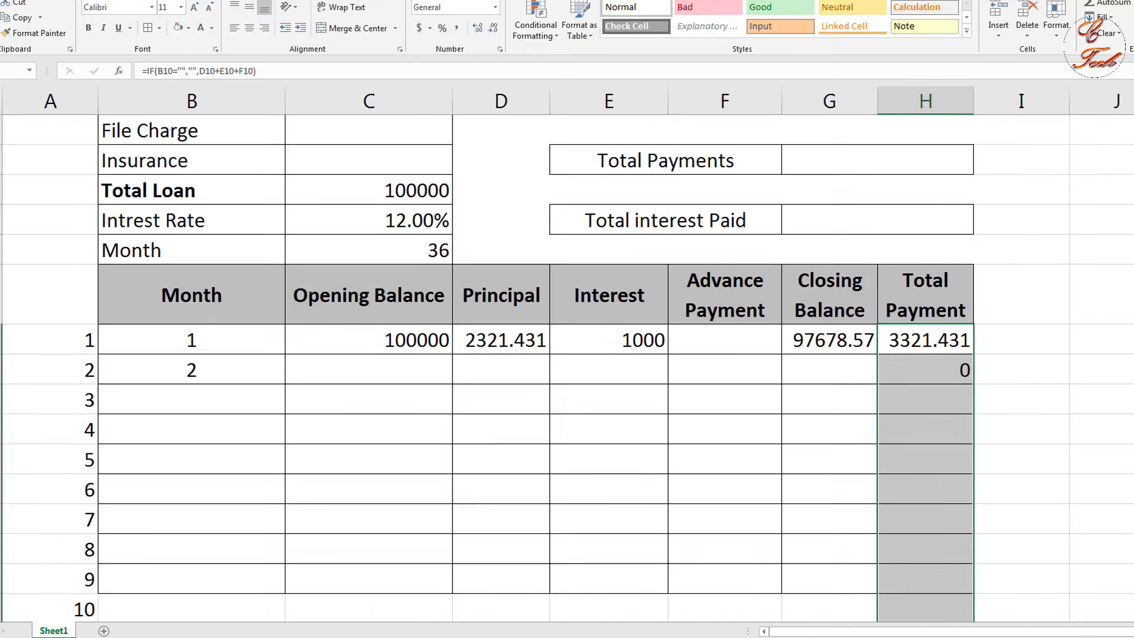
Copy the closing balance formula in G10 and the interest formula in E10 down the numbered schedule rows
left_click(817, 341)
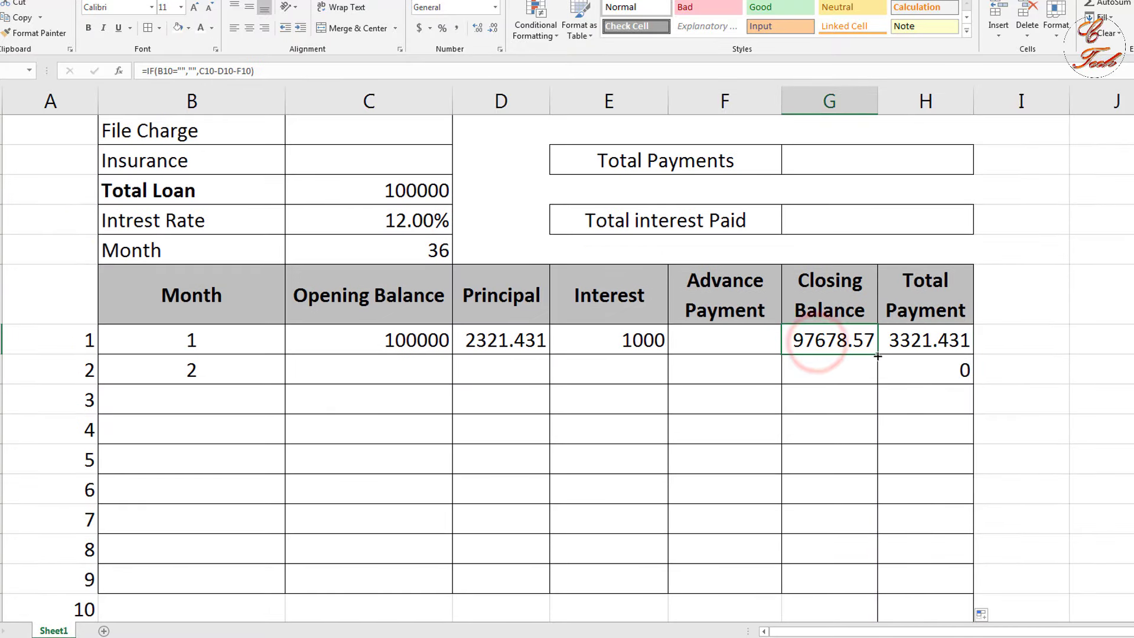
double_click(878, 356)
left_click(754, 348)
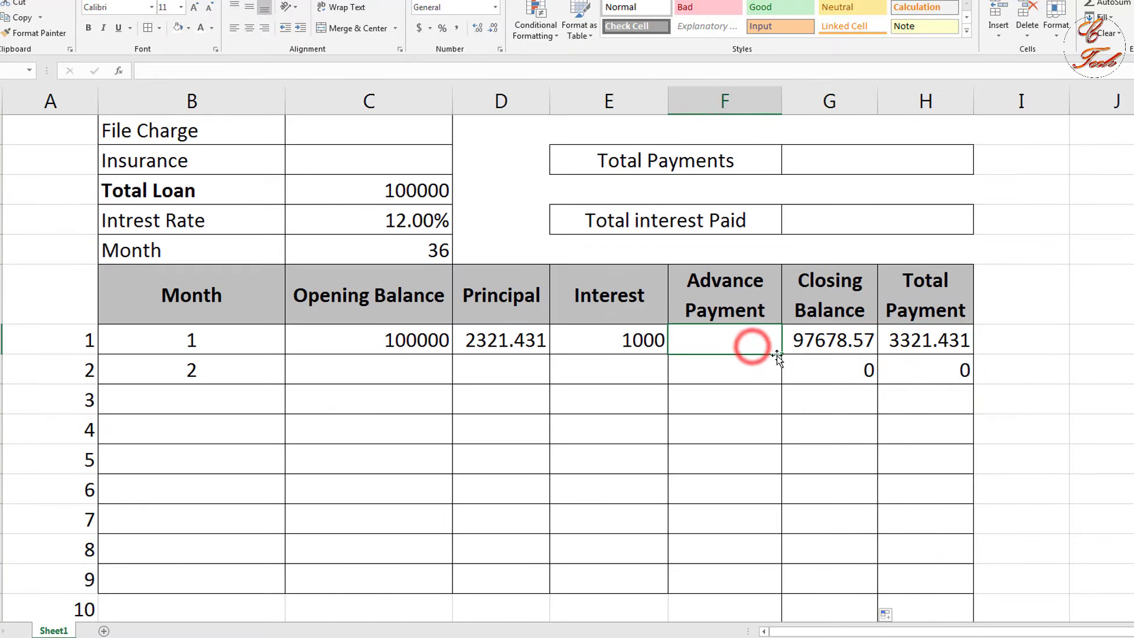
left_click(662, 353)
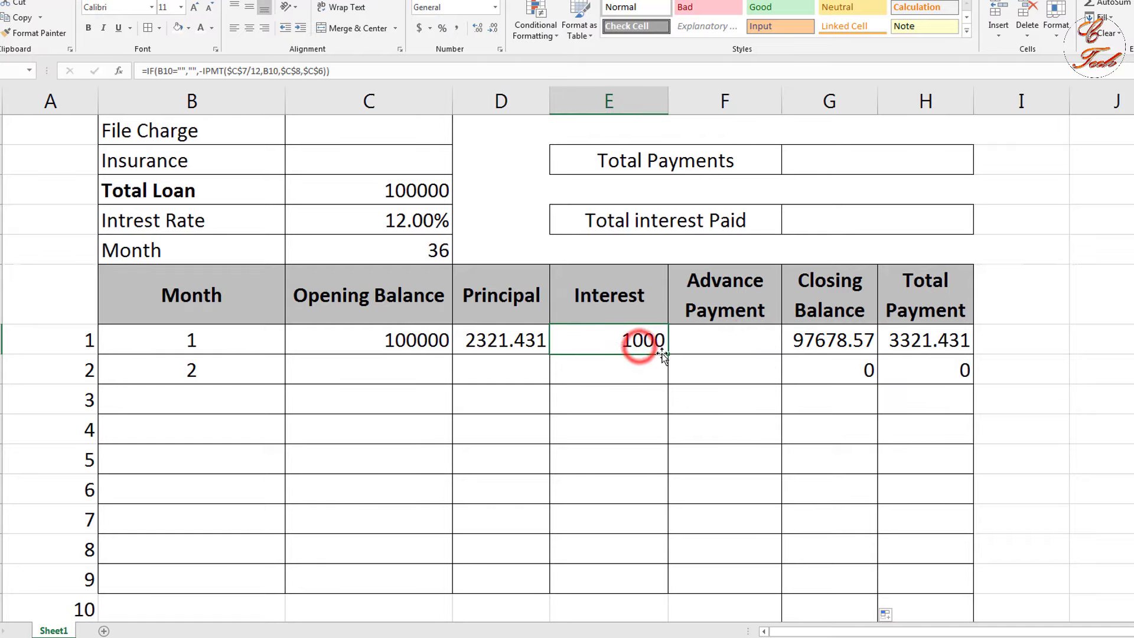
double_click(664, 355)
Copy the principal formula in D10 and the opening balance formula in C10 down the numbered schedule rows
left_click(537, 345)
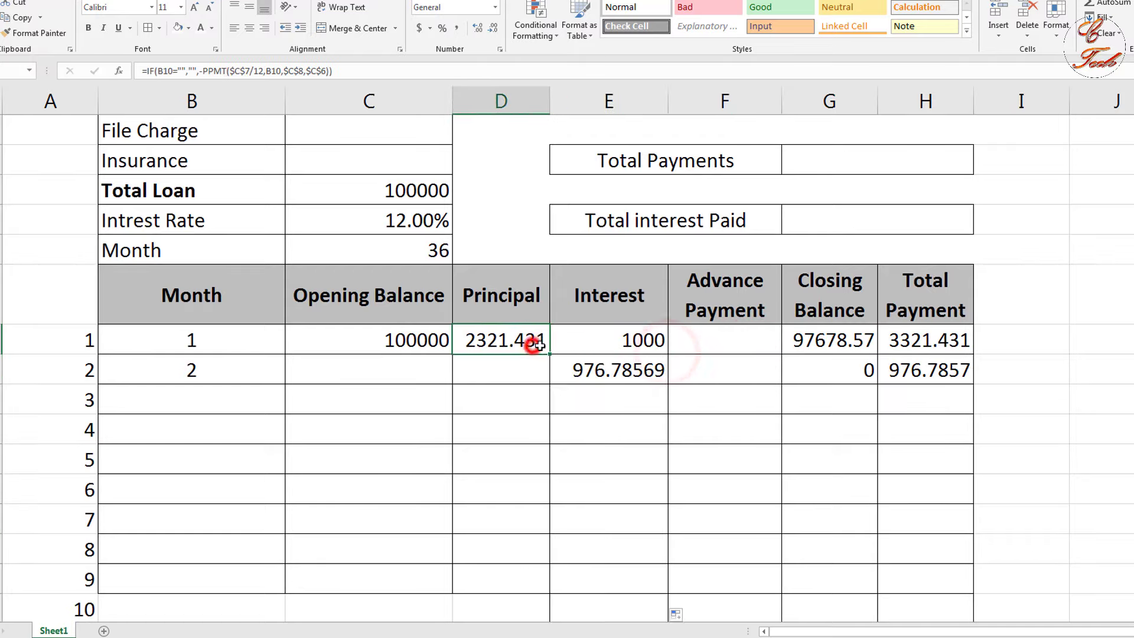
double_click(548, 352)
left_click(434, 347)
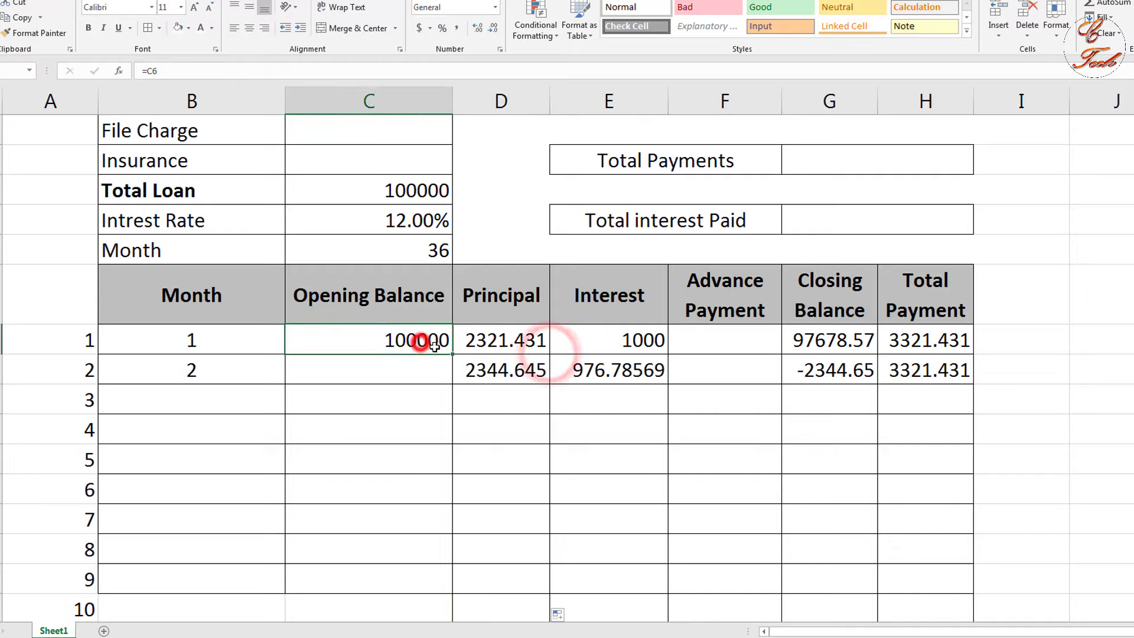
double_click(451, 353)
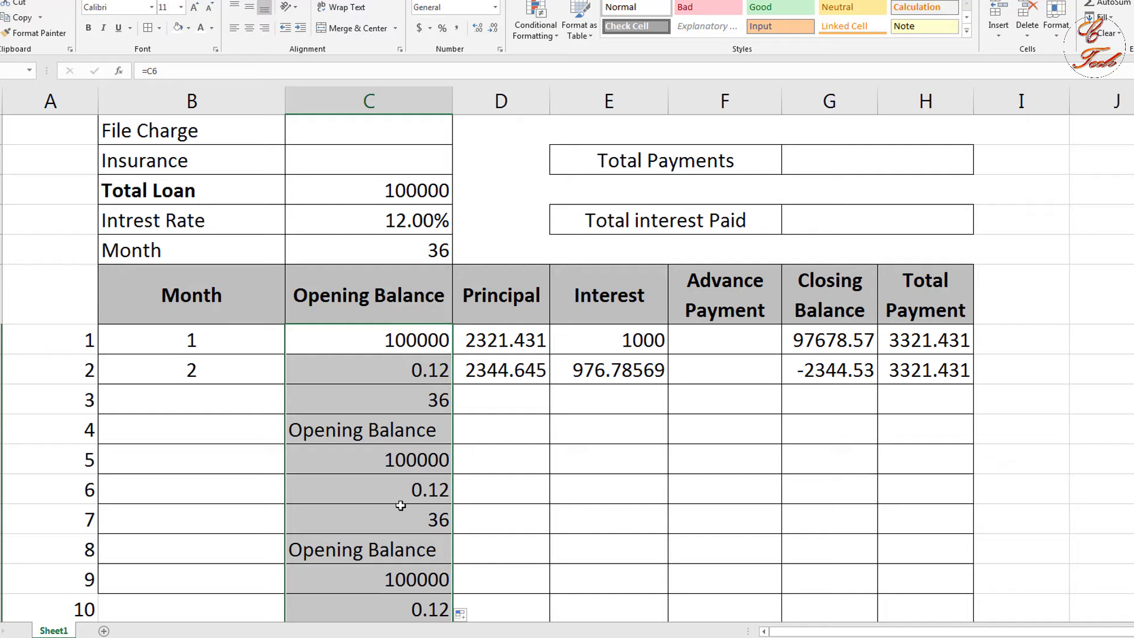
Extend the month formula from B11 down column B through the numbered schedule rows, and check the filled column
left_click(240, 376)
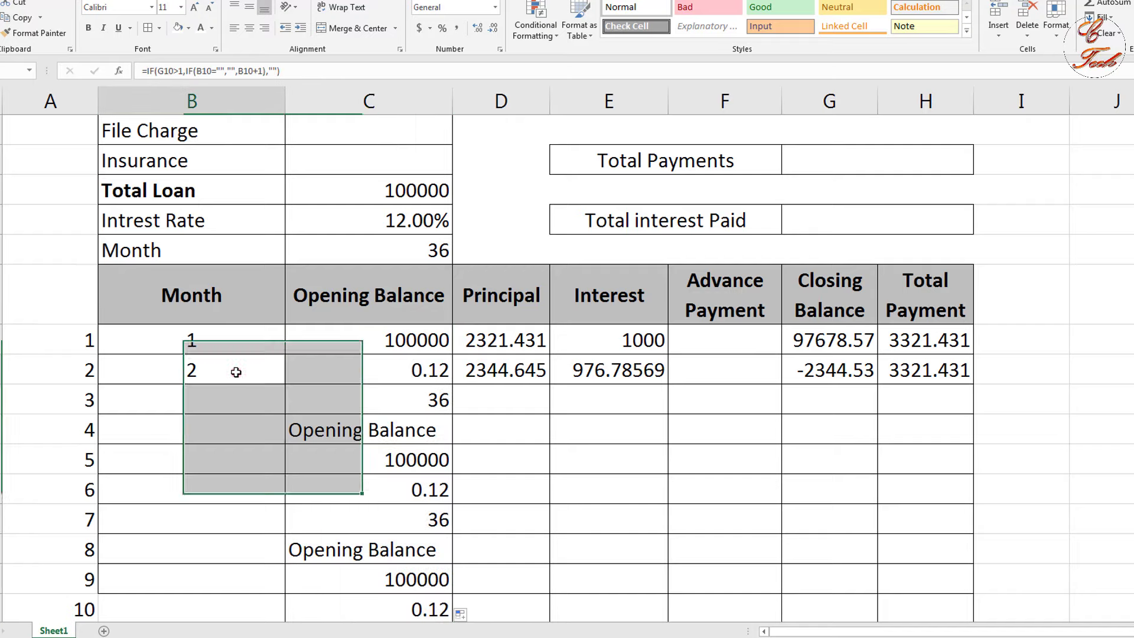
double_click(282, 384)
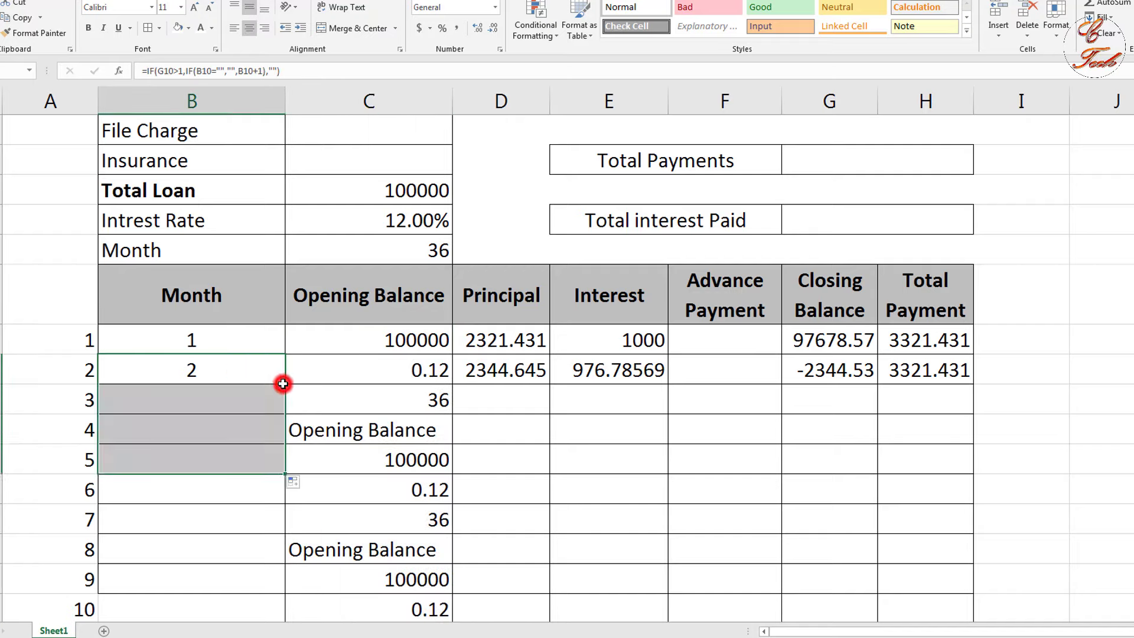
left_click(282, 473)
left_click(242, 368)
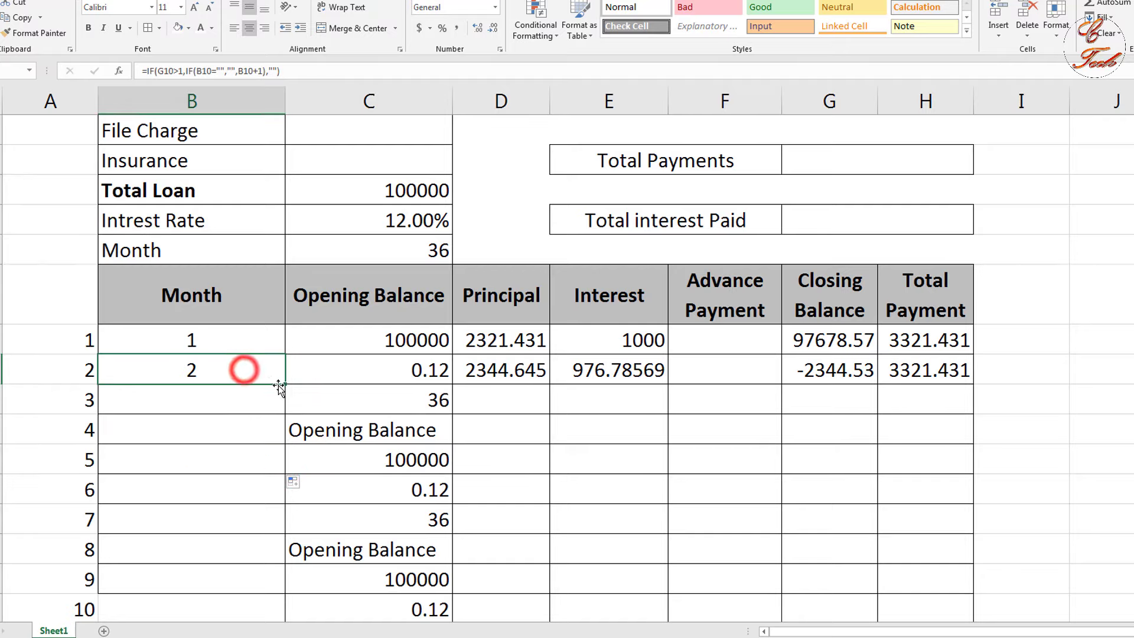
left_click_drag(287, 384, 285, 473)
left_click(283, 466)
double_click(286, 472)
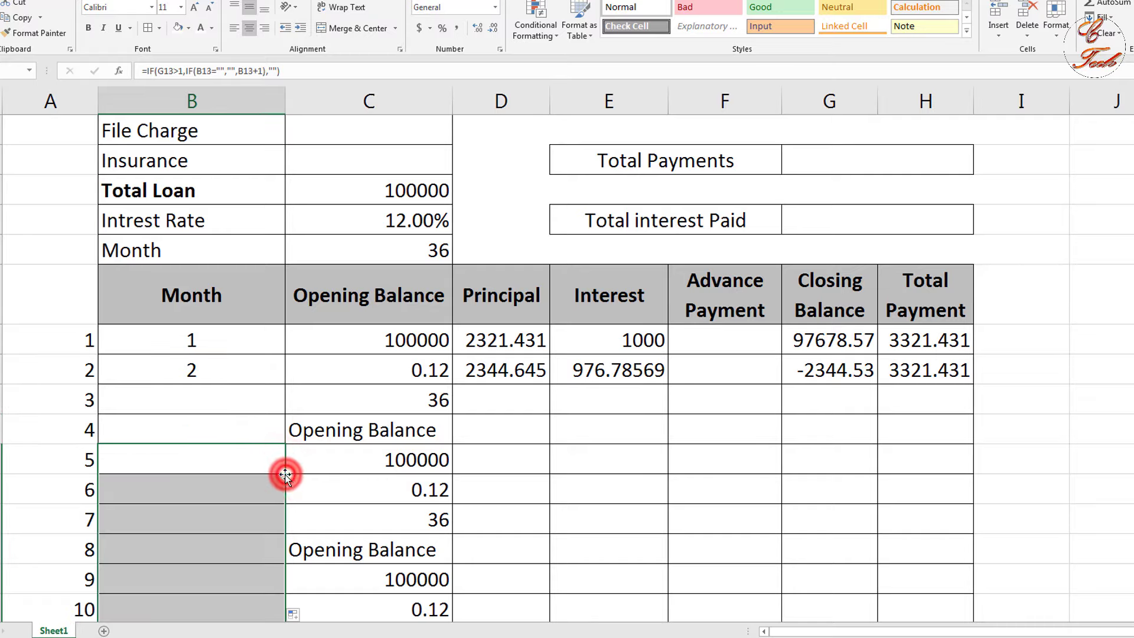
scroll(236, 464, "down", 20)
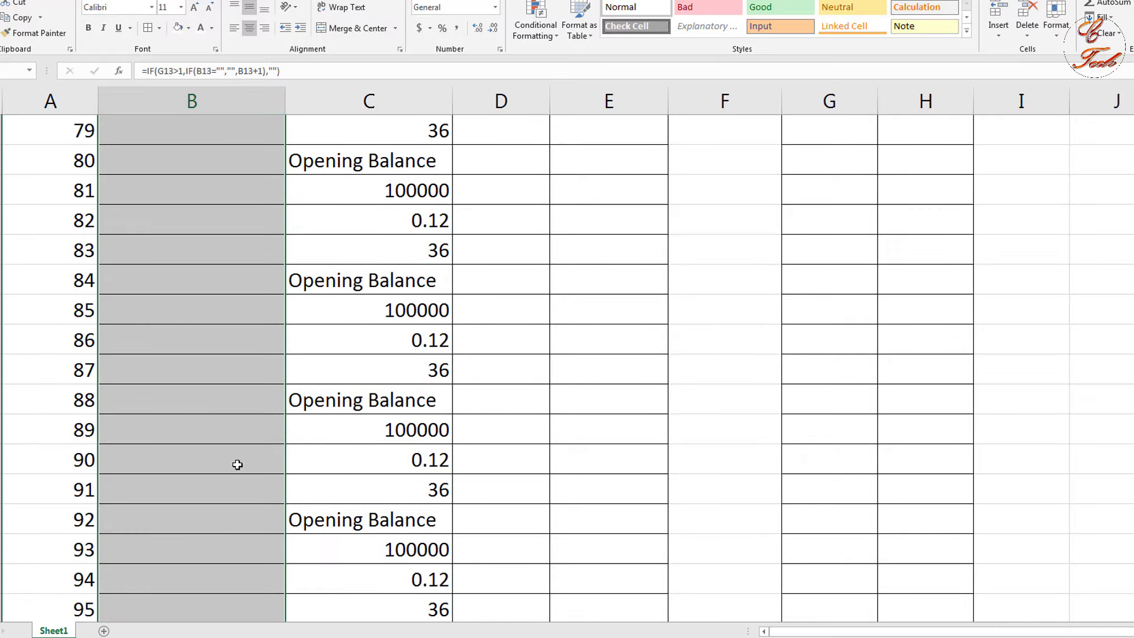
scroll(237, 461, "up", 16)
scroll(237, 461, "up", 7)
scroll(354, 480, "down", 1)
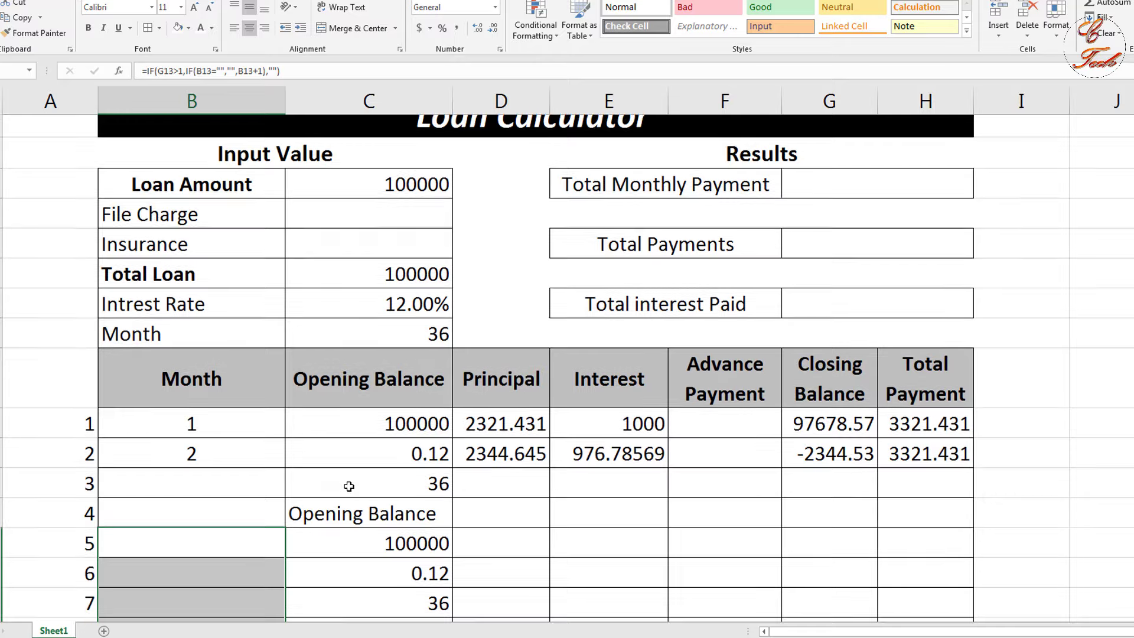
Enter the second month's opening balance formula =IF(B11="","",G10) in C11
left_click(380, 372)
scroll(389, 438, "up", 1)
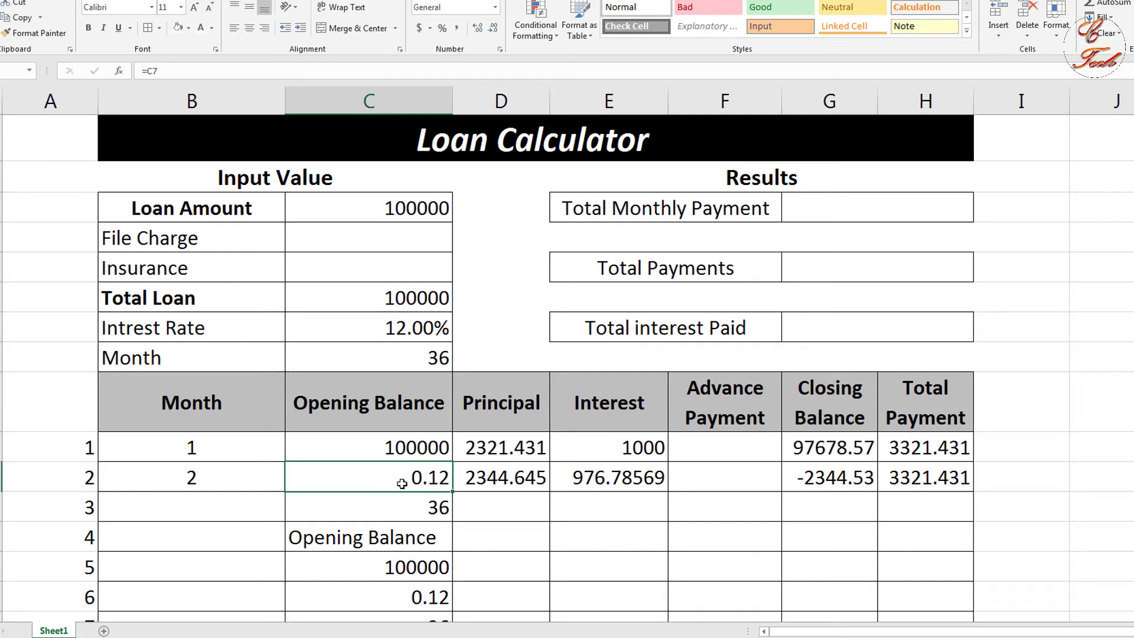
type("=")
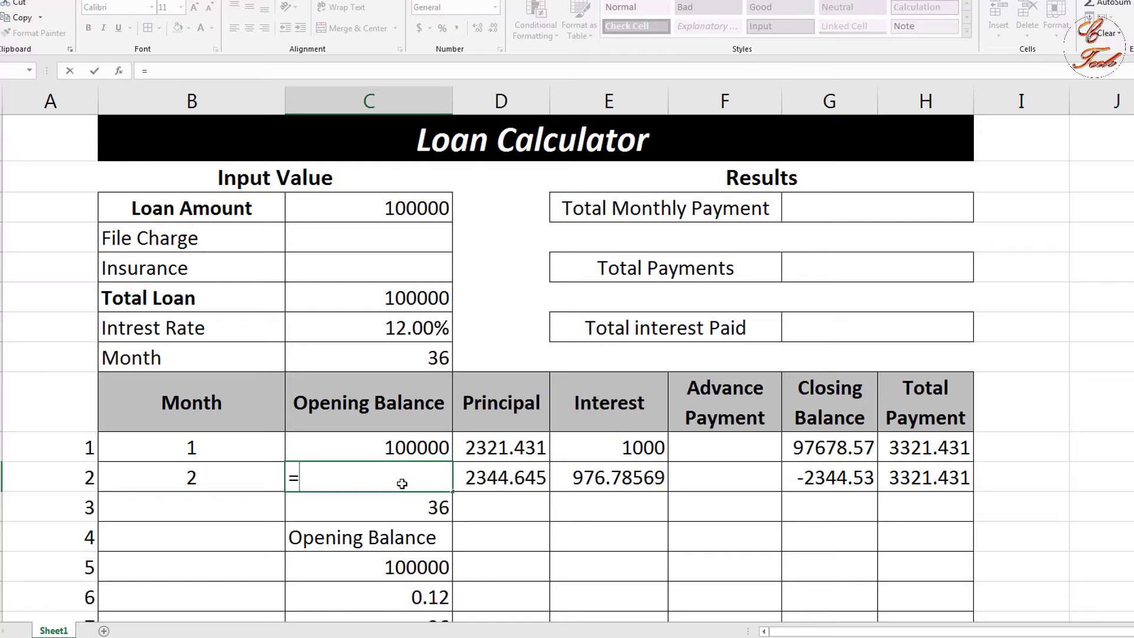
type("if")
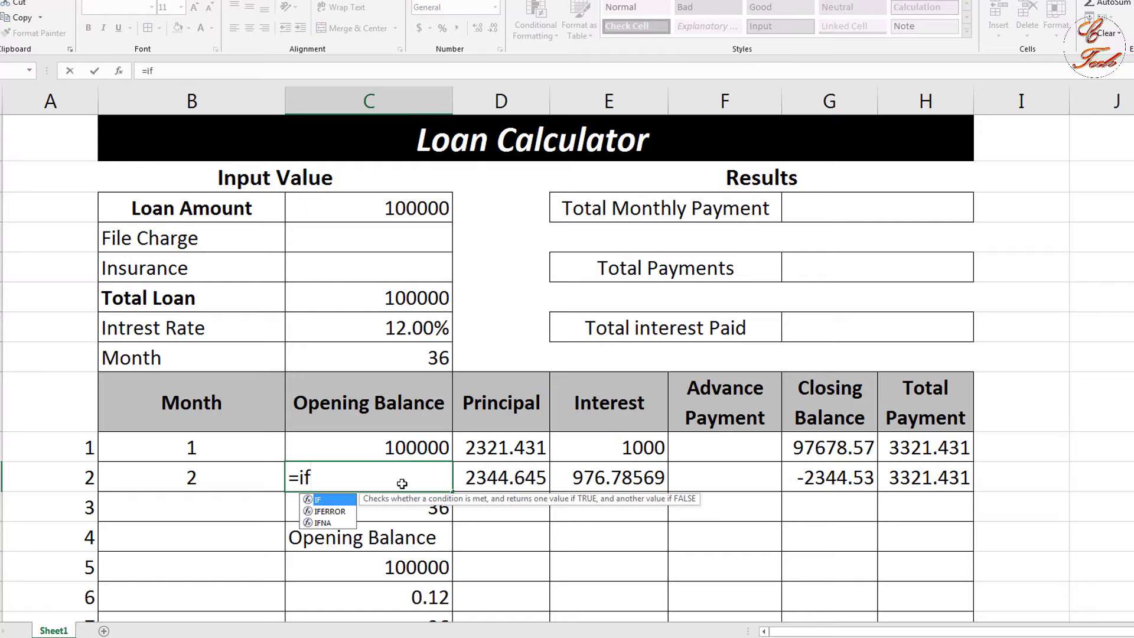
type("(")
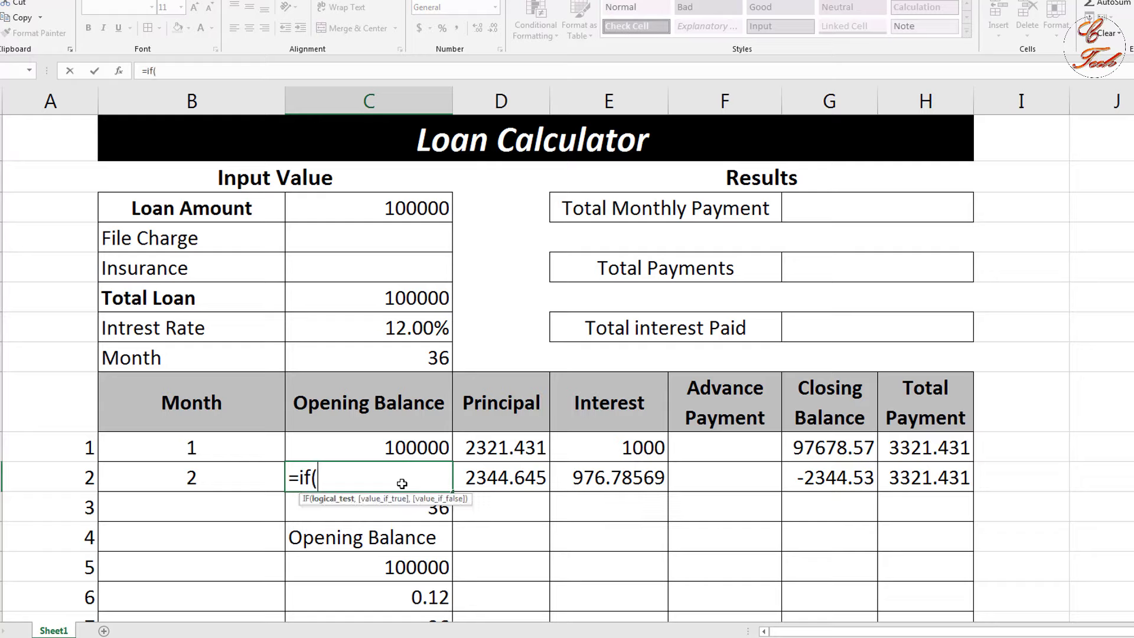
left_click(219, 479)
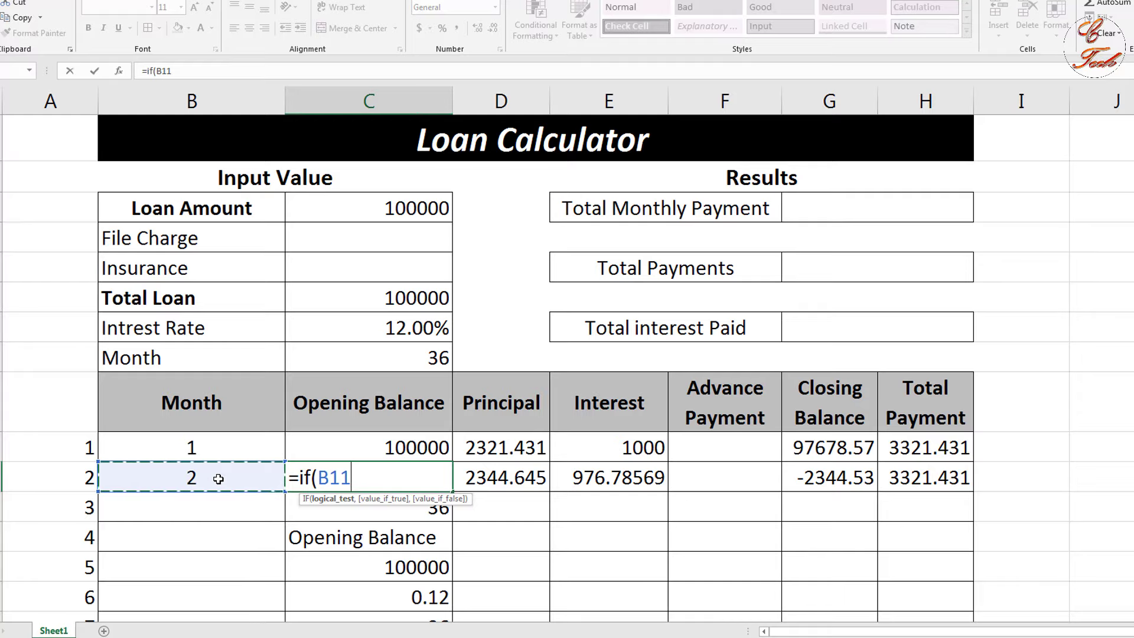
type("=")
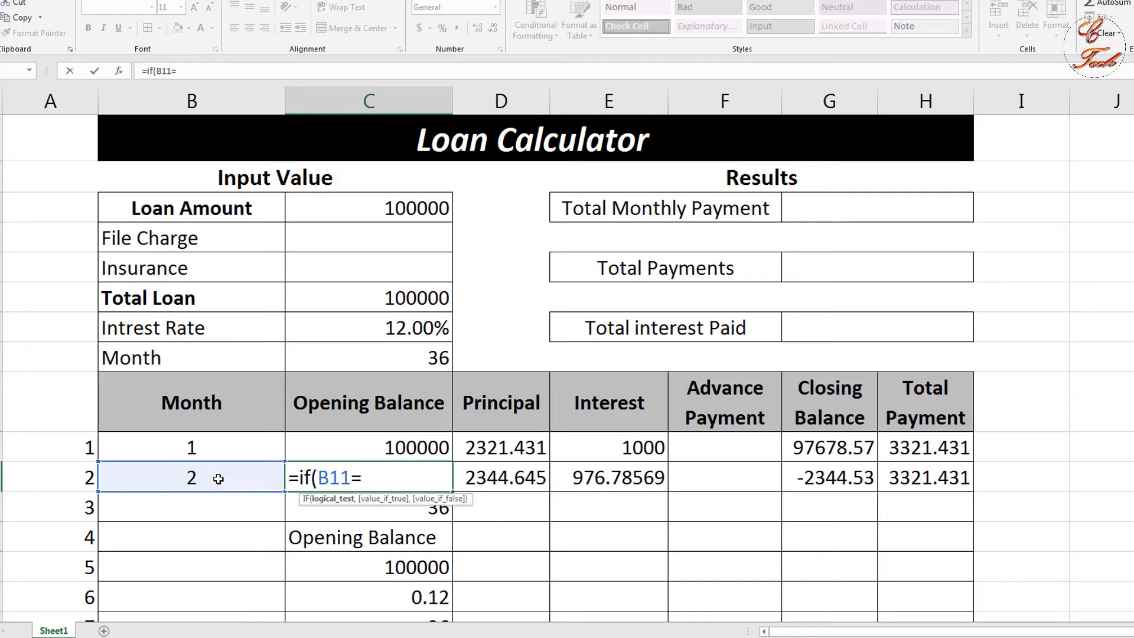
type("\"\",\"\"")
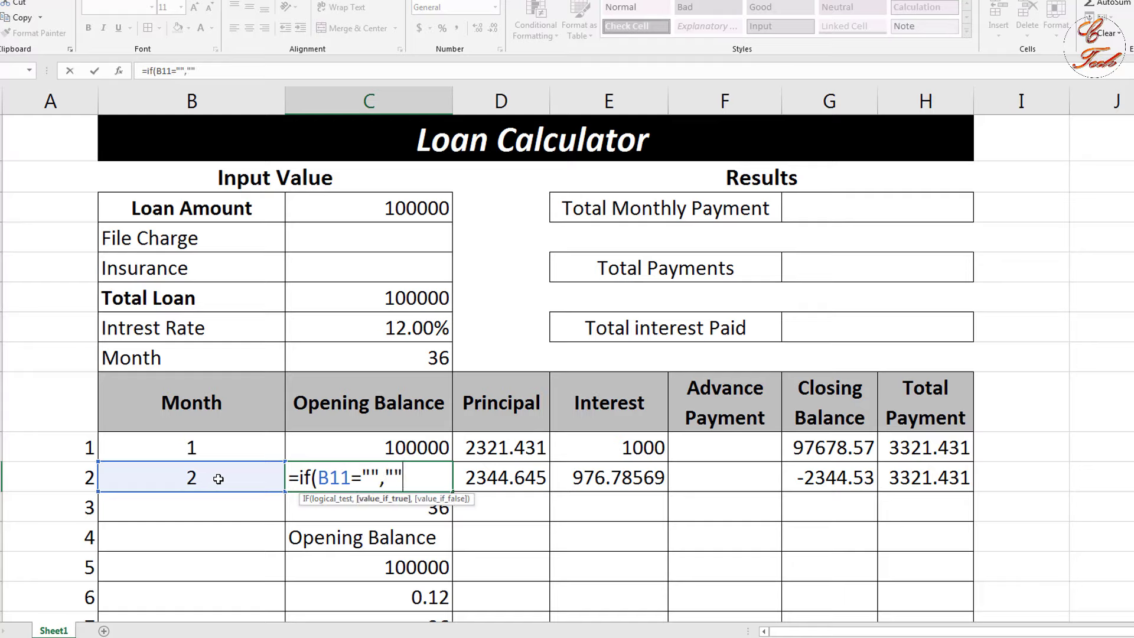
type(",")
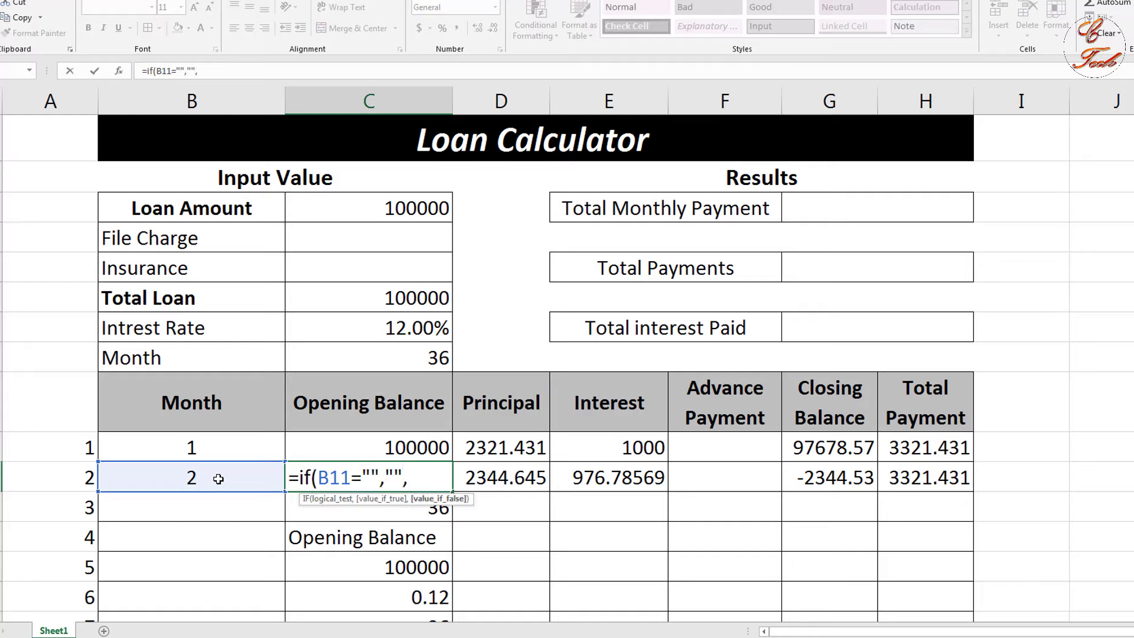
left_click(833, 449)
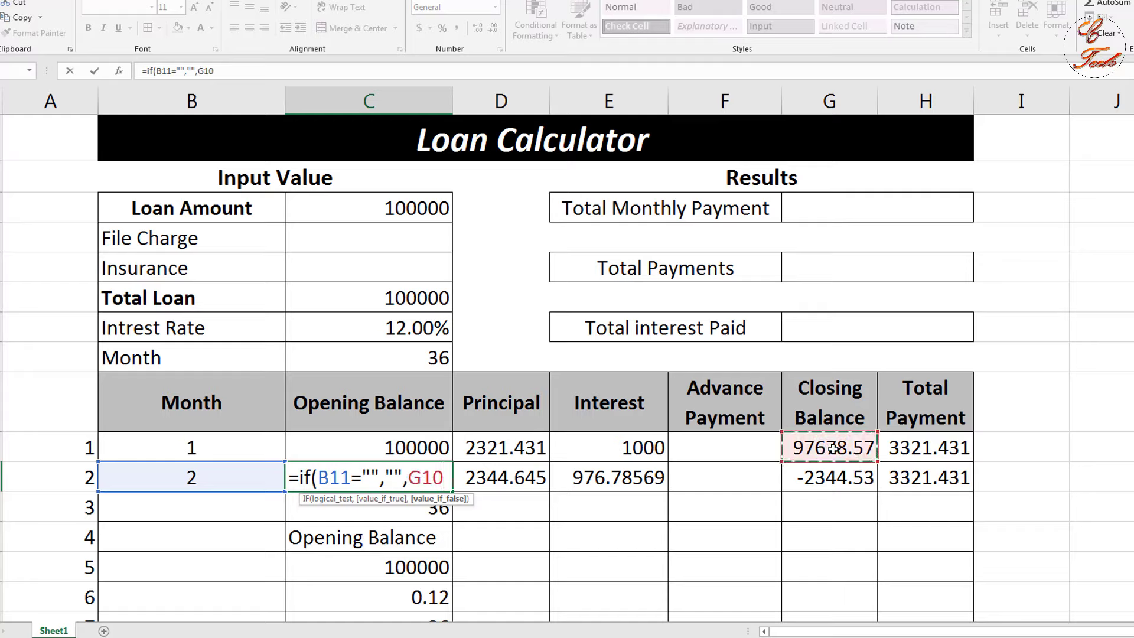
type(")")
key("Return")
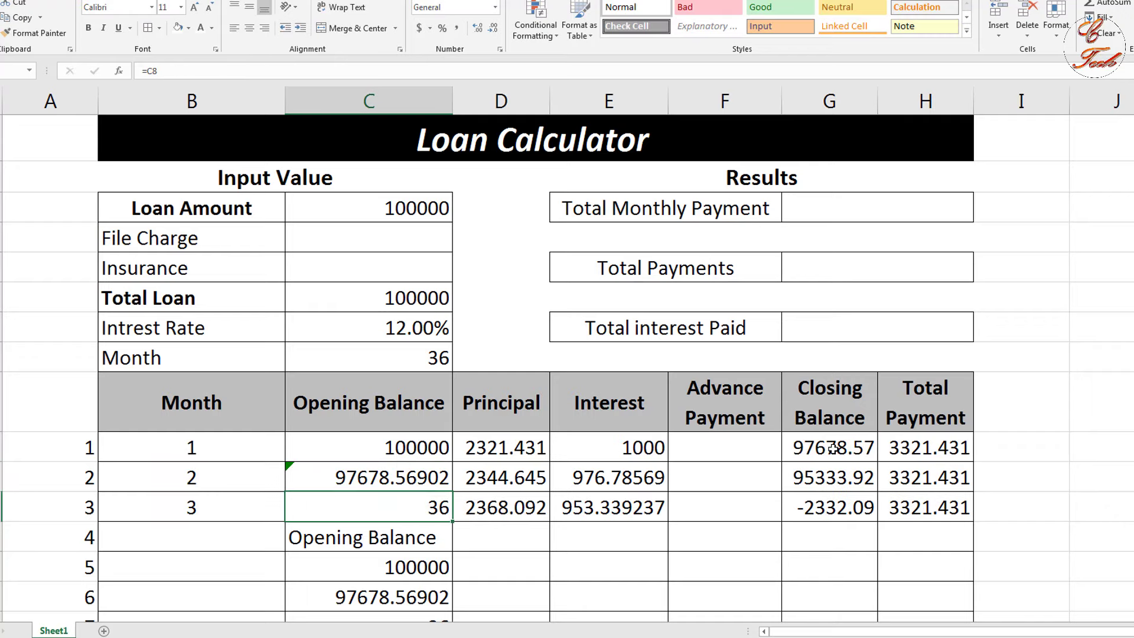
Copy the C11 opening balance formula down the numbered schedule rows and check the filled schedule
left_click(433, 481)
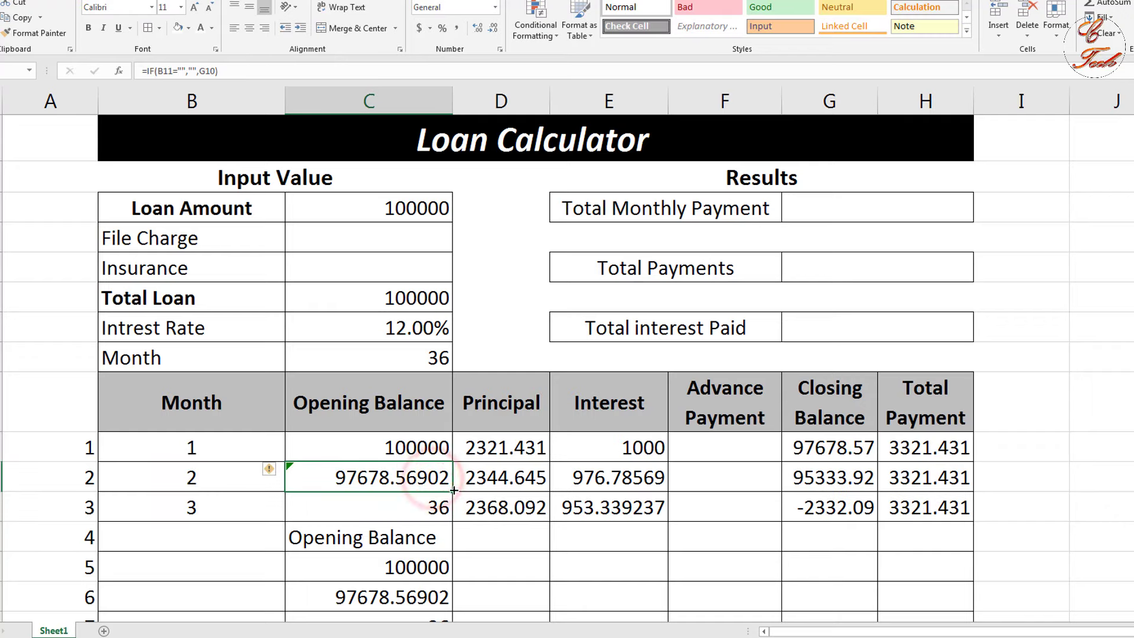
double_click(453, 490)
left_click(596, 503)
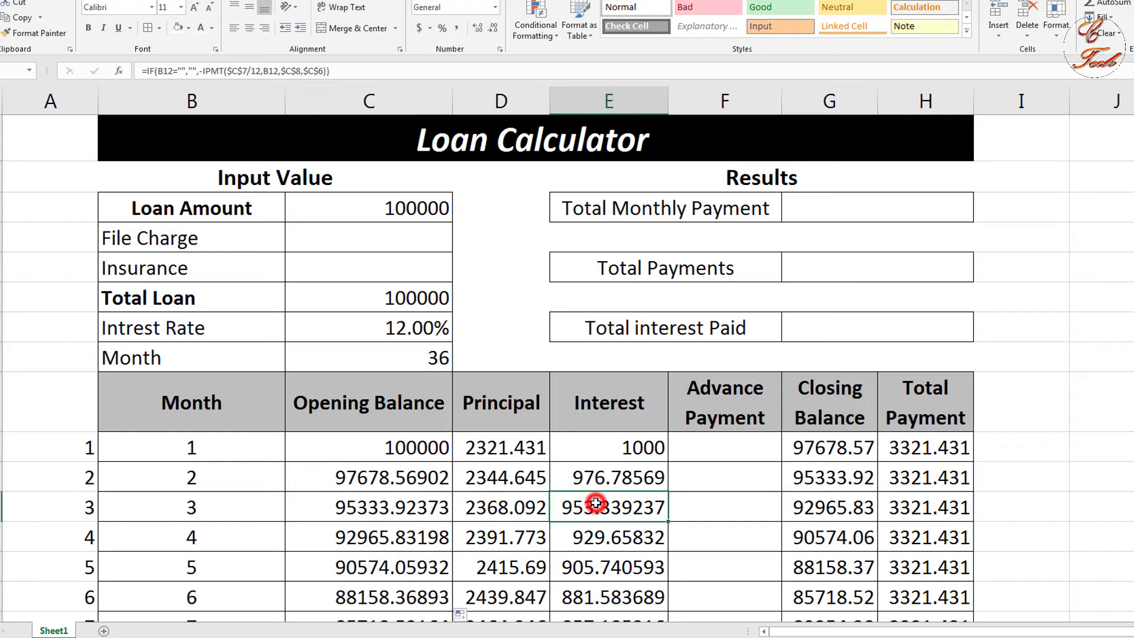
scroll(591, 496, "down", 4)
scroll(587, 525, "up", 4)
Format the whole of column C, including the opening balances, to two decimal places
left_click(402, 93)
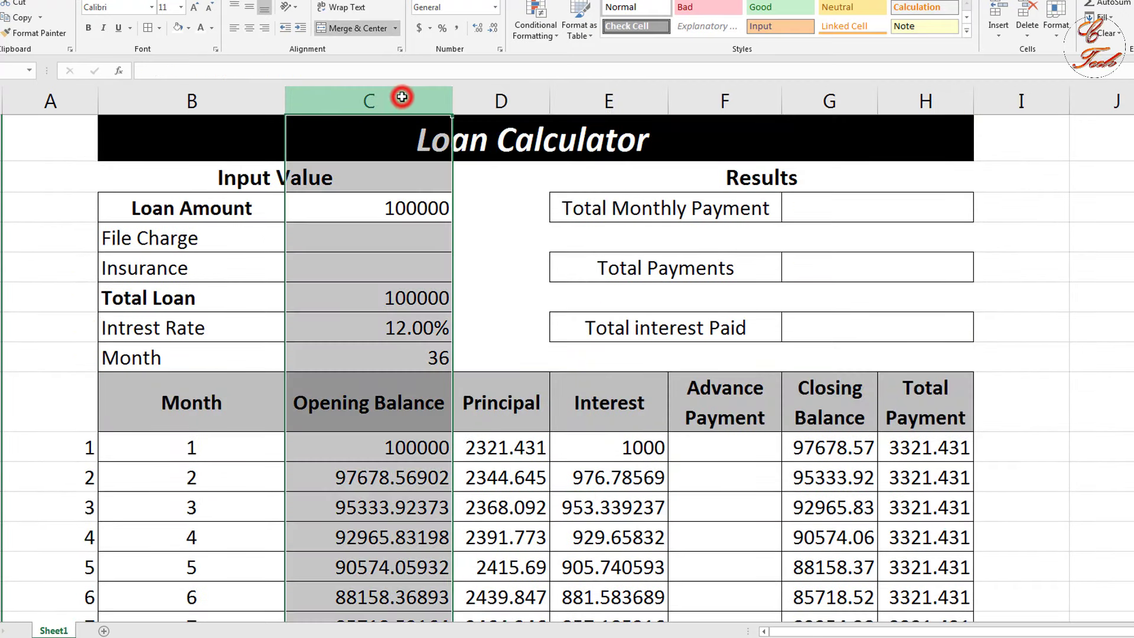
left_click(489, 29)
left_click(488, 30)
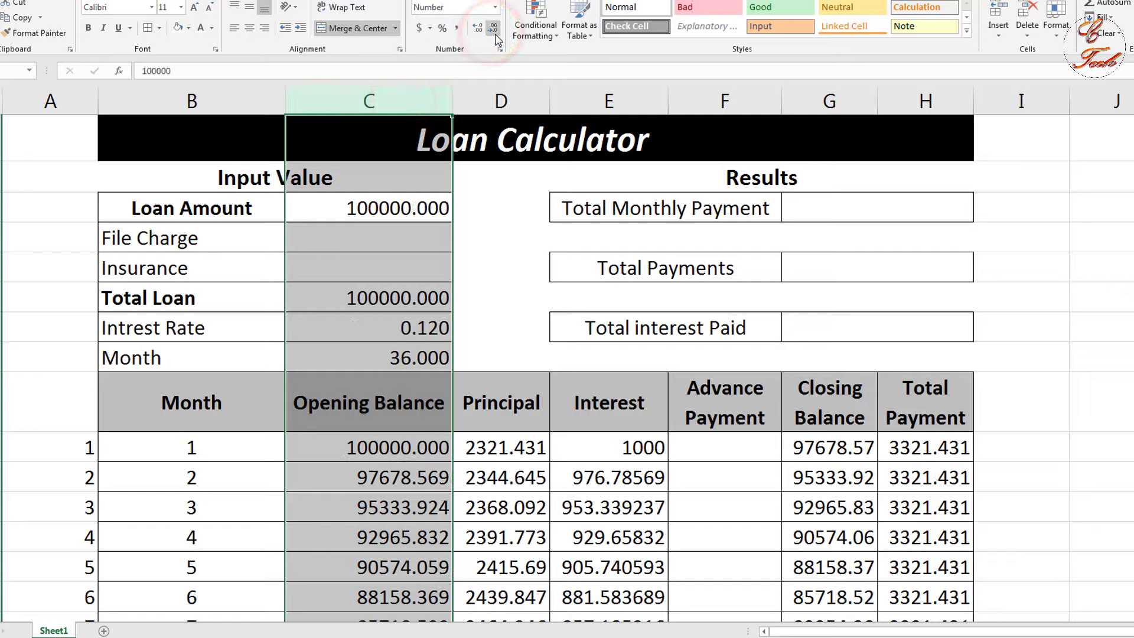
left_click(489, 30)
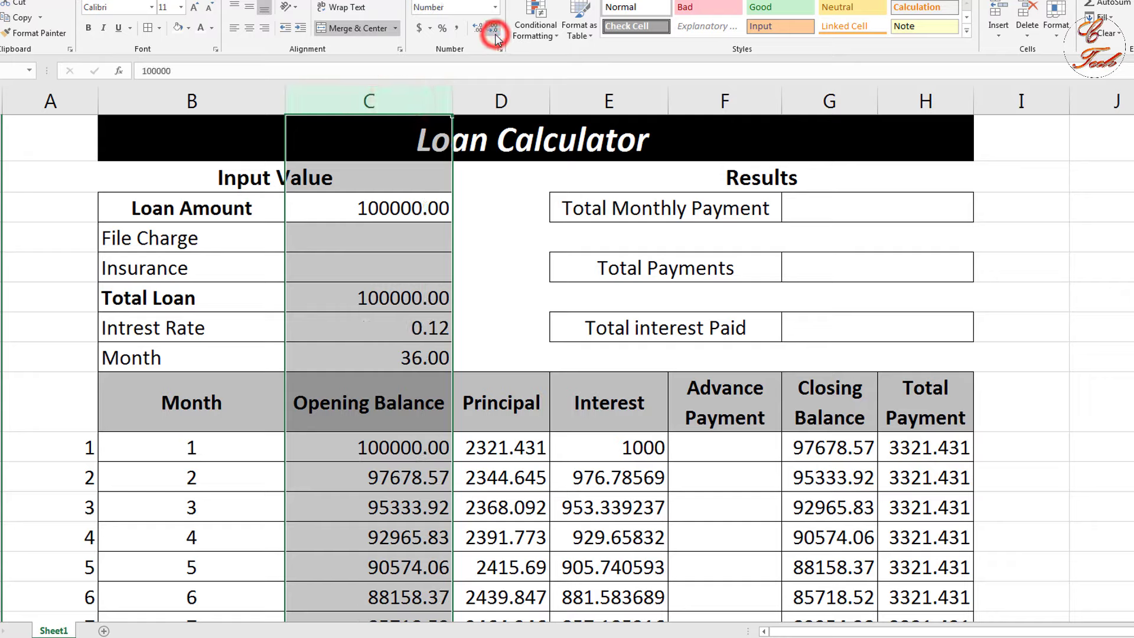
left_click(431, 513)
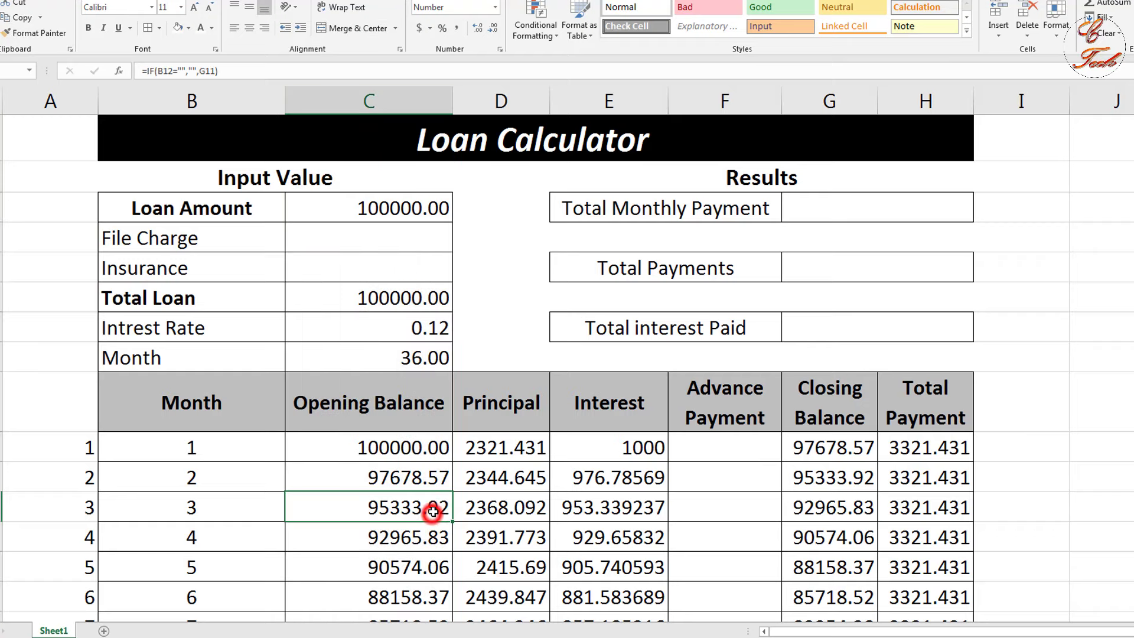
Refill the D10 principal formula down the schedule and format the filled Principal values to two decimal places
left_click(524, 479)
left_click(507, 97)
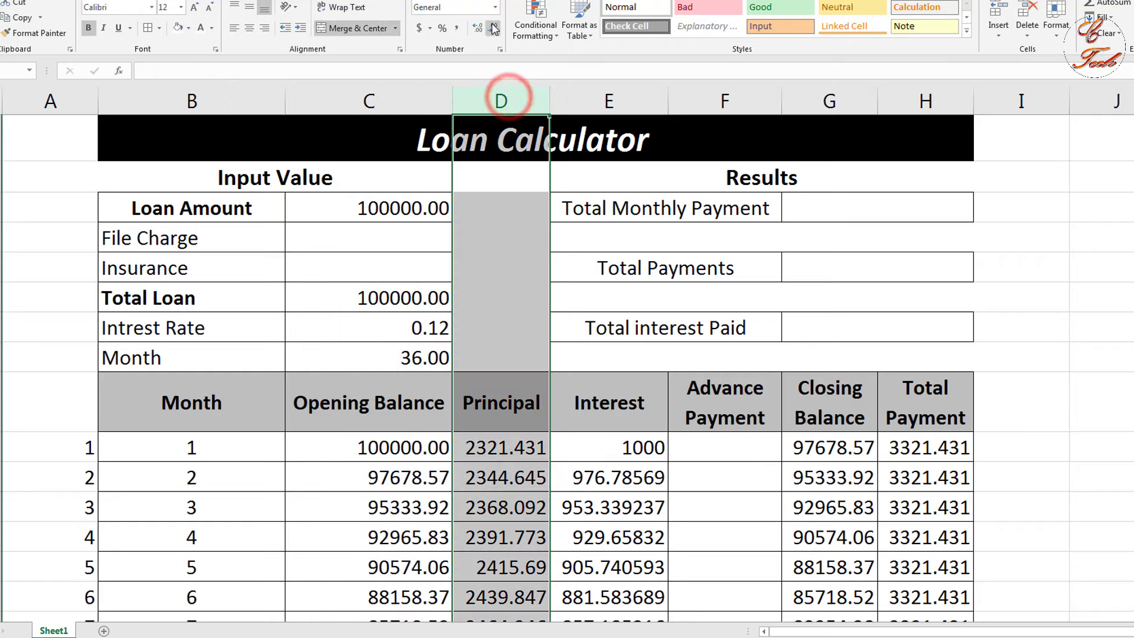
left_click(538, 444)
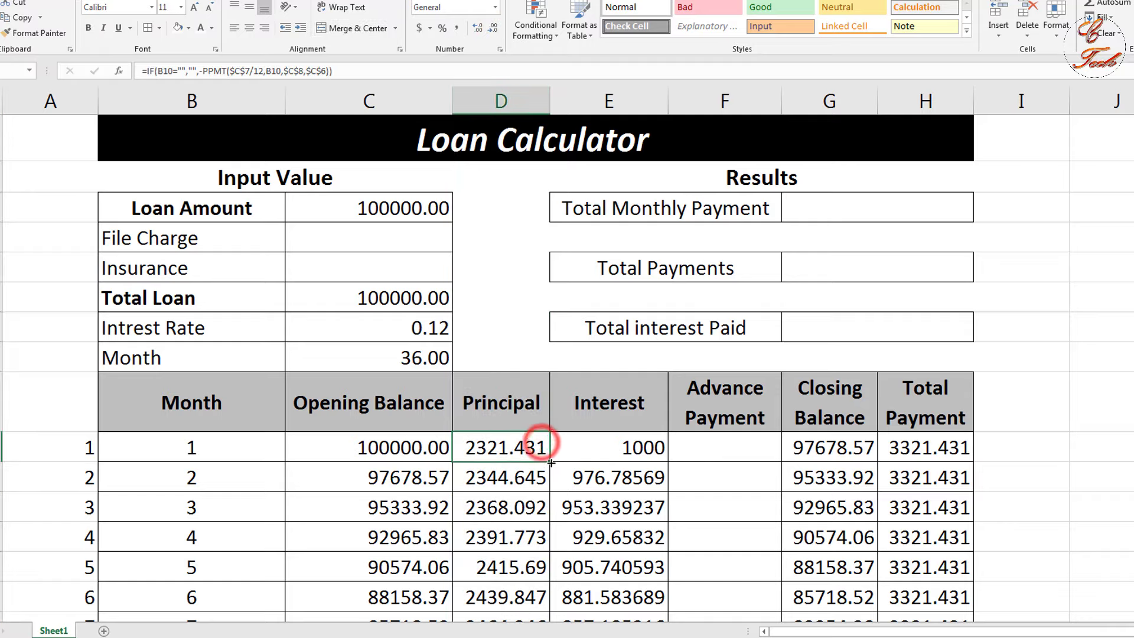
double_click(550, 462)
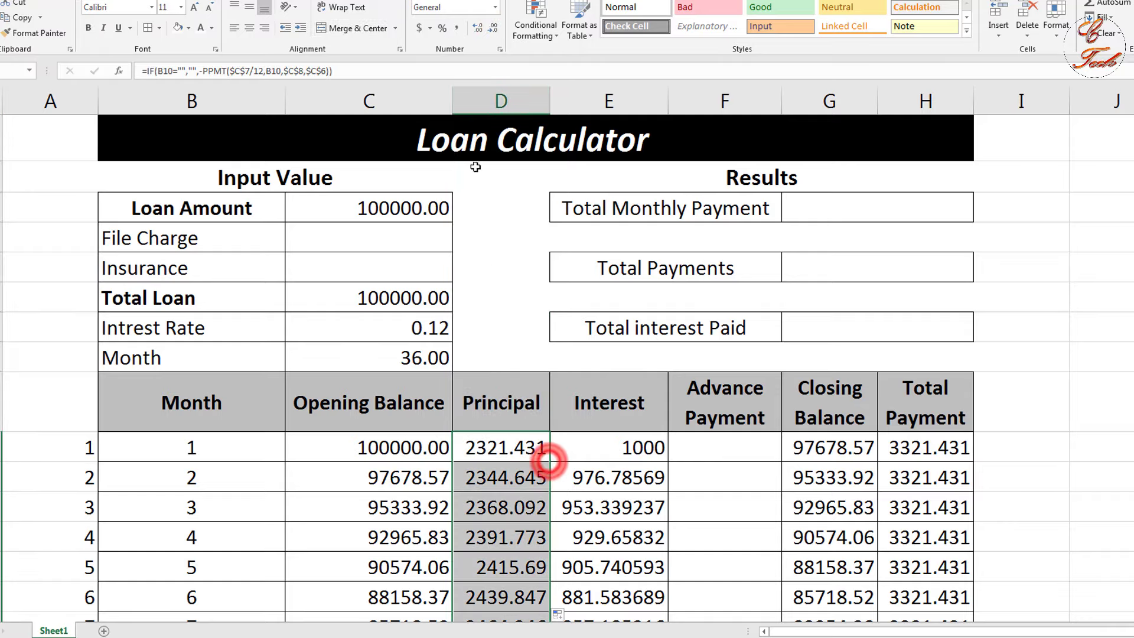
left_click(494, 24)
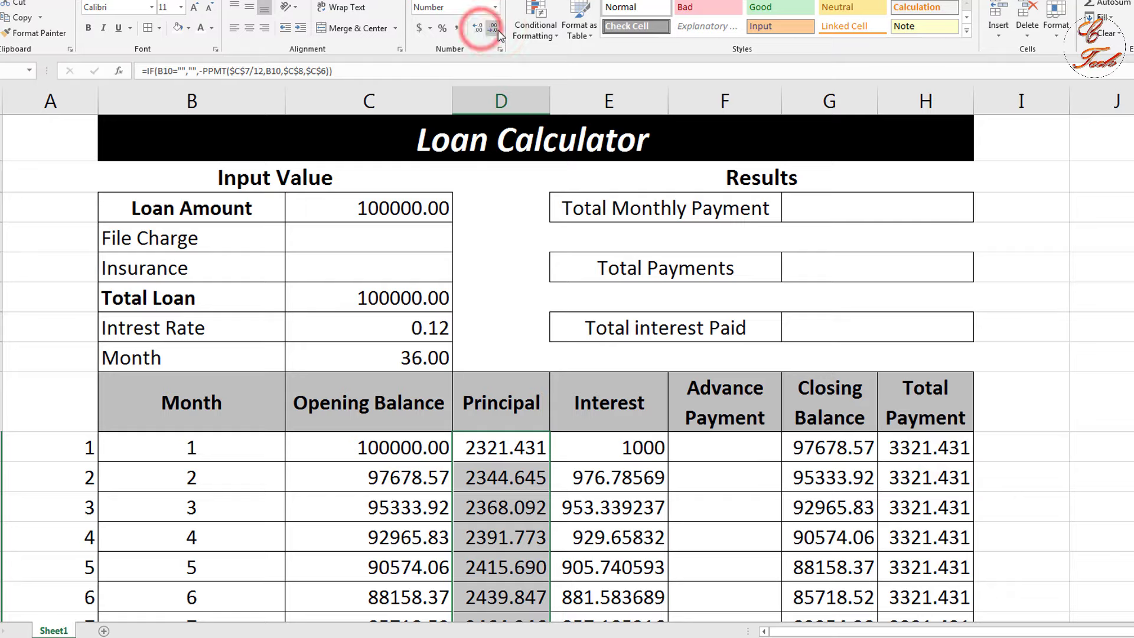
left_click(477, 28)
left_click(477, 27)
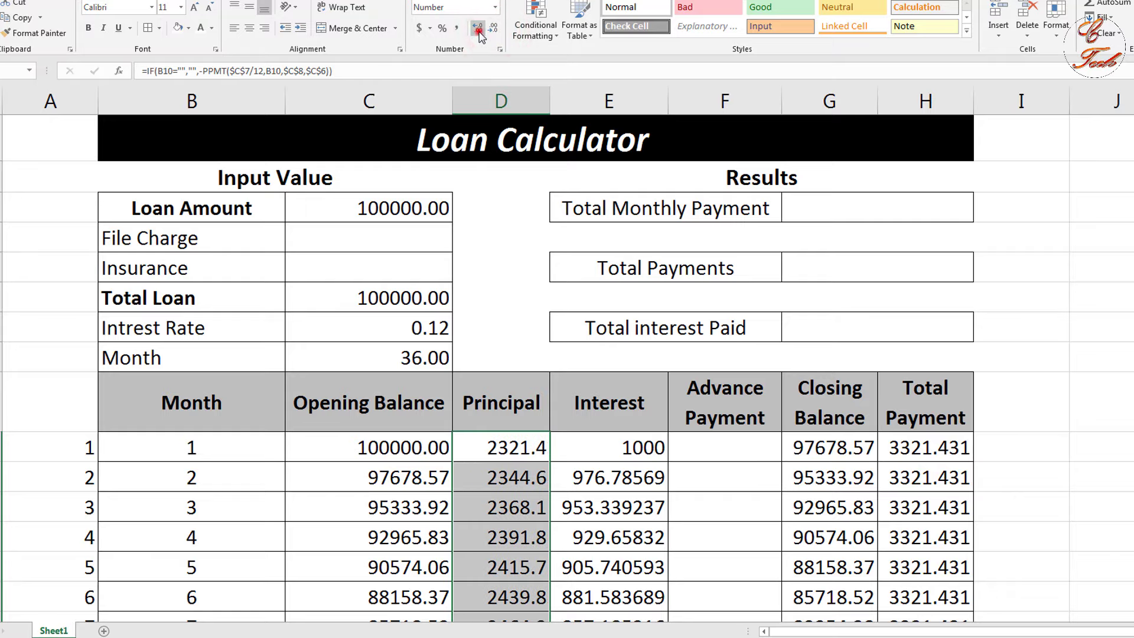
left_click(478, 32)
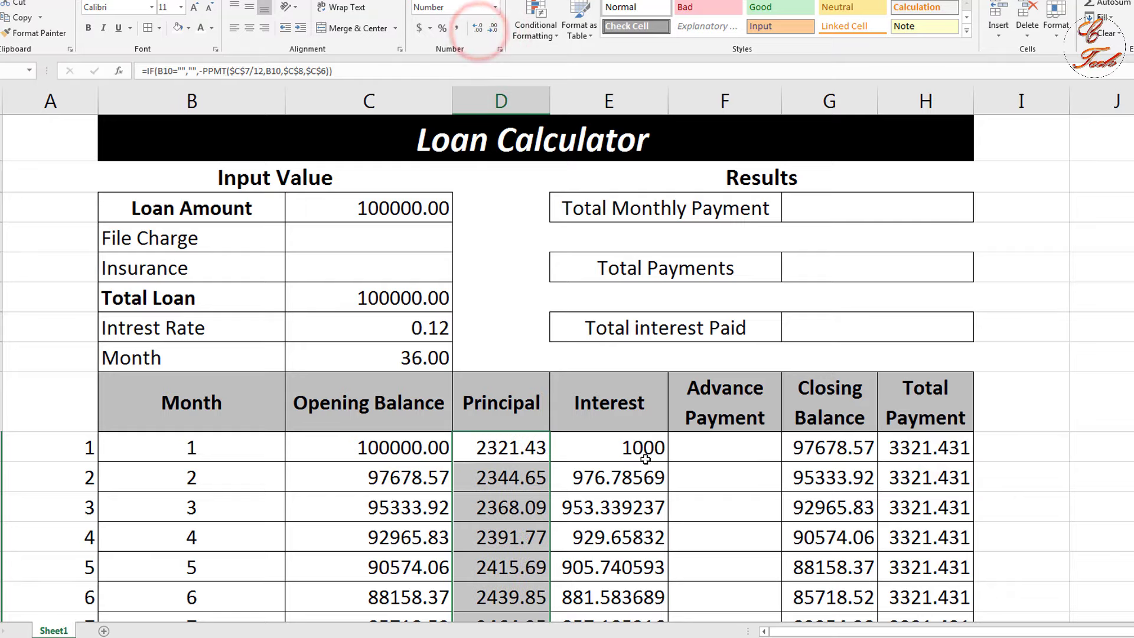
Format the schedule's Interest, Closing Balance and Total Payment values to two decimal places
left_click(645, 455)
left_click(854, 452)
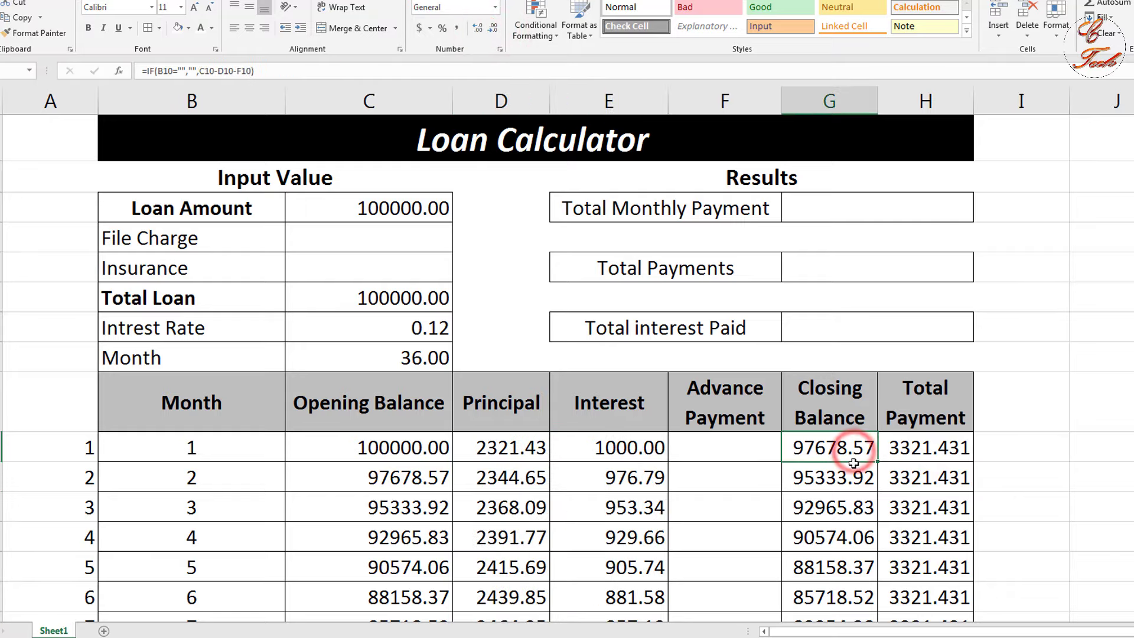
scroll(854, 463, "down", 3)
scroll(854, 463, "up", 3)
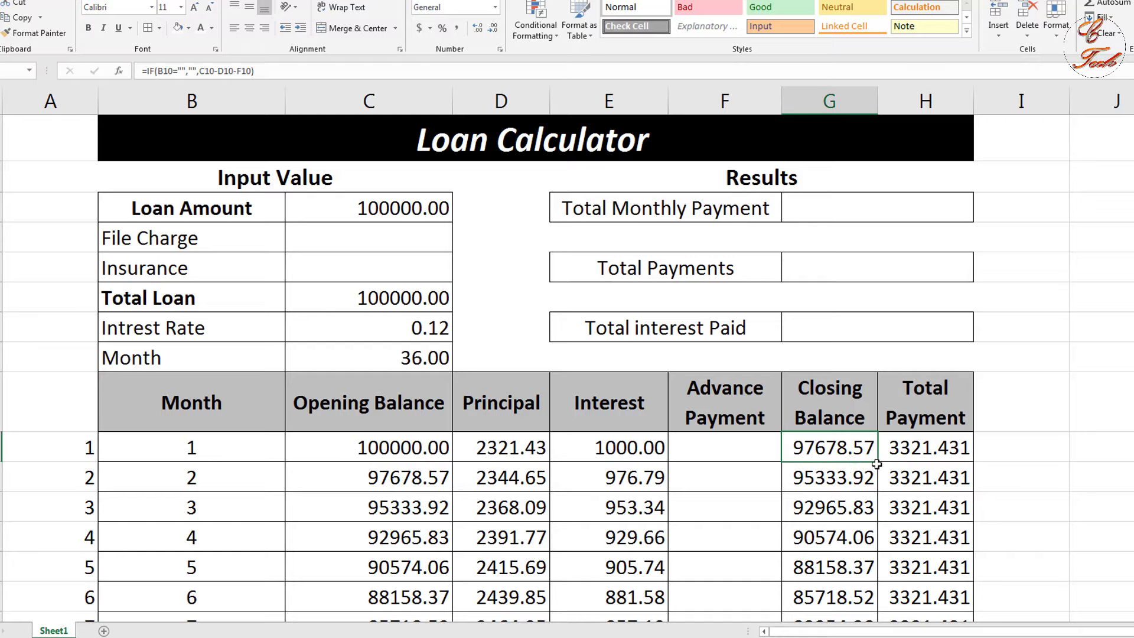
double_click(877, 463)
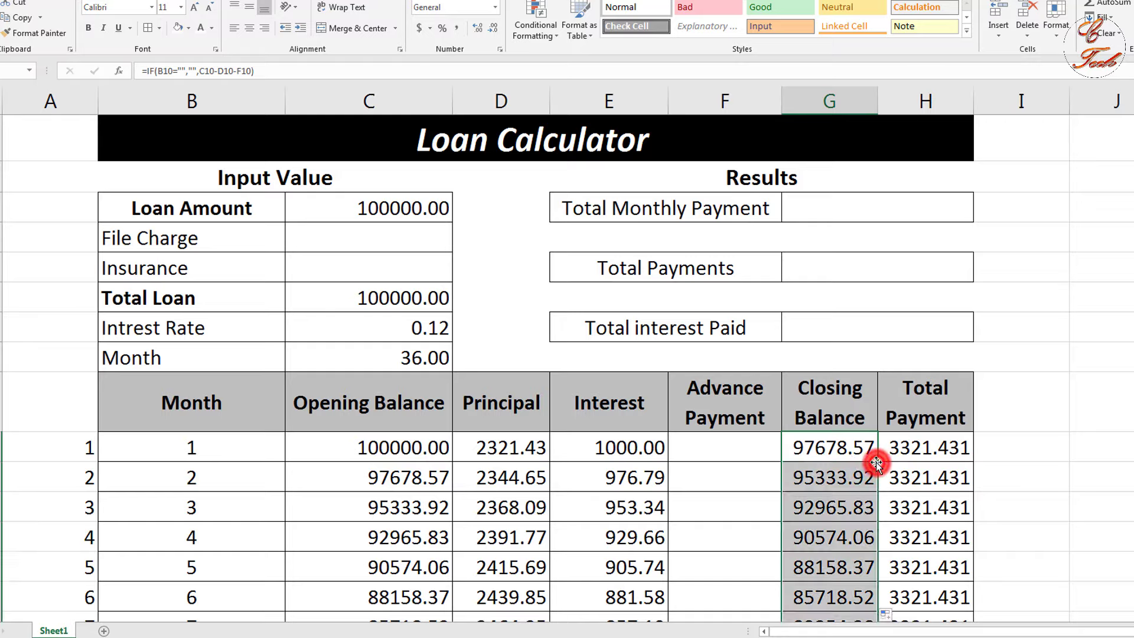
left_click(494, 28)
left_click(495, 29)
left_click(478, 28)
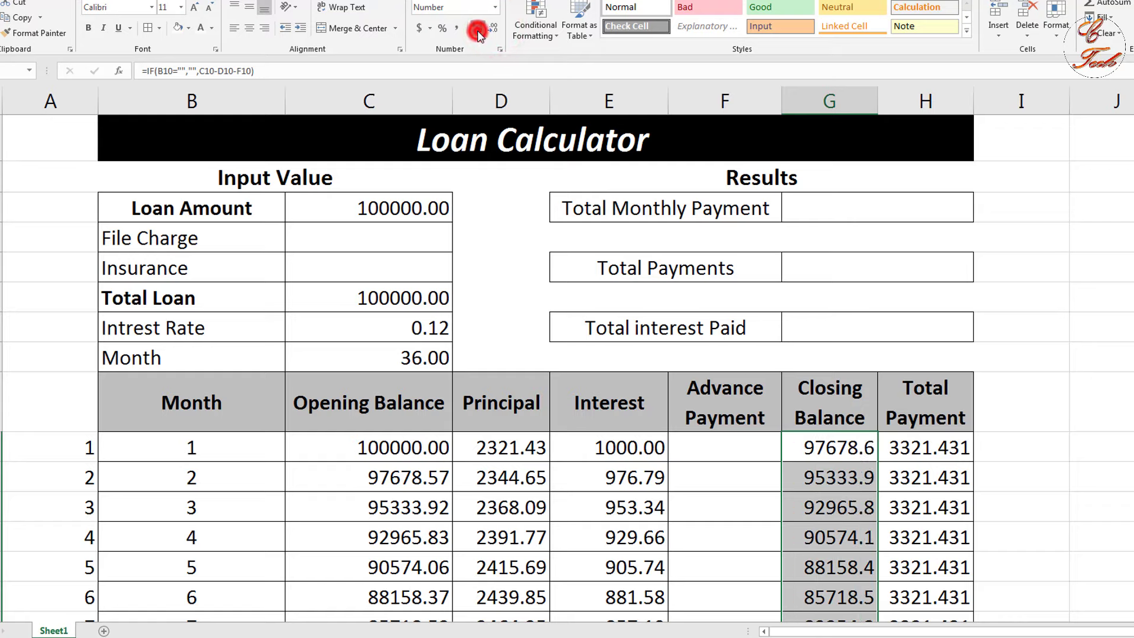
left_click(478, 28)
left_click(931, 442)
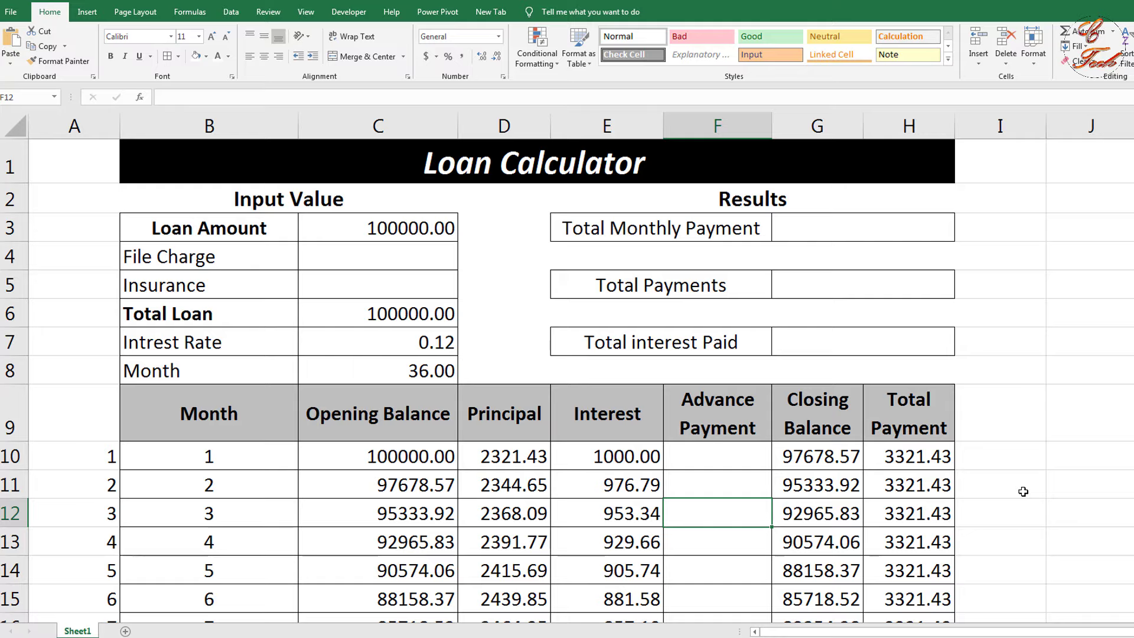
Format the interest rate in C7 as a Percentage
left_click(402, 339)
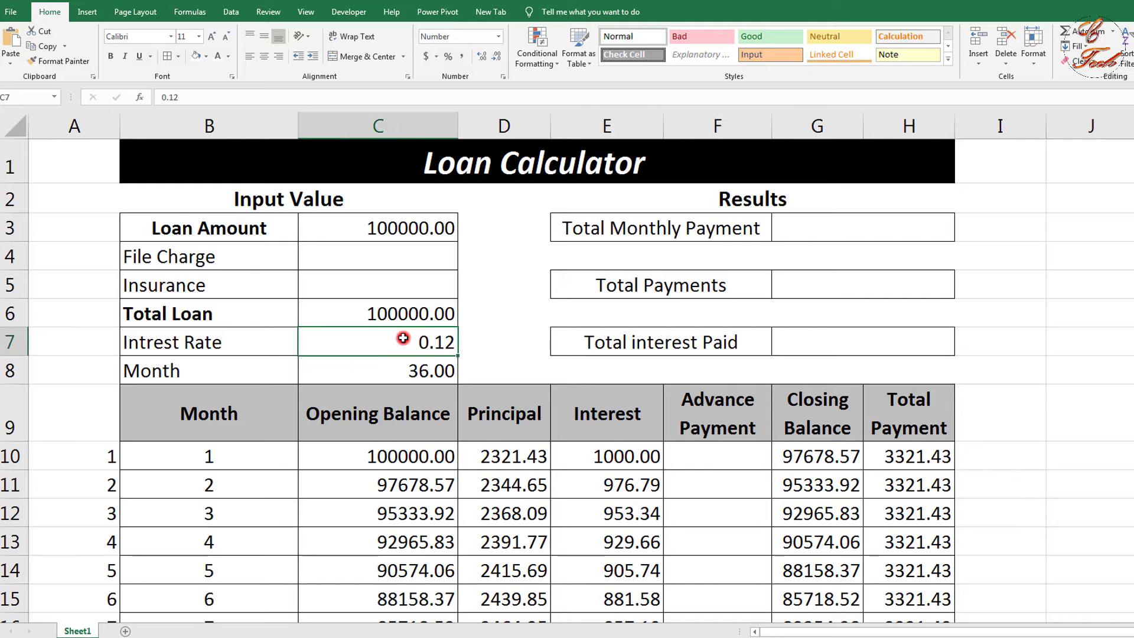
left_click(498, 36)
left_click(489, 265)
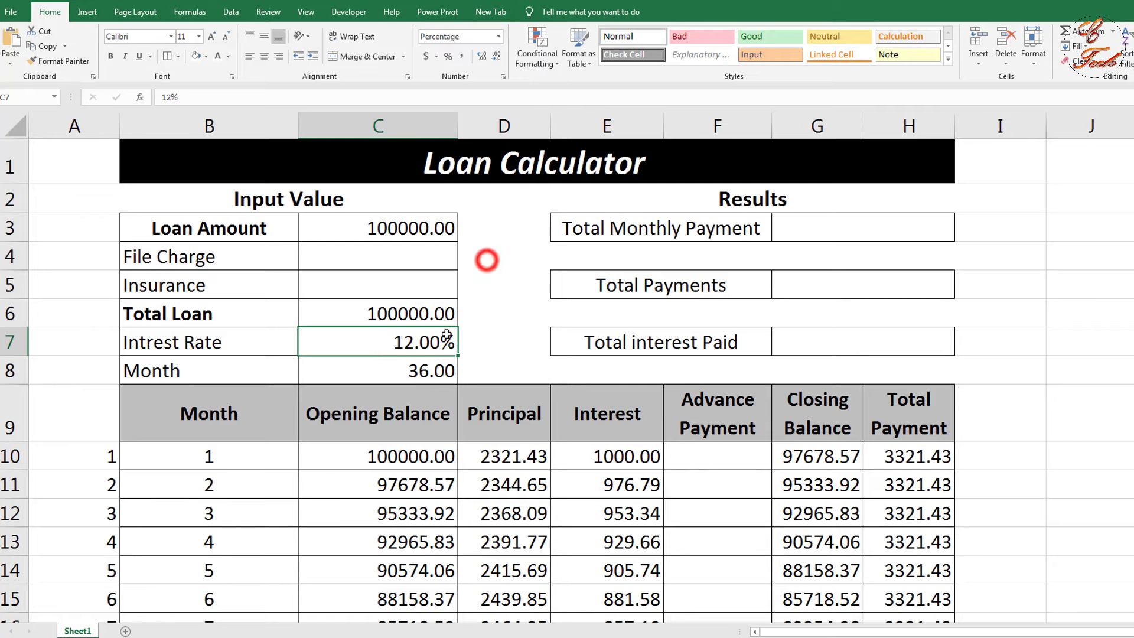
left_click(384, 370)
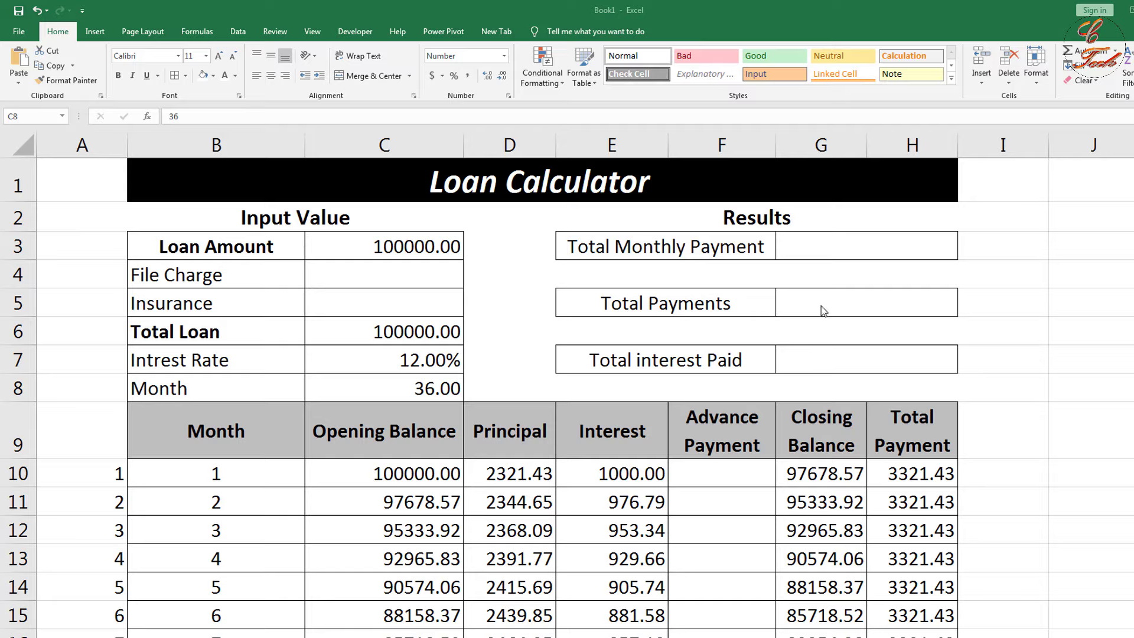
Enter the formula =-PMT(C7/12,C8,C6) in the Total Monthly Payment result cell G3
left_click(828, 247)
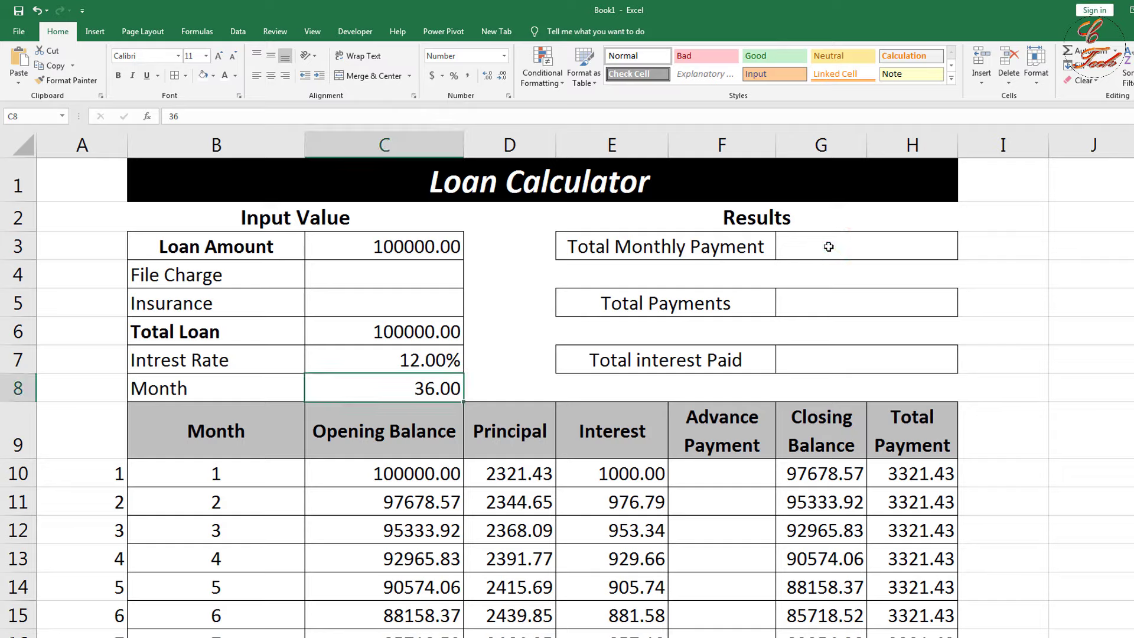
left_click(828, 247)
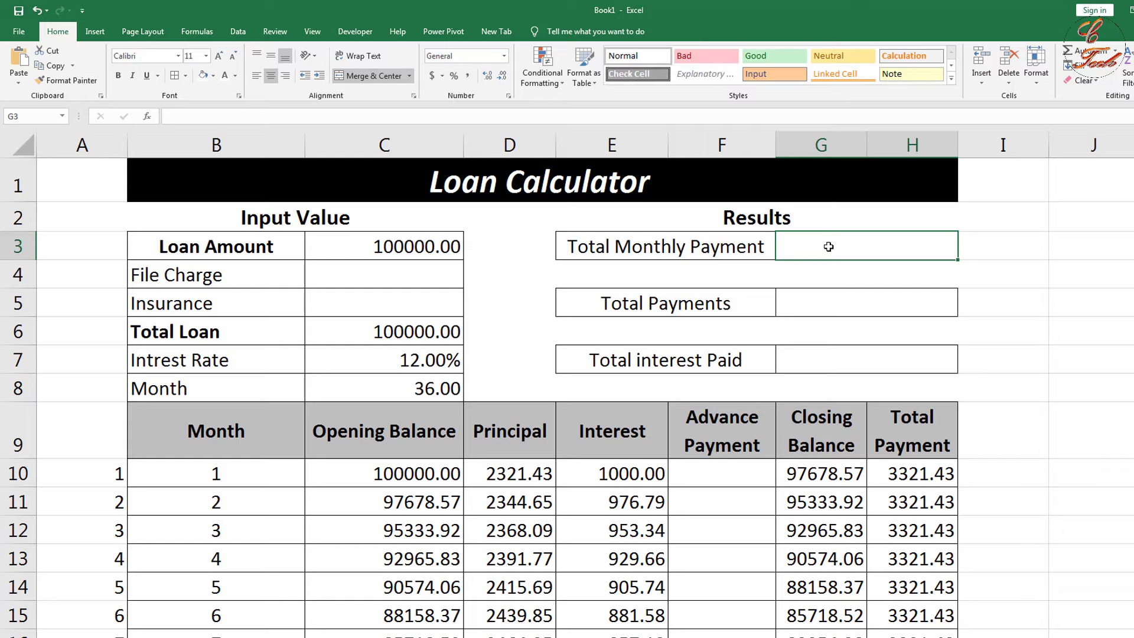
type("=")
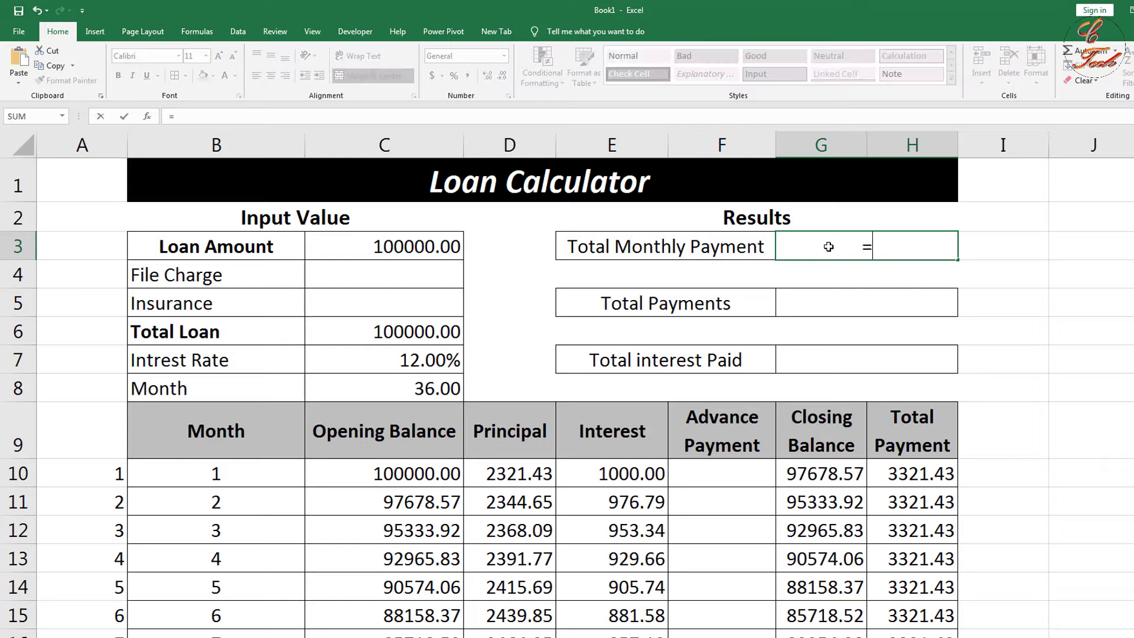
type("-pmt")
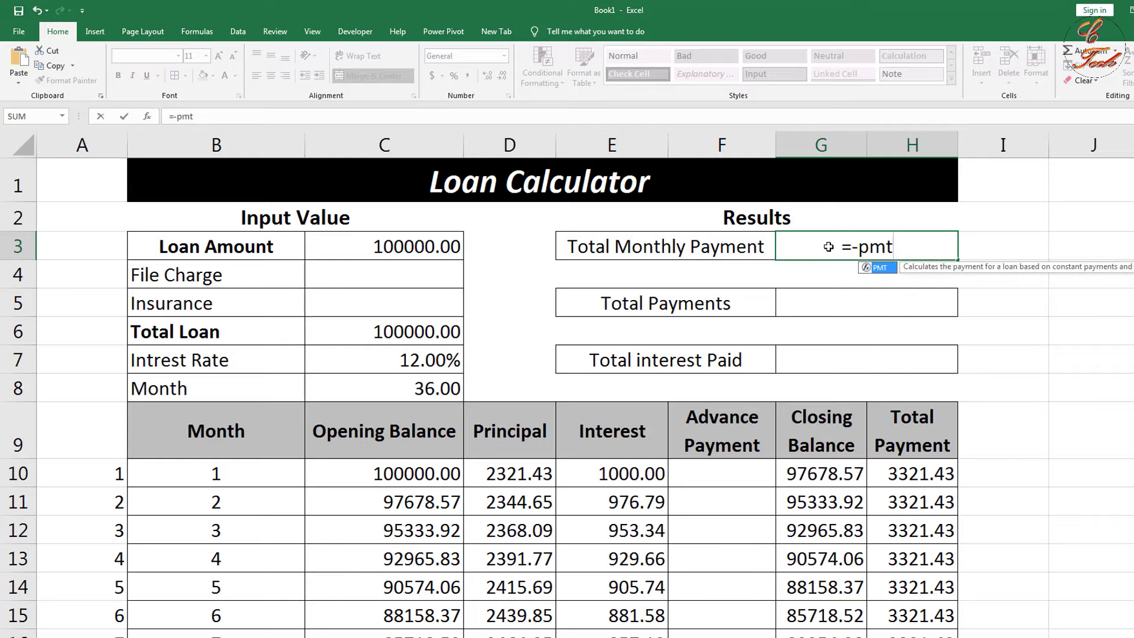
type("(")
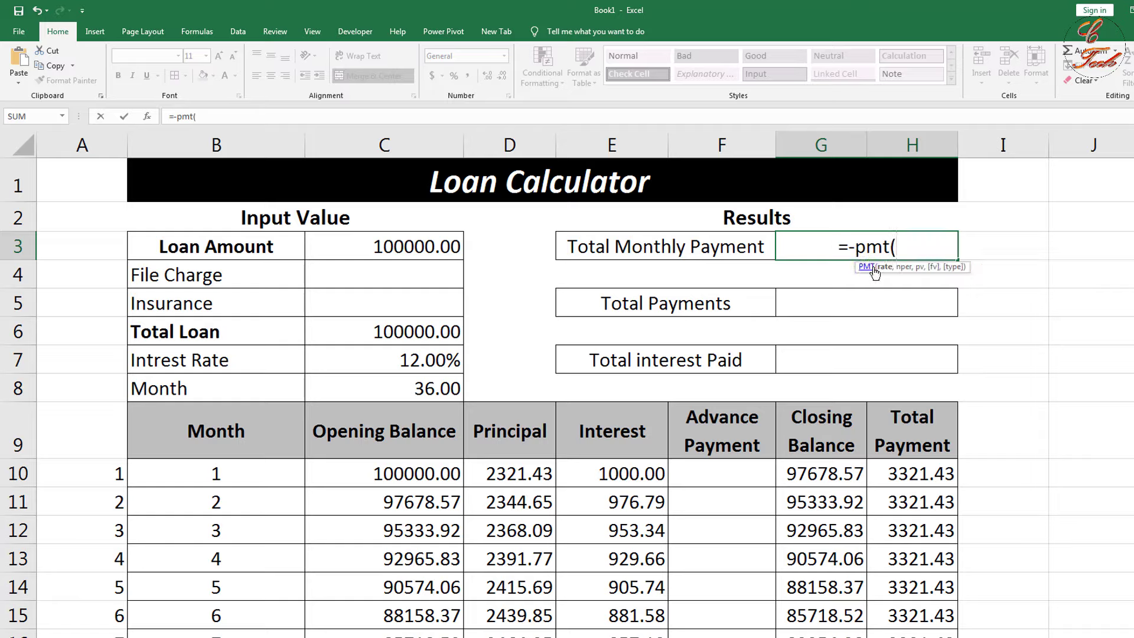
left_click(429, 366)
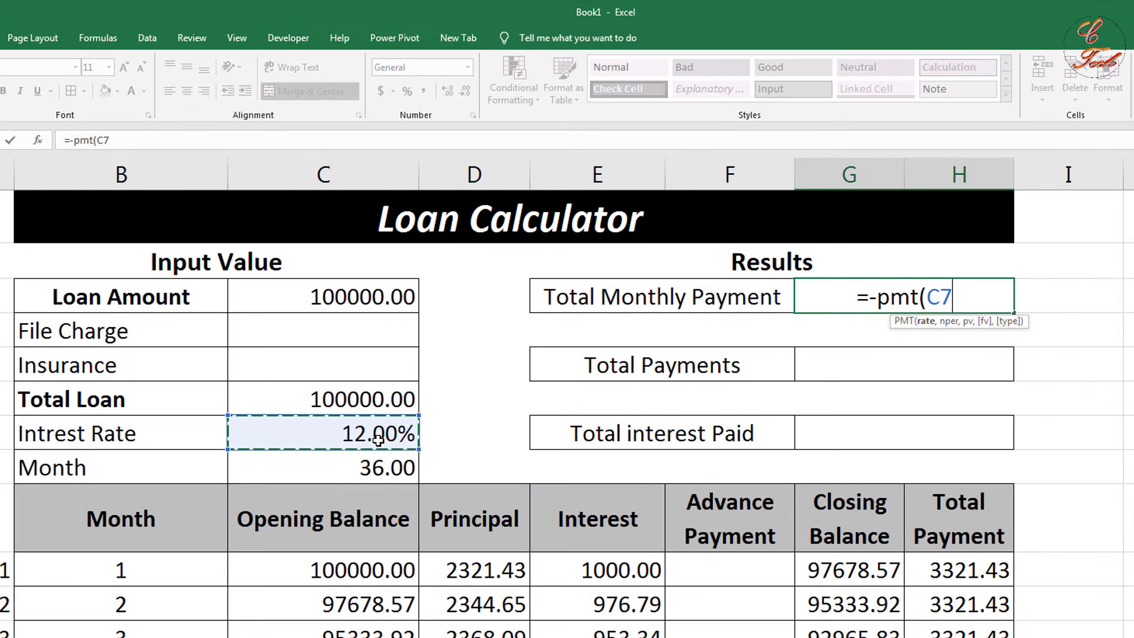
type("/")
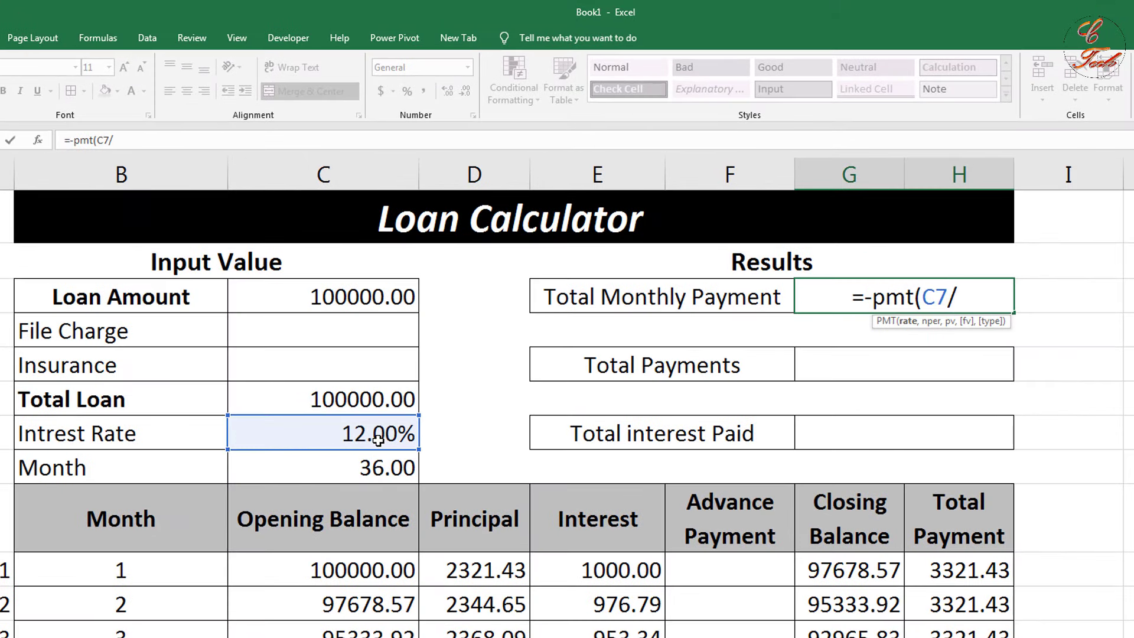
type("12")
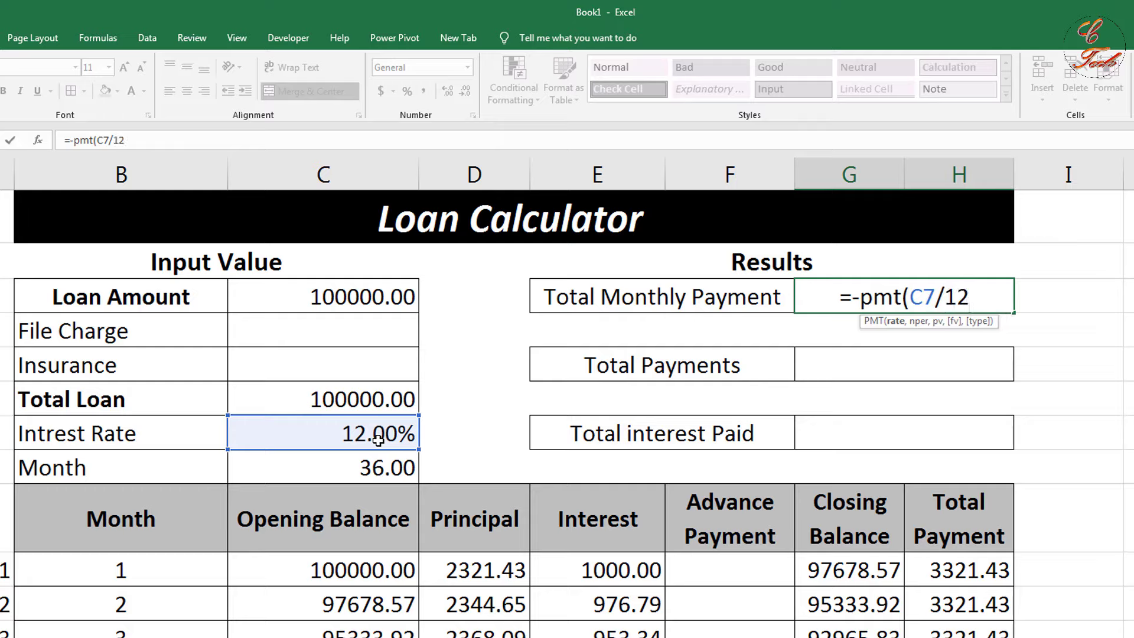
type(",")
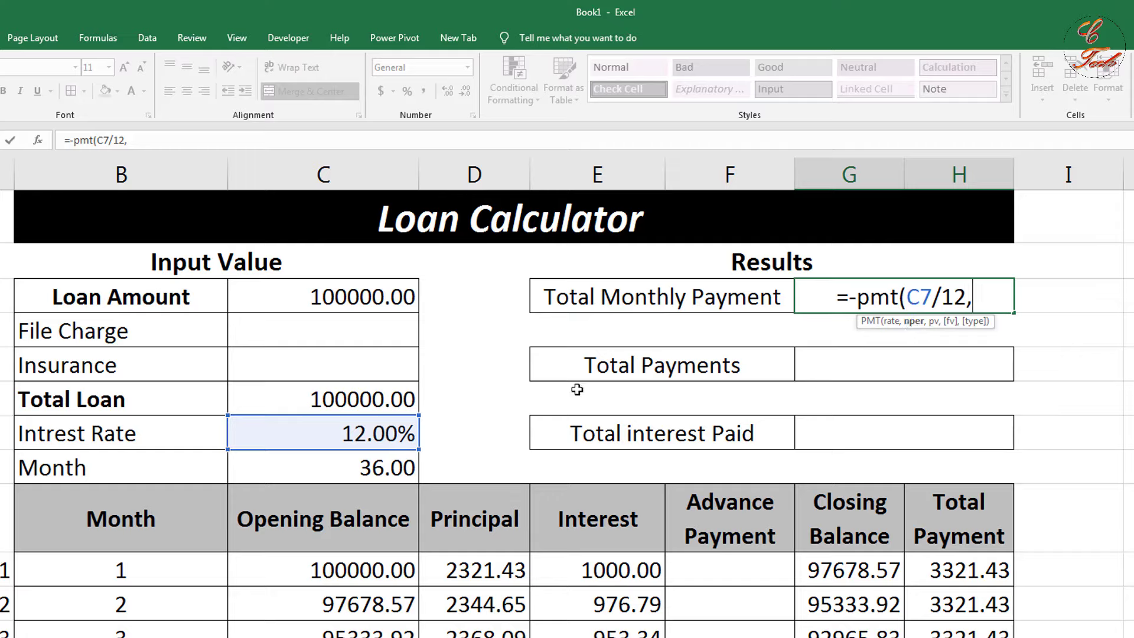
left_click(361, 470)
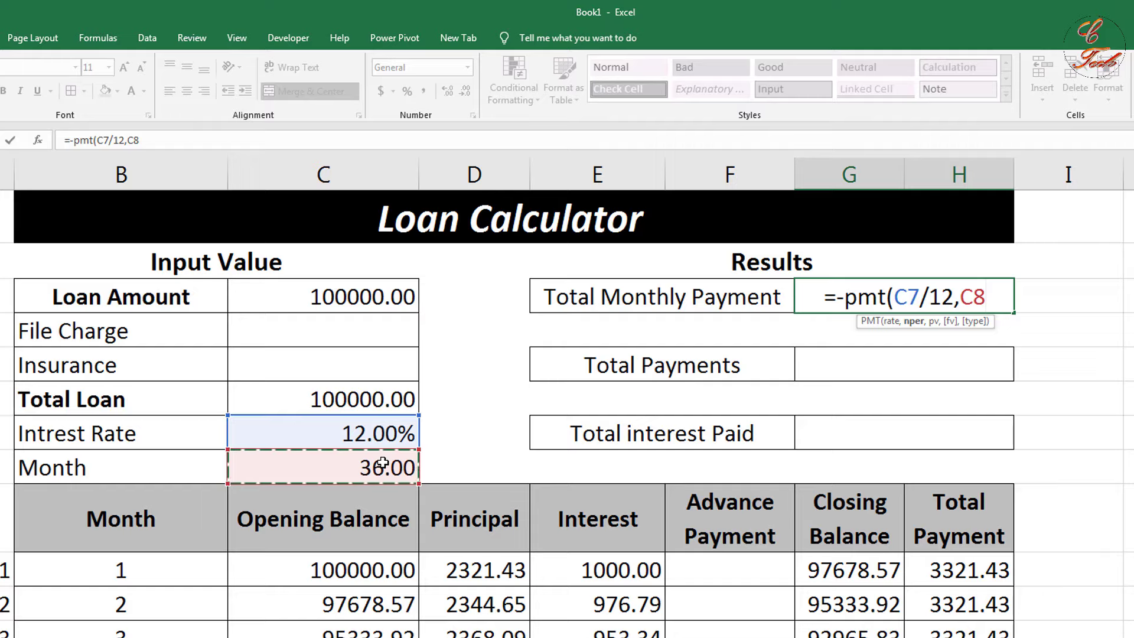
type(",")
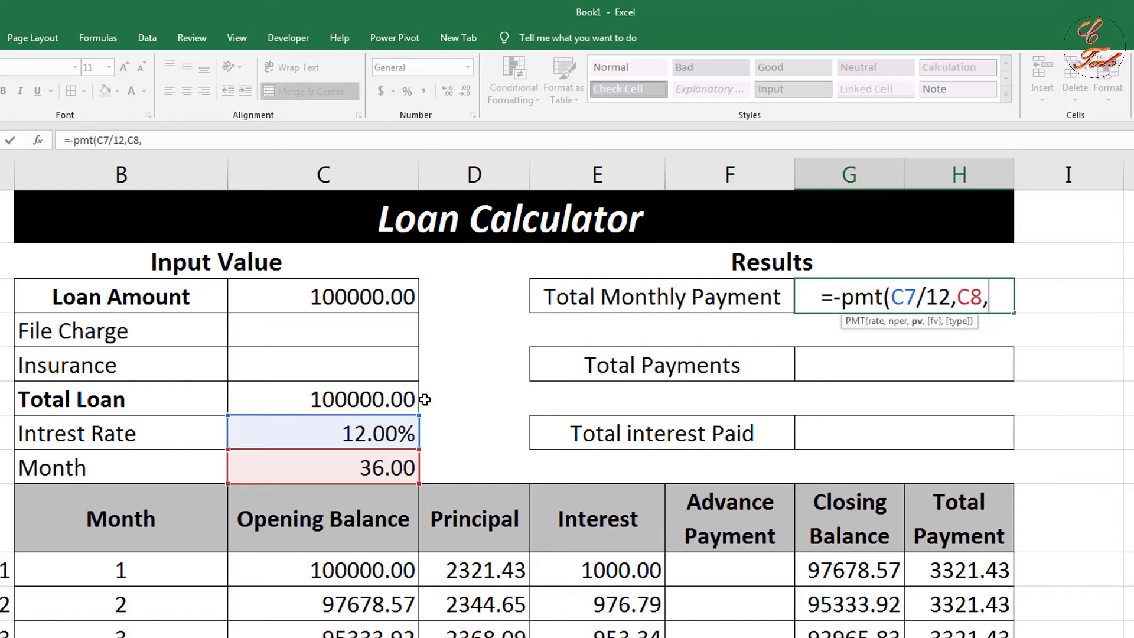
left_click(377, 400)
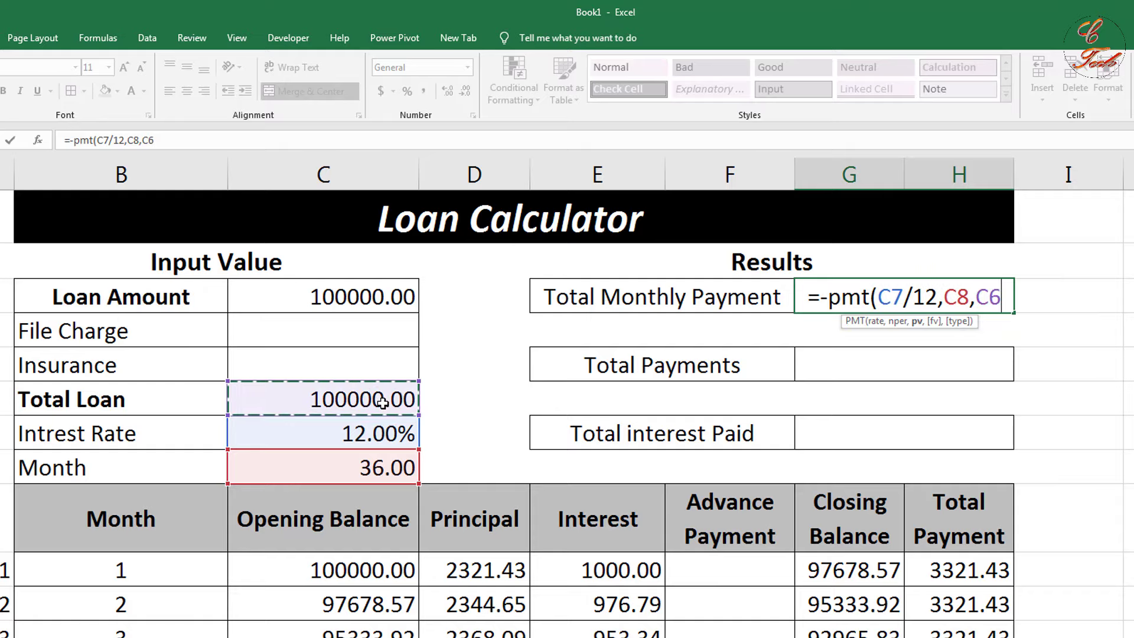
type(")")
key("Return")
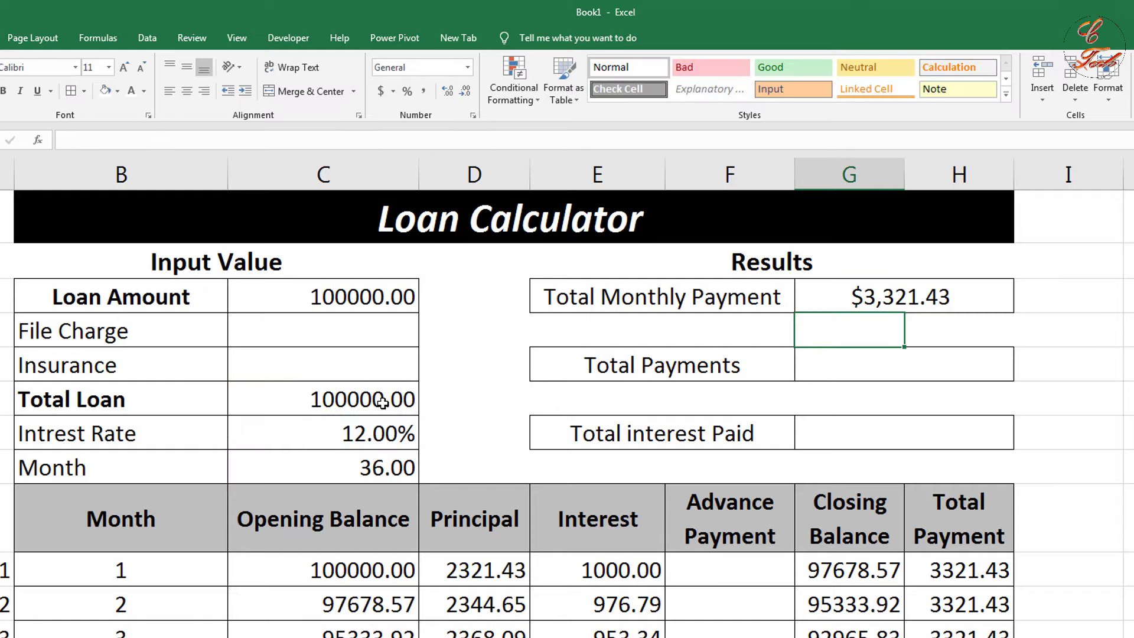
Format the Total Monthly Payment result in G3 as Number
left_click(902, 298)
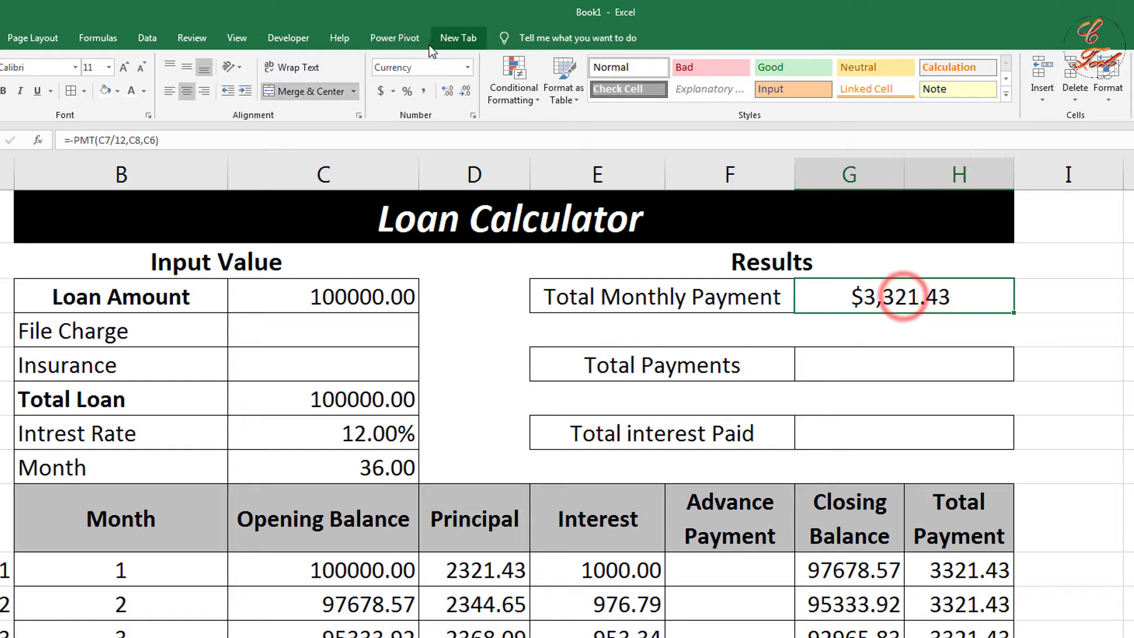
left_click(467, 67)
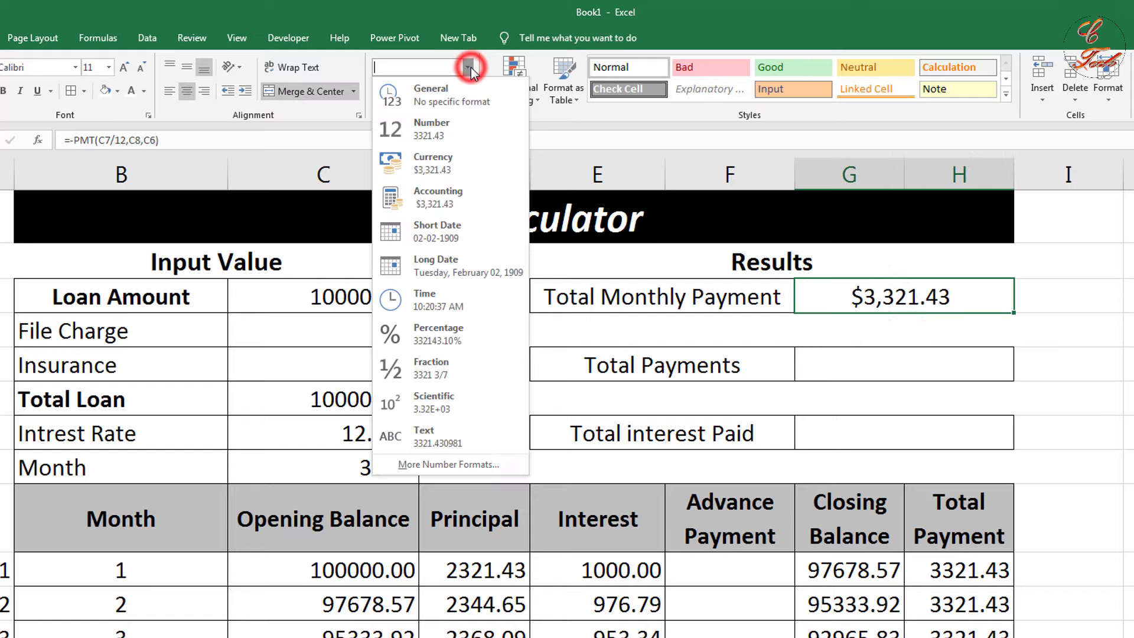
left_click(439, 130)
Format the Month input value in C8 as General
left_click(376, 471)
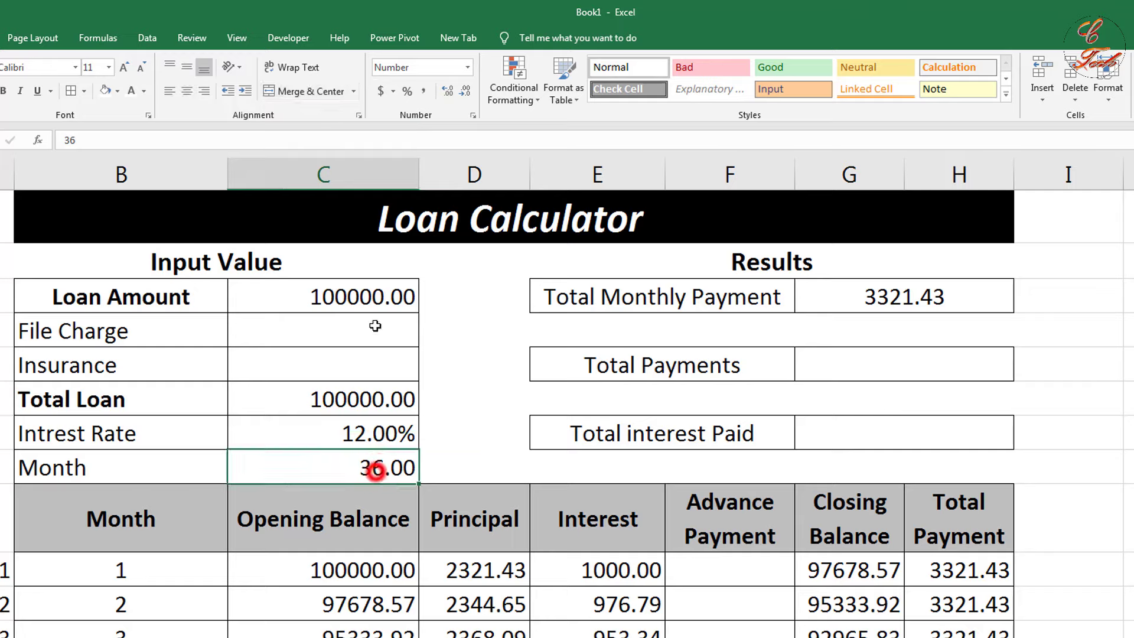
left_click(467, 66)
left_click(428, 96)
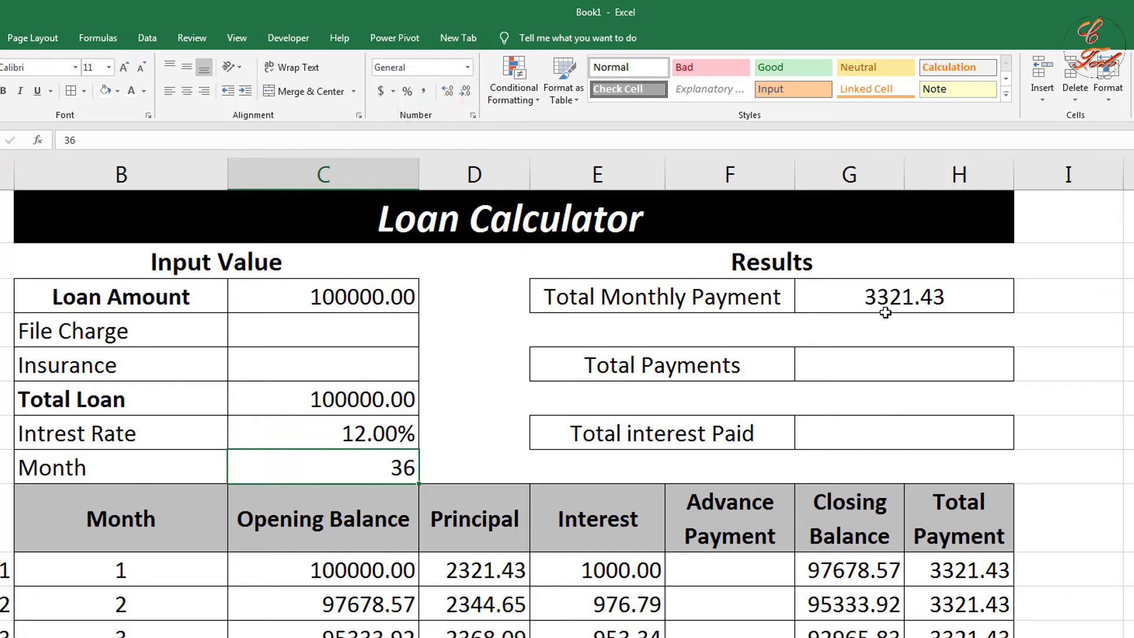
Enter the formula =SUM(H10:H400) in the Total Payments result cell G5 to add up the schedule's Total Payment column
left_click(949, 575)
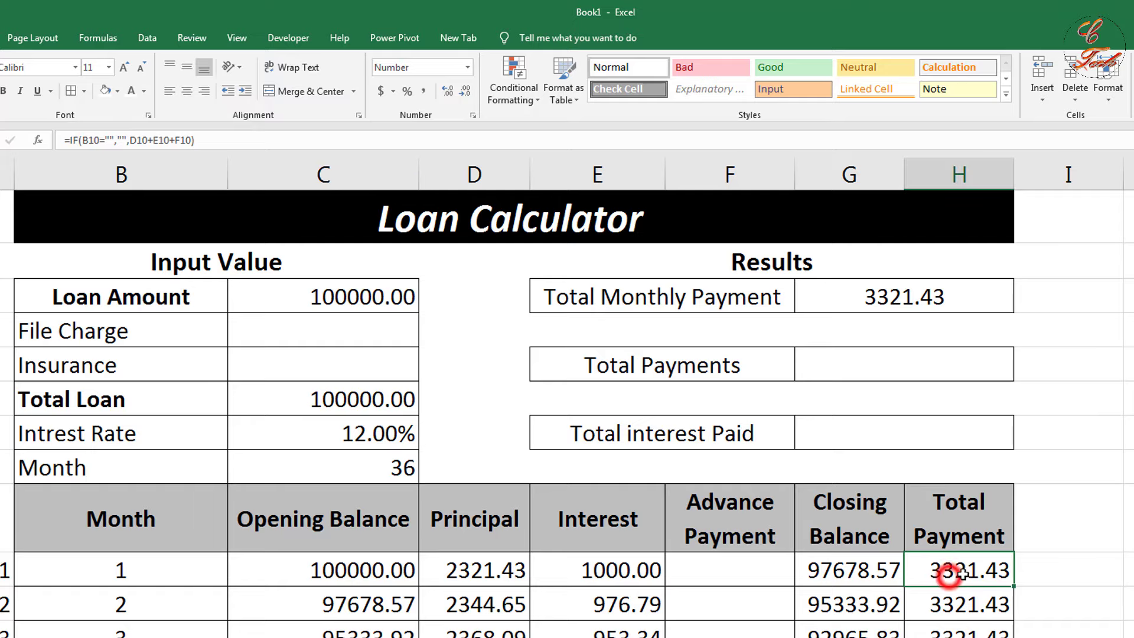
left_click(934, 293)
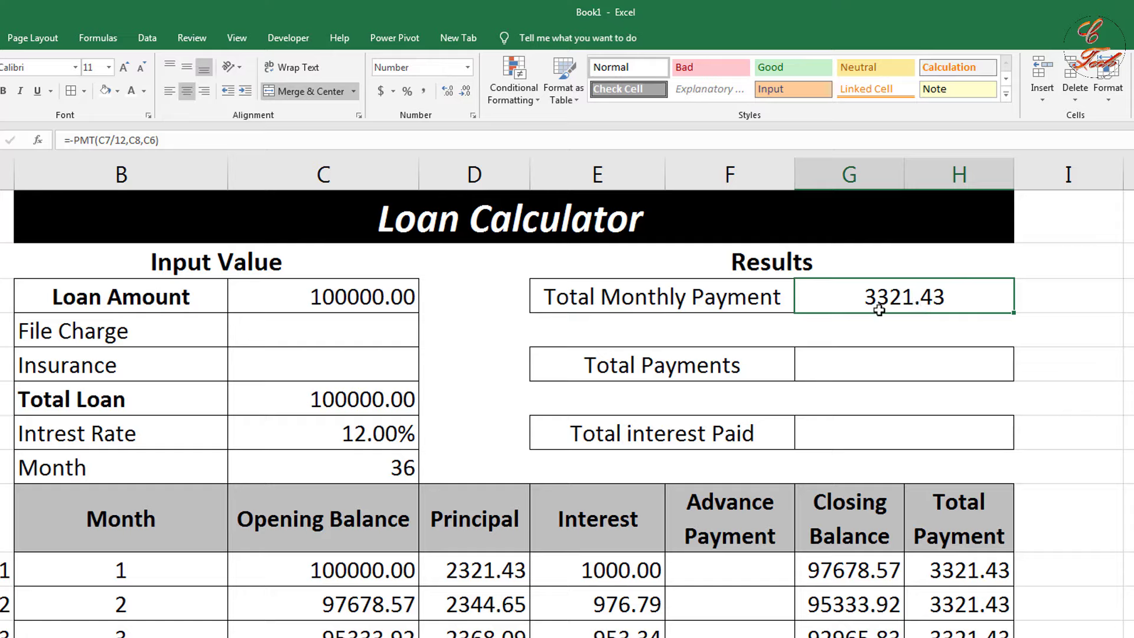
left_click(875, 374)
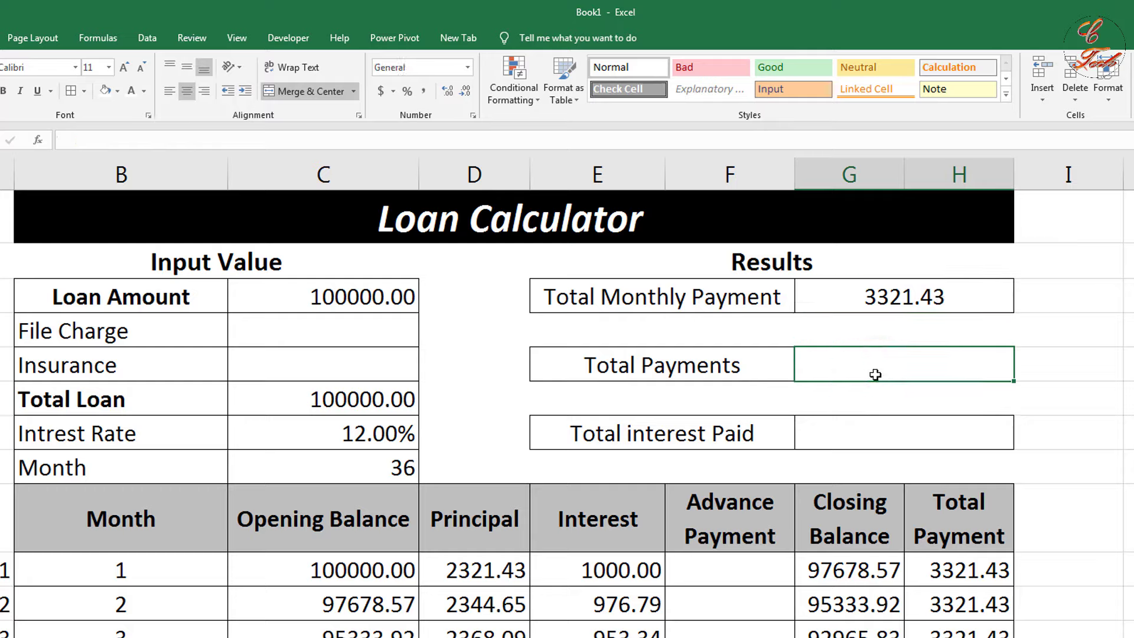
type("=")
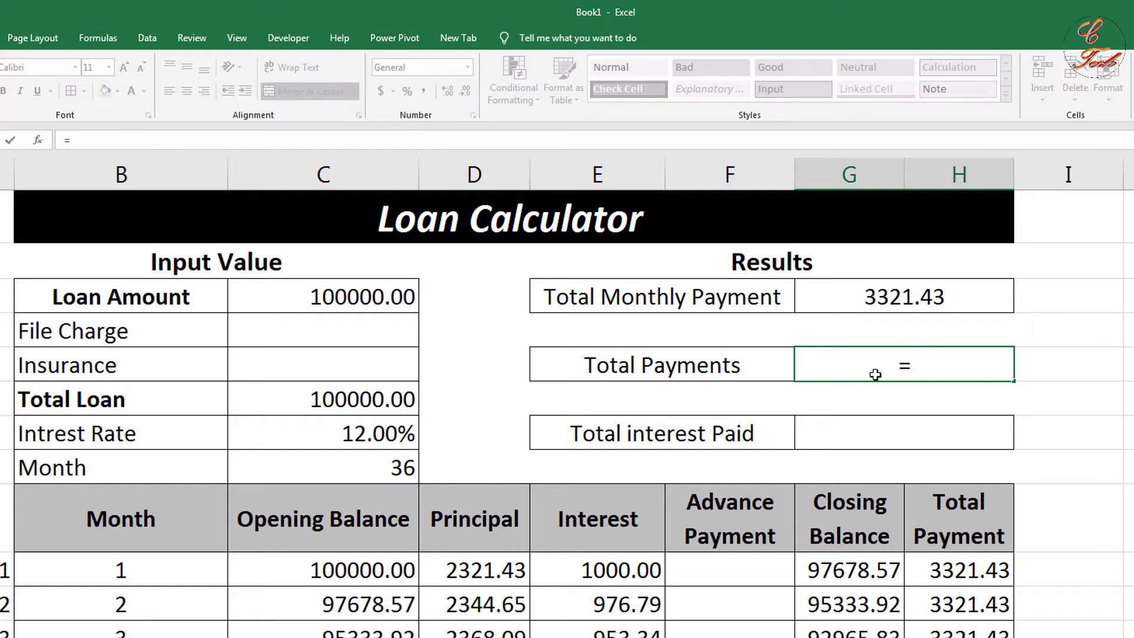
type("sum")
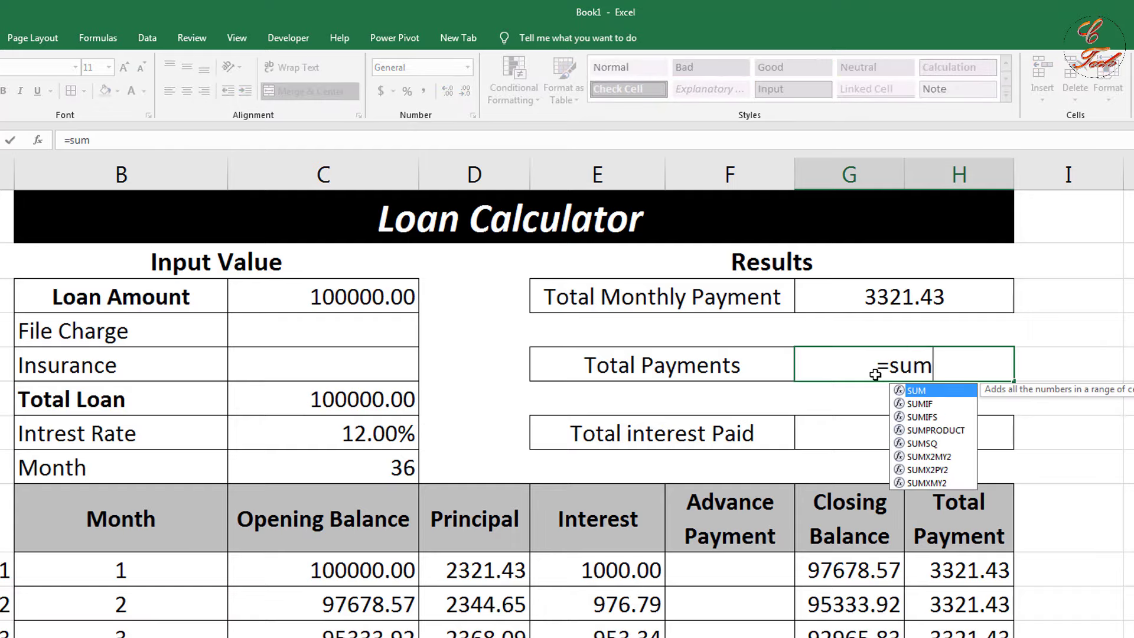
type("(")
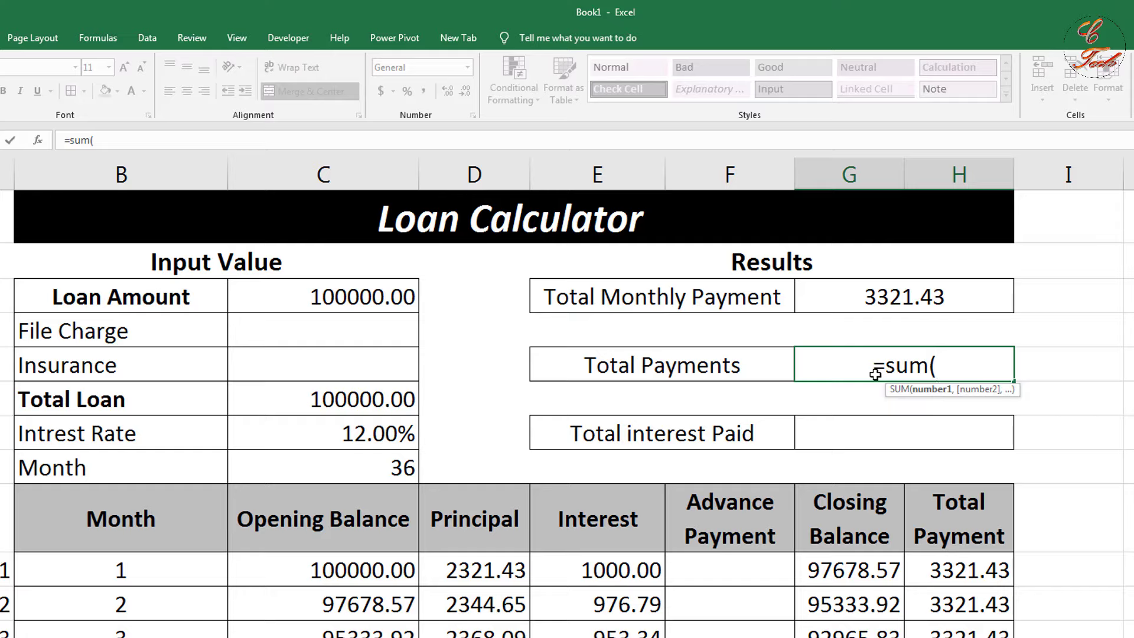
left_click(954, 572)
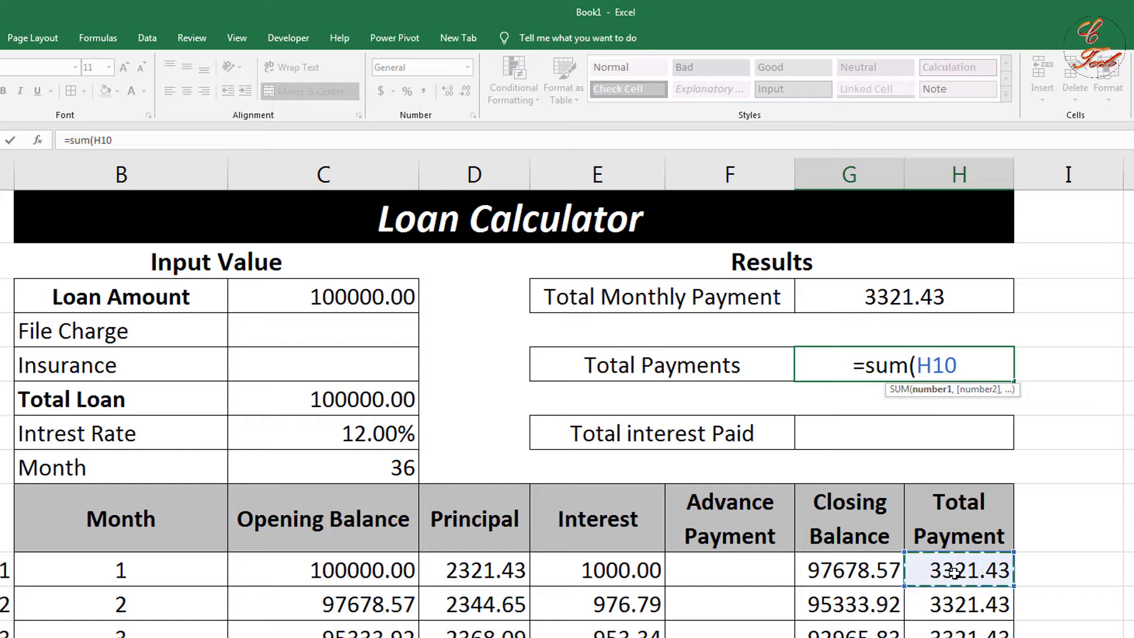
type(":")
left_click(955, 572)
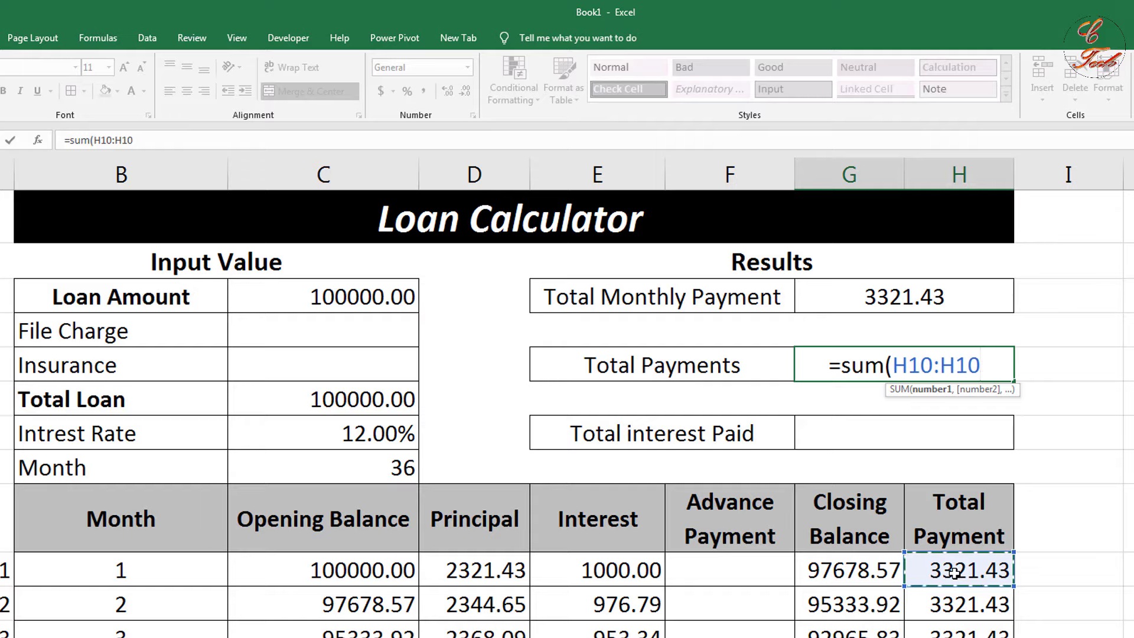
key("BackSpace")
key("BackSpace")
key("BackSpace")
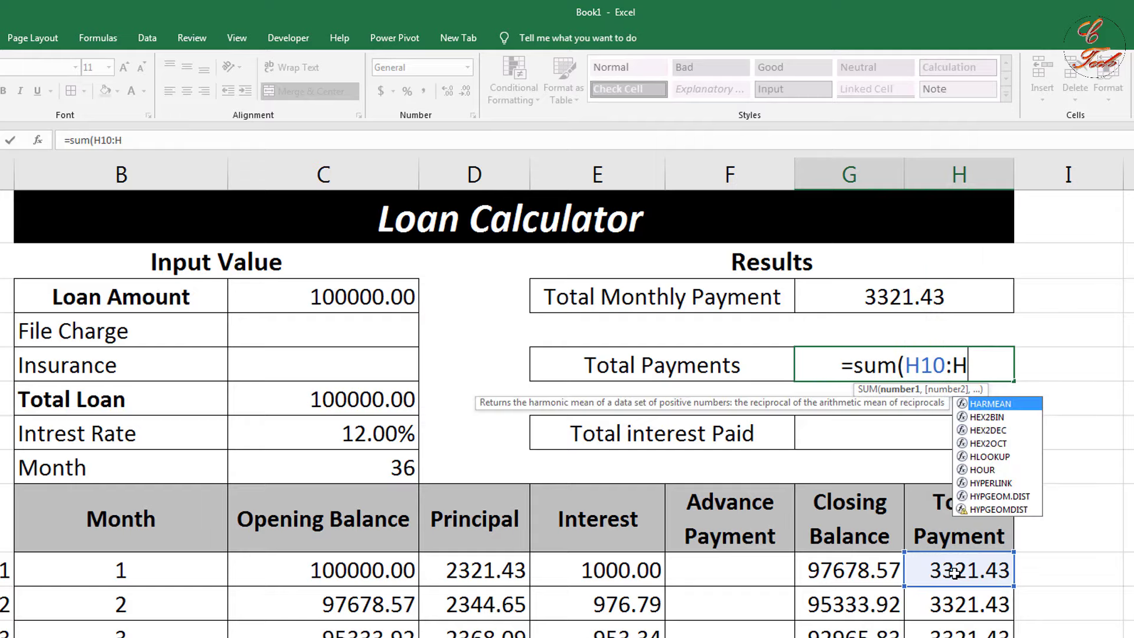
type("5")
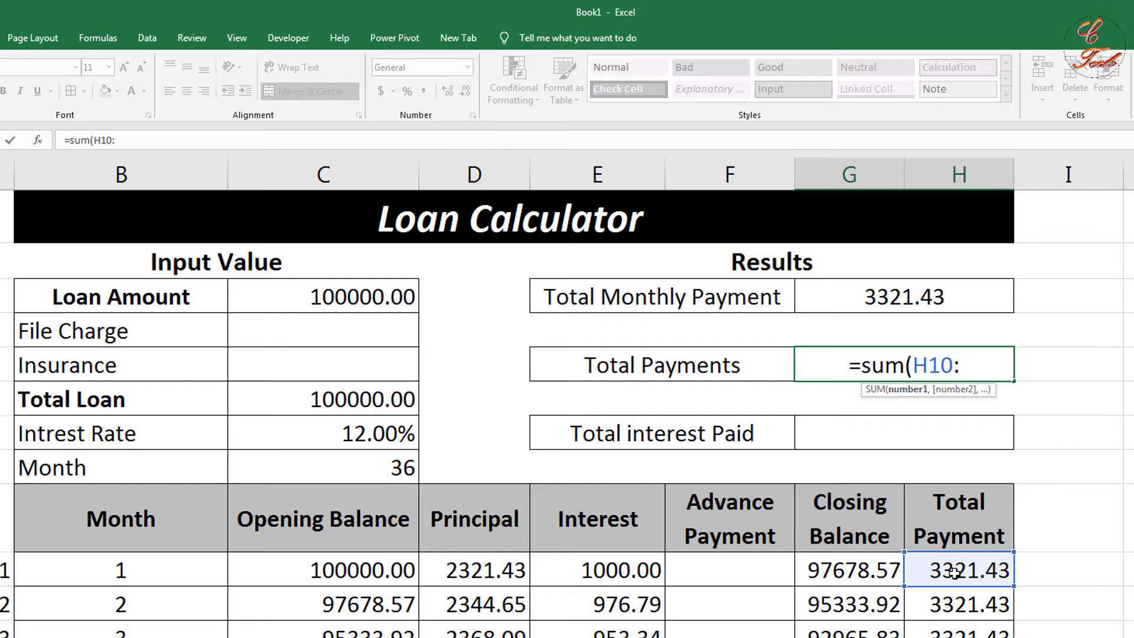
type("400")
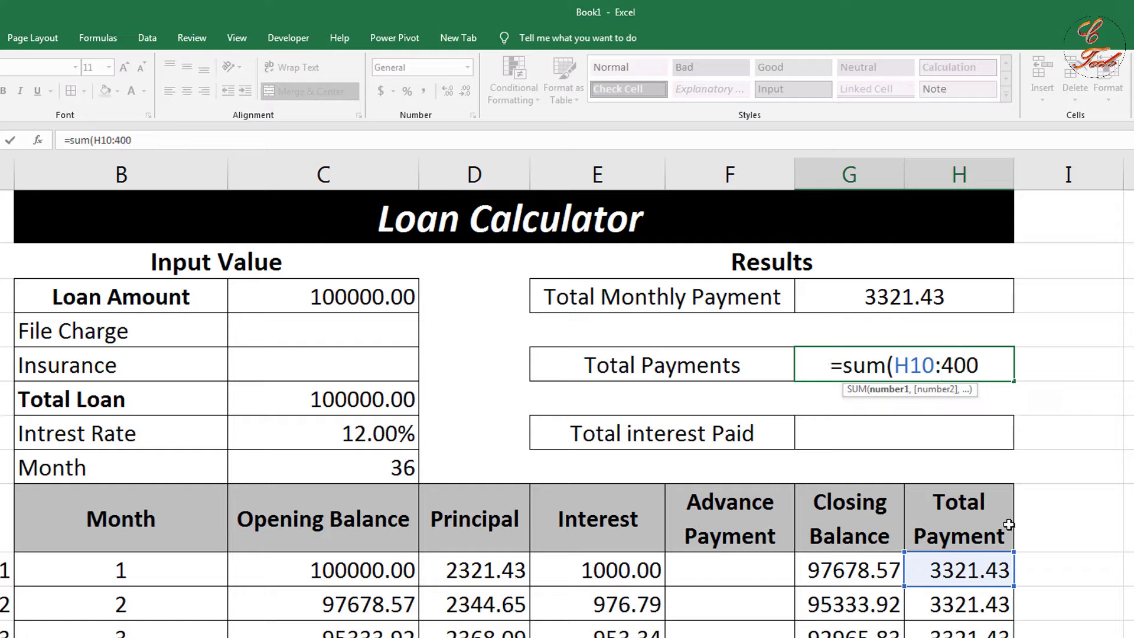
left_click(945, 363)
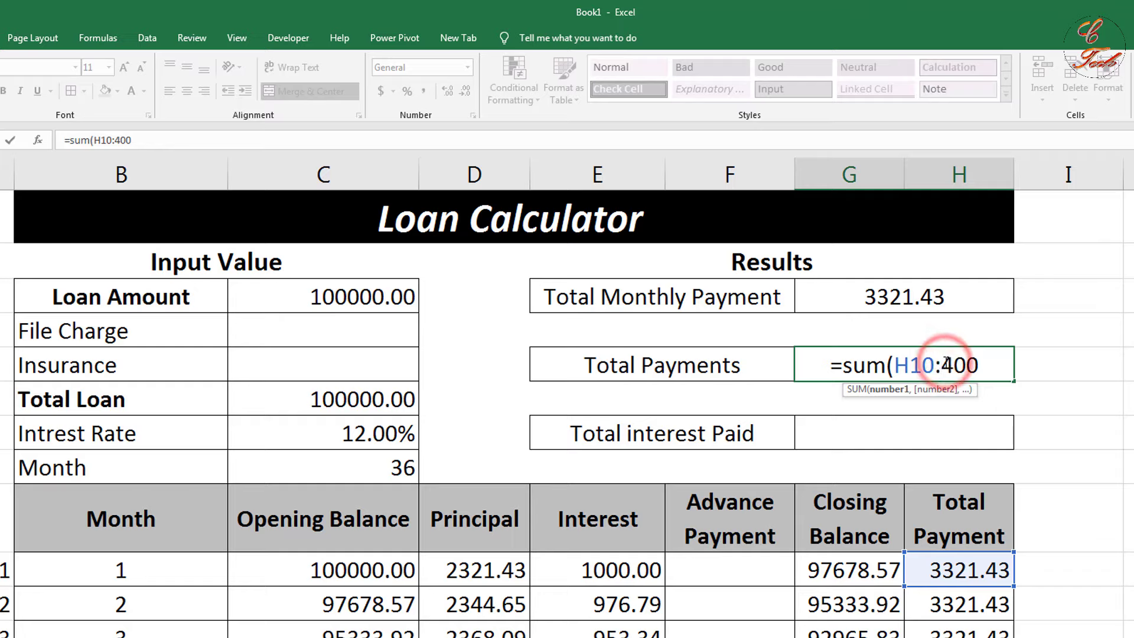
type("h")
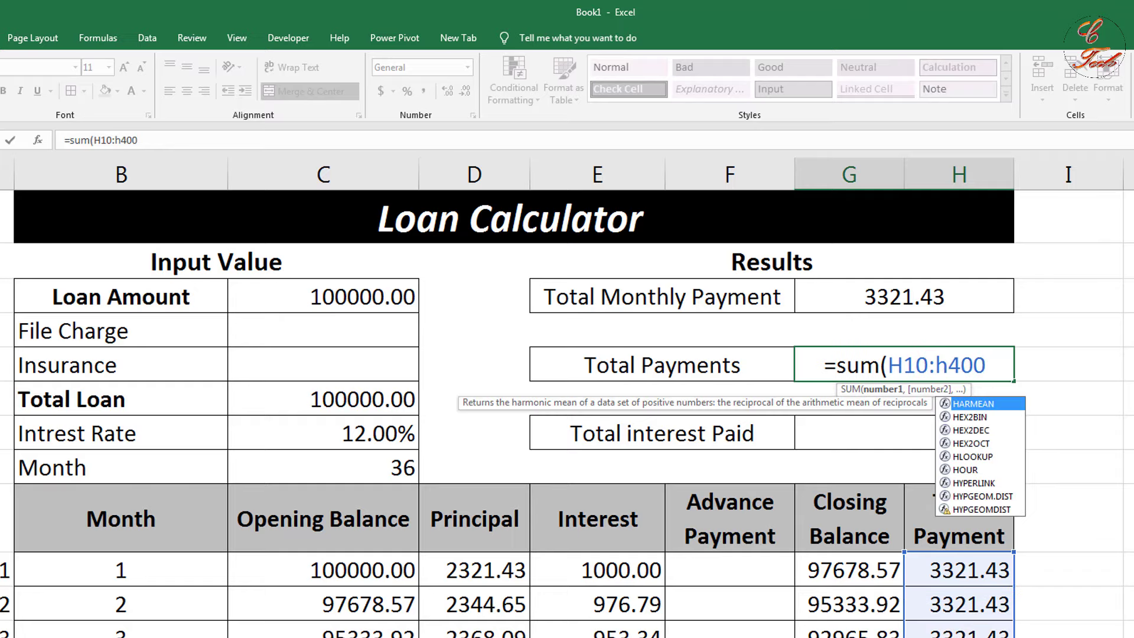
left_click(990, 362)
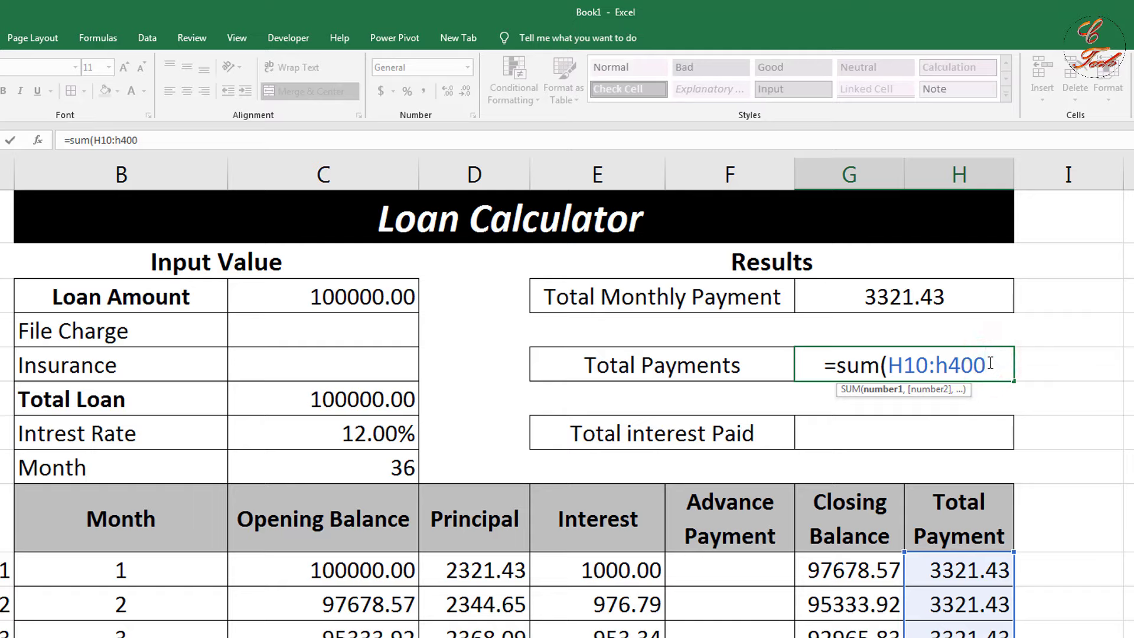
type(")")
key("Return")
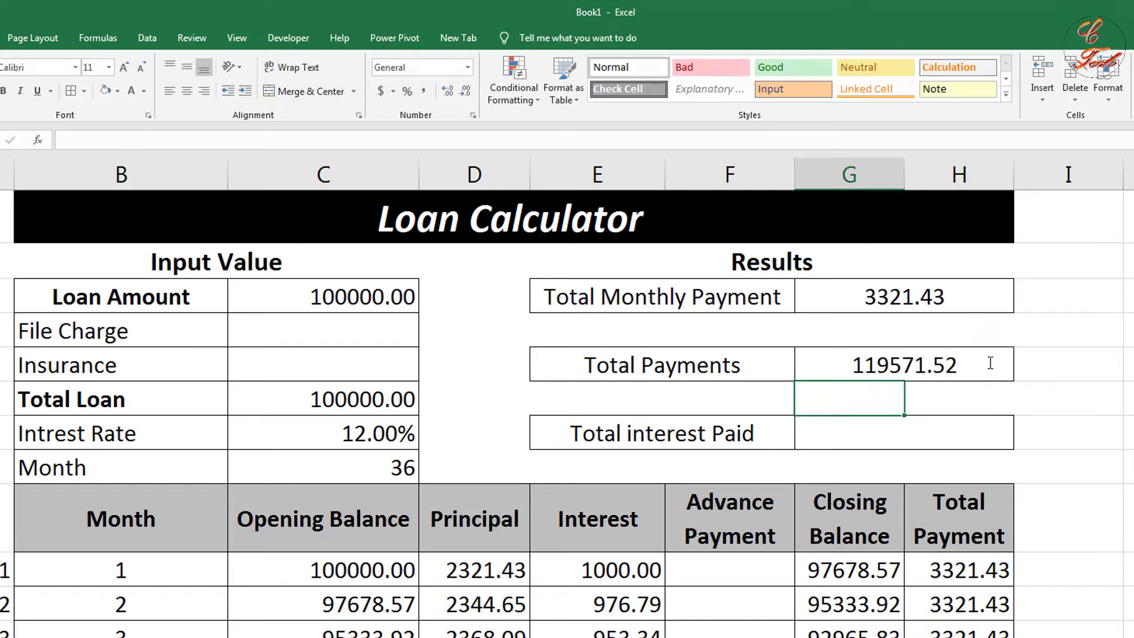
Enter the formula =SUM(E10:E400) in the Total interest Paid result cell G7 to add up the schedule's Interest column
left_click(829, 437)
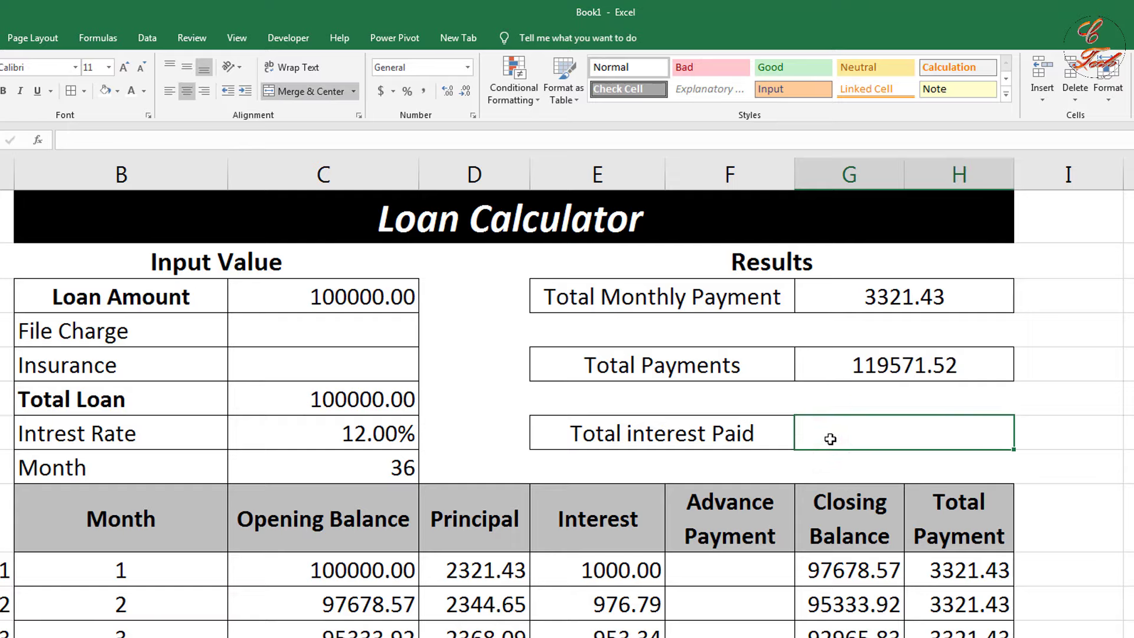
type("=")
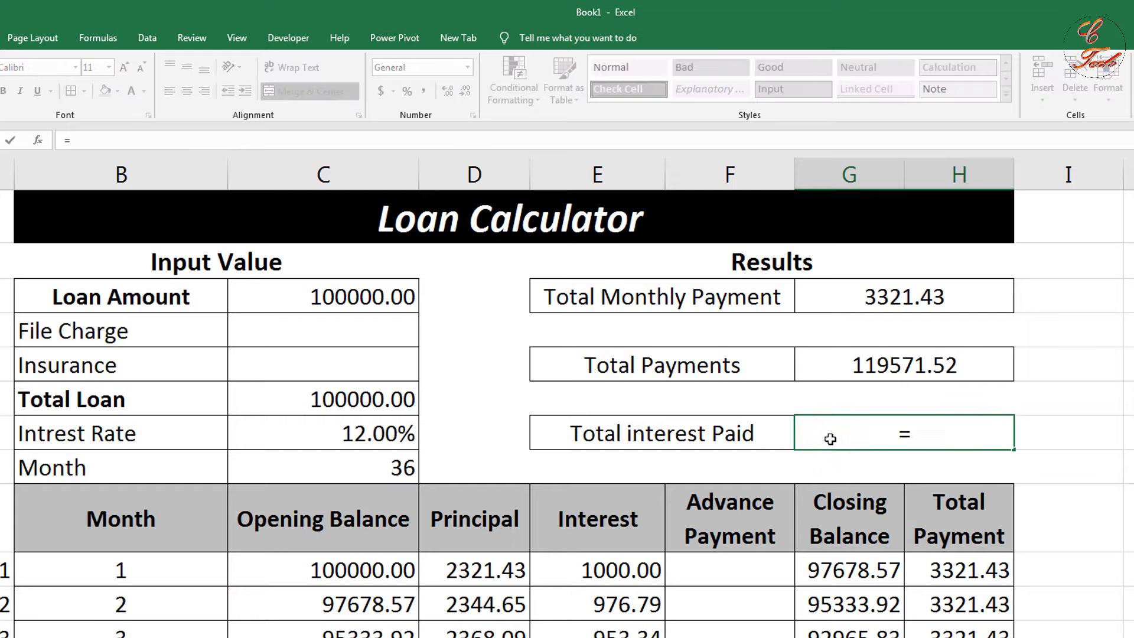
type("sum(")
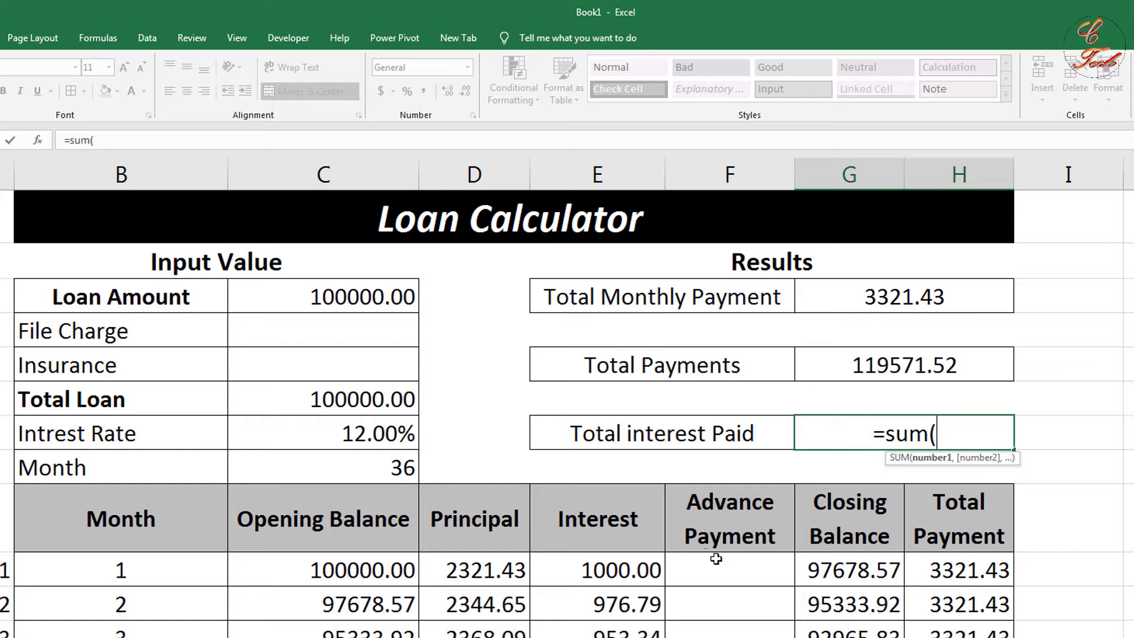
left_click(623, 572)
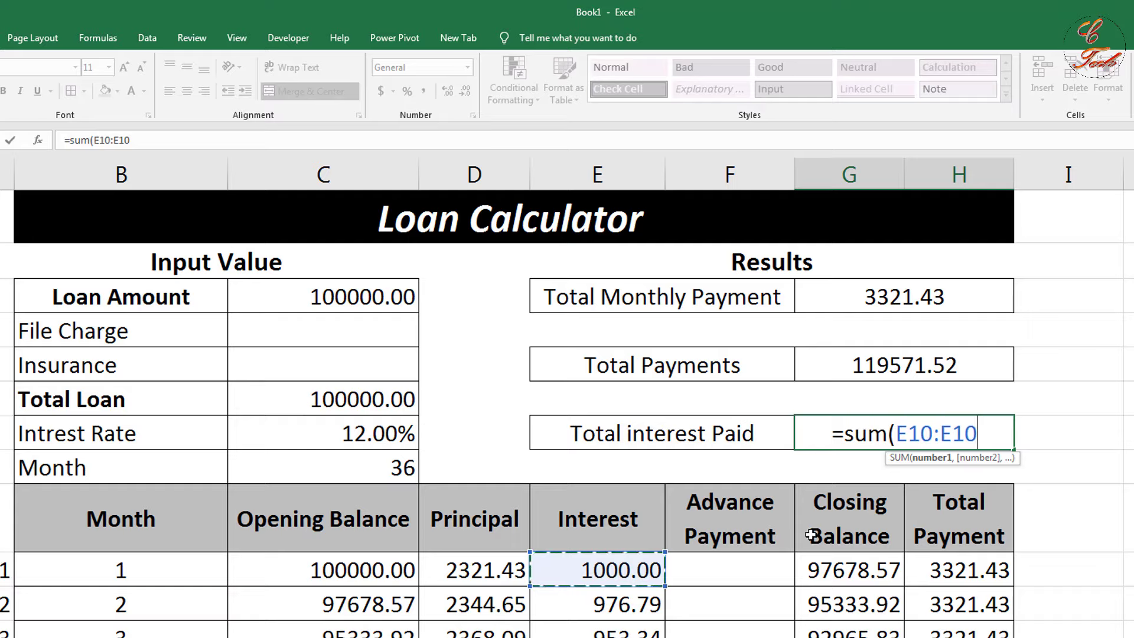
key("BackSpace")
key("BackSpace")
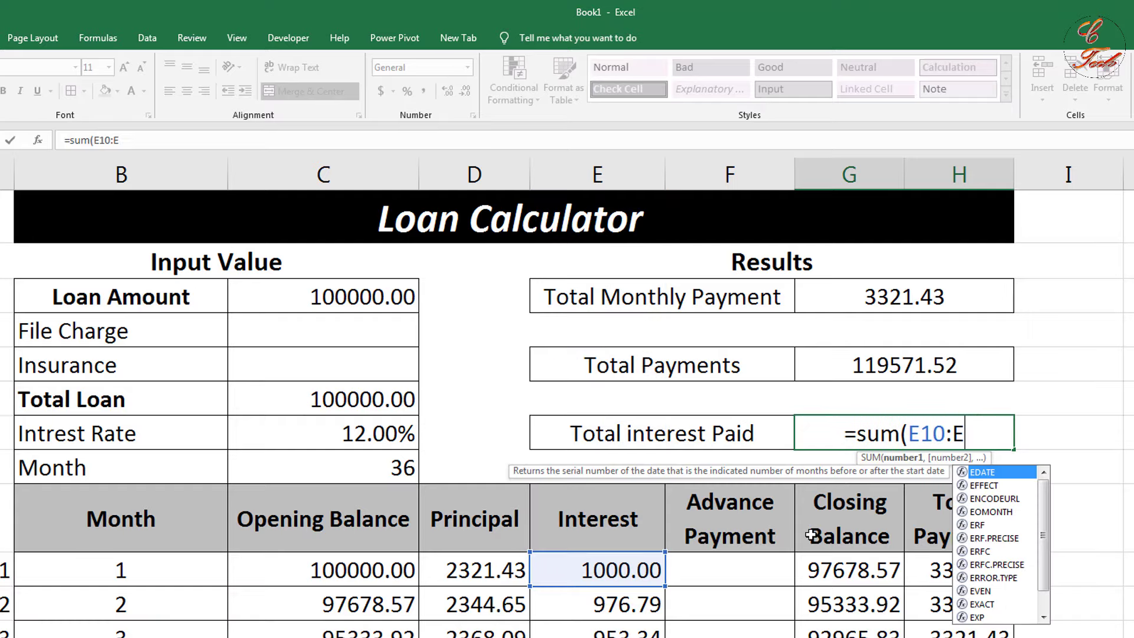
type("400")
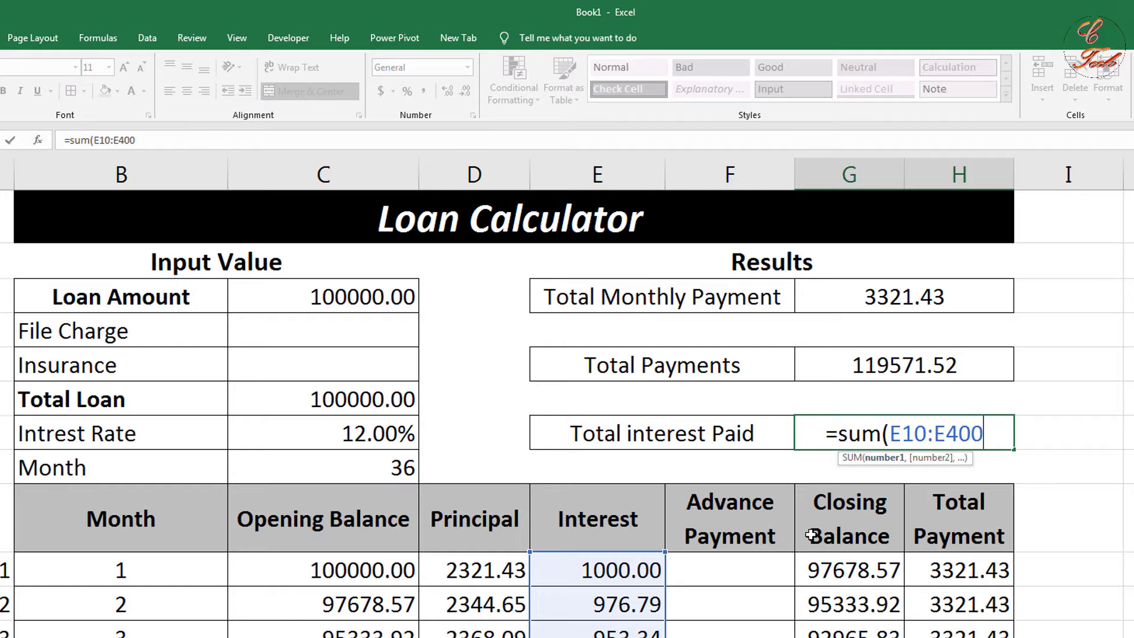
type(")")
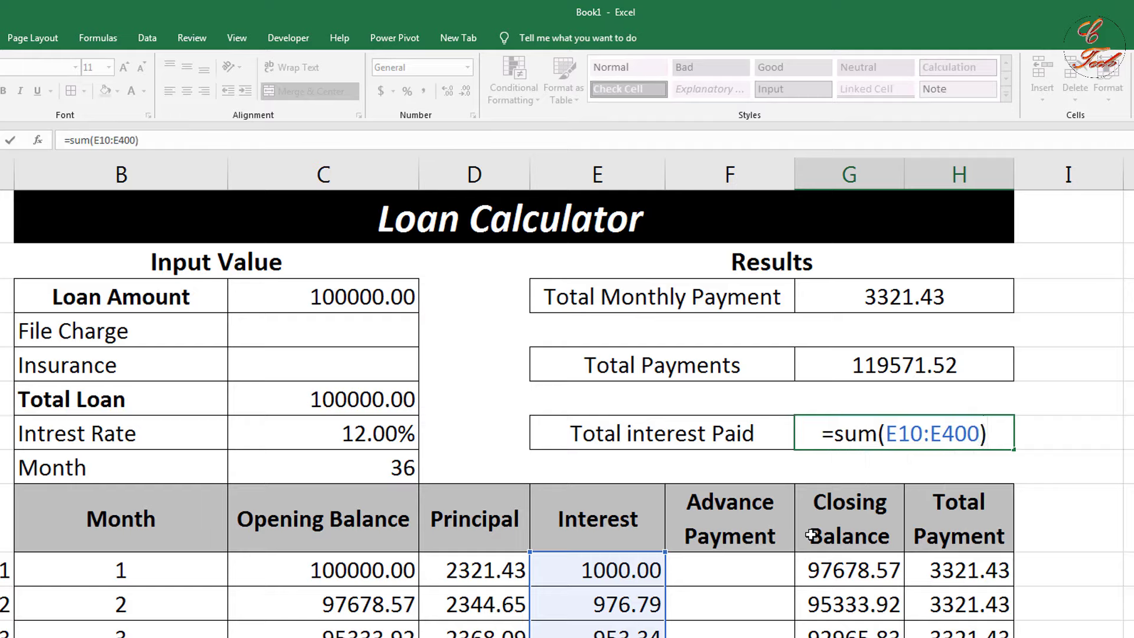
key("Return")
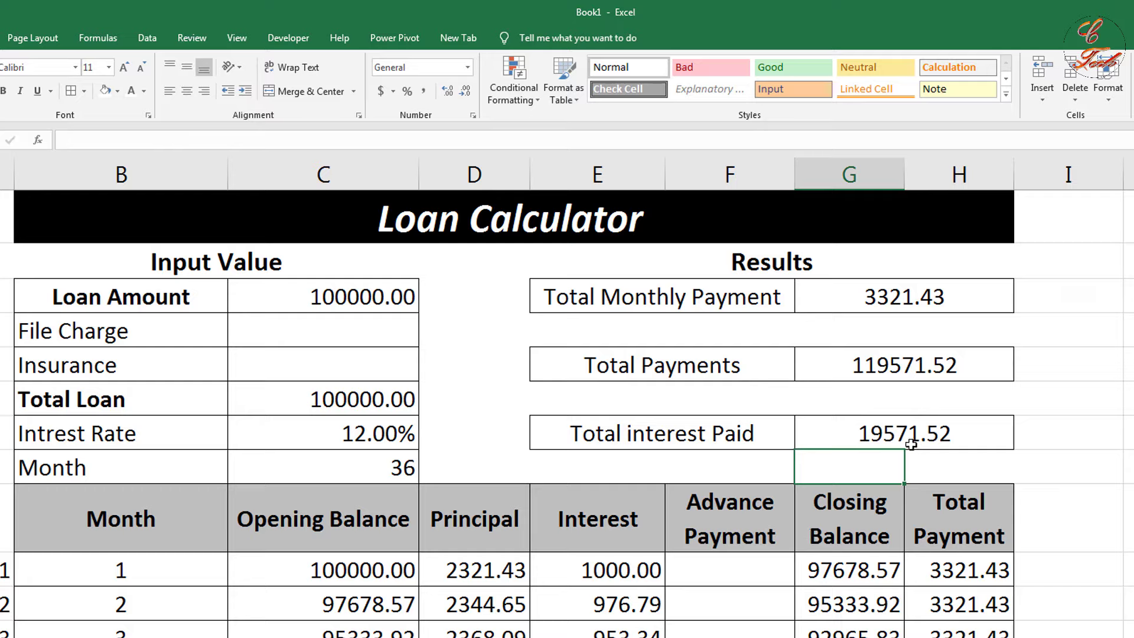
left_click(932, 366)
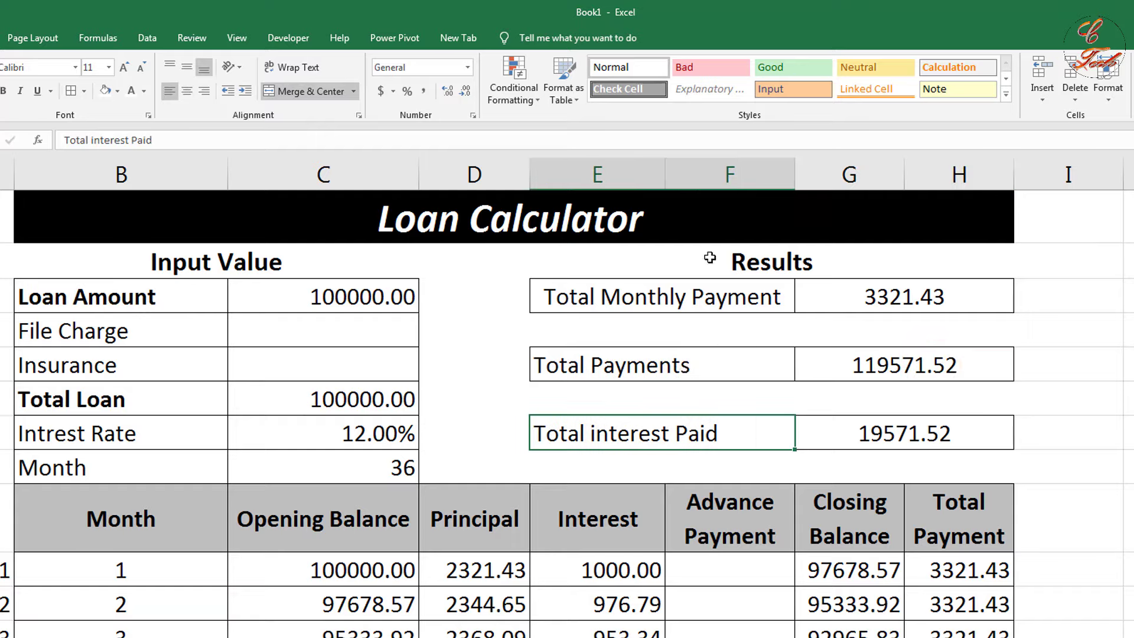
Fill the Results heading cell with dark orange
left_click(709, 258)
left_click(116, 92)
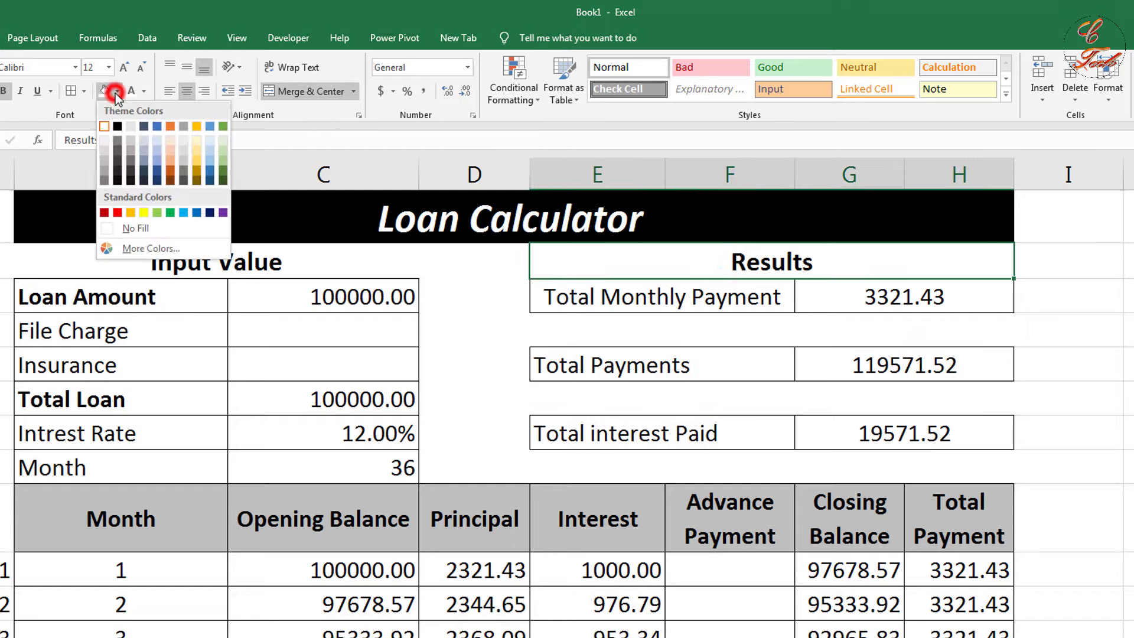
left_click(160, 164)
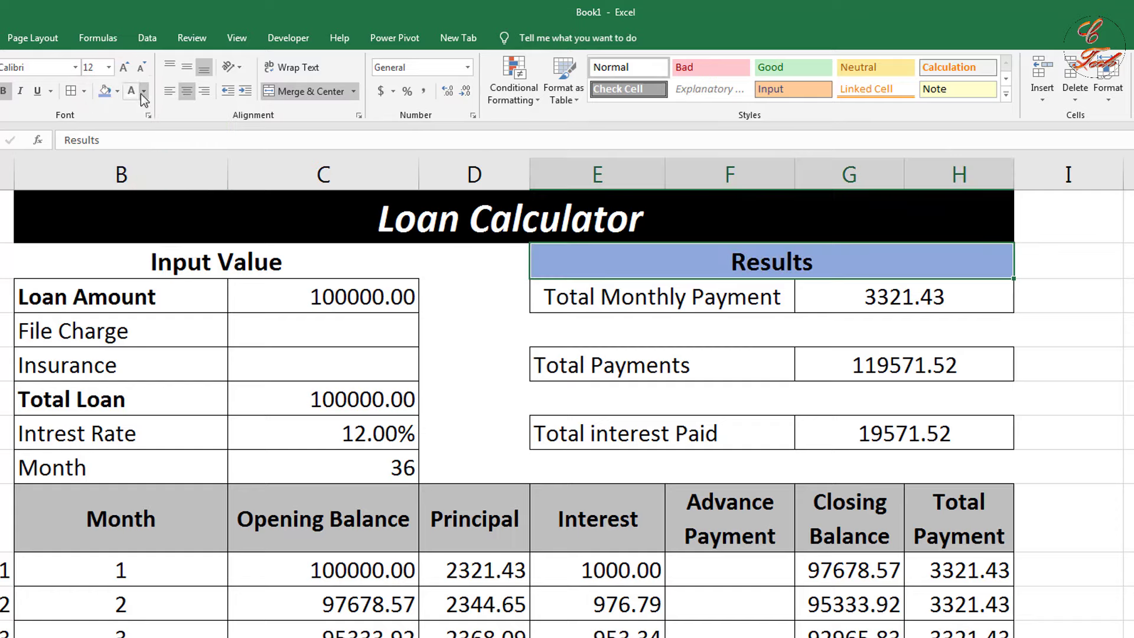
left_click(117, 91)
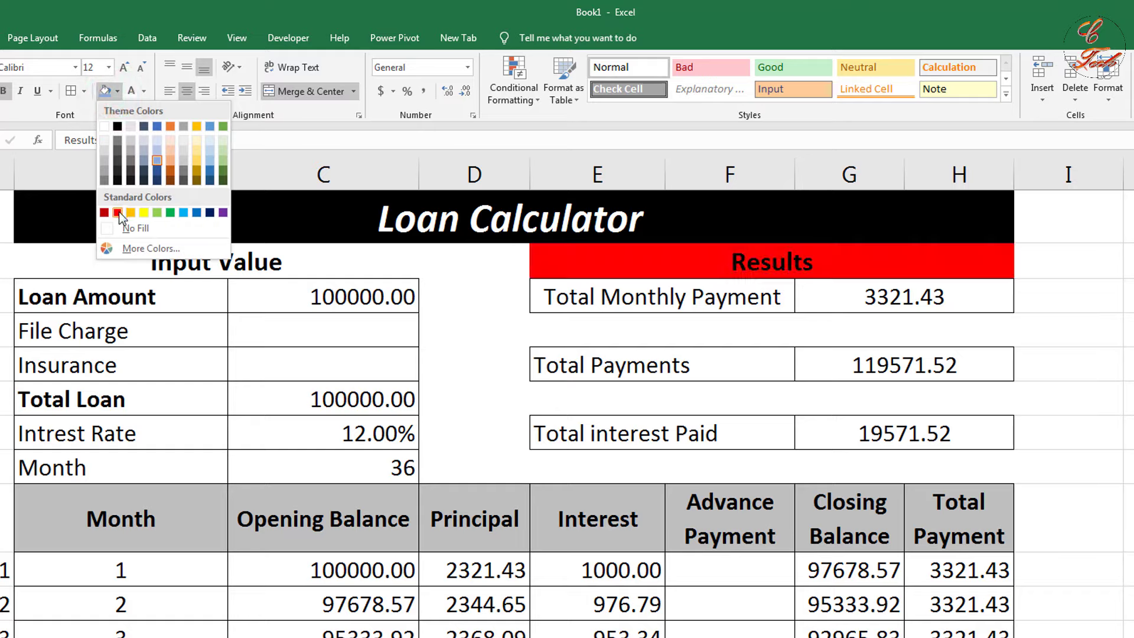
left_click(170, 170)
Fill the Input Value heading cell with dark green
left_click(245, 253)
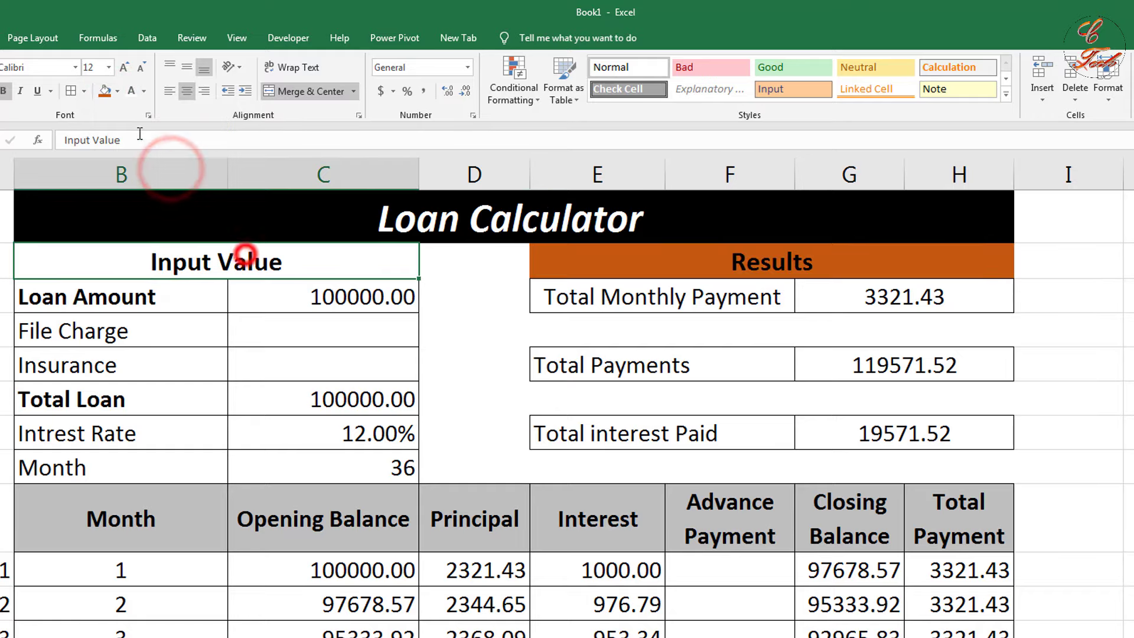
left_click(117, 91)
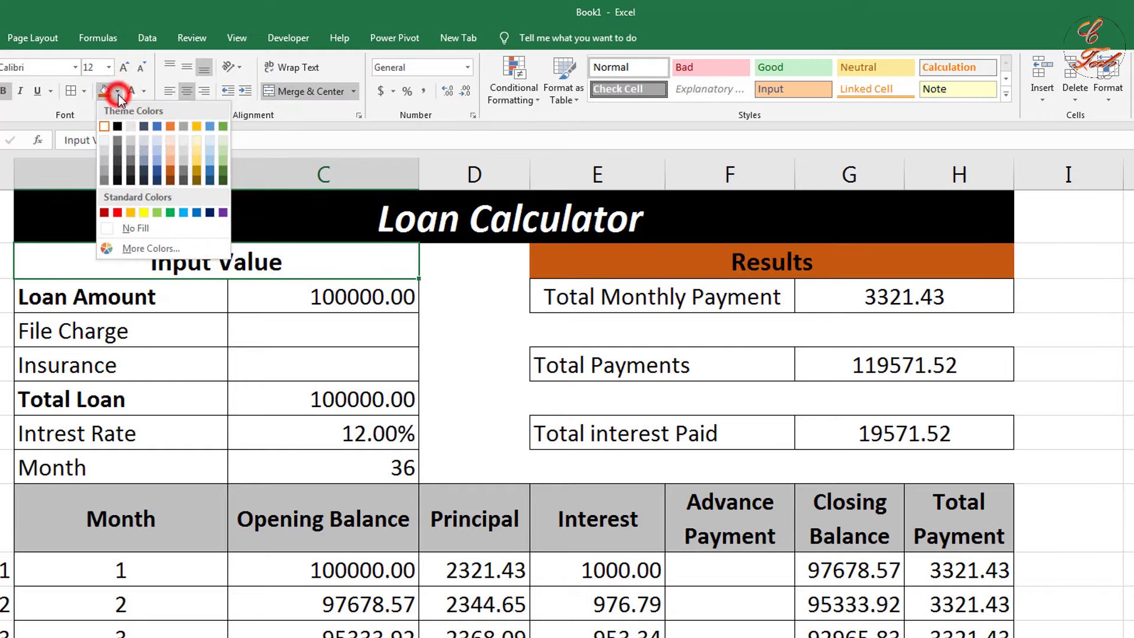
left_click(223, 171)
Make the Total Loan value in C6 and the Loan Amount value in C3 bold
left_click(331, 399)
left_click(4, 90)
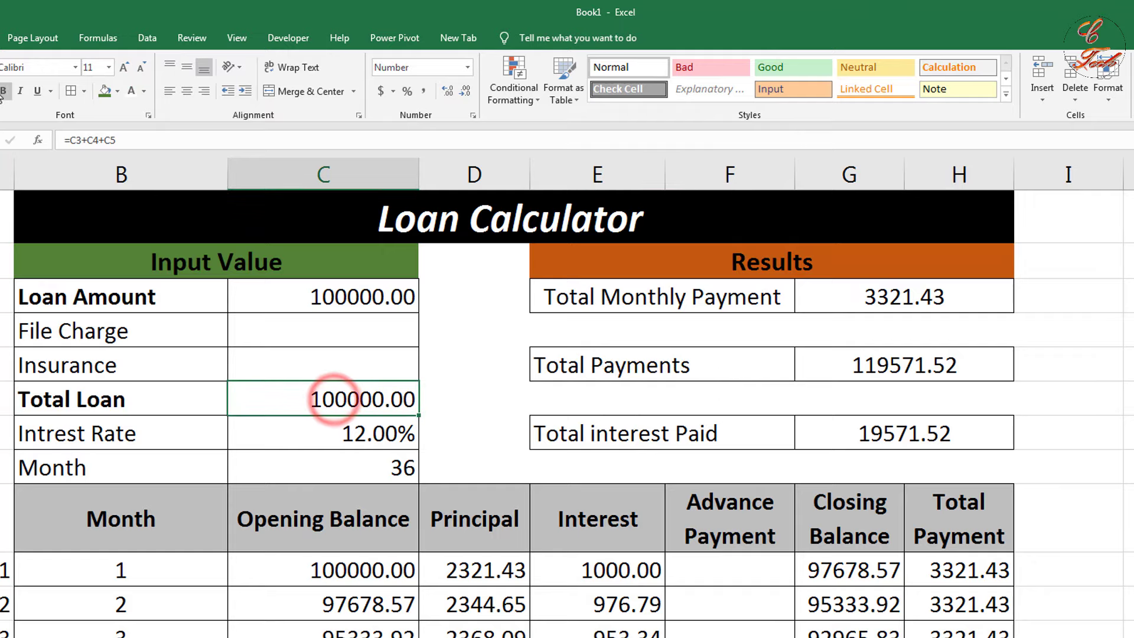
left_click(352, 297)
left_click(4, 91)
Center the input values in C3:C8 horizontally and vertically
left_click_drag(378, 295, 378, 467)
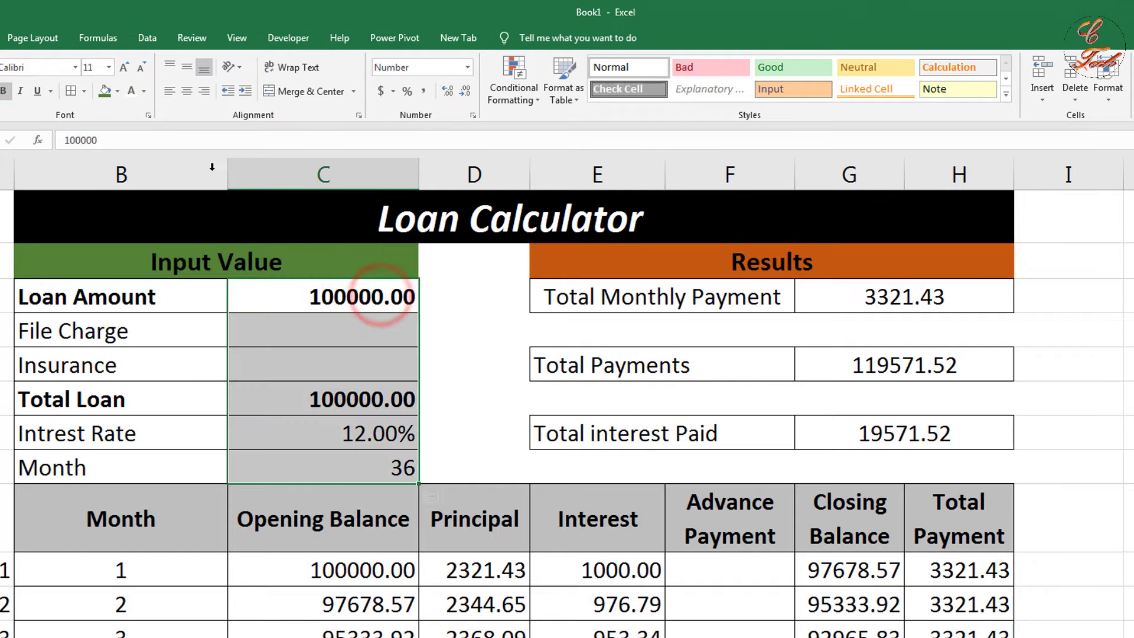
left_click(187, 90)
left_click(187, 67)
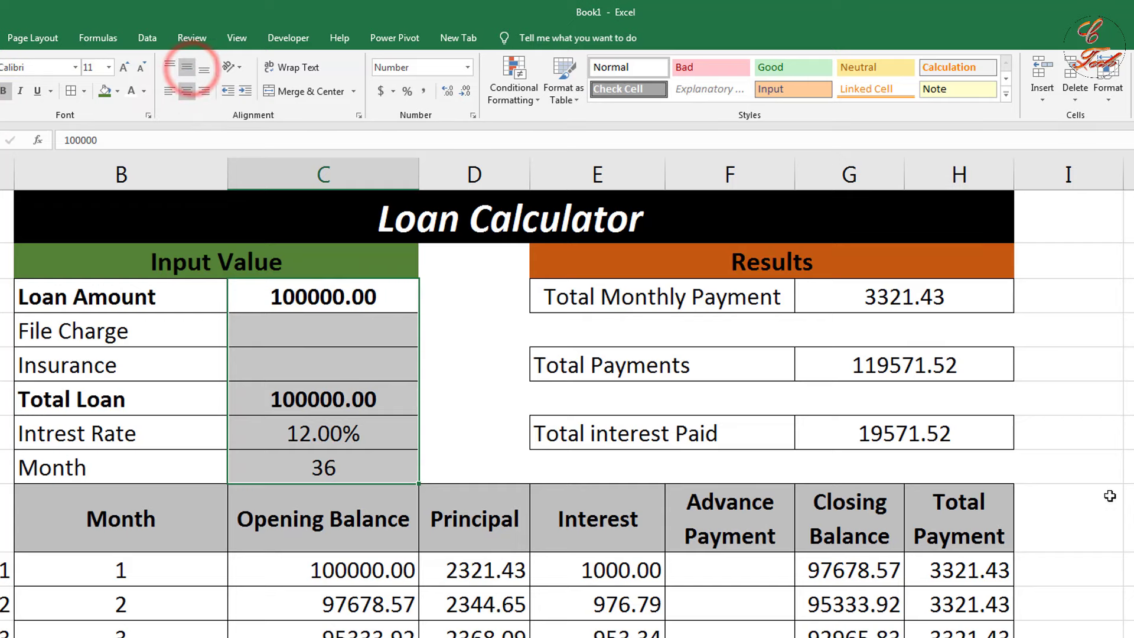
left_click(1086, 490)
Clear the Loan Amount, Intrest Rate and Month input values in C3, C7 and C8
scroll(977, 385, "down", 3, "ctrl")
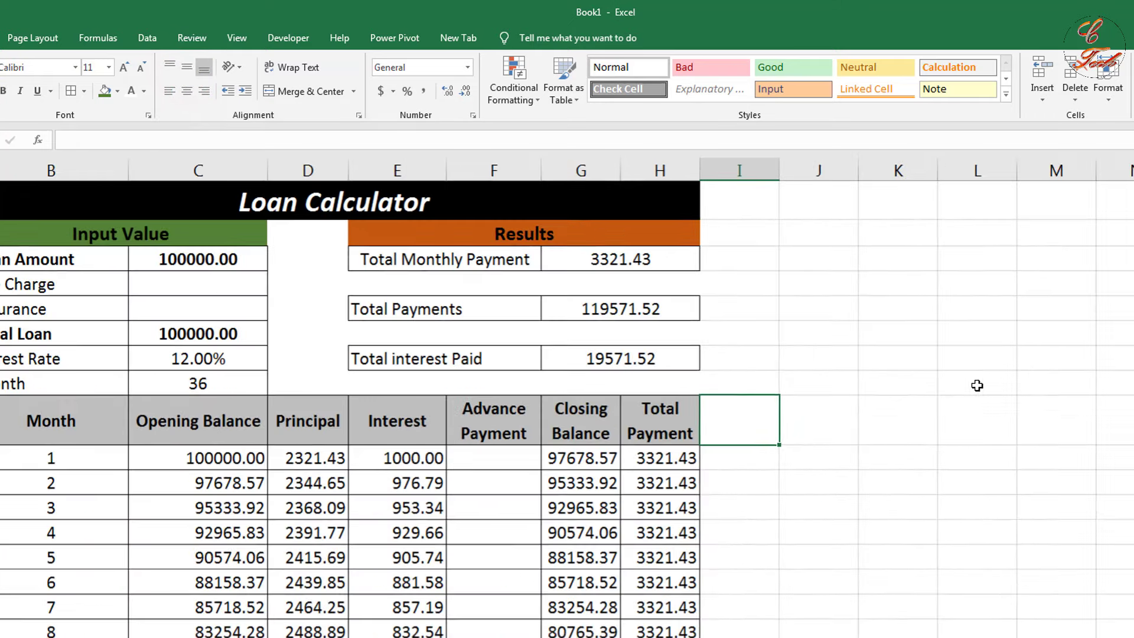
scroll(978, 385, "down", 1, "ctrl")
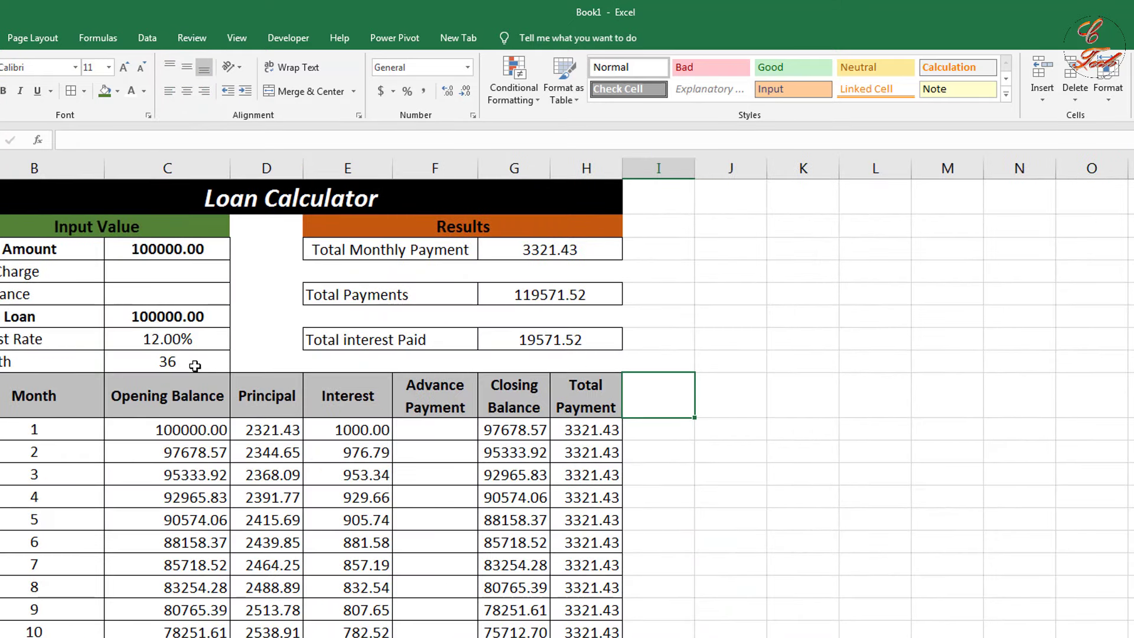
left_click(175, 251)
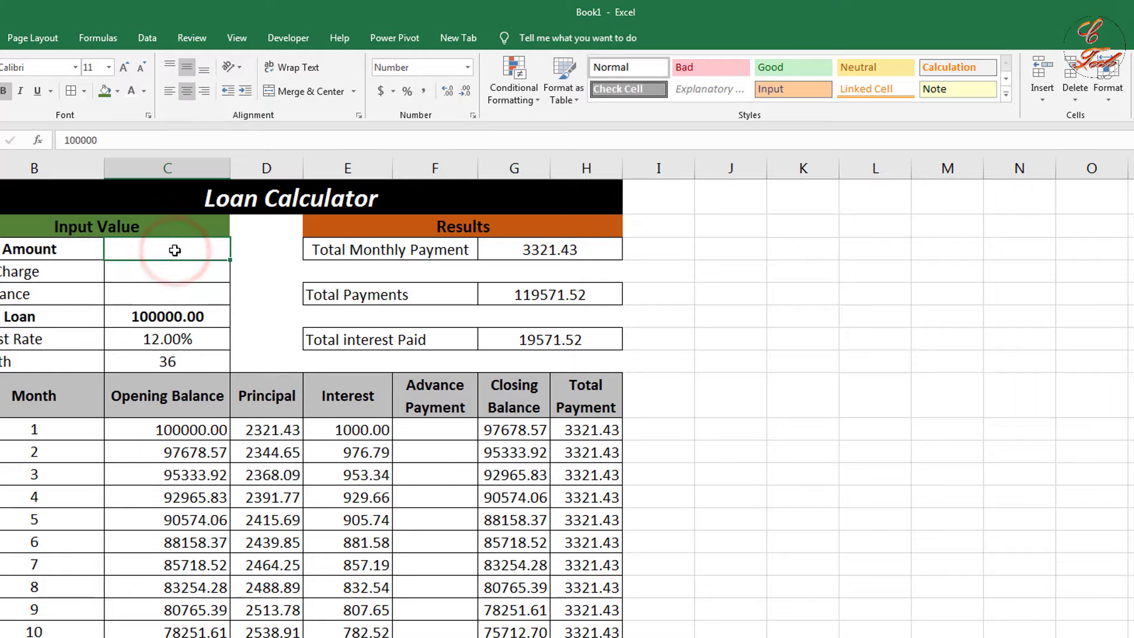
key("Delete")
left_click(178, 363)
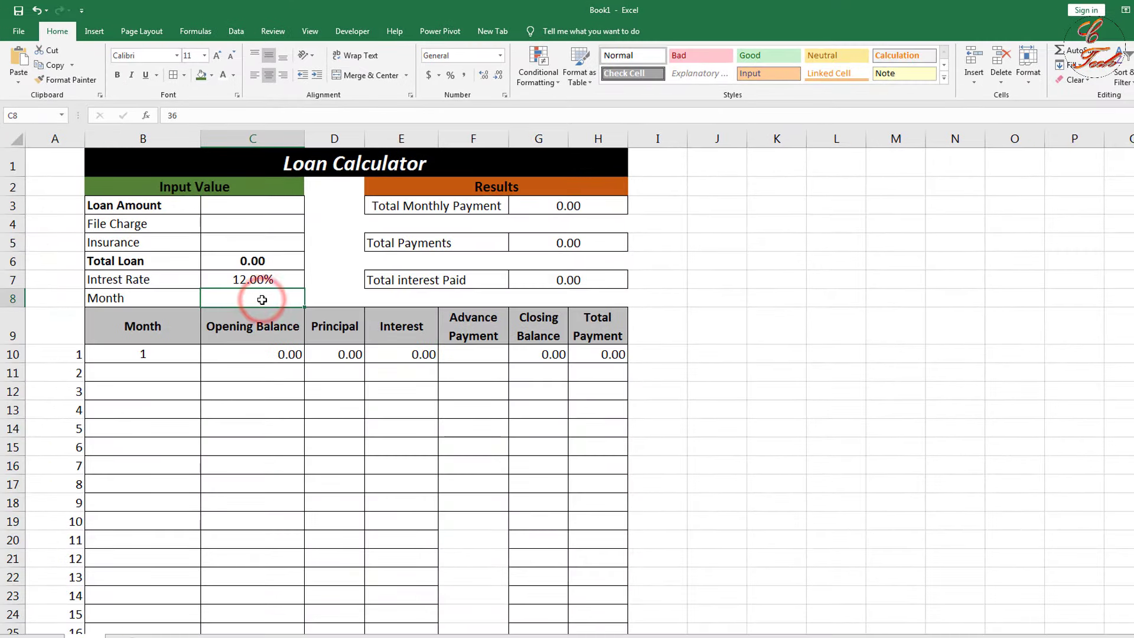
key("Delete")
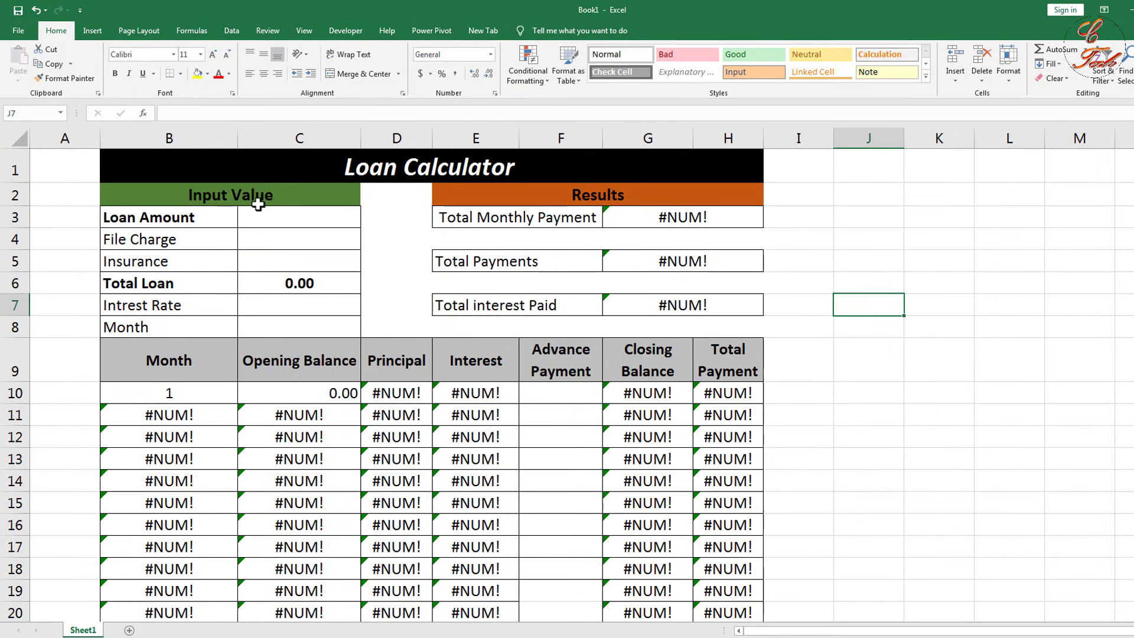
Enter the loan input values: Loan Amount 200000, File Charge 3000 and Insurance 20000
left_click(282, 219)
type("2")
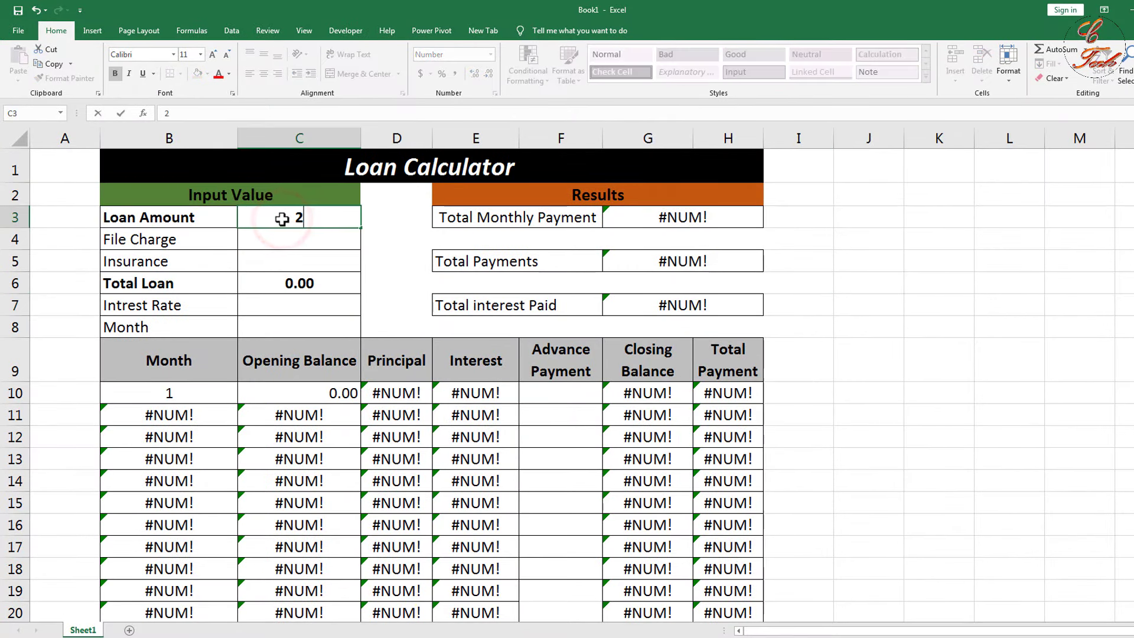
type("00000")
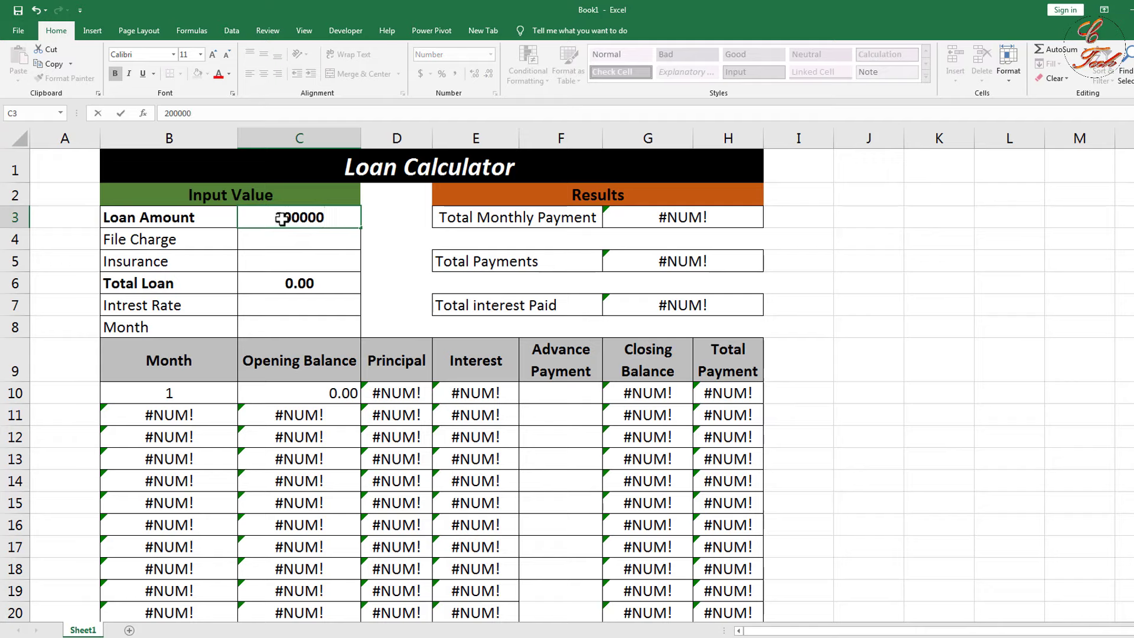
left_click(304, 243)
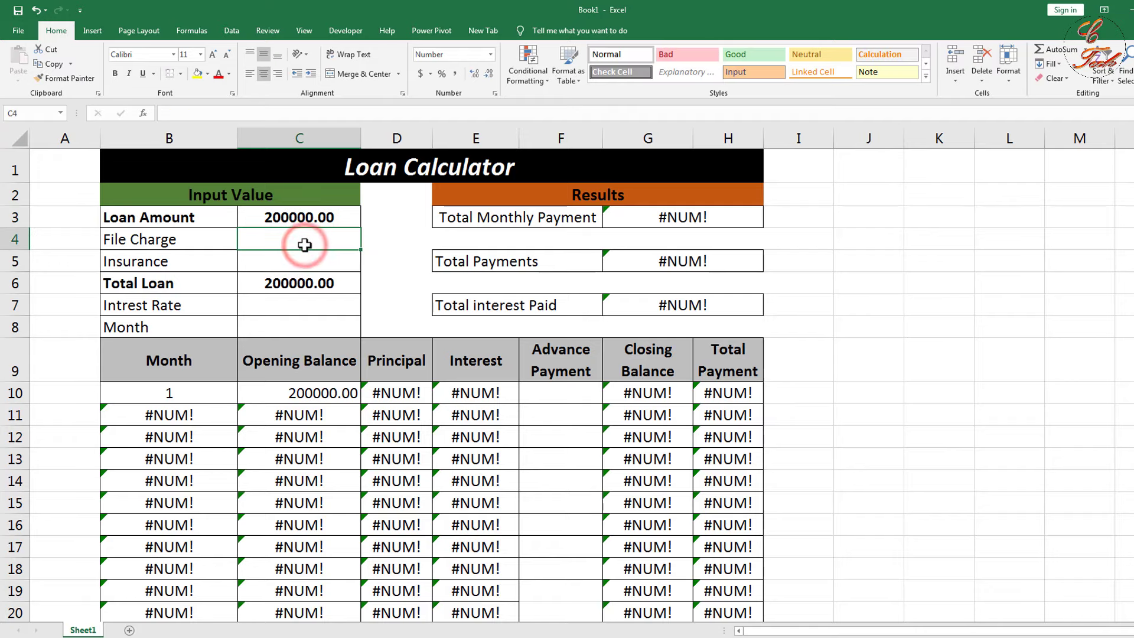
type("3000")
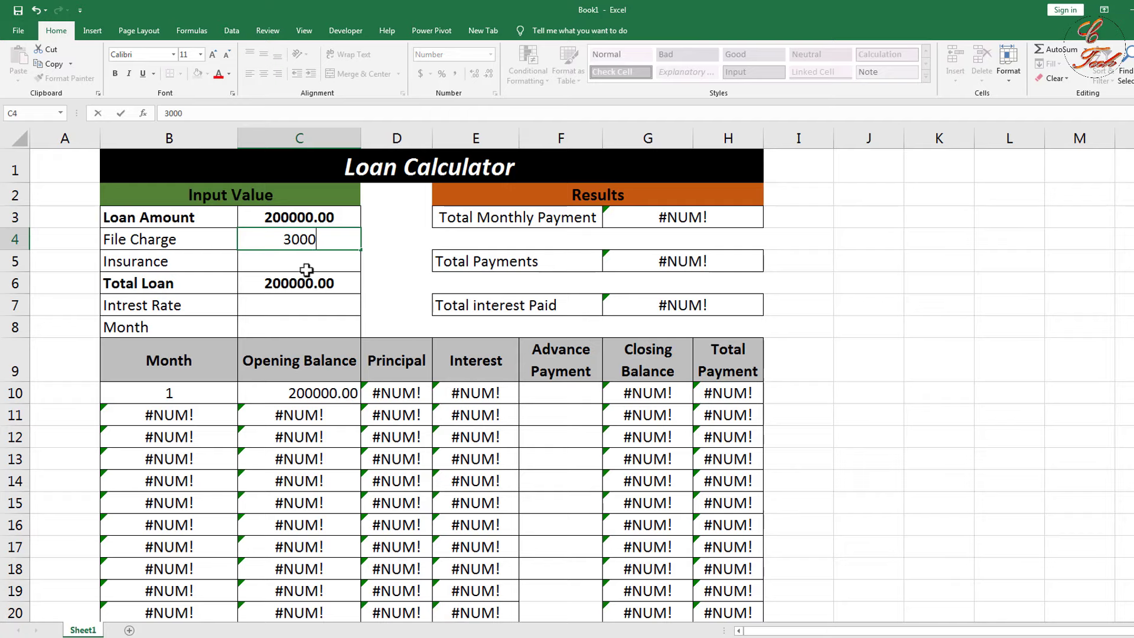
left_click(307, 262)
type("20000")
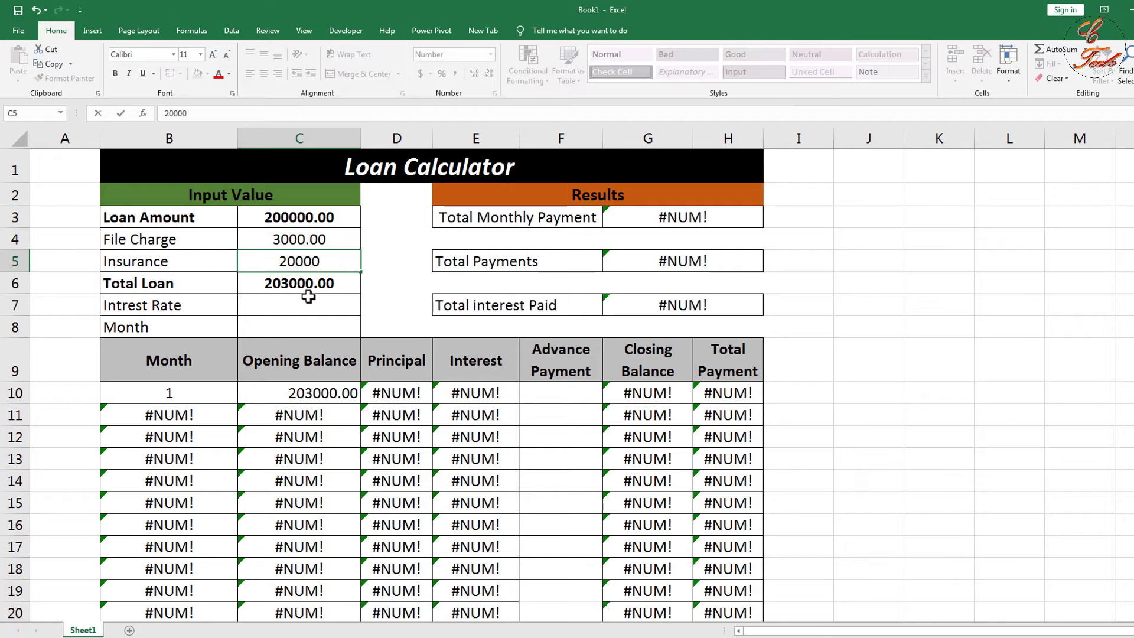
Enter an Intrest Rate of 12% in C7 and a Month value of 36 in C8
left_click(308, 299)
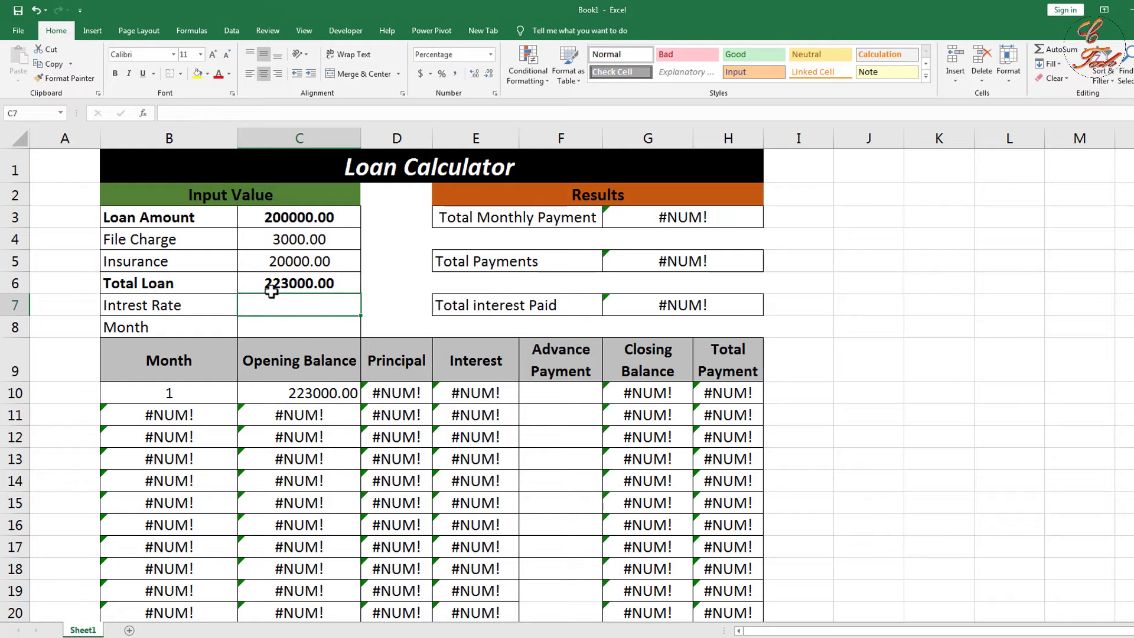
left_click(290, 307)
type("12")
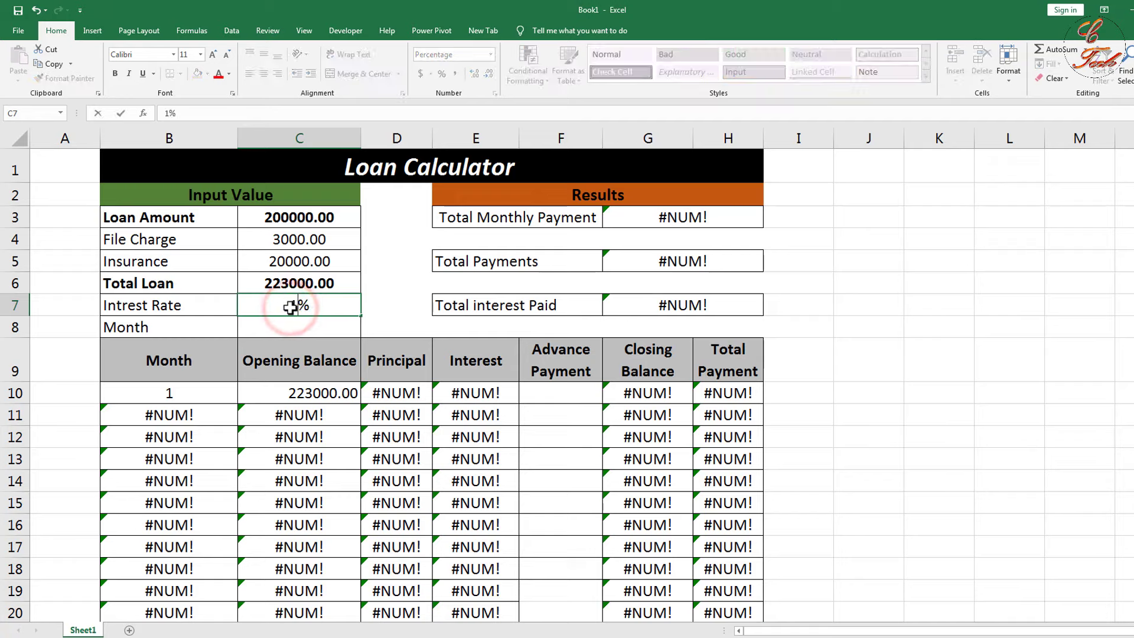
left_click(301, 327)
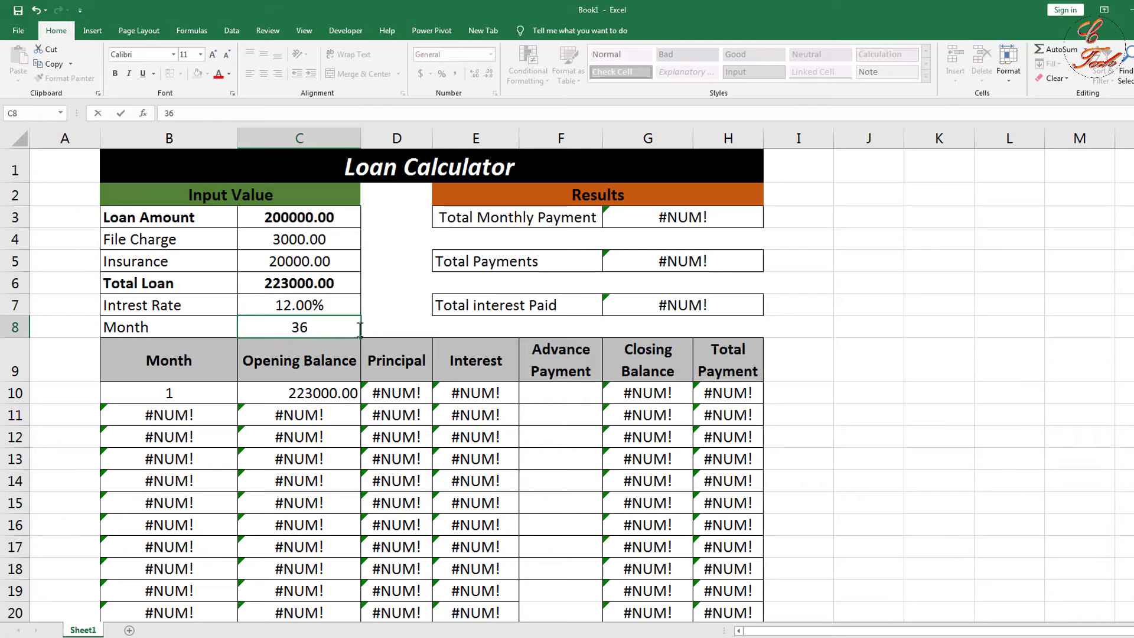
key("Return")
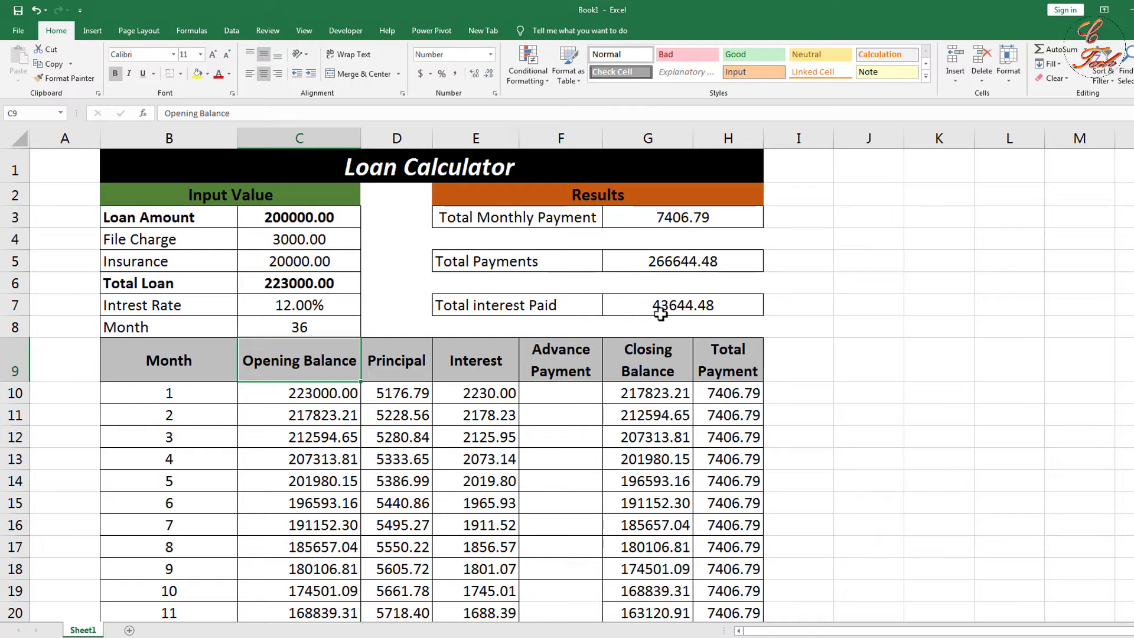
Set the Month input value in C8 to 120 and look over the recalculated repayment schedule
left_click(310, 331)
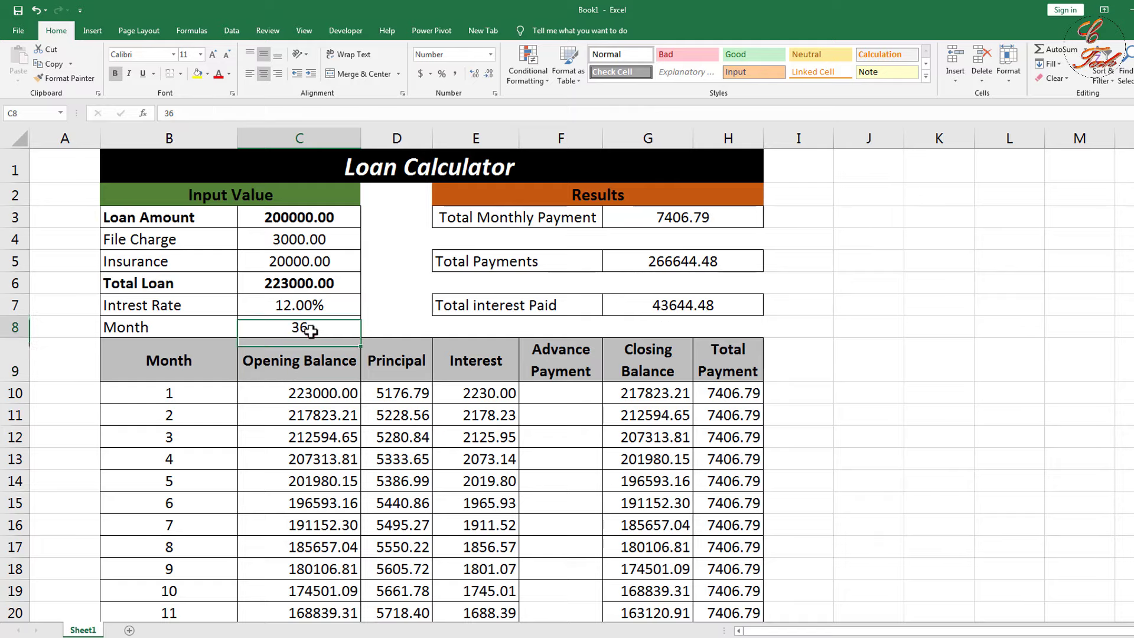
type("120")
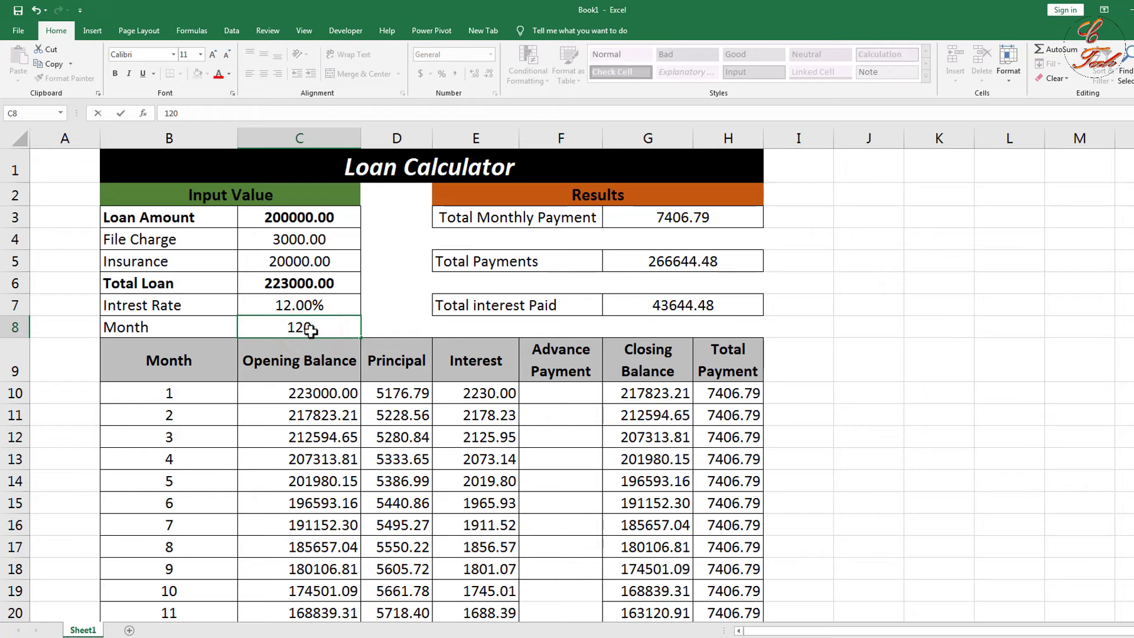
key("Return")
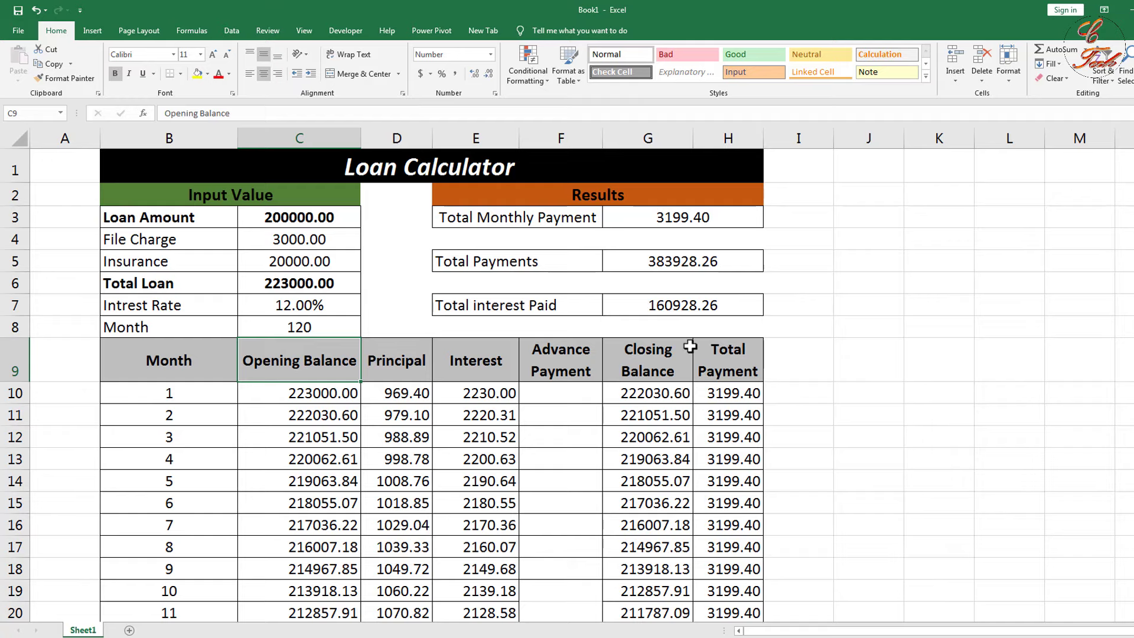
scroll(690, 346, "down", 5)
scroll(374, 336, "up", 5)
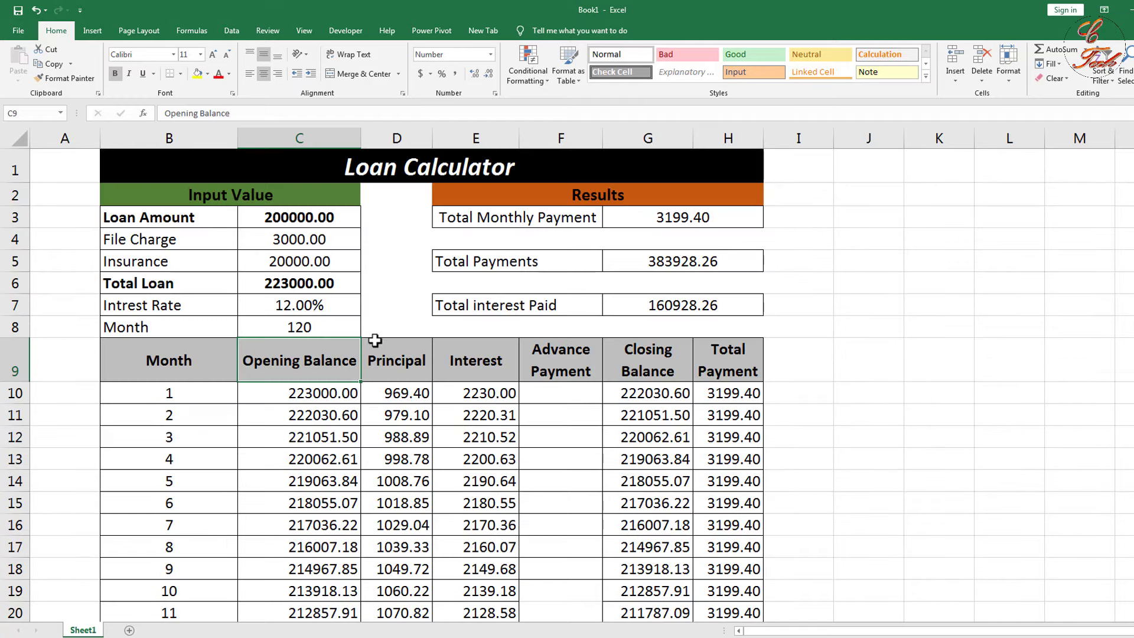
Review the repayment schedule down to its final month and set the Month input value in C8 to 36
scroll(333, 334, "down", 13)
scroll(332, 334, "down", 20)
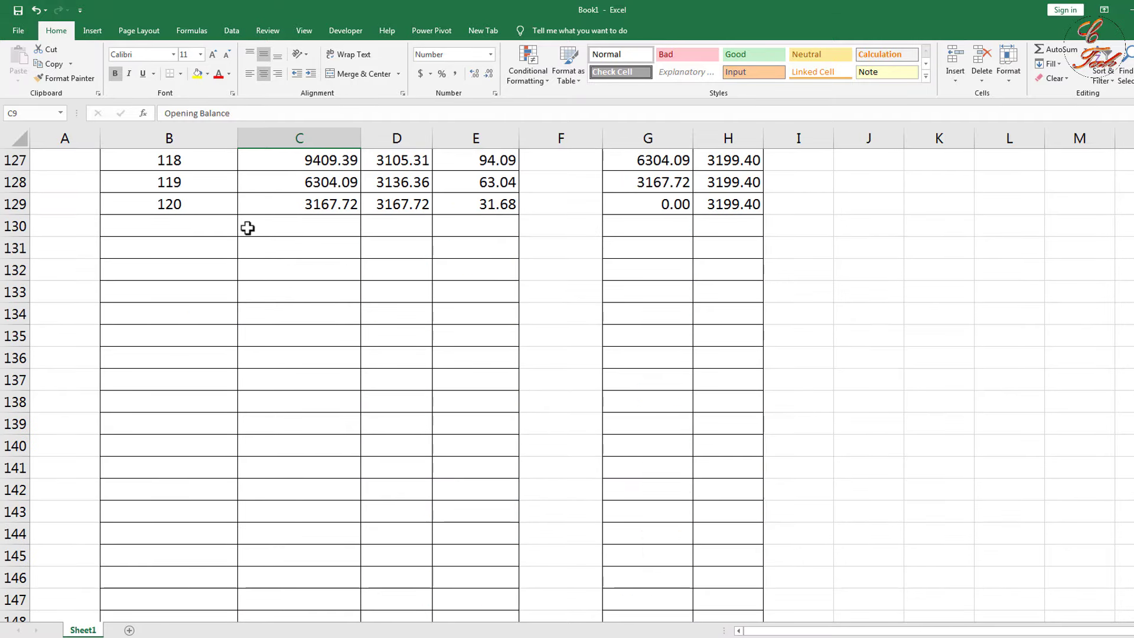
scroll(362, 274, "up", 20)
scroll(363, 276, "up", 17)
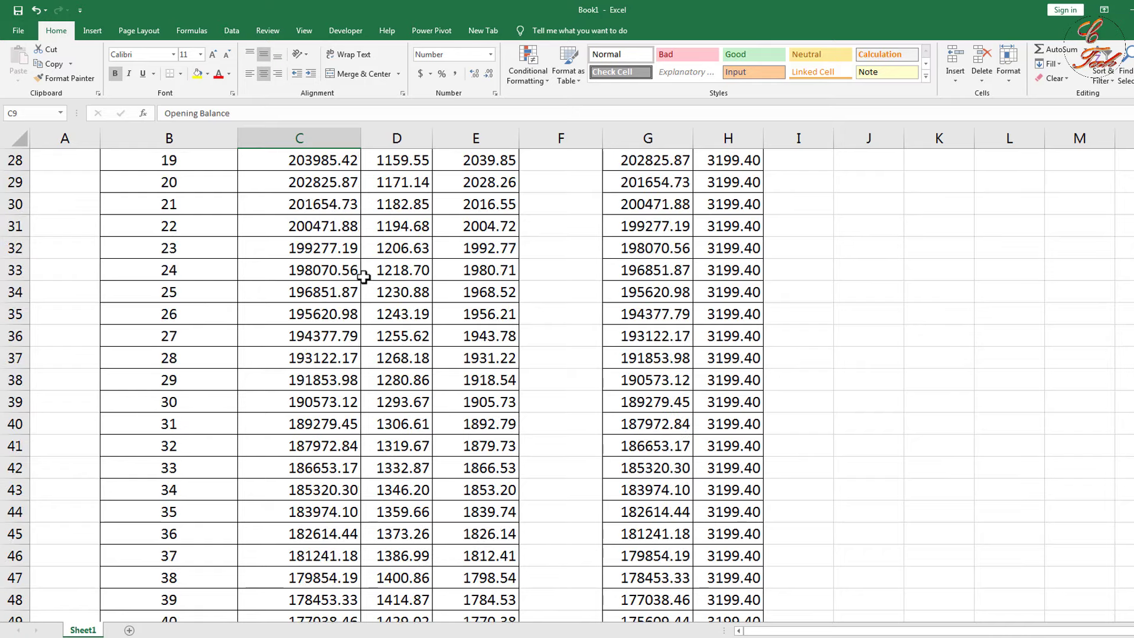
left_click(318, 326)
type("360")
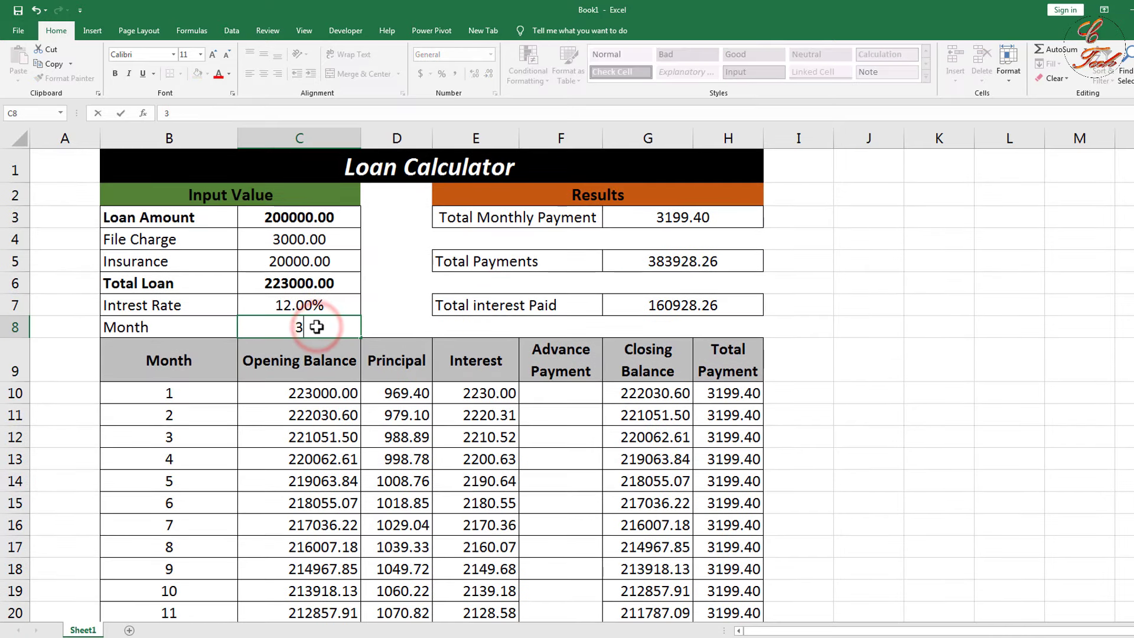
key("Return")
Examine how the Principal, Interest and Closing Balance columns develop from the first to the last month of the 36-month schedule
scroll(317, 327, "down", 3)
scroll(317, 326, "down", 7)
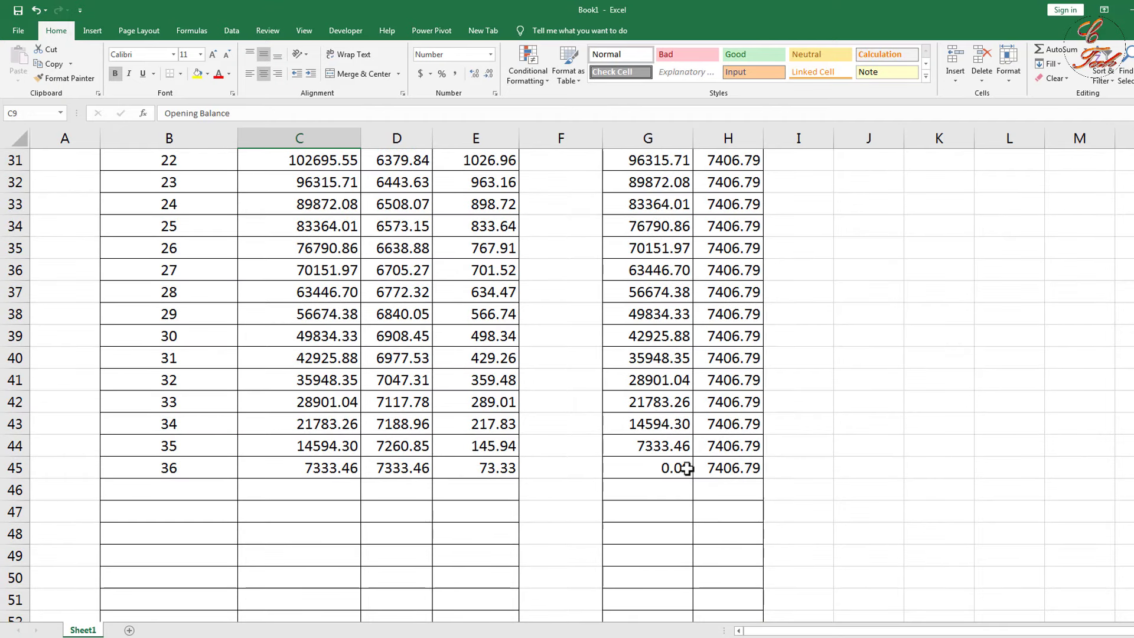
scroll(680, 464, "up", 4)
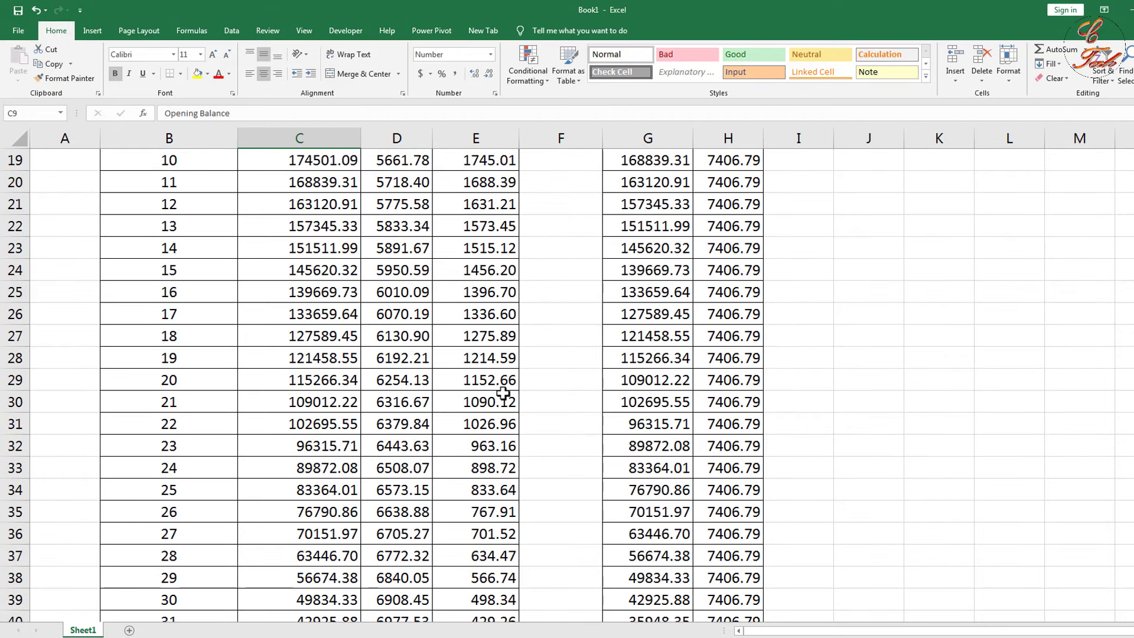
scroll(499, 425, "up", 5)
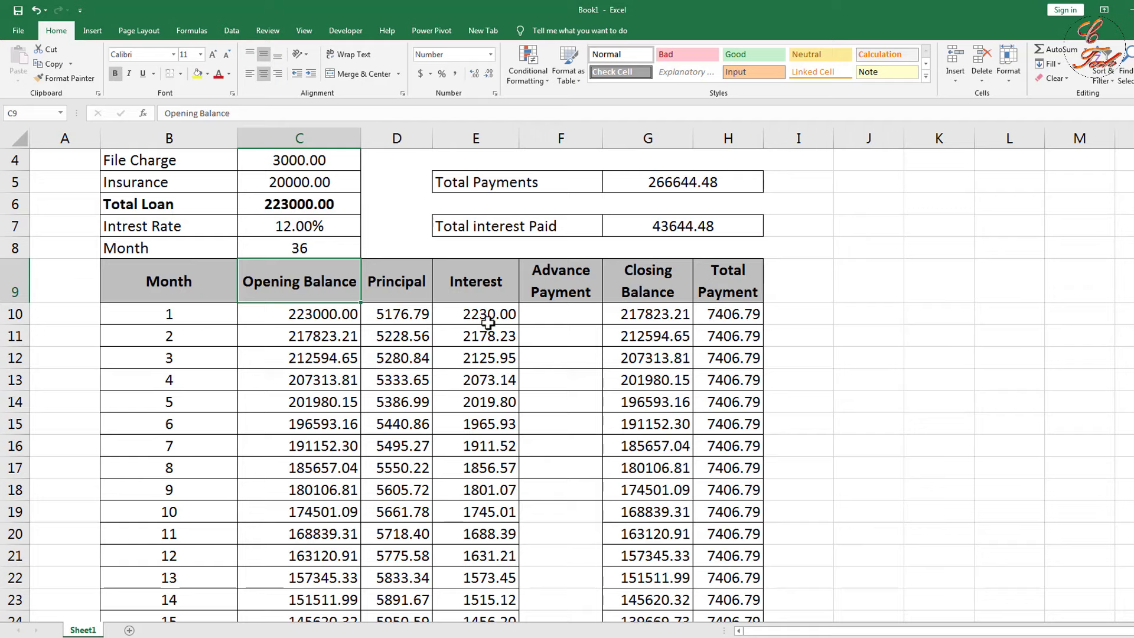
scroll(494, 322, "down", 9)
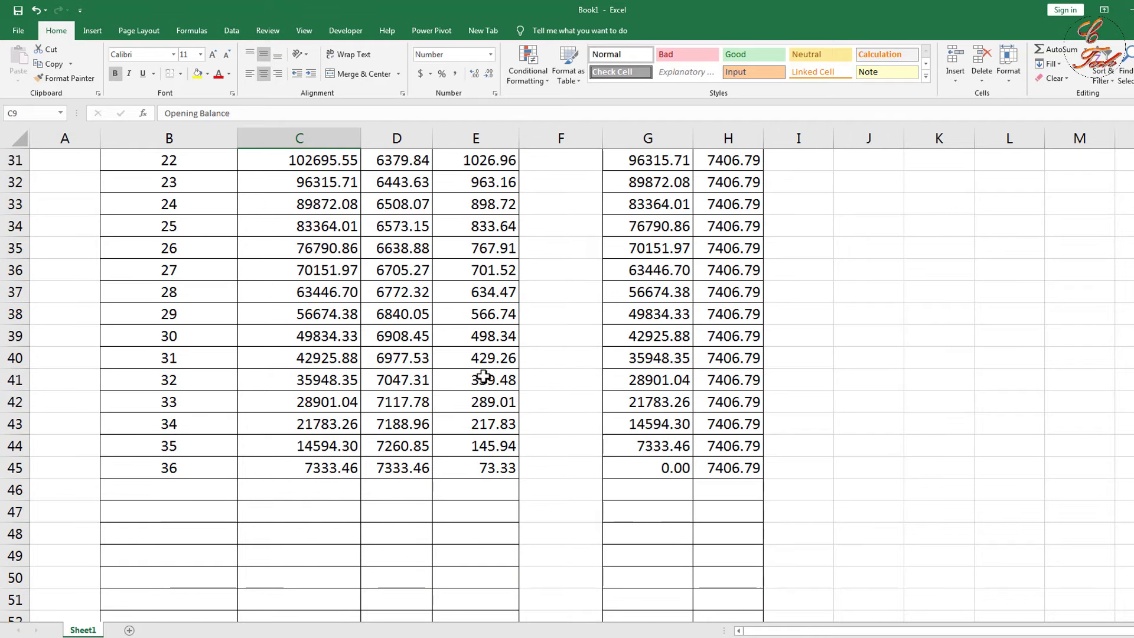
scroll(484, 448, "up", 1)
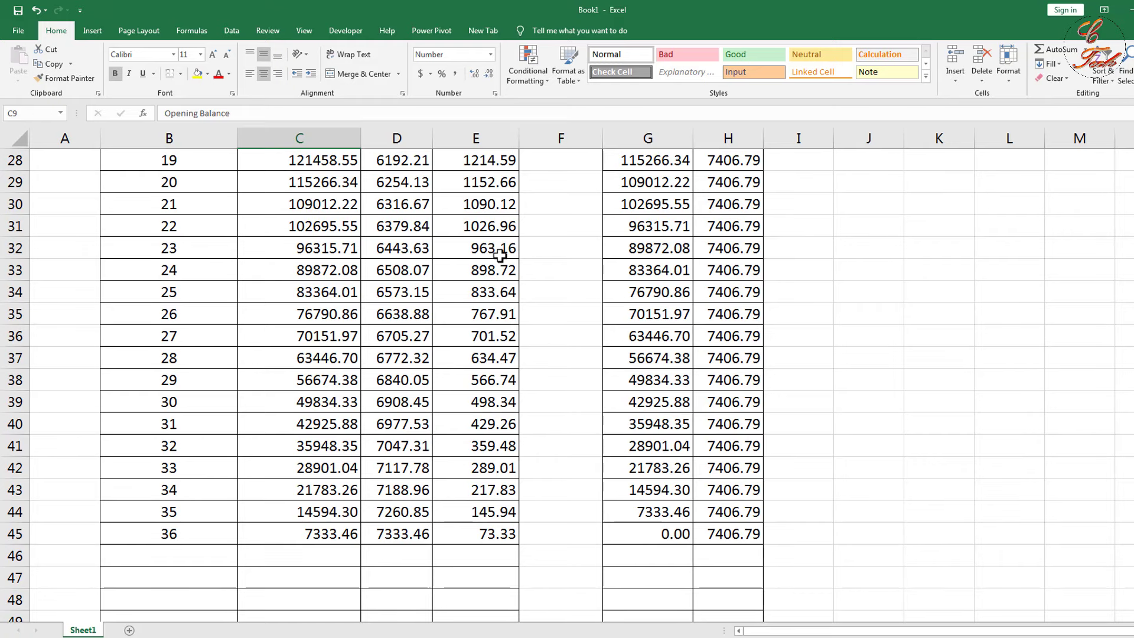
scroll(500, 255, "up", 4)
scroll(499, 255, "up", 3)
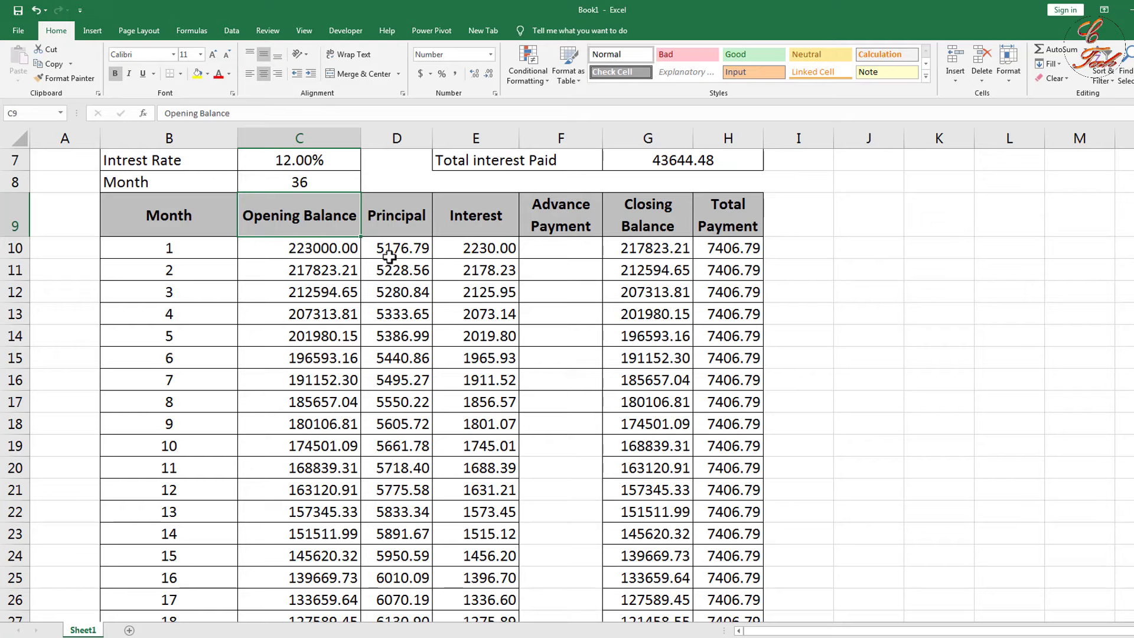
scroll(411, 289, "down", 8)
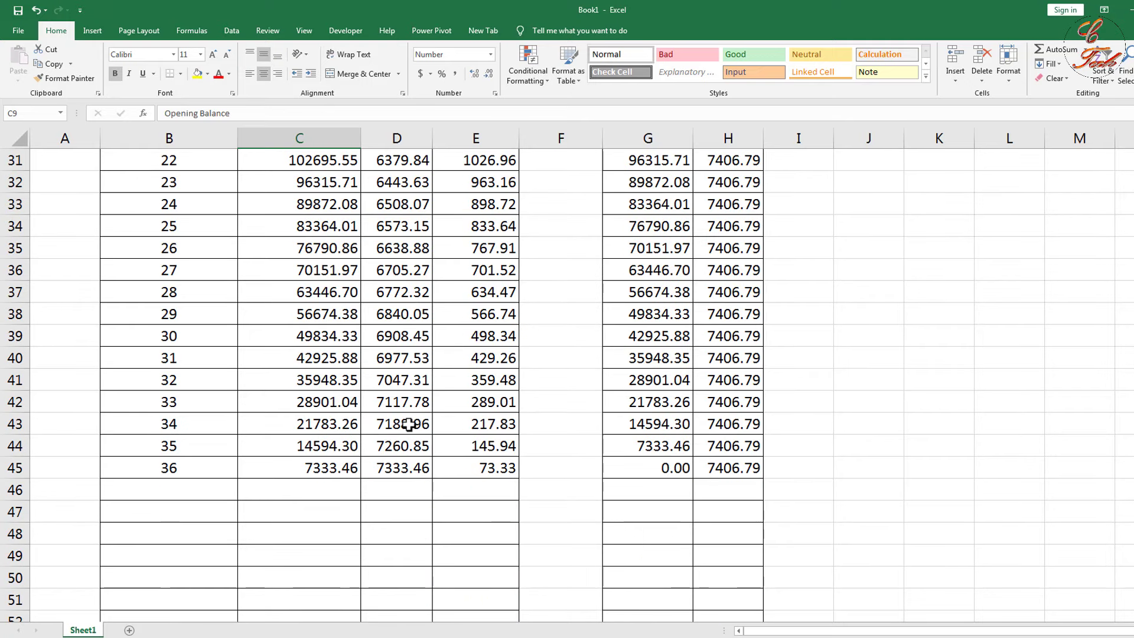
scroll(410, 424, "up", 5)
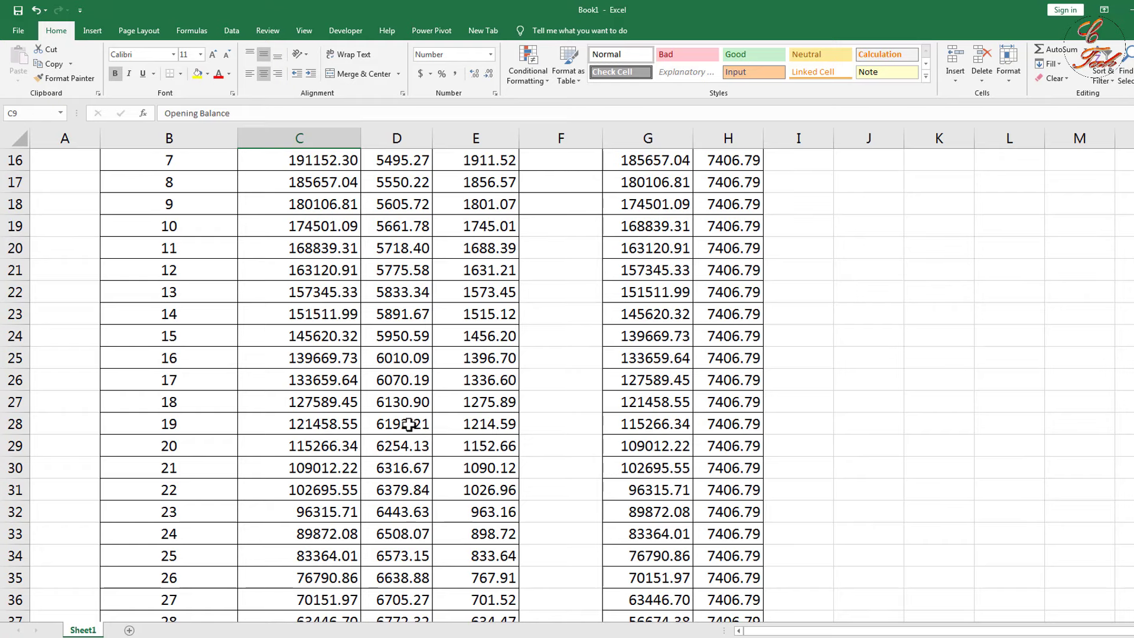
scroll(409, 424, "up", 4)
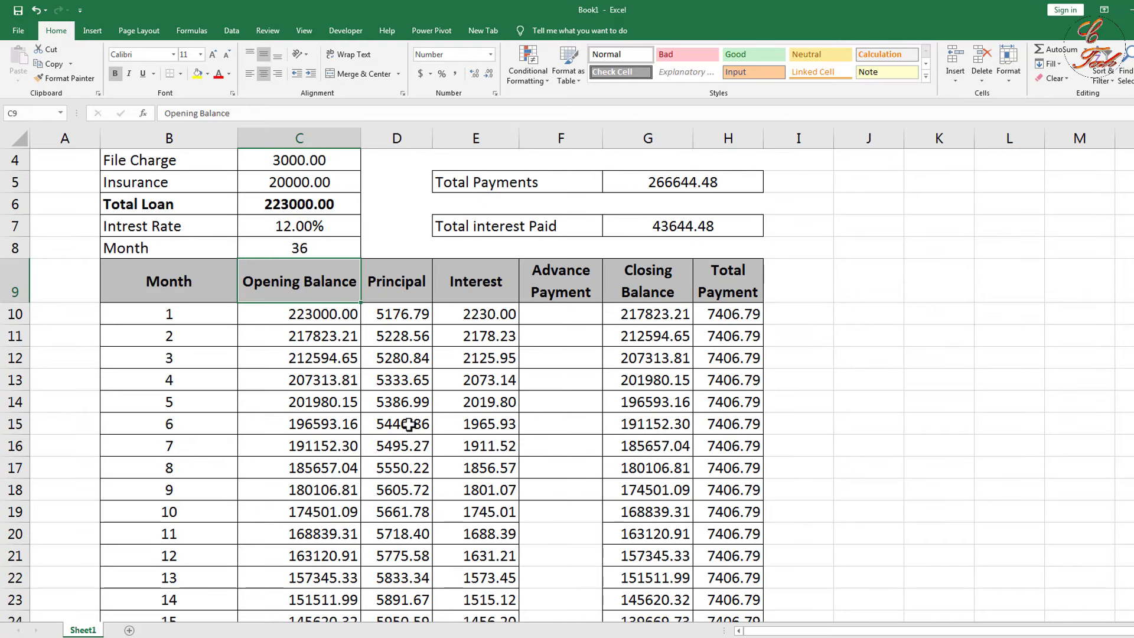